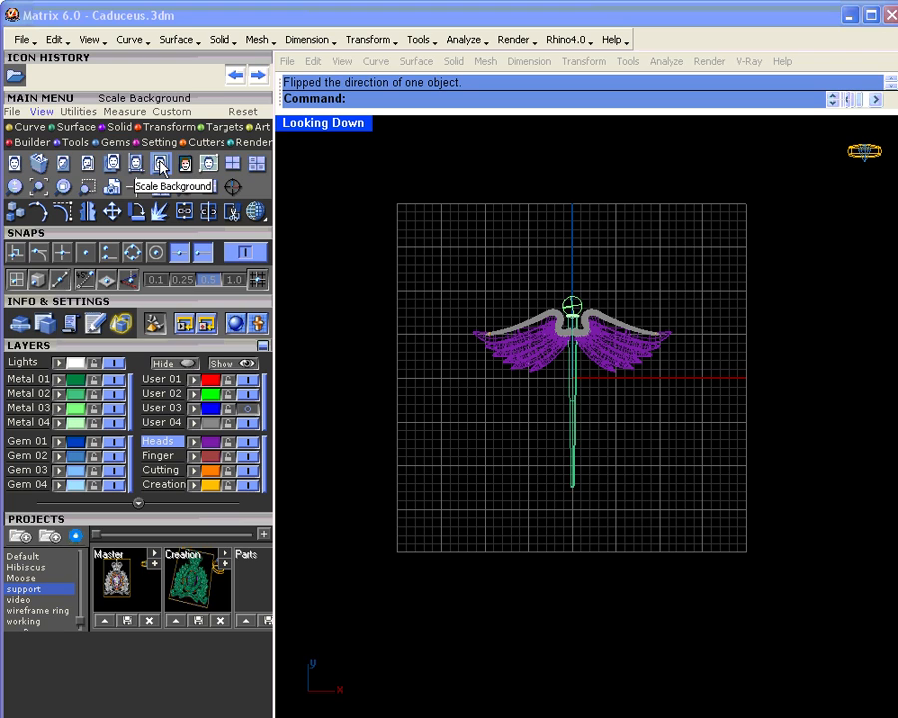
- Insert caduceus2.jpg as a picture frame over the grid in the Looking Down view
click(209, 164)
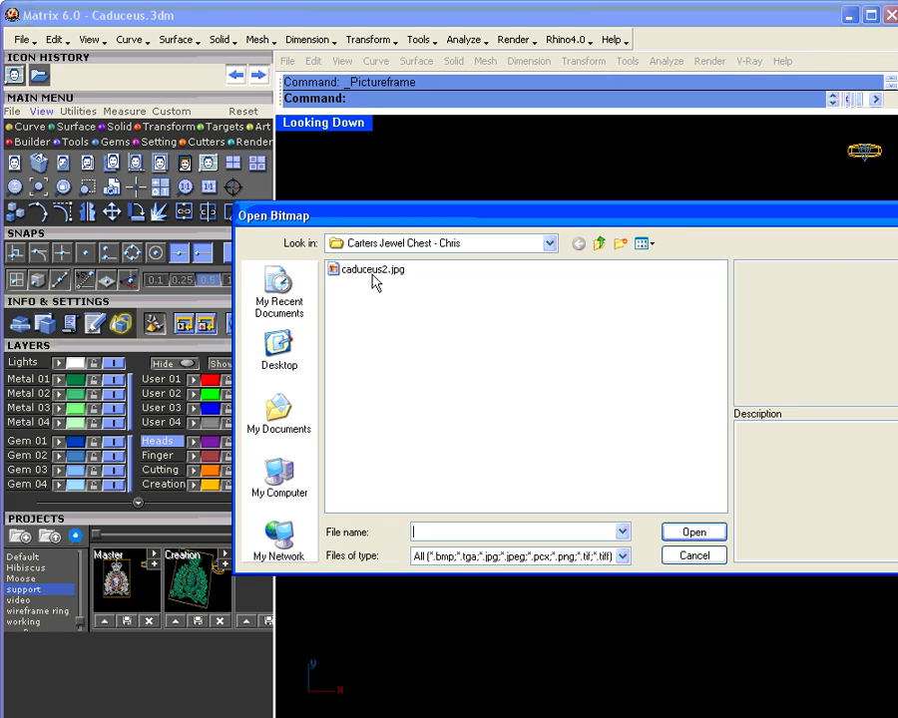
click(373, 273)
click(685, 530)
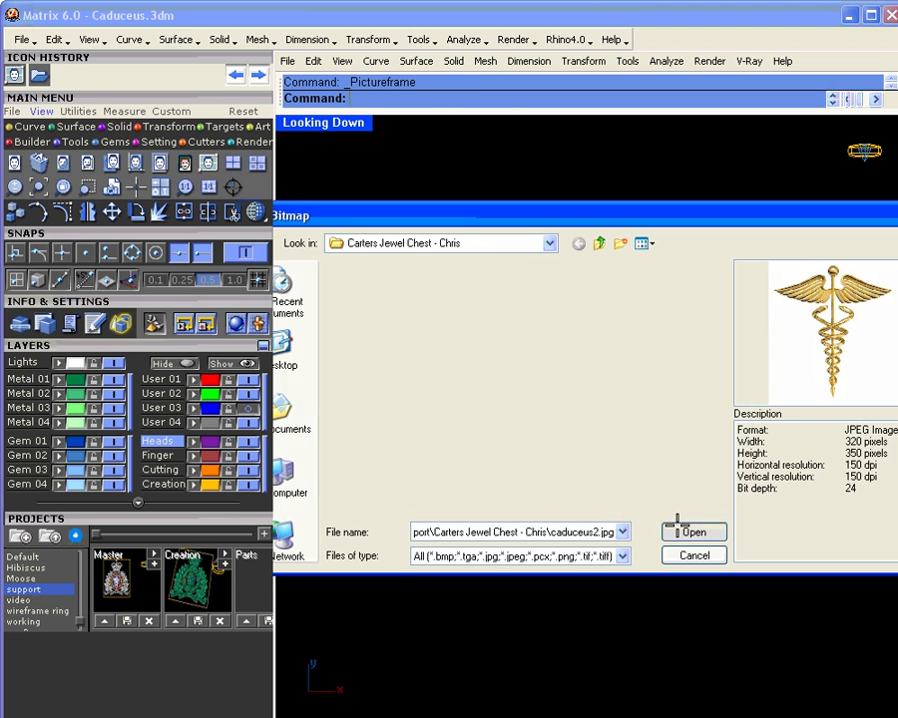
click(395, 518)
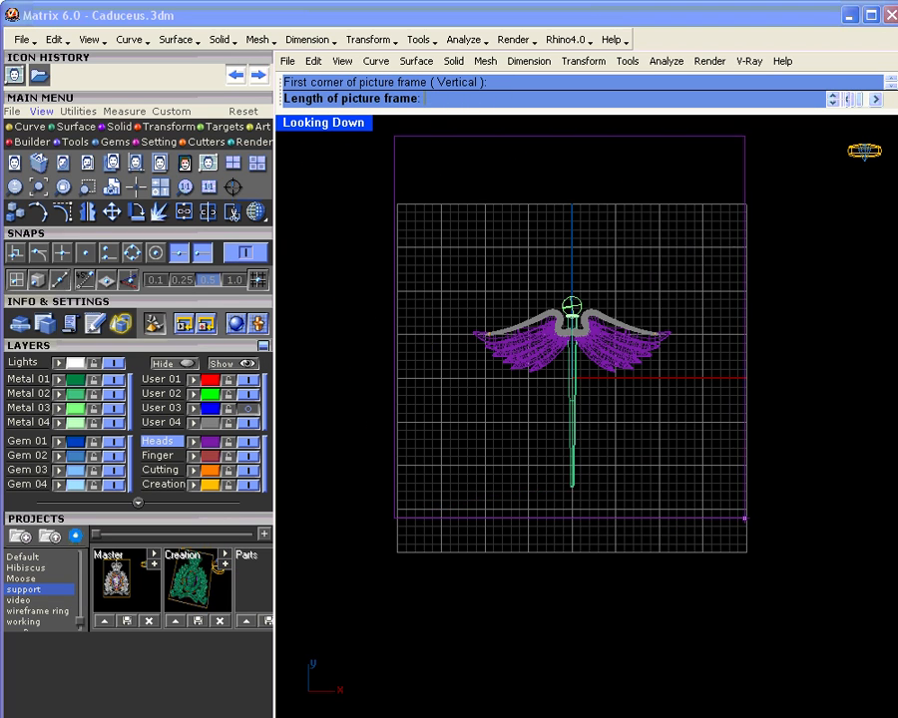
click(739, 454)
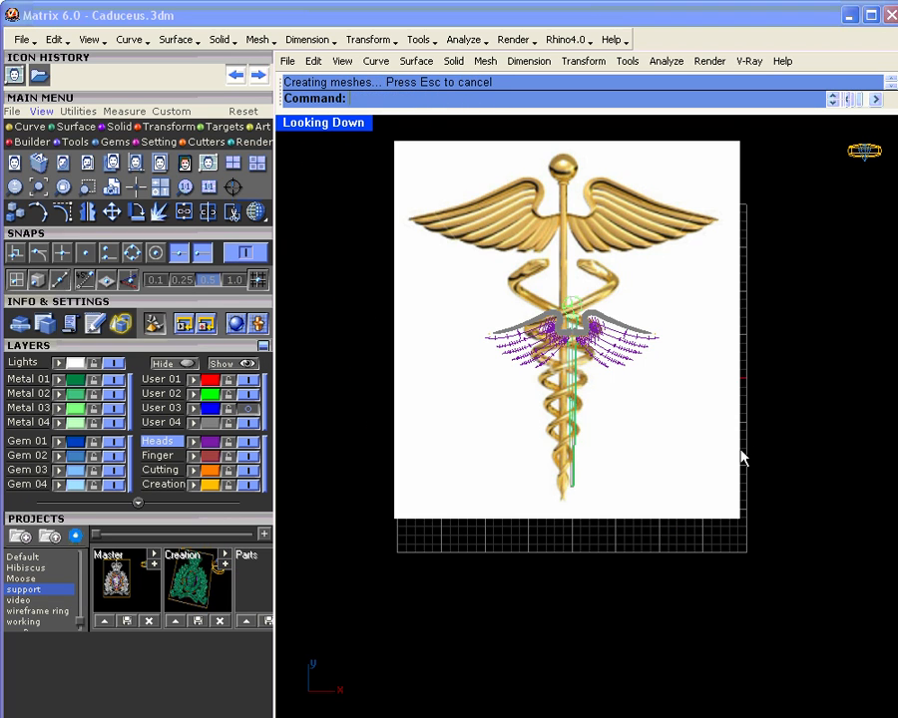
- Scale the caduceus picture down in two dimensions to roughly match the modelled wings' width
click(693, 227)
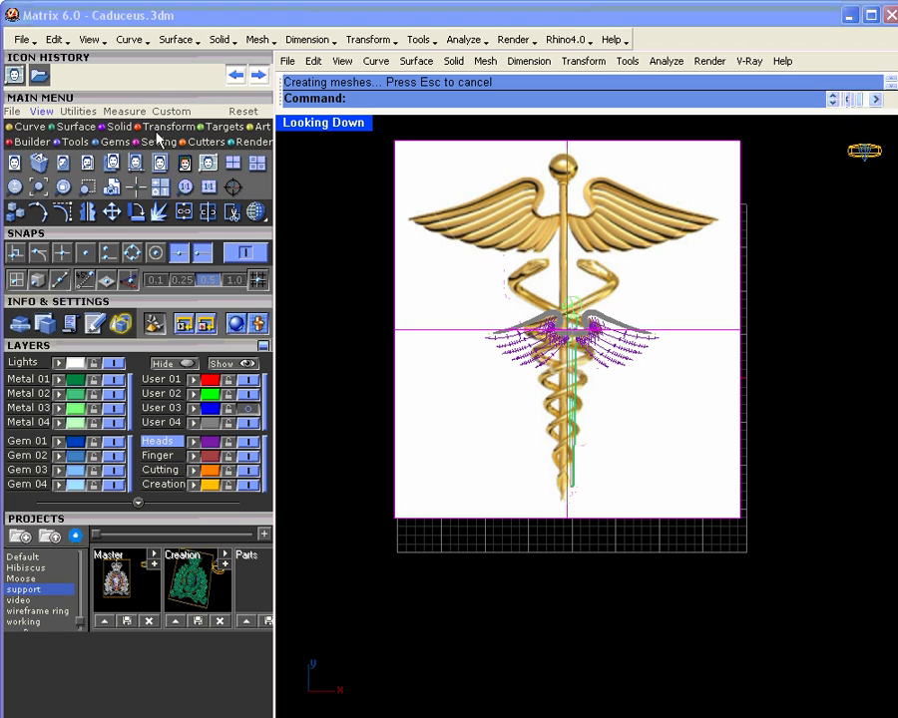
click(117, 127)
click(38, 165)
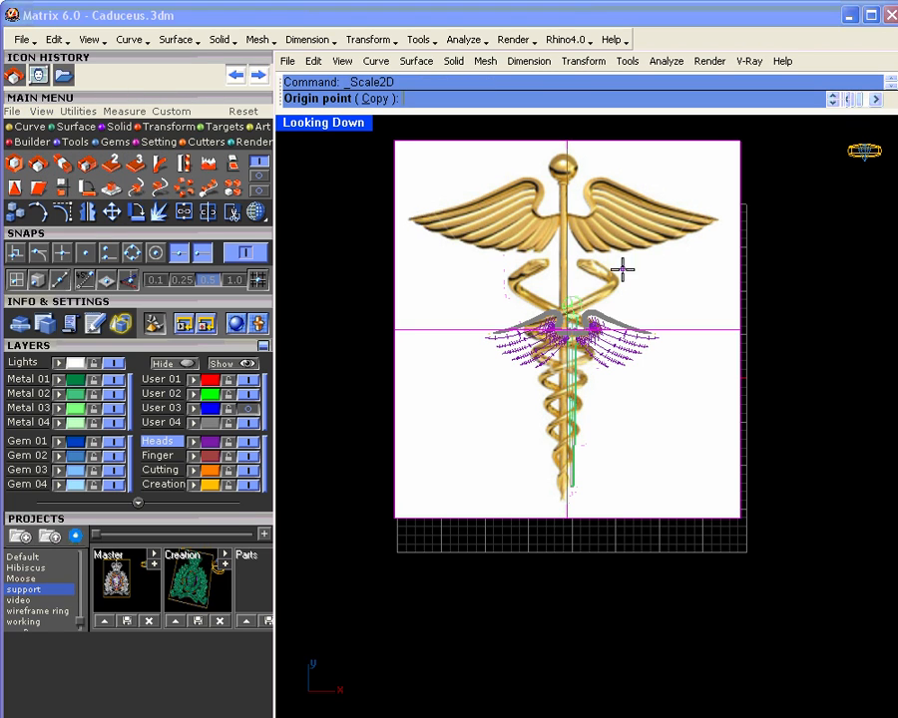
click(571, 290)
click(810, 289)
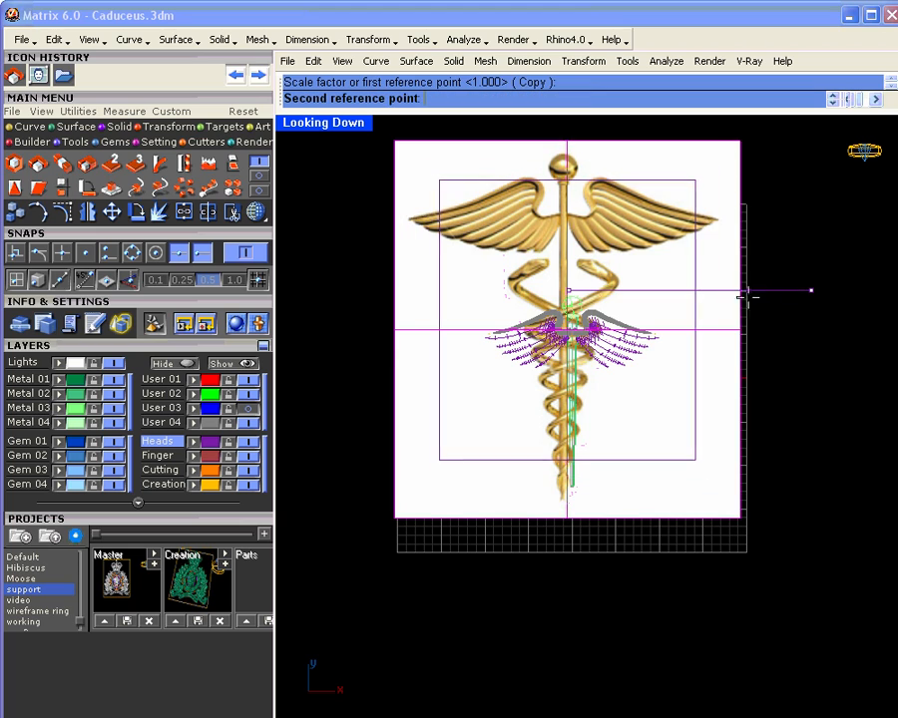
click(734, 304)
- Move the caduceus picture so its ball, staff and wings line up with the modelled sphere, staff and wings
drag(628, 260, 630, 423)
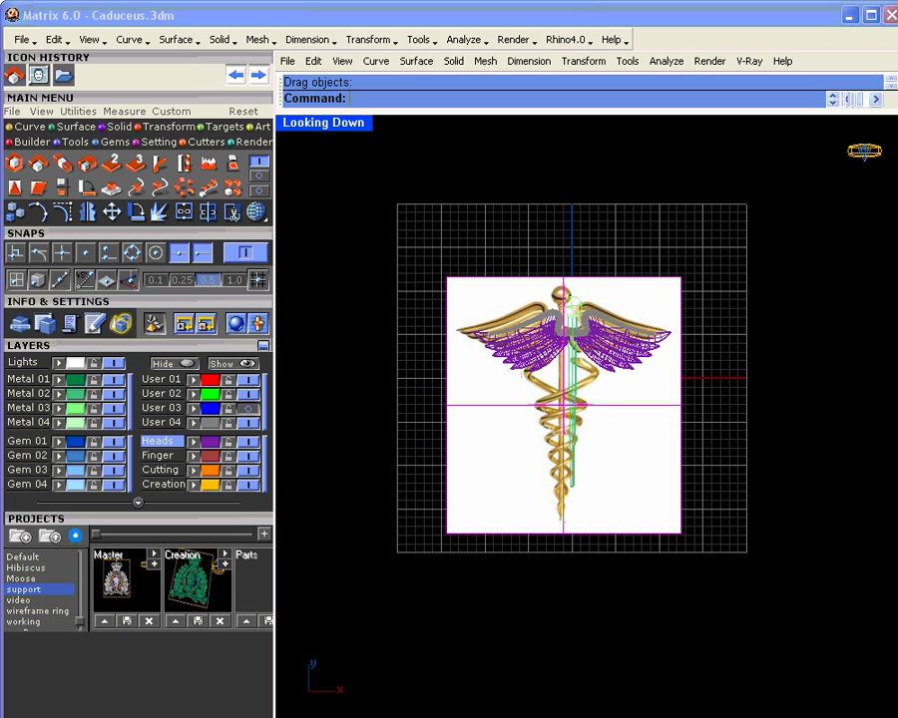
mouse_move(729, 381)
right_down()
mouse_move(725, 395)
mouse_move(717, 391)
right_up()
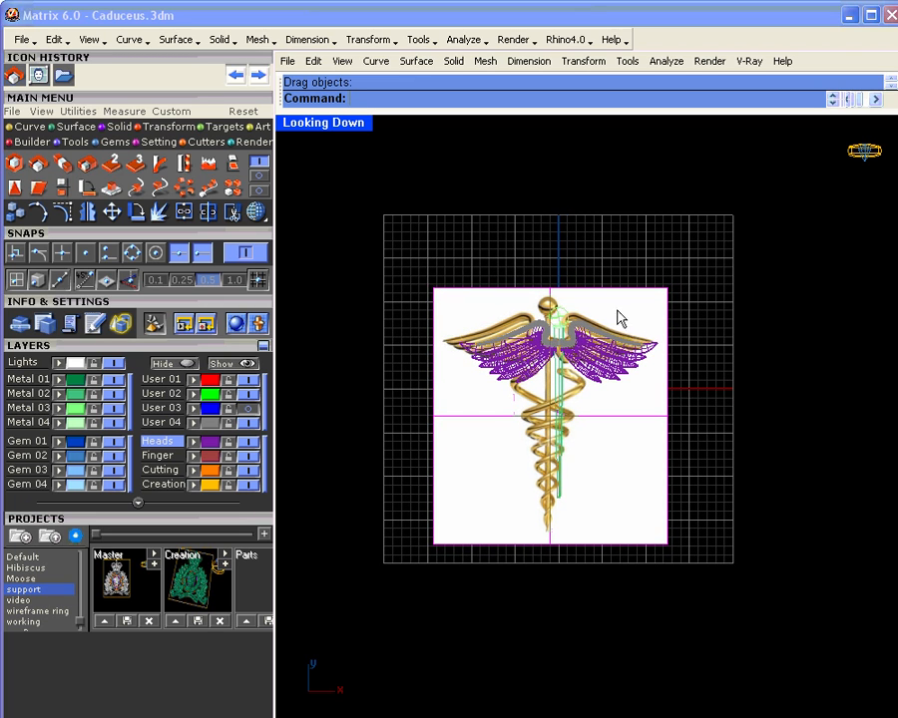
scroll(583, 304, up, 3)
drag(599, 312, 621, 327)
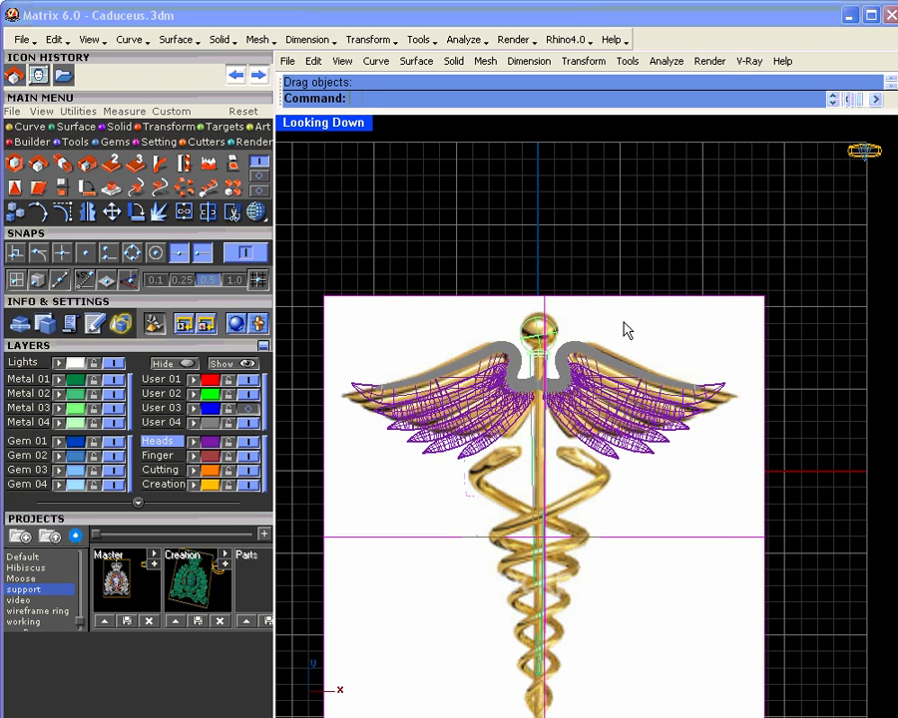
mouse_move(623, 320)
mouse_down()
mouse_move(623, 333)
mouse_move(623, 319)
mouse_up()
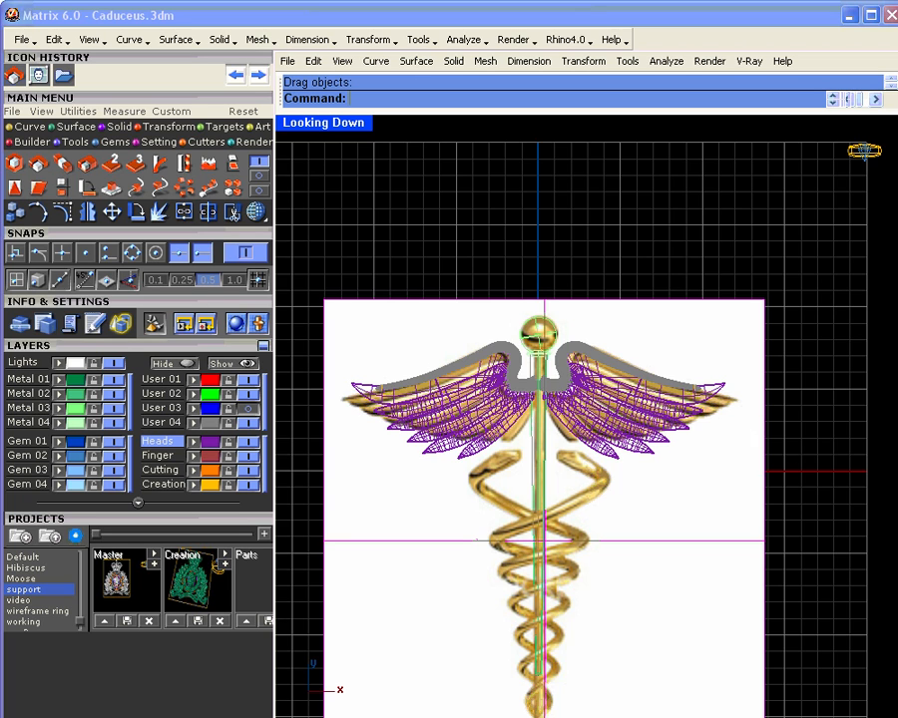
- Stretch the green staff surface downward with a one-dimensional scale from its upper end, reaching close to the pictured staff's tip
right_drag(811, 458, 783, 326)
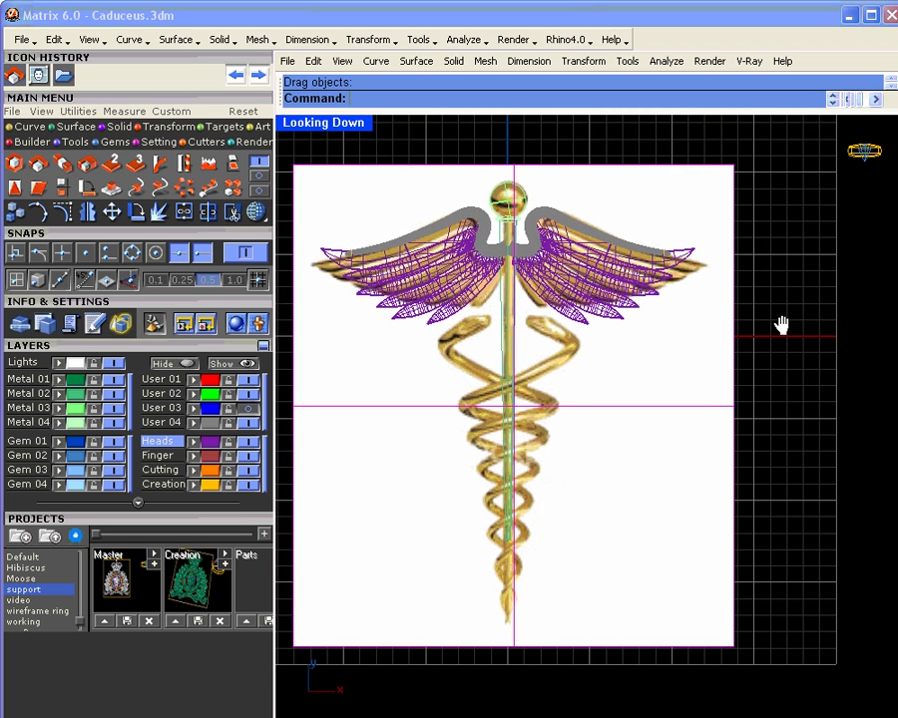
click(506, 342)
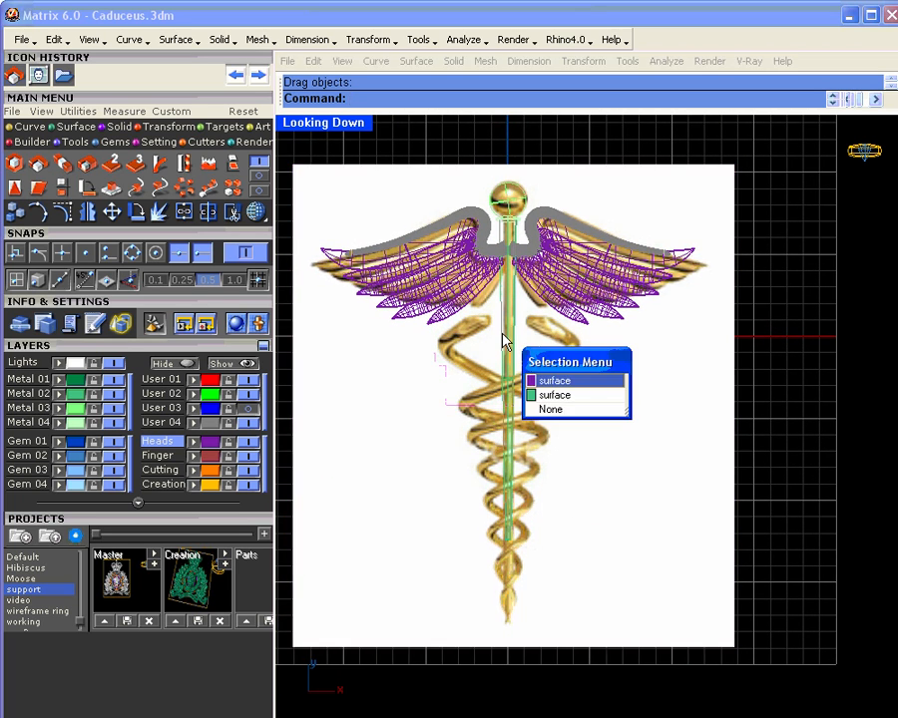
click(537, 393)
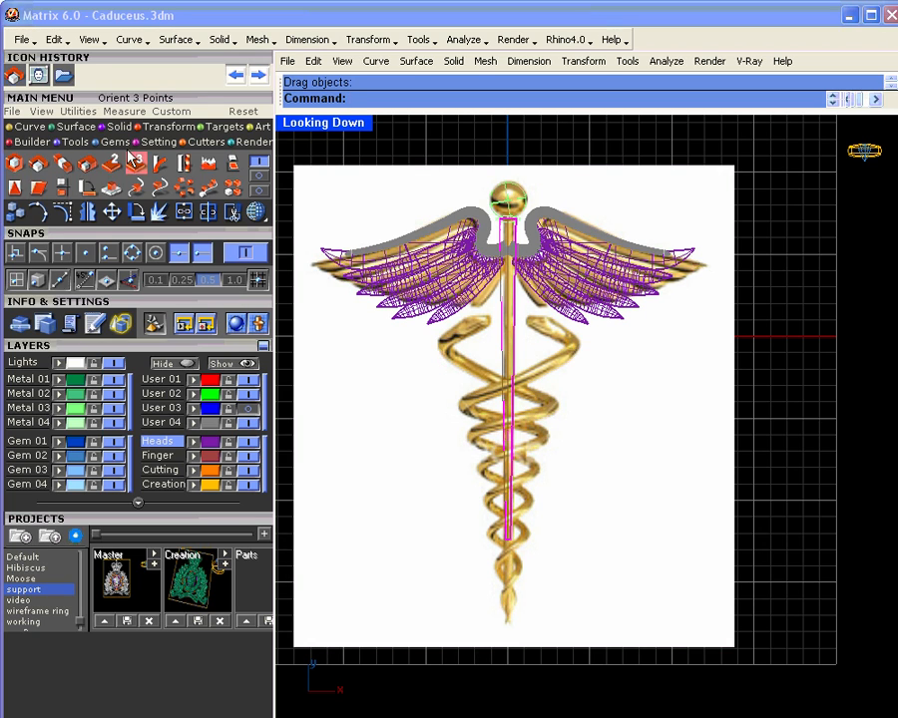
click(60, 163)
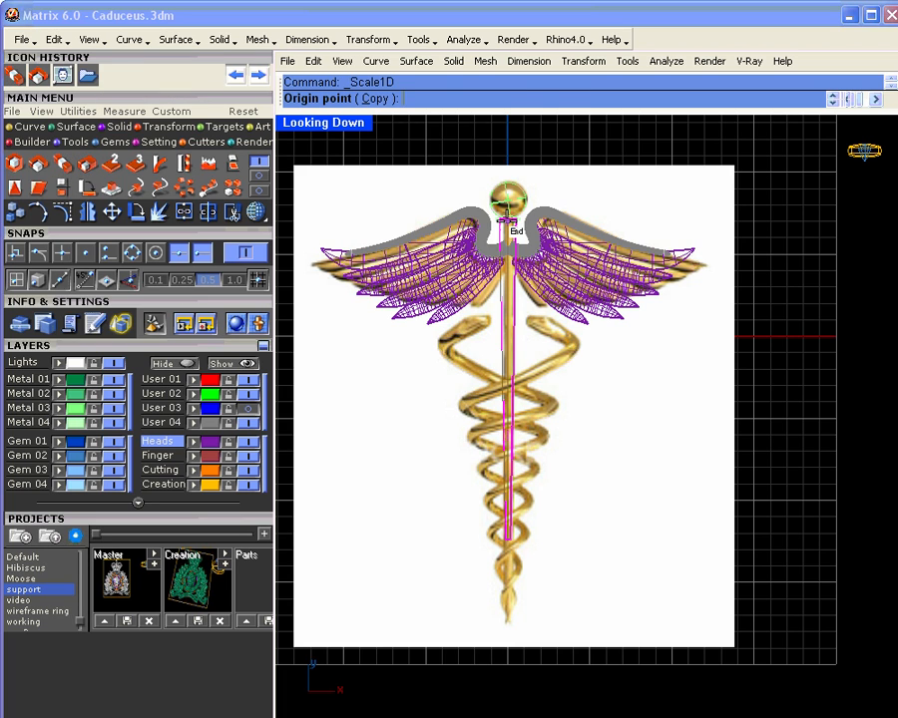
click(507, 222)
click(546, 582)
right_drag(539, 631, 535, 599)
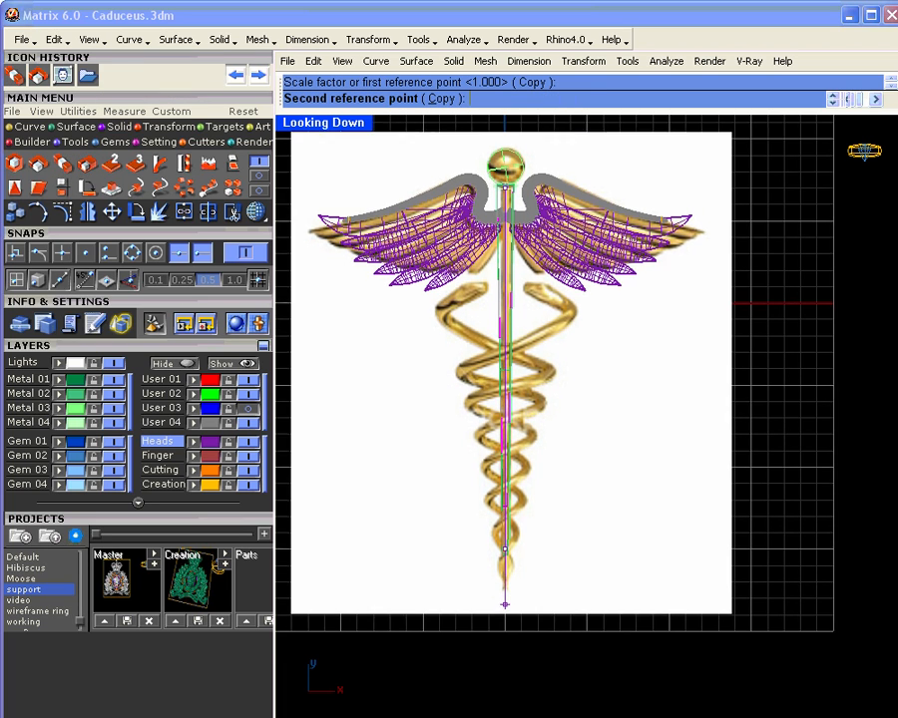
click(535, 630)
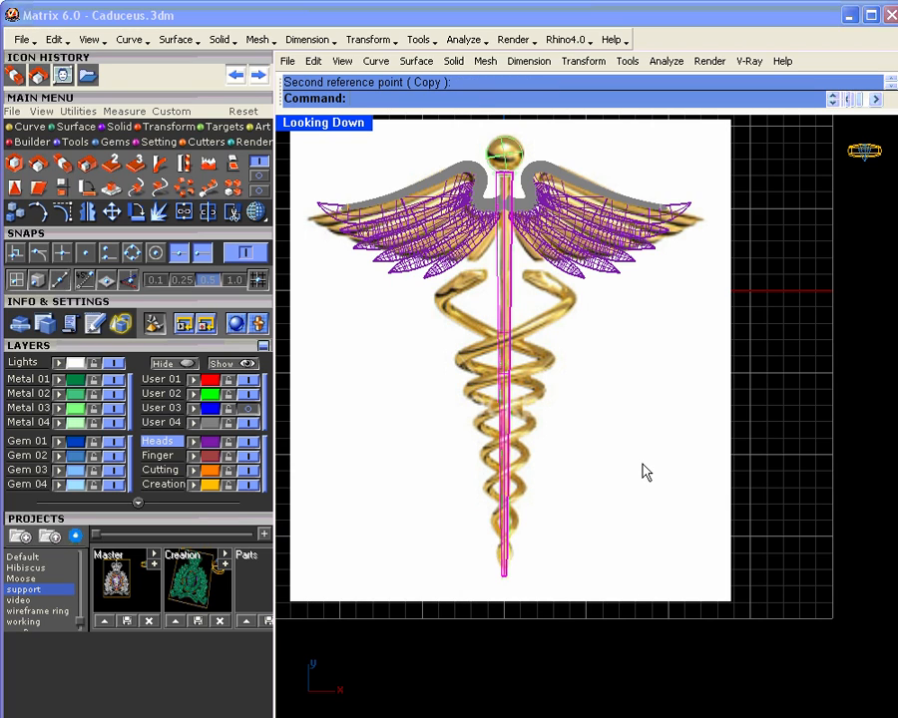
key(Escape)
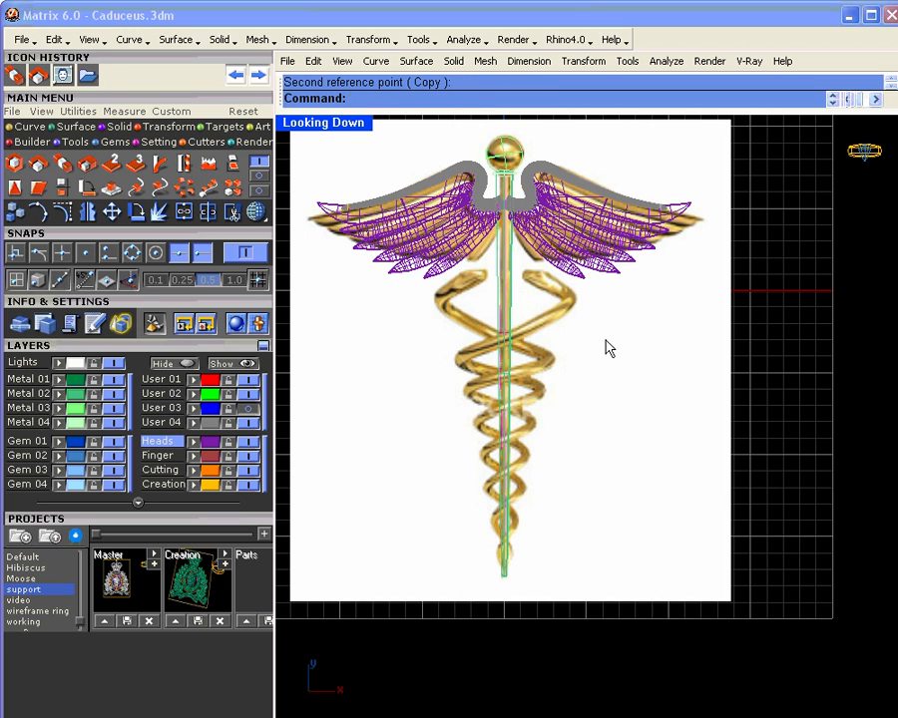
- Create a cone based at the origin in the Through Finger view, as wide as the pictured snake coils, with its apex just beyond the staff's tip
click(257, 211)
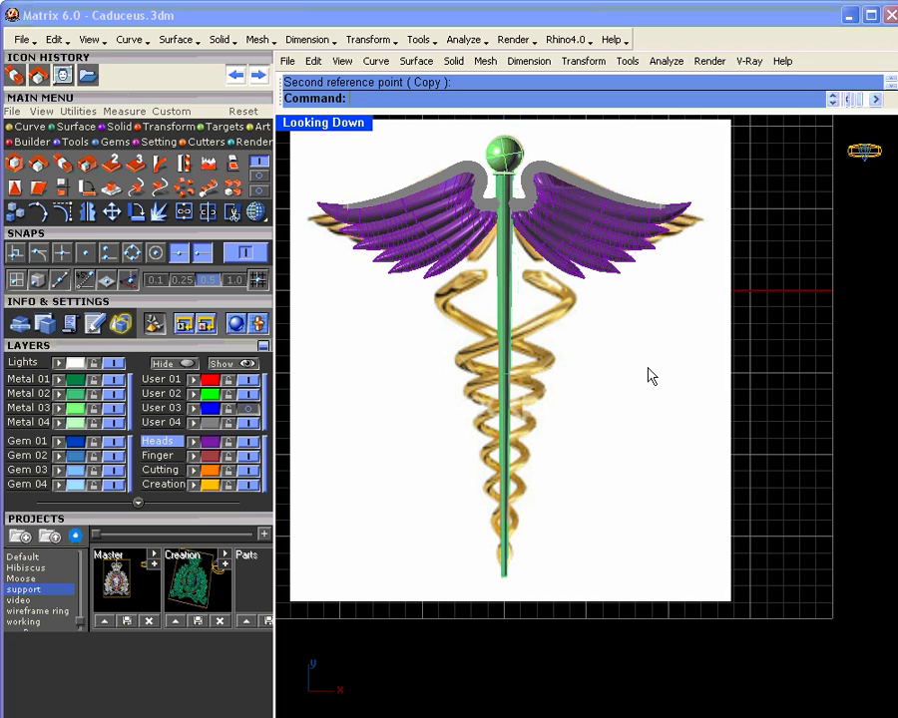
double_click(326, 126)
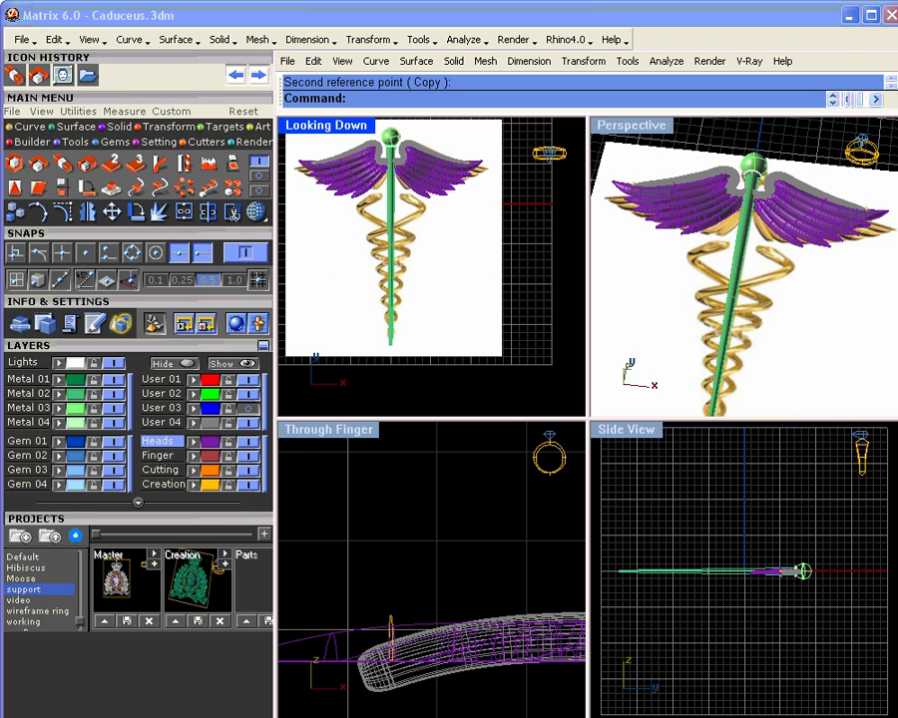
click(118, 129)
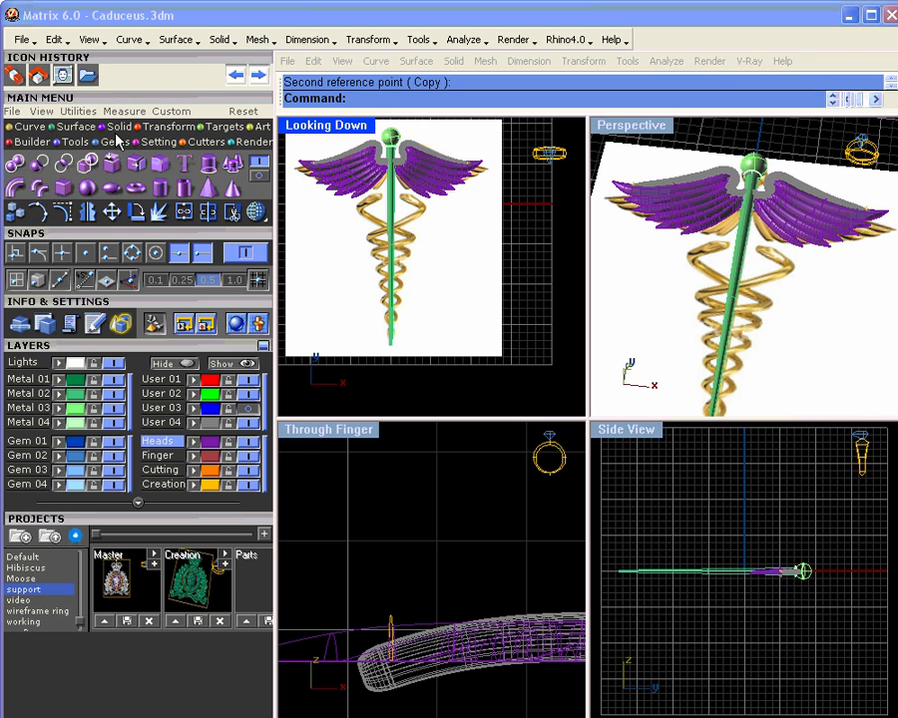
click(207, 187)
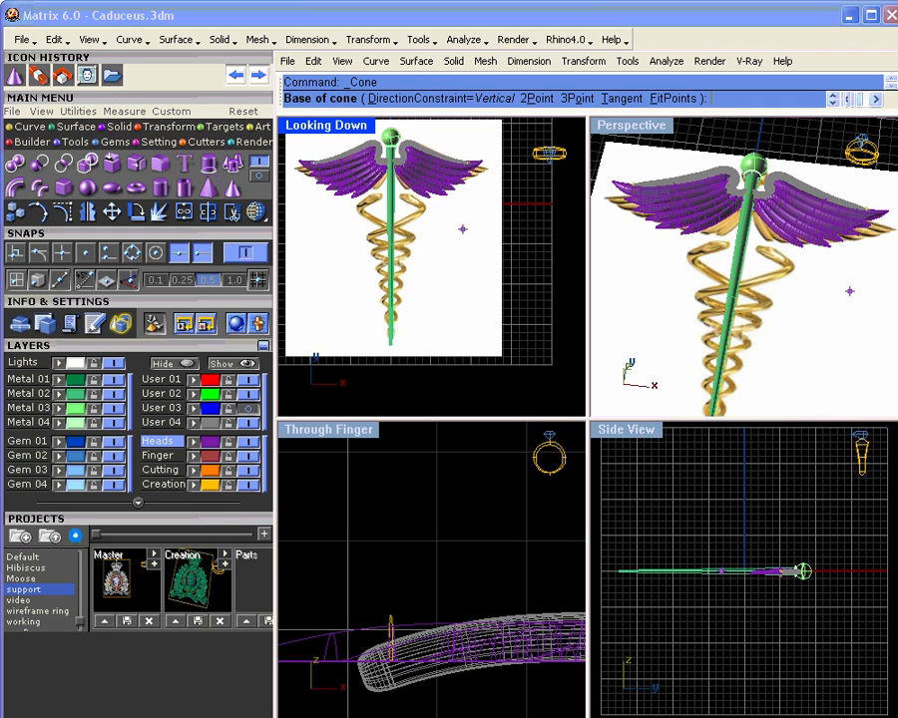
scroll(421, 496, down, 2)
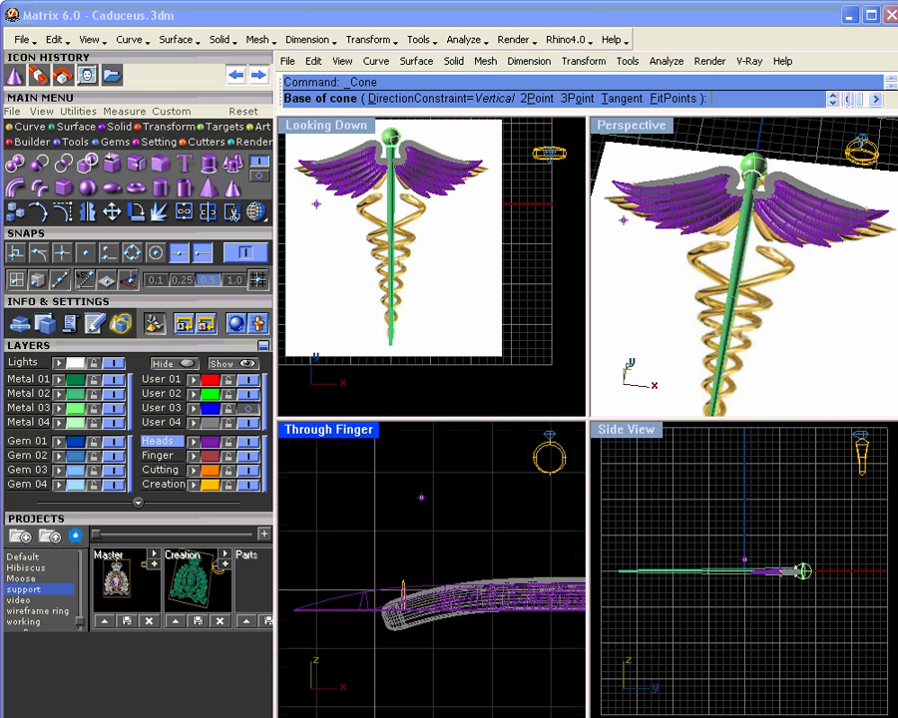
scroll(422, 496, down, 8)
right_drag(479, 507, 354, 526)
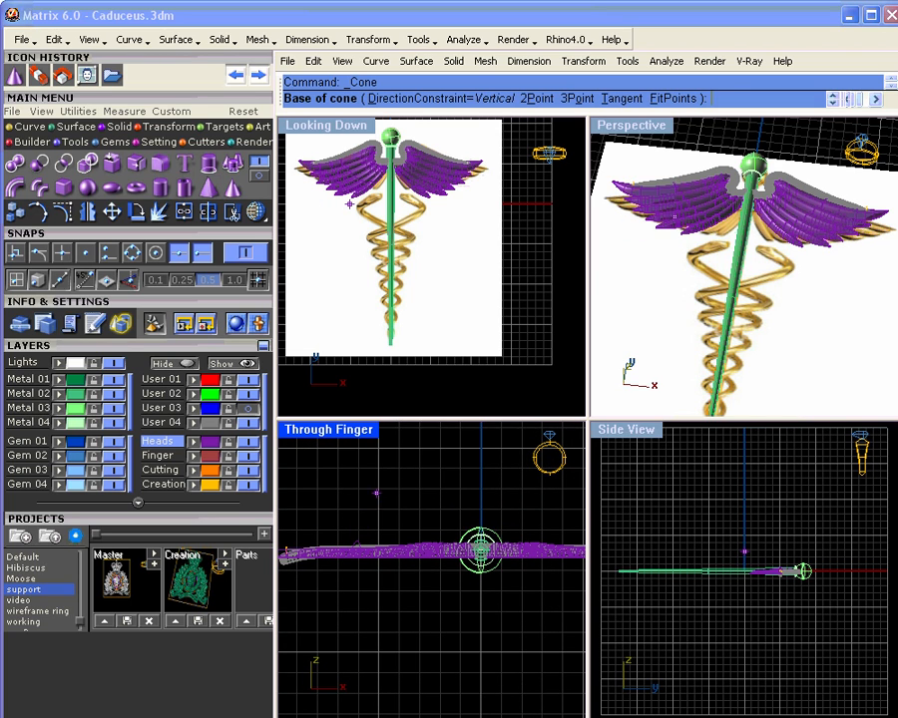
text(0)
key(Return)
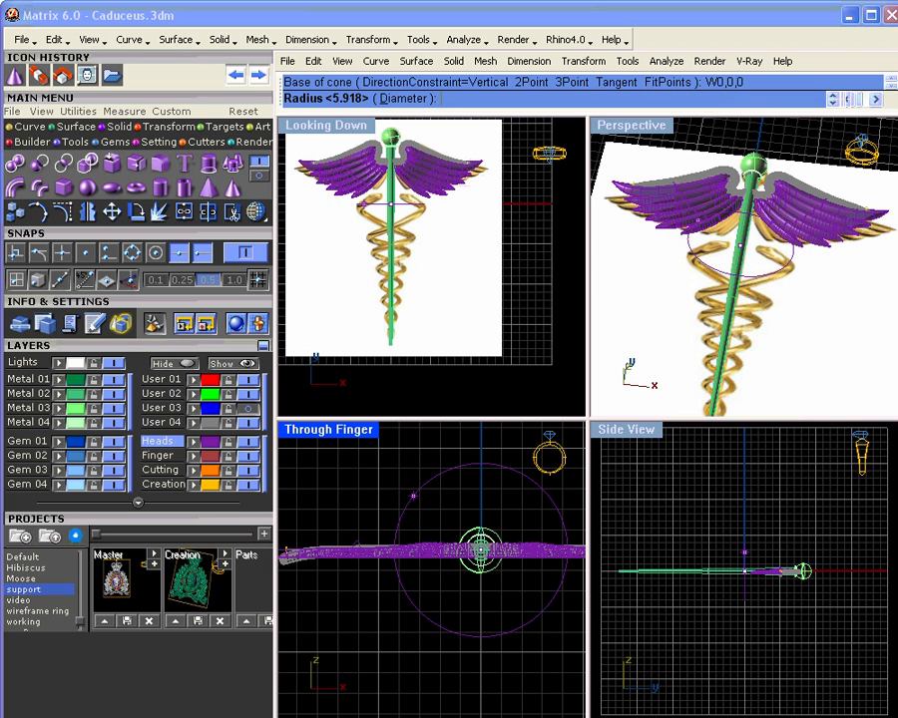
key(Return)
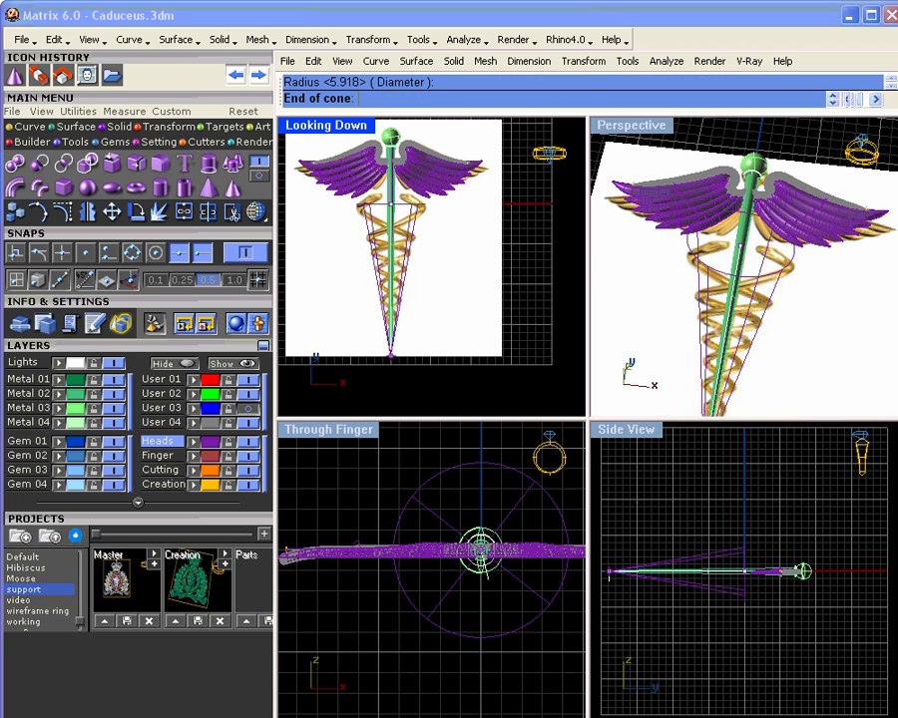
click(391, 356)
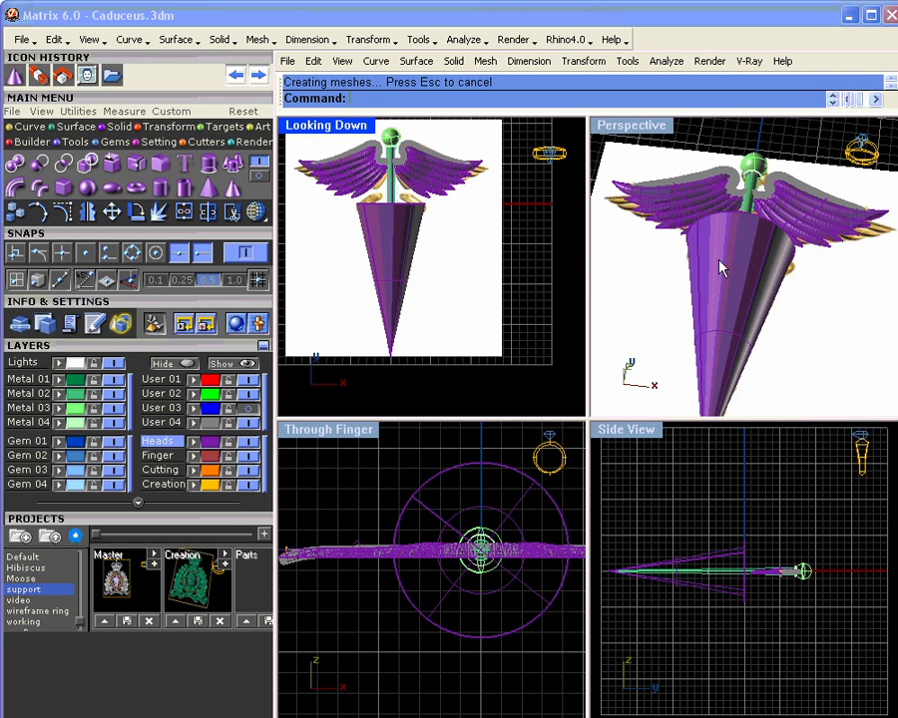
- Explode the cone and delete its flat base surface, keeping the tapered side
right_drag(719, 260, 699, 335)
click(753, 333)
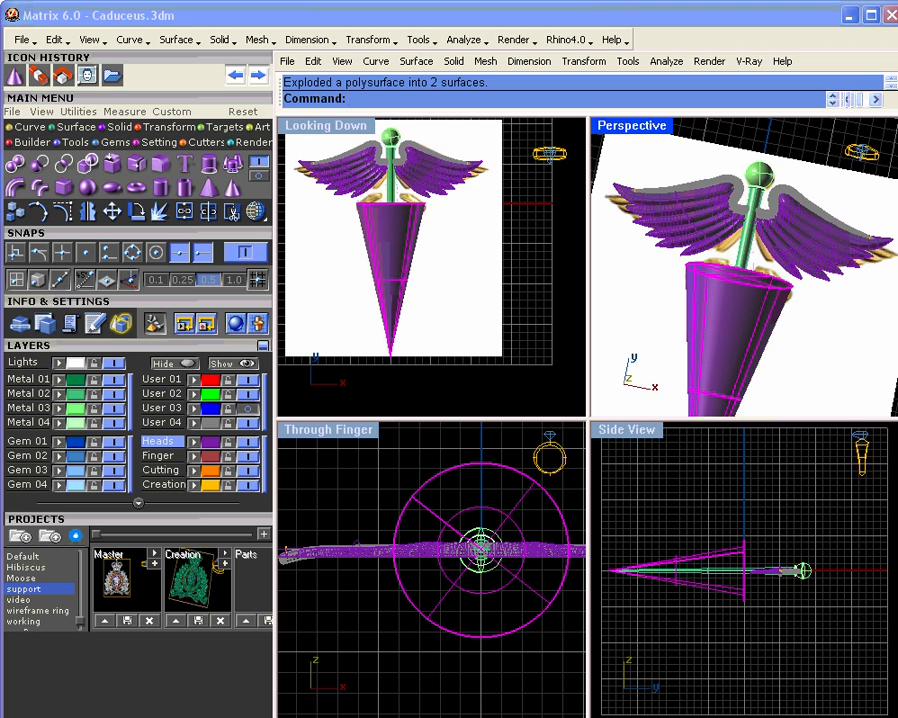
click(523, 513)
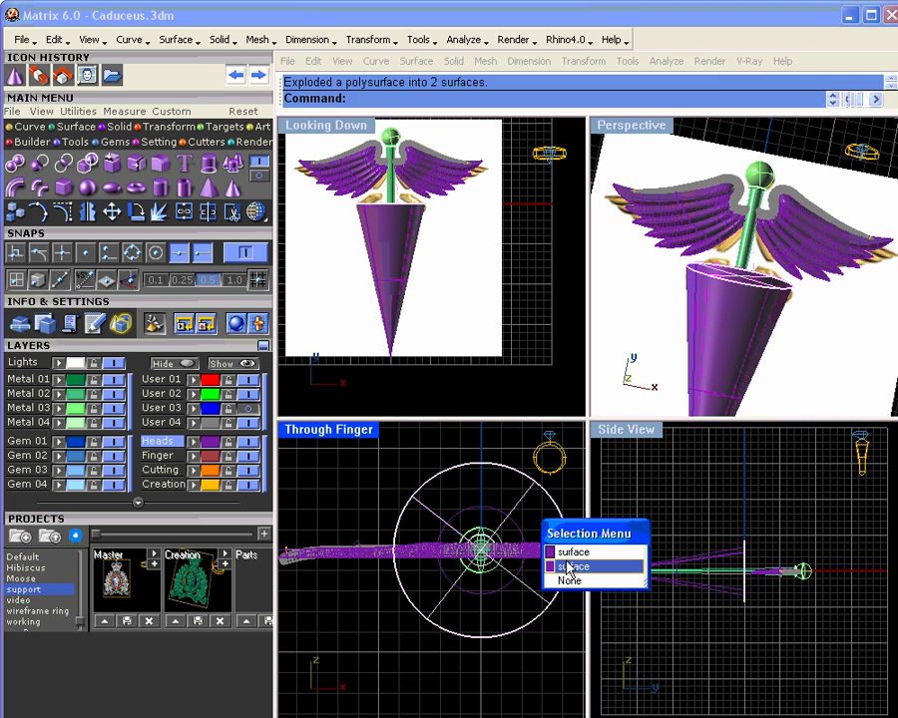
click(568, 567)
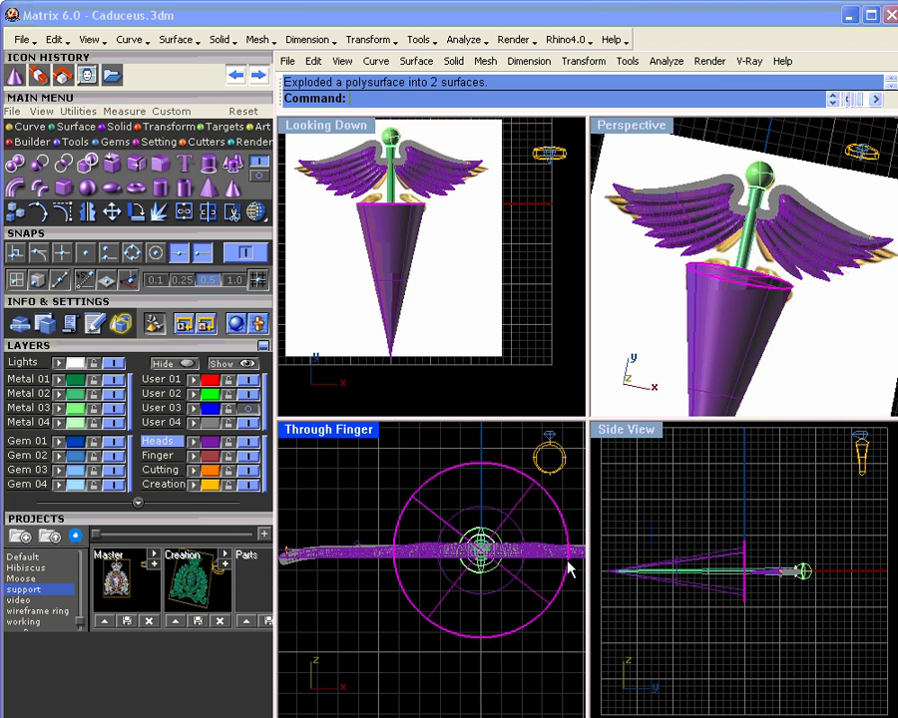
key(Delete)
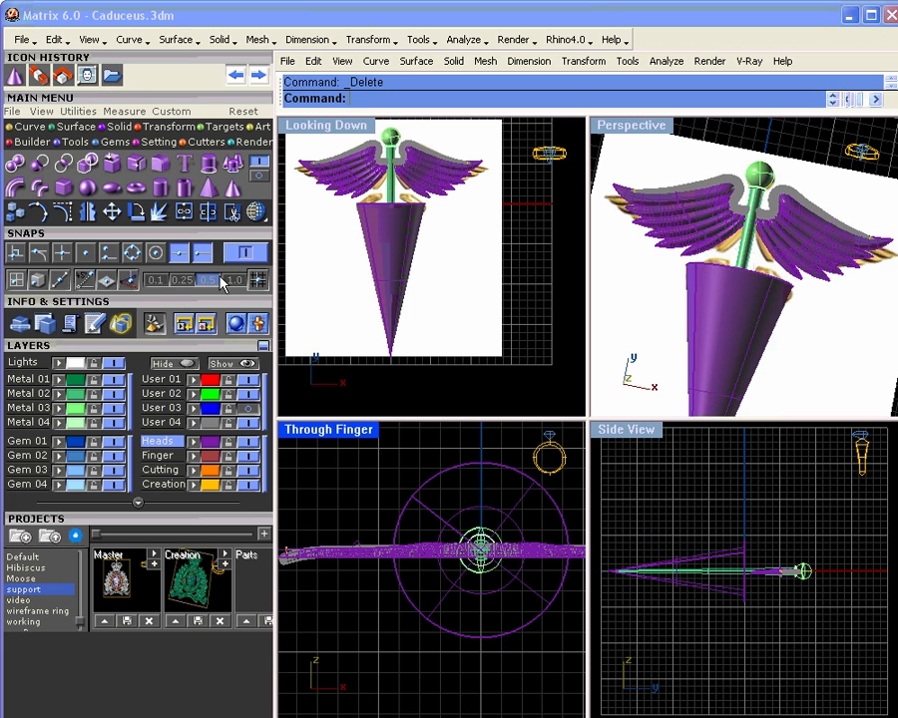
- Put the caduceus picture on the User 04 layer and hide that layer
click(489, 291)
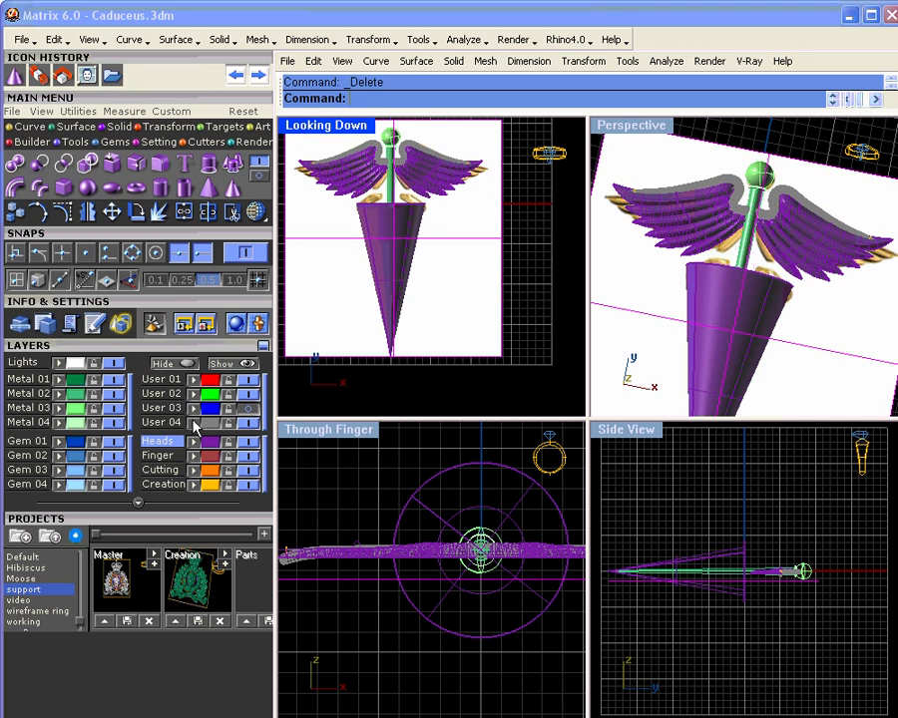
click(249, 422)
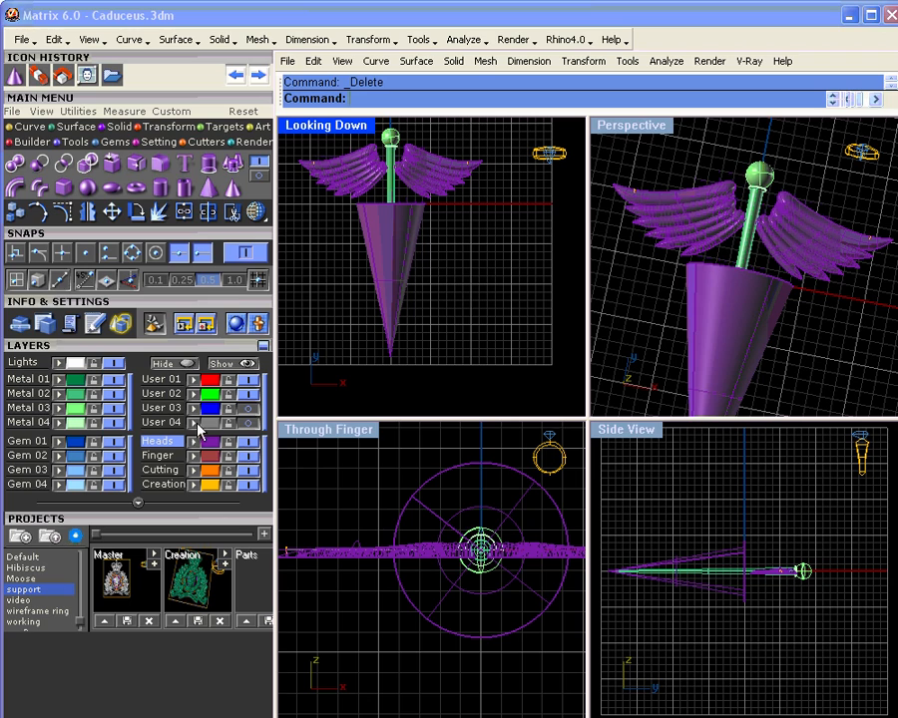
- Make User 01 the current layer and hide the Heads layer
click(209, 379)
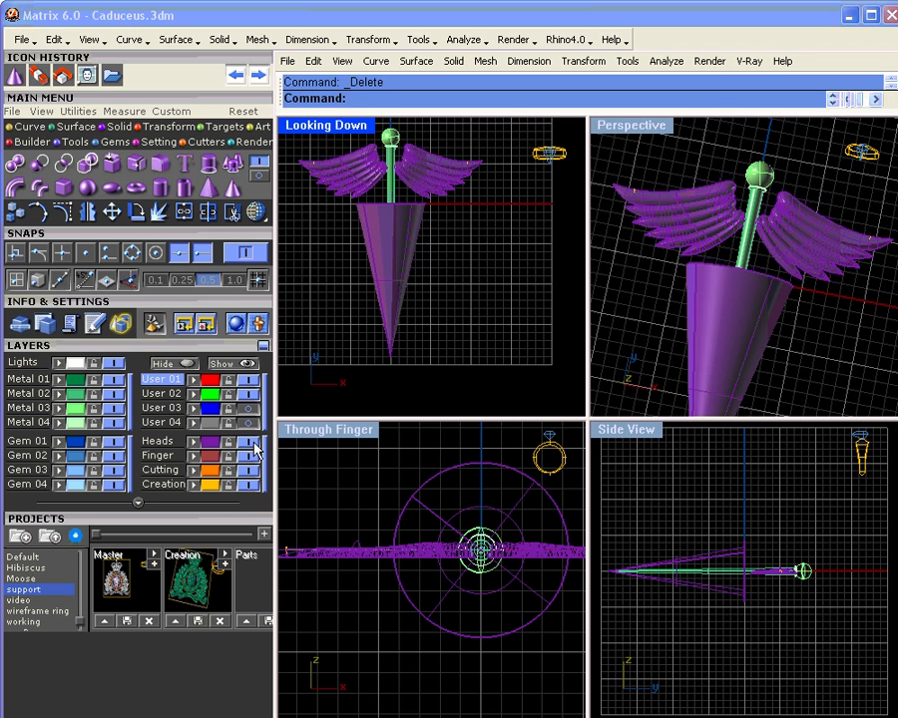
click(254, 443)
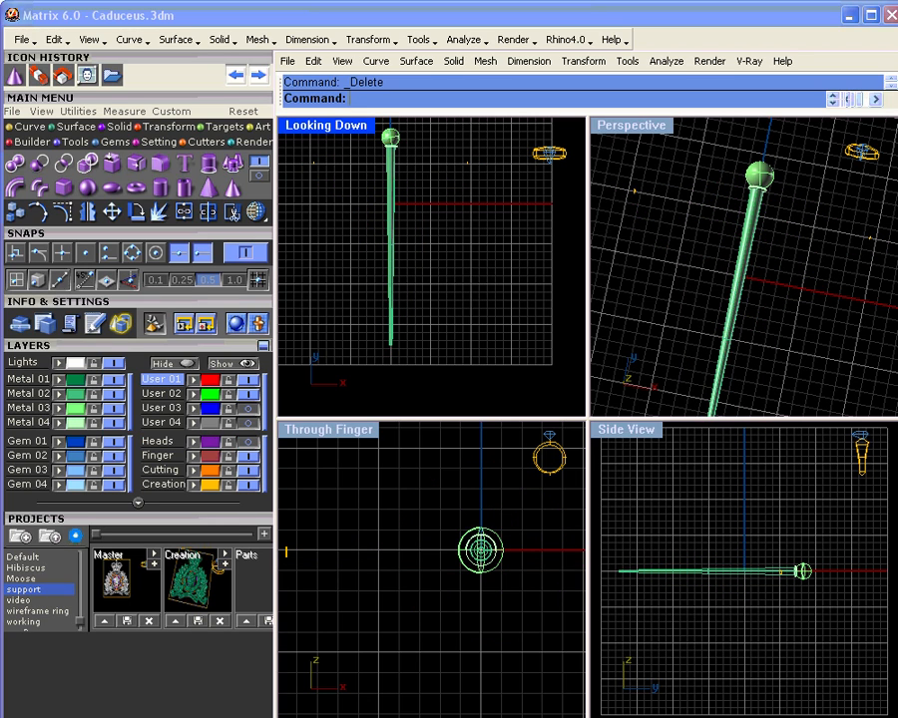
- Delete the two small curves flanking the upper part of the staff in the Looking Down view
scroll(640, 194, up, 12)
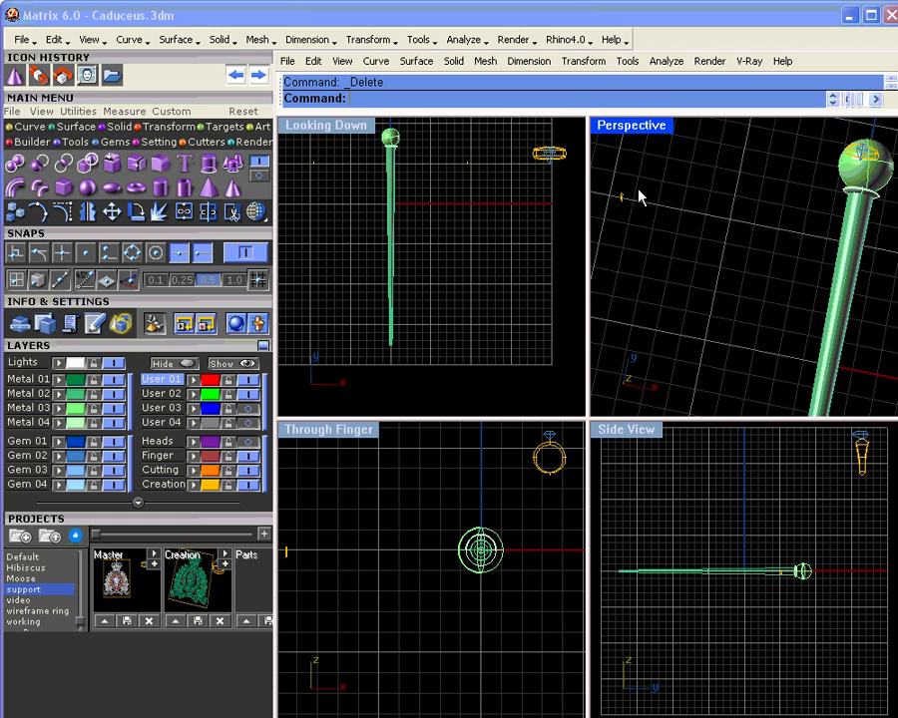
right_drag(639, 195, 663, 269)
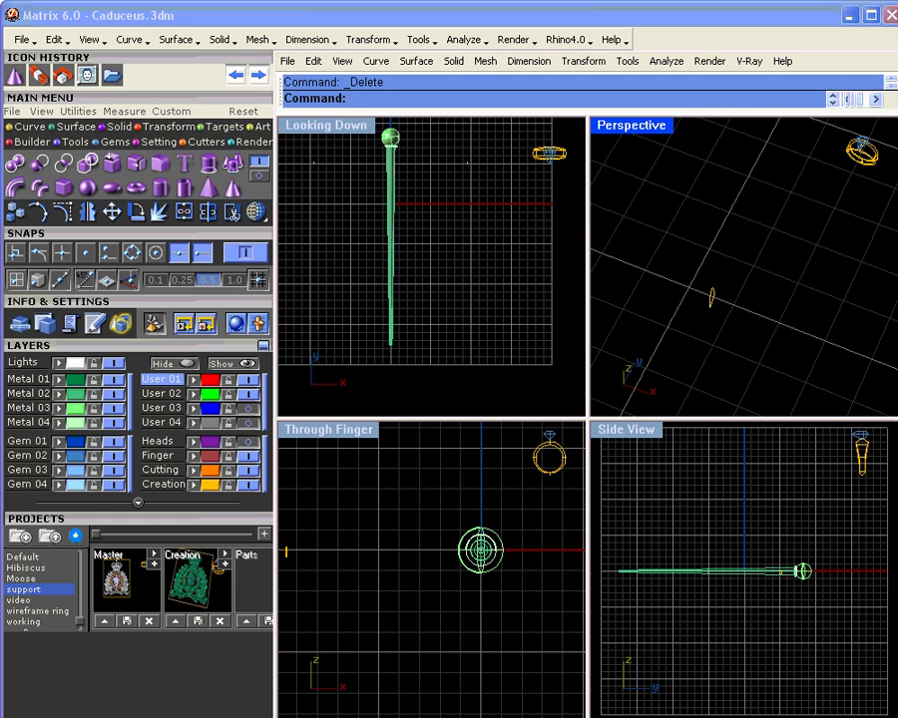
drag(299, 162, 489, 195)
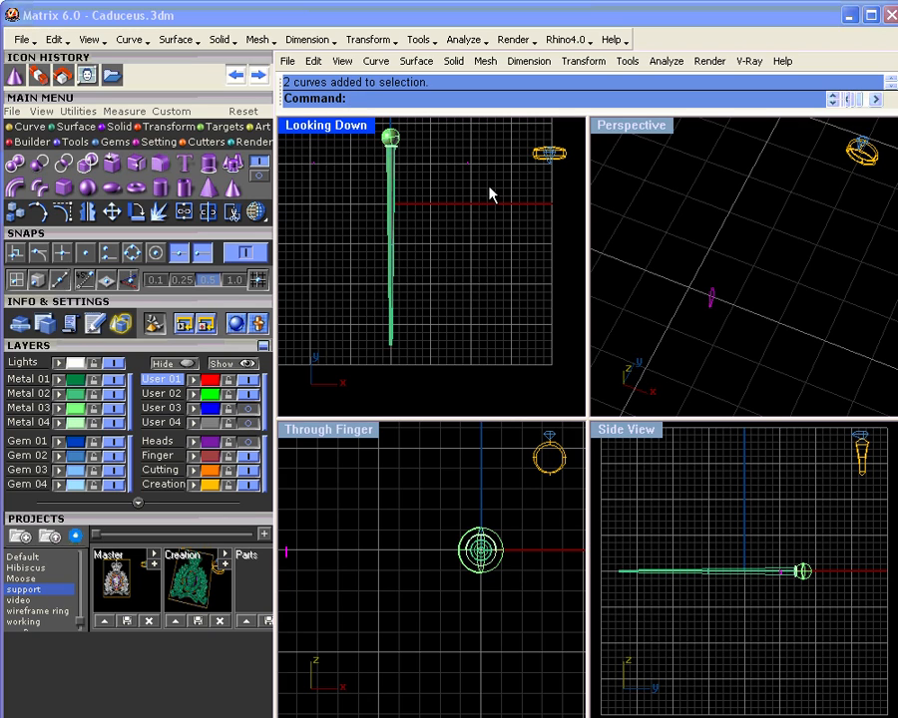
key(Delete)
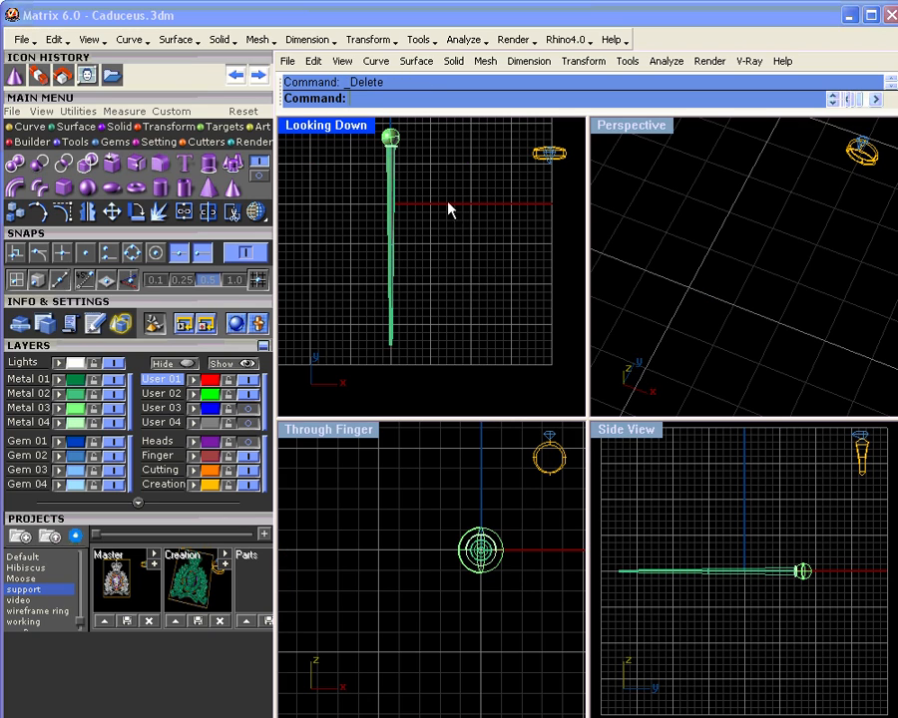
- Hide the Metal 02 layer, assign the exposed staff centre line to User 01, and show the User 04 picture layer
click(116, 395)
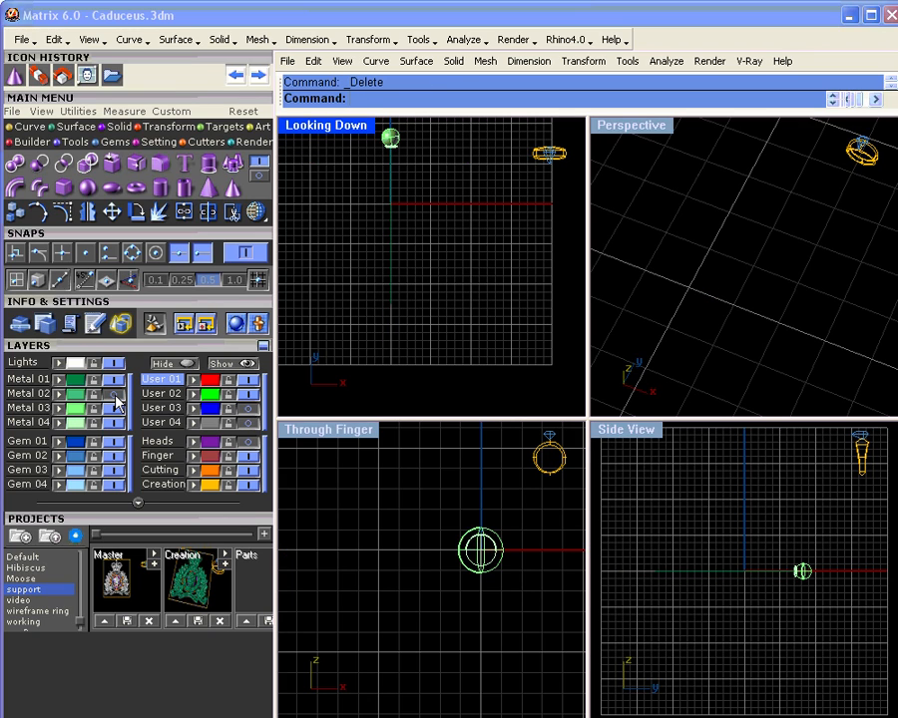
click(395, 295)
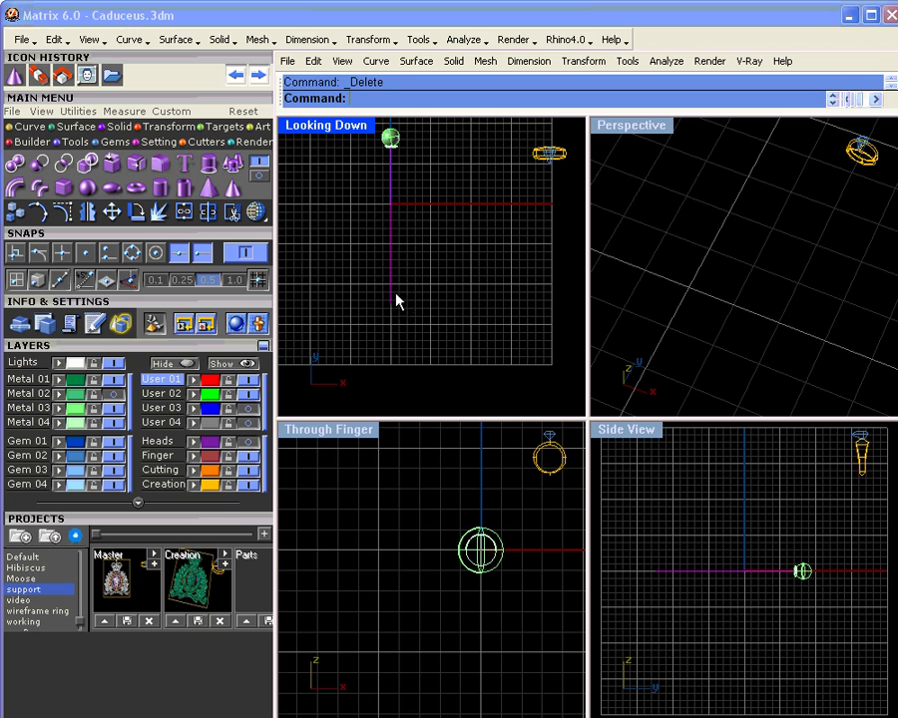
click(194, 380)
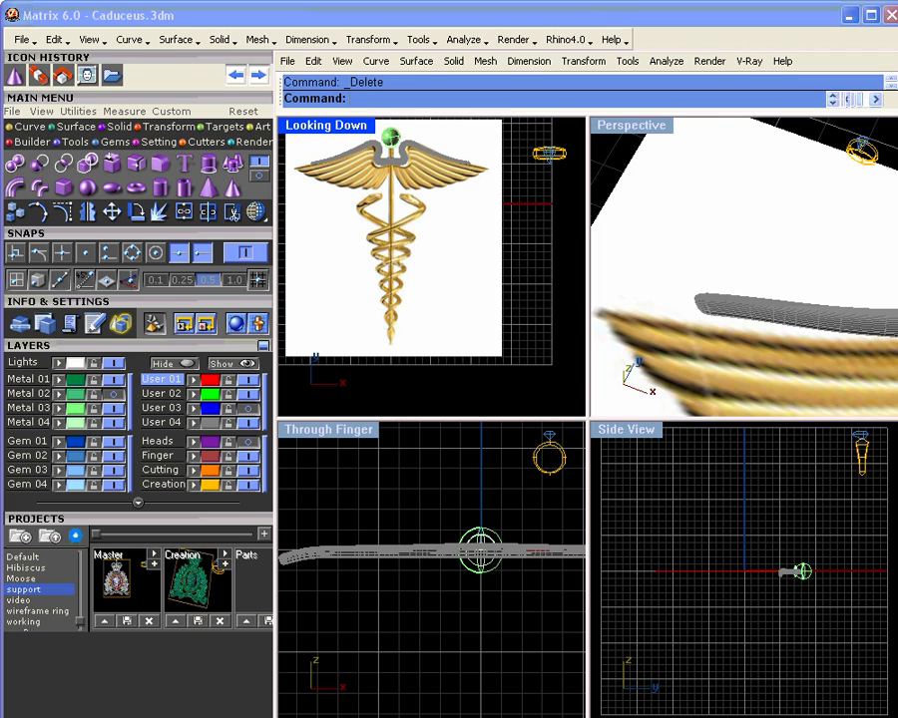
- Move the staff's centre line down until its lower end meets the tip of the pictured staff
click(390, 313)
scroll(394, 314, up, 4)
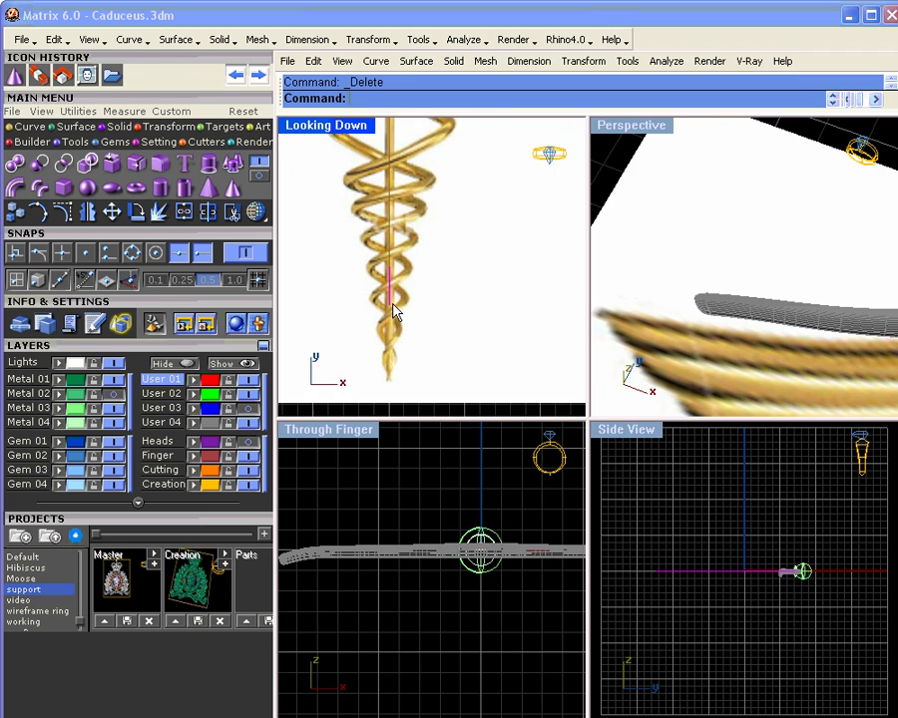
drag(389, 290, 403, 375)
scroll(403, 230, down, 4)
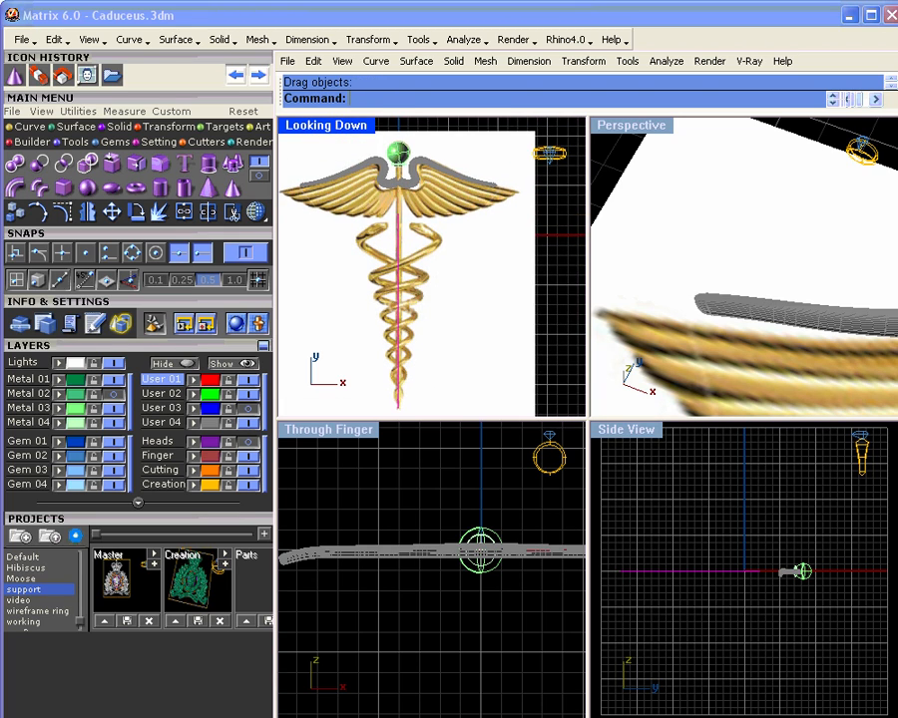
- Split the centre line at a point just above the pictured snake heads and delete the short upper piece
scroll(400, 230, up, 2)
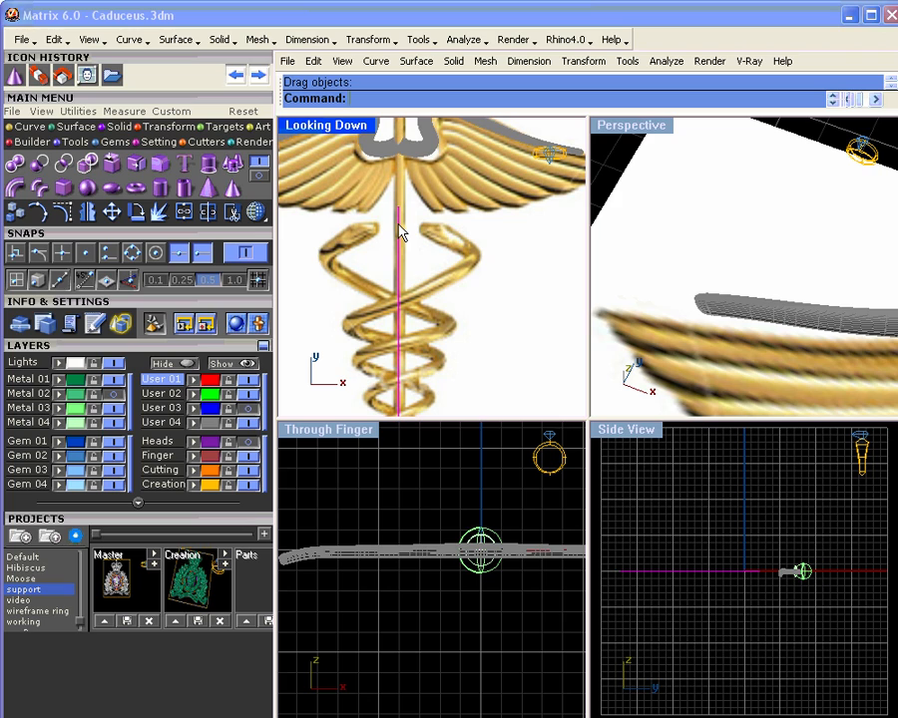
click(207, 211)
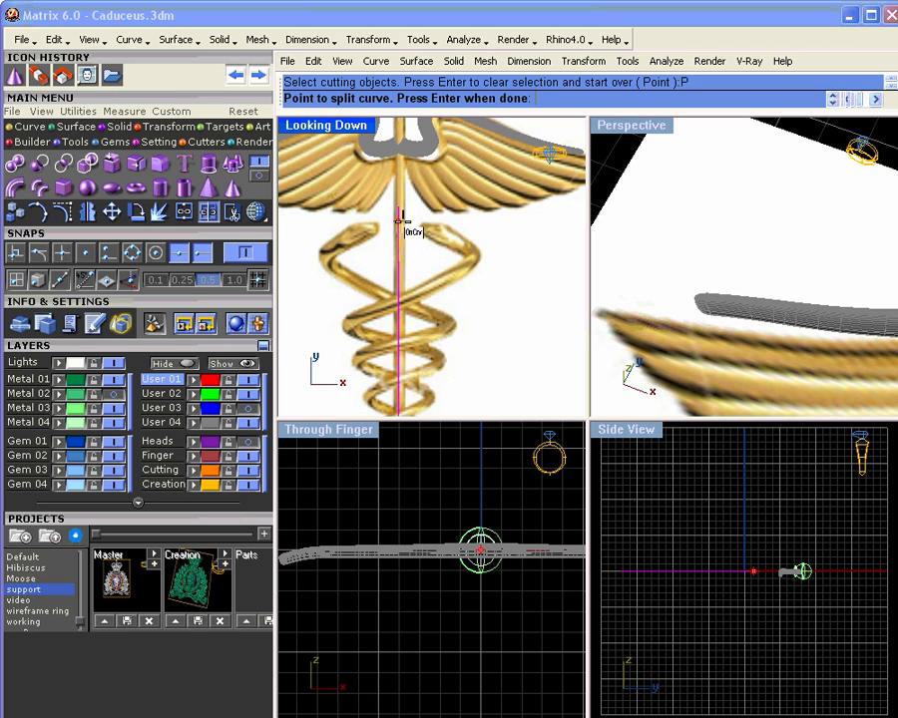
click(400, 220)
key(Return)
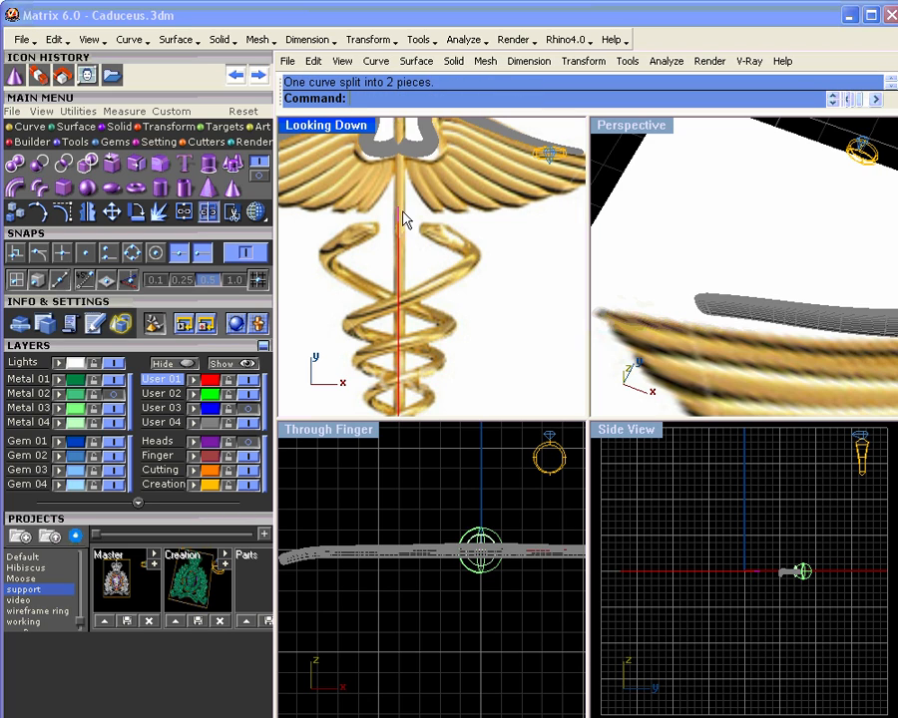
click(403, 221)
key(Delete)
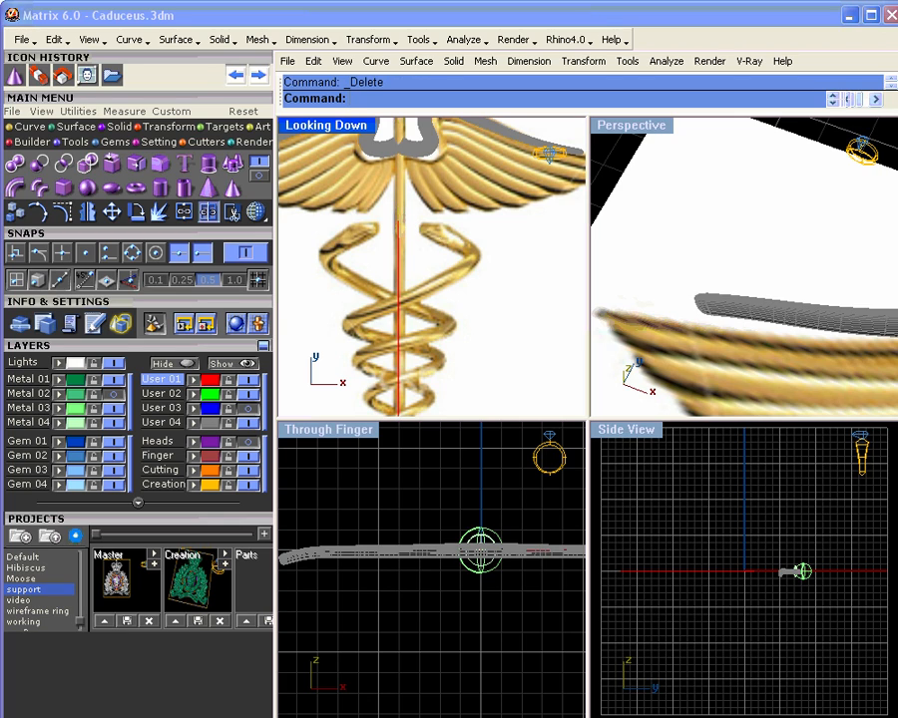
- Show the Heads layer and create a 2.5-turn Helix around the centre line, slightly wider than the cone
scroll(400, 231, down, 3)
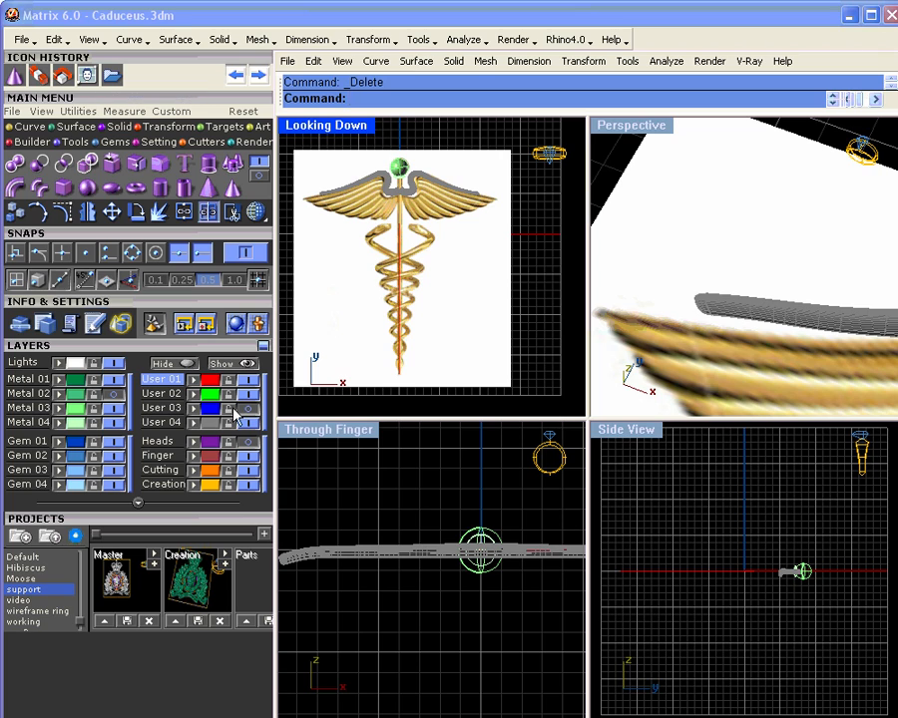
click(249, 440)
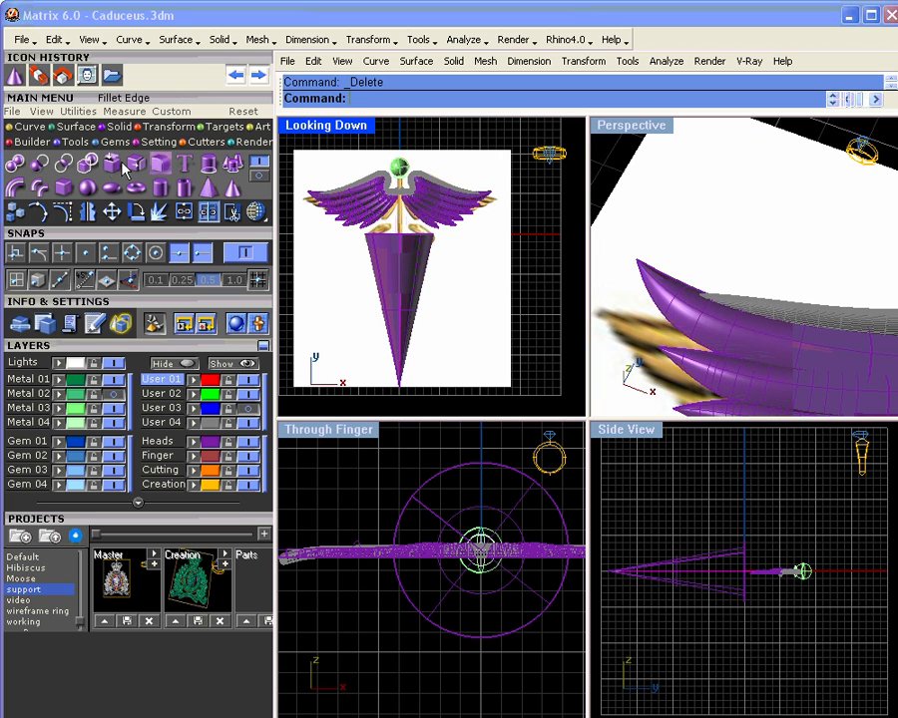
click(28, 127)
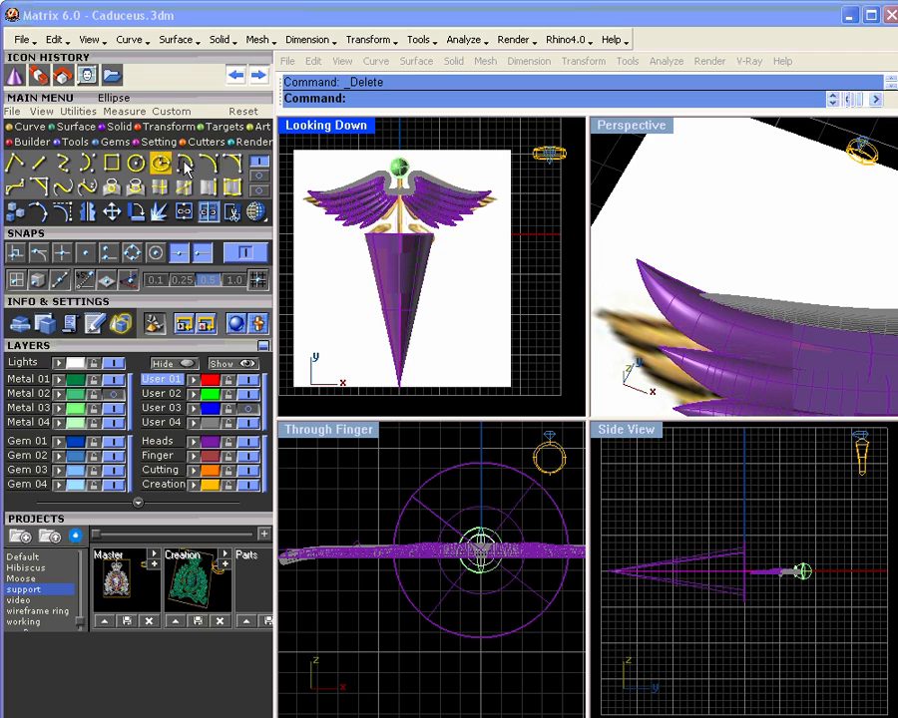
click(258, 175)
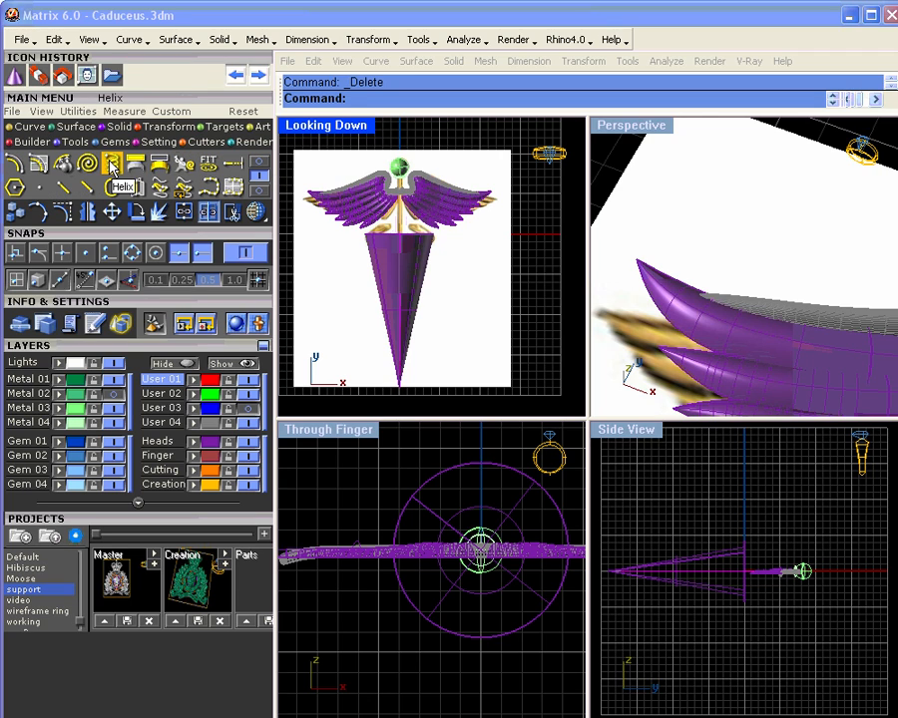
click(112, 165)
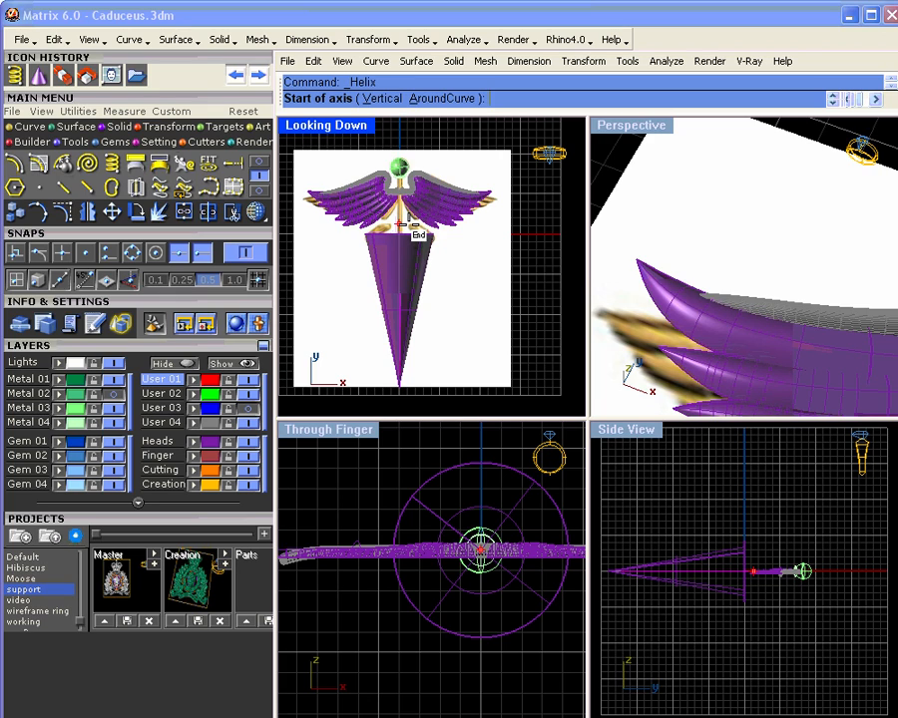
click(437, 101)
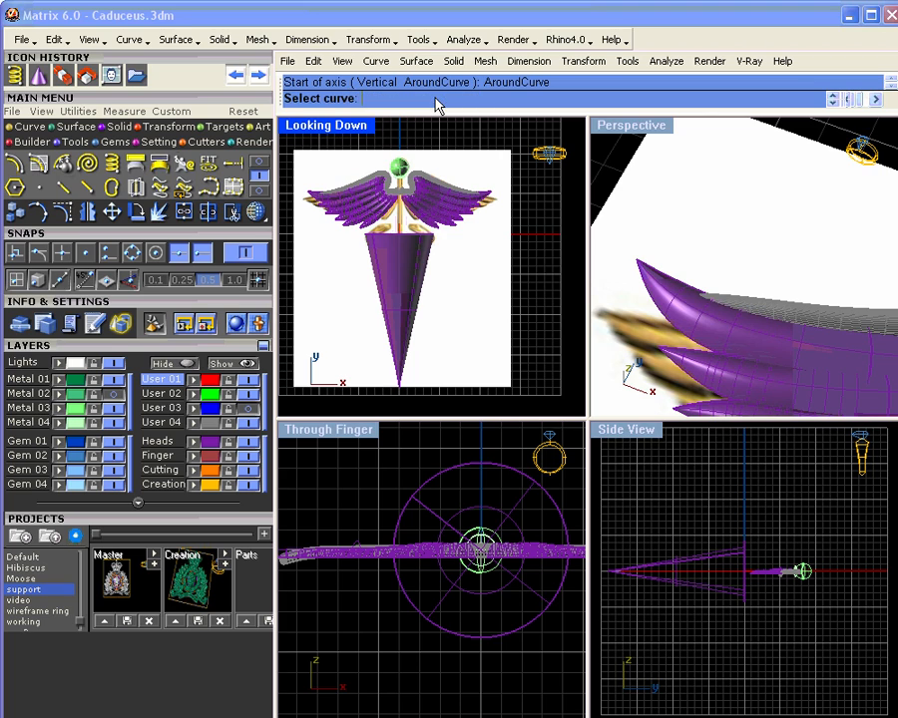
click(399, 234)
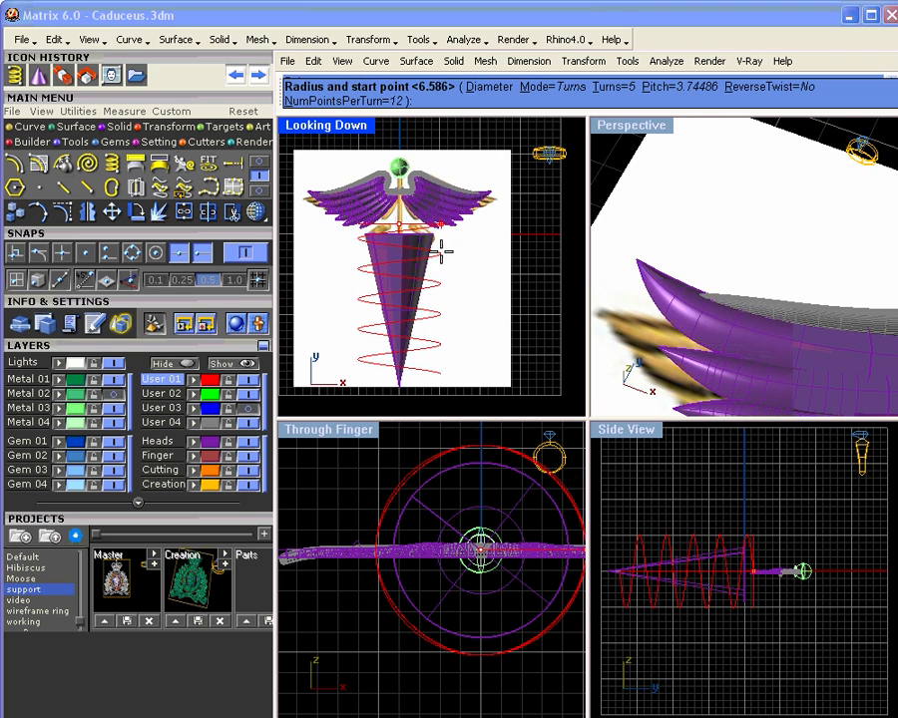
click(611, 87)
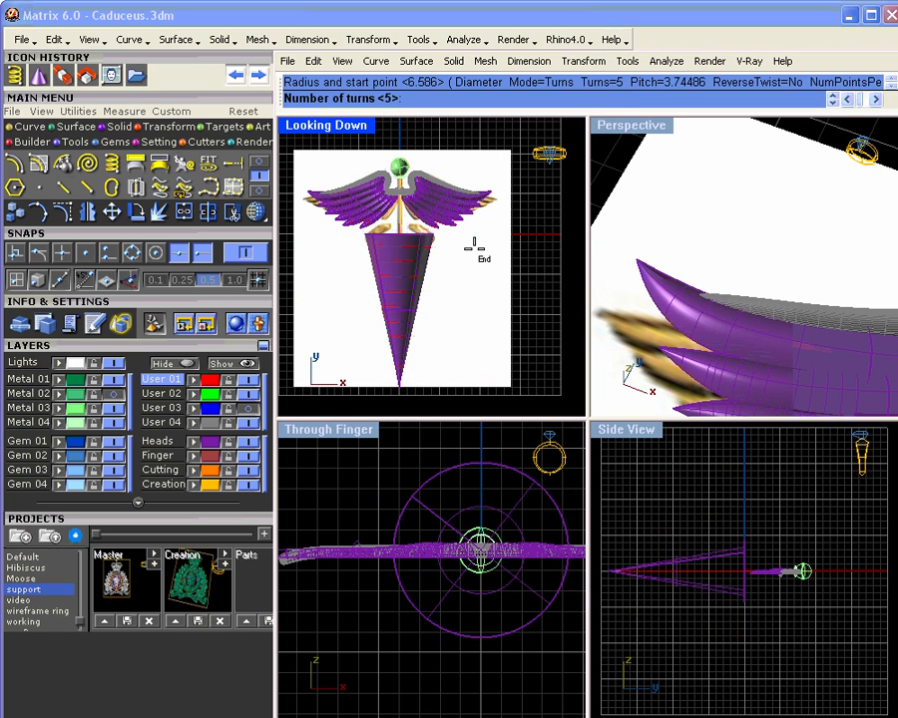
text(2.5)
key(Return)
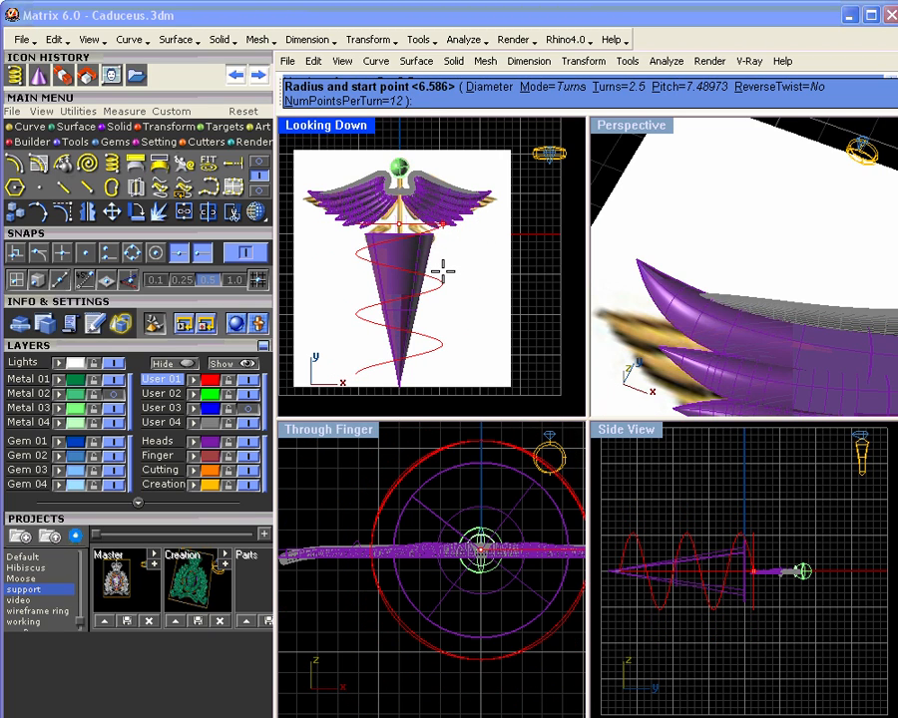
key(Return)
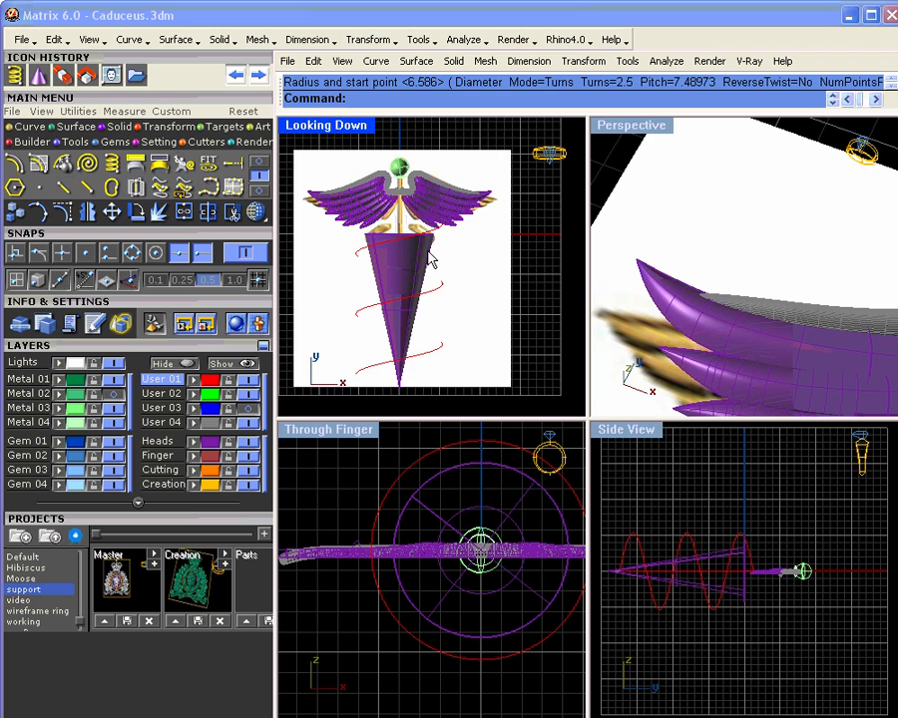
- Pull the helix onto the cone surface in the Perspective view, keeping the original curve
scroll(429, 259, down, 3)
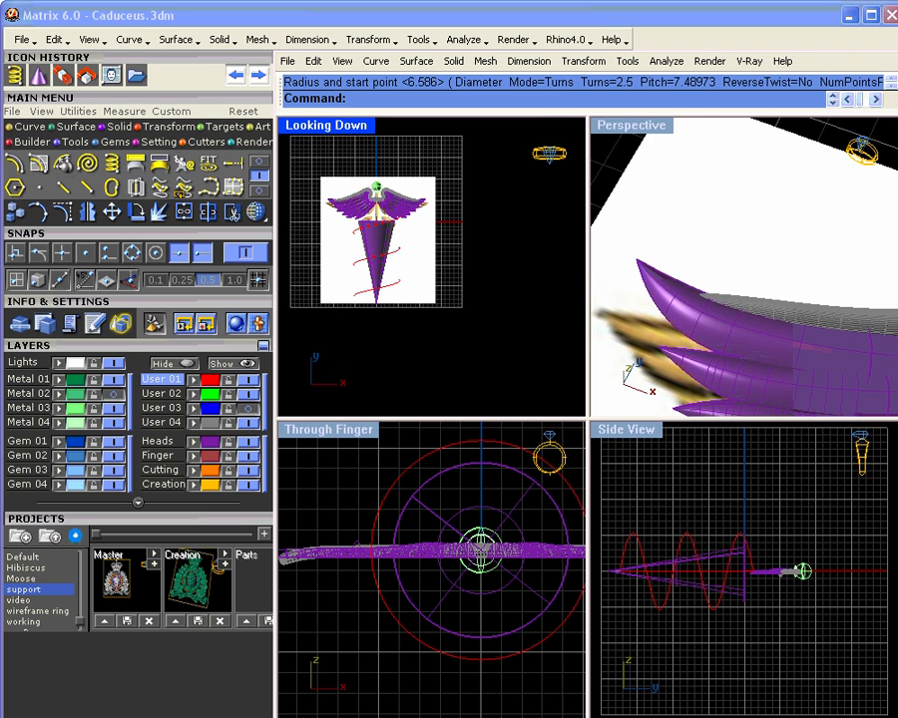
double_click(643, 129)
scroll(605, 212, down, 8)
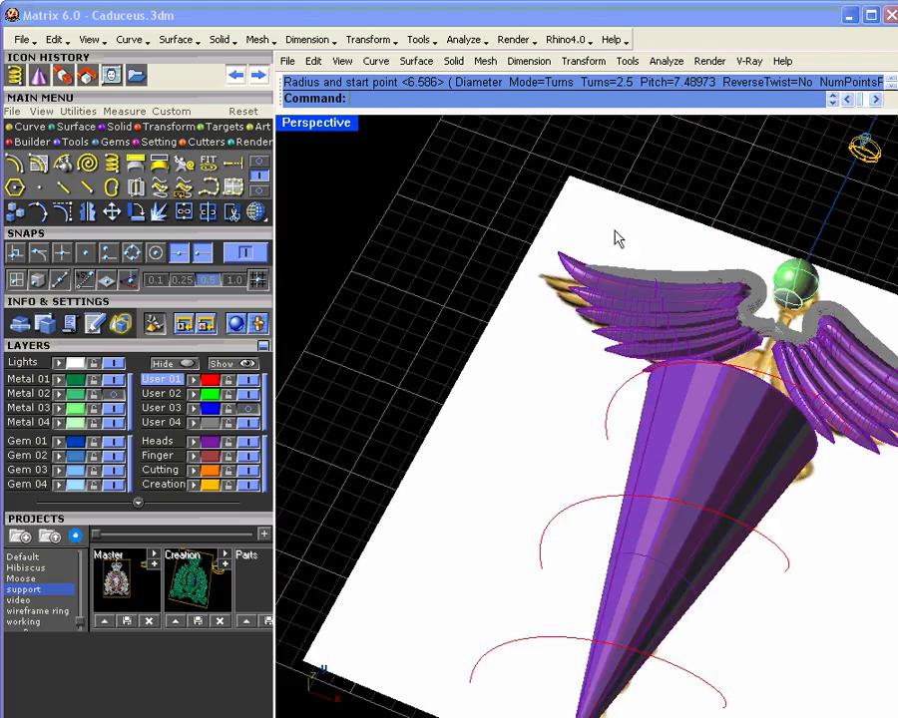
scroll(615, 240, down, 3)
right_drag(591, 358, 589, 360)
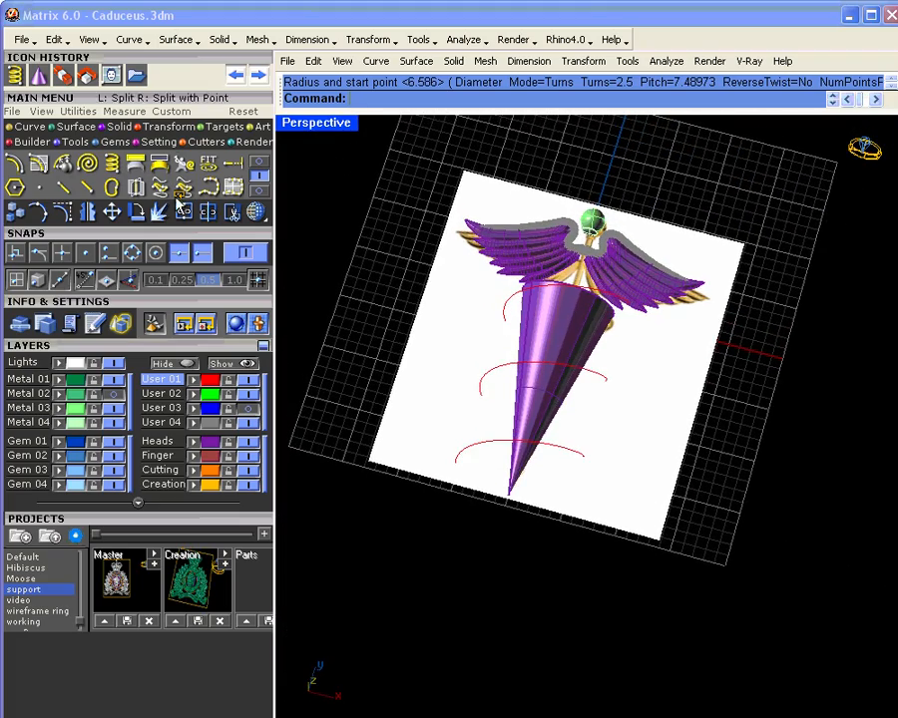
click(260, 163)
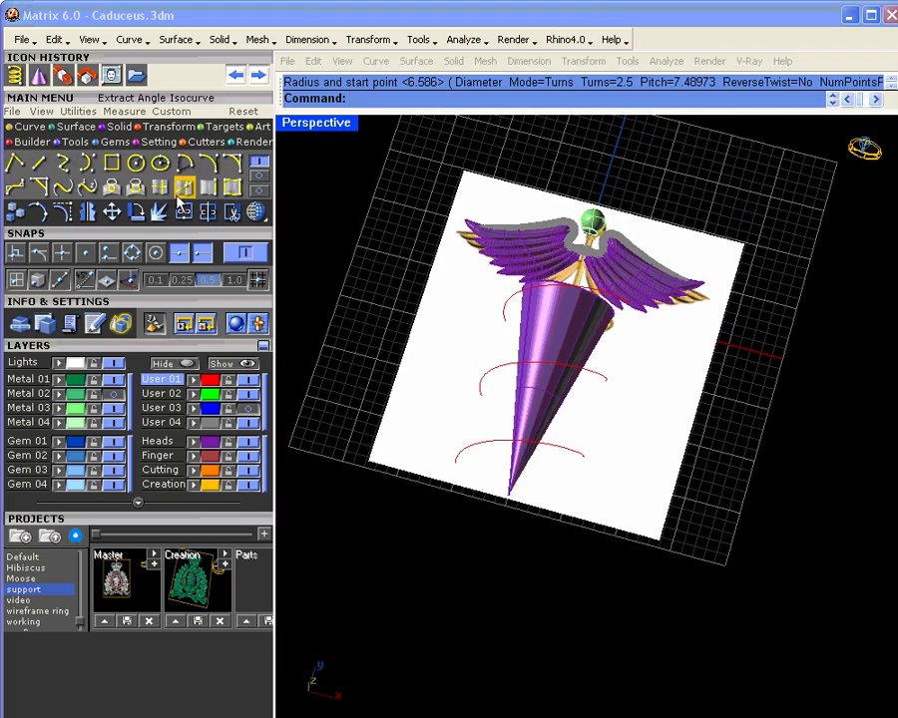
click(114, 189)
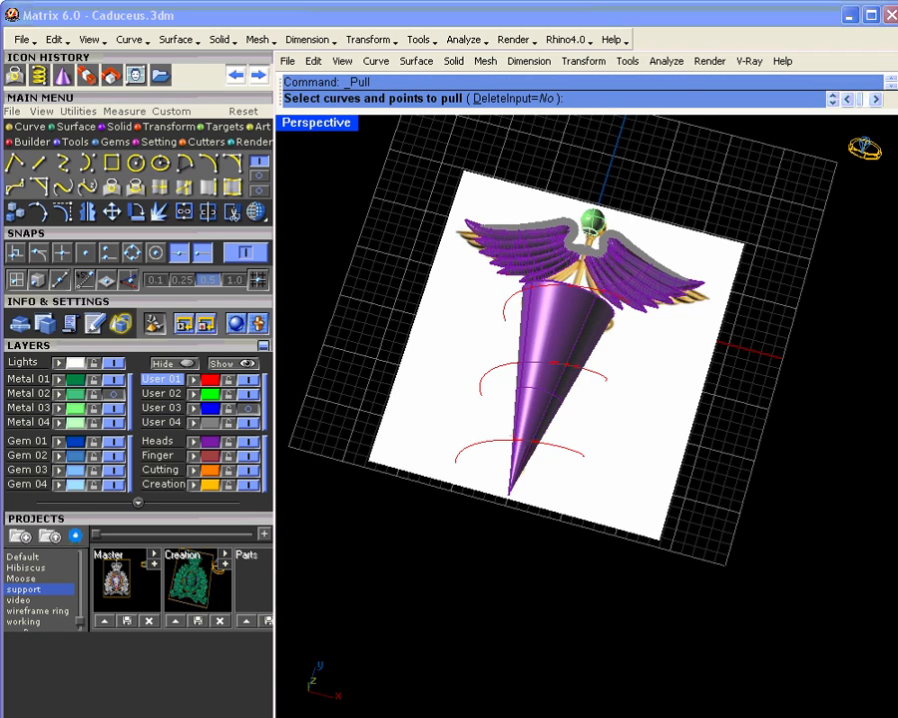
click(506, 375)
key(Return)
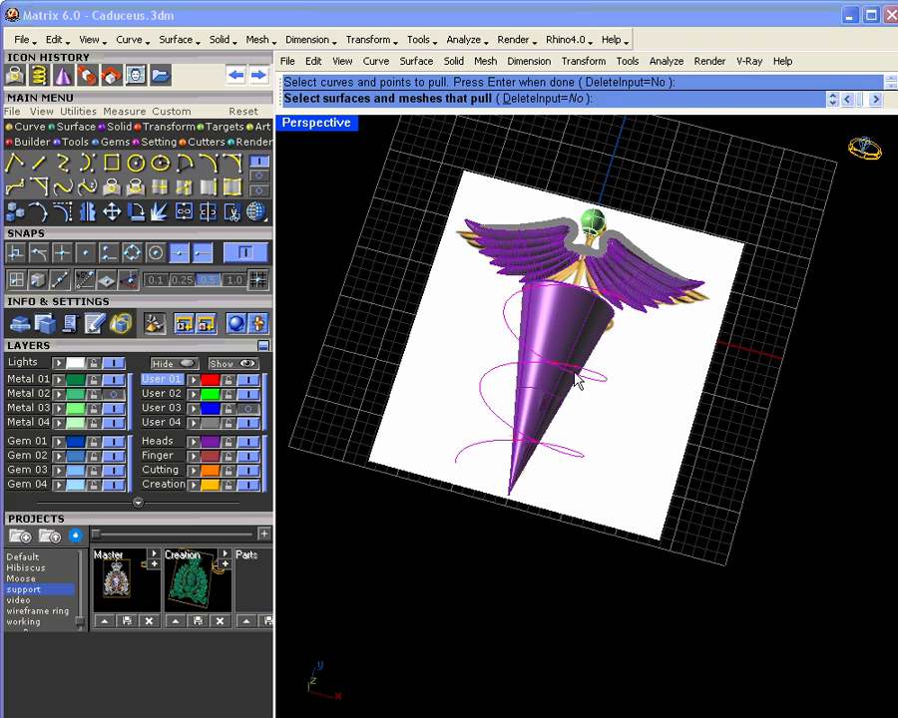
click(584, 343)
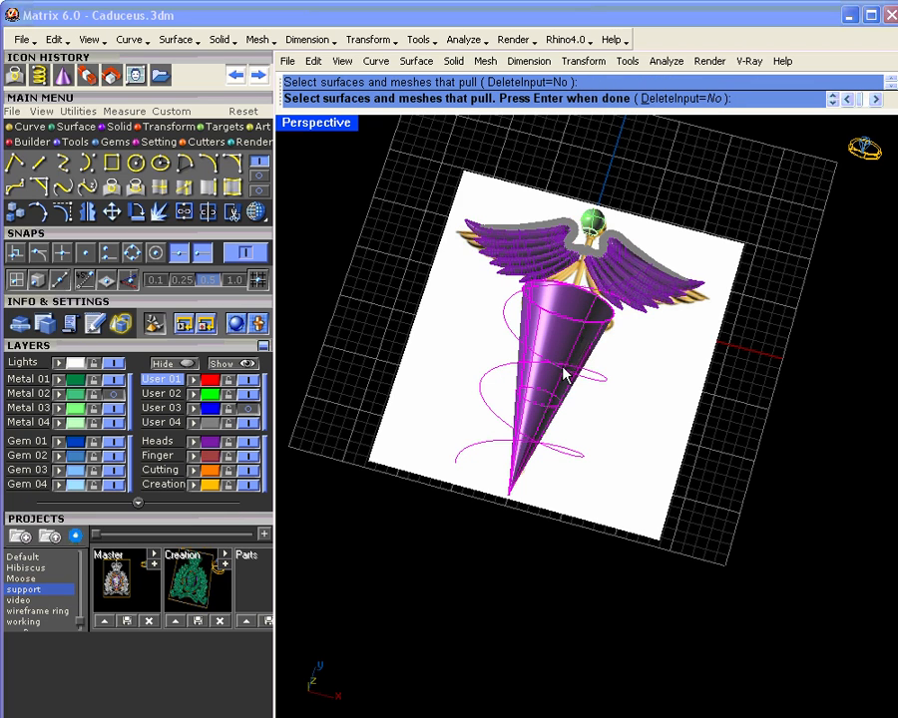
key(Return)
right_drag(523, 372, 541, 401)
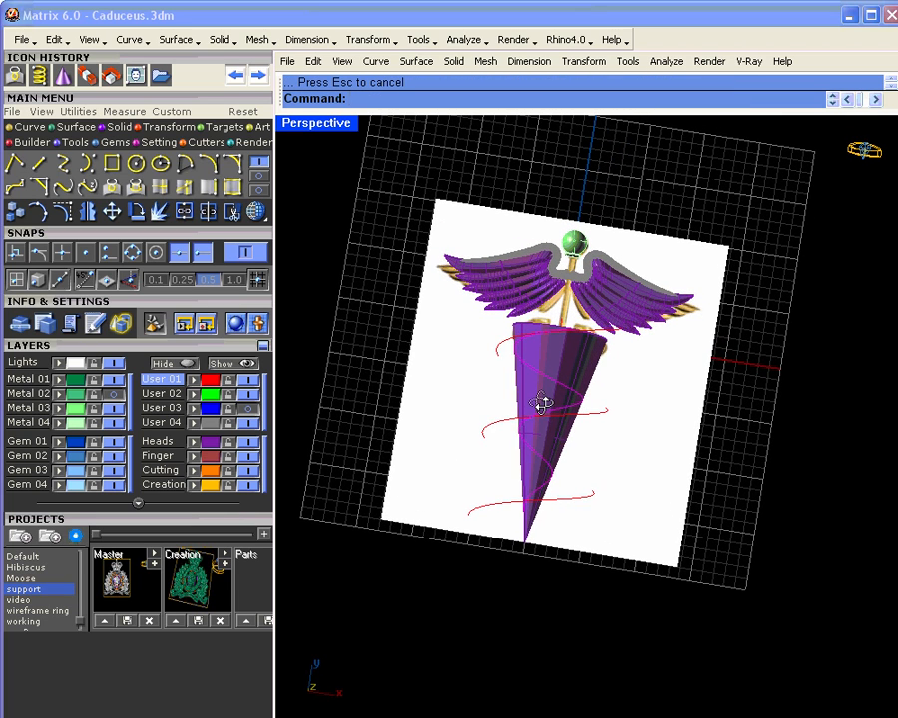
- Hide the User 04 layer and delete the original helix, the cone and the curve pulled onto it
click(249, 422)
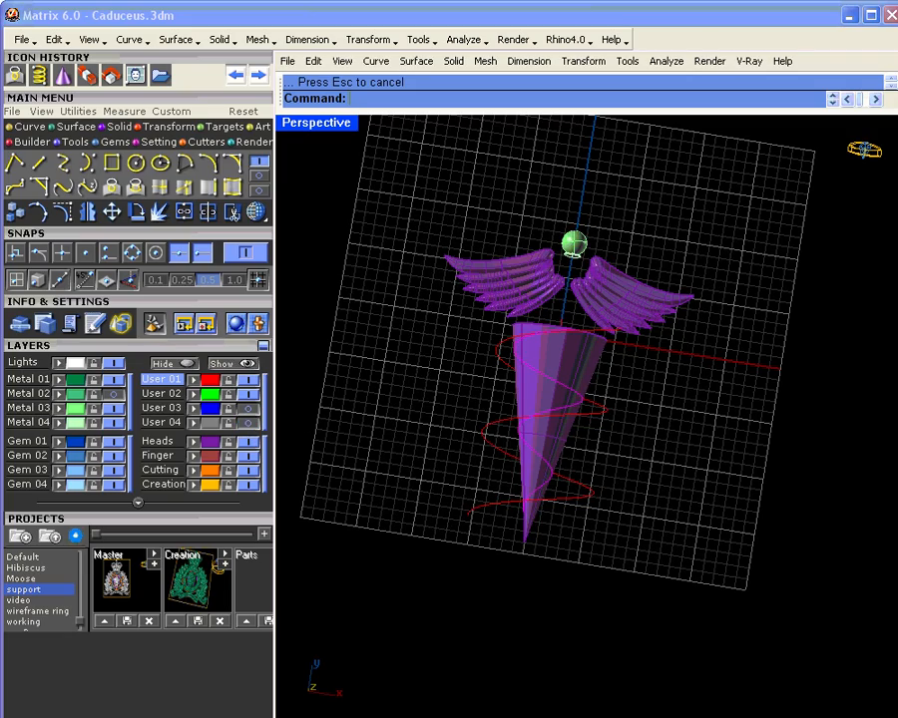
key(Delete)
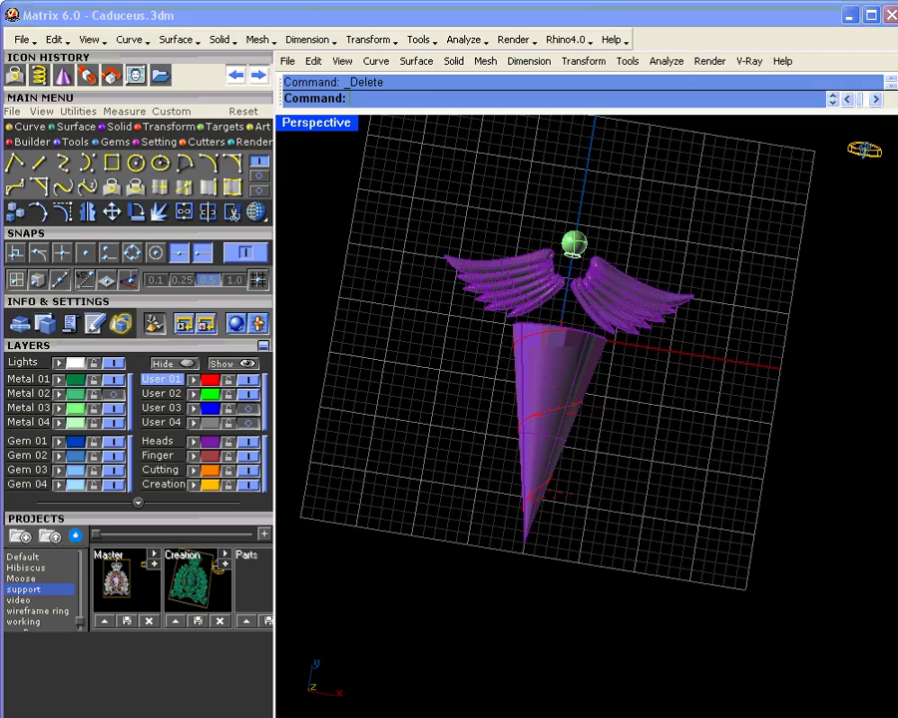
right_drag(602, 411, 578, 365)
click(589, 326)
key(Delete)
click(577, 366)
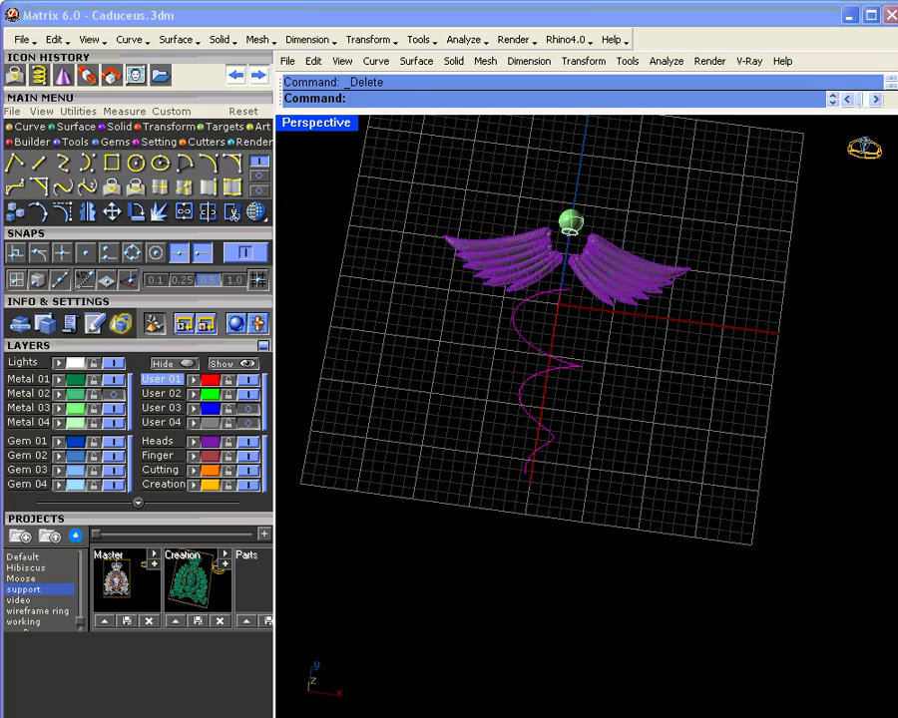
key(Delete)
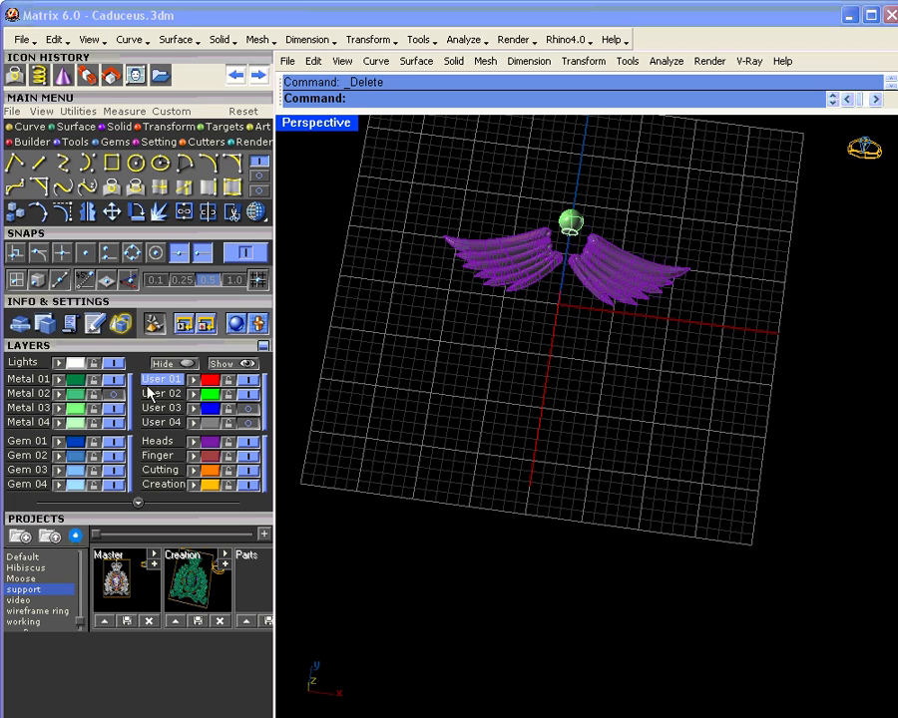
- Show the Metal 02 layer containing the staff and look for the centre line near its lower end
click(115, 396)
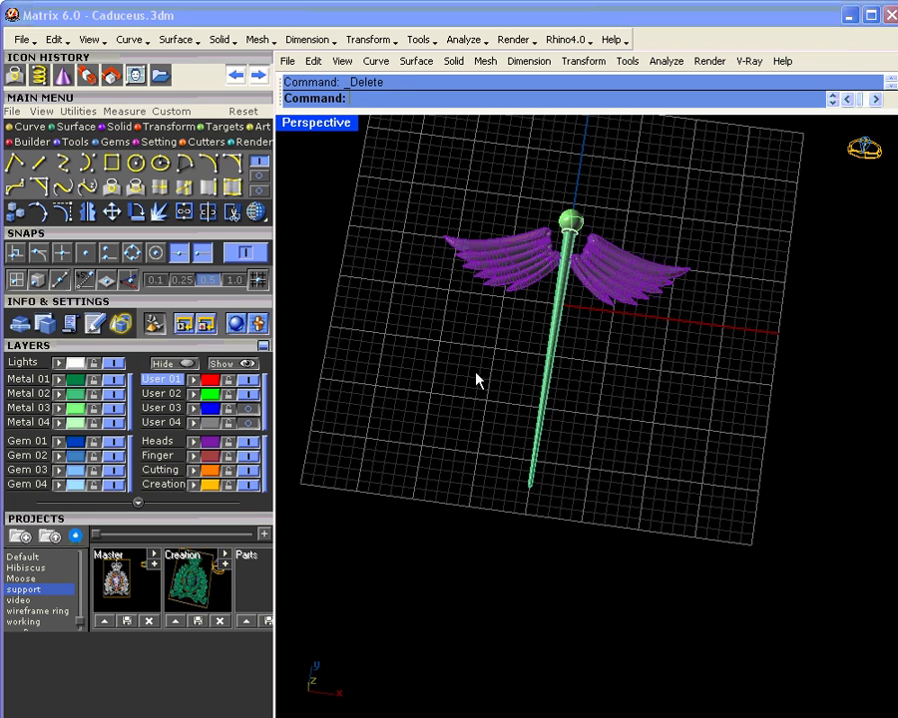
right_drag(474, 377, 539, 448)
click(540, 448)
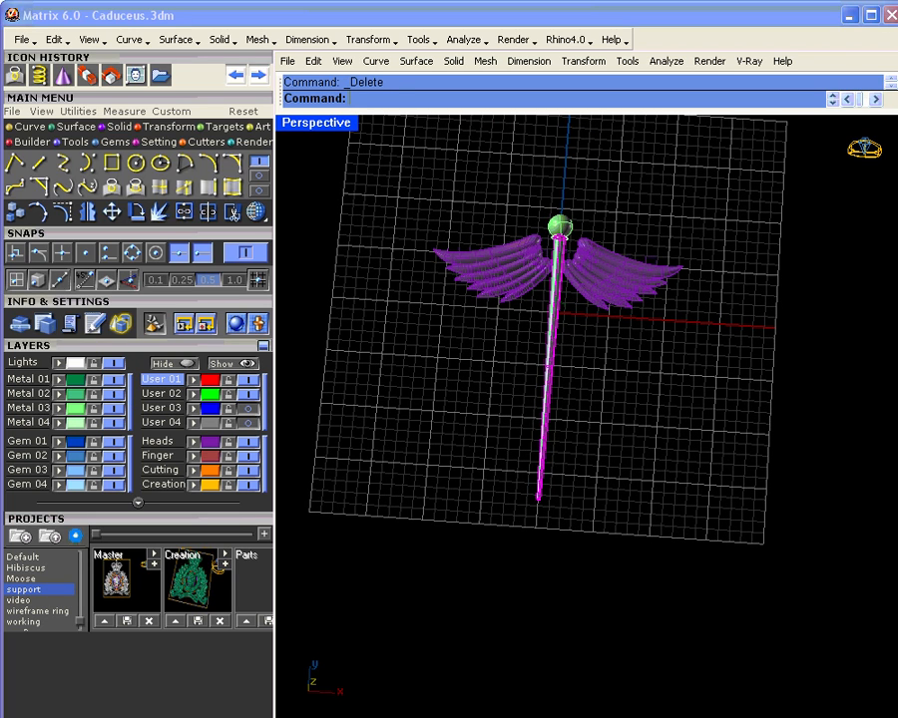
click(543, 449)
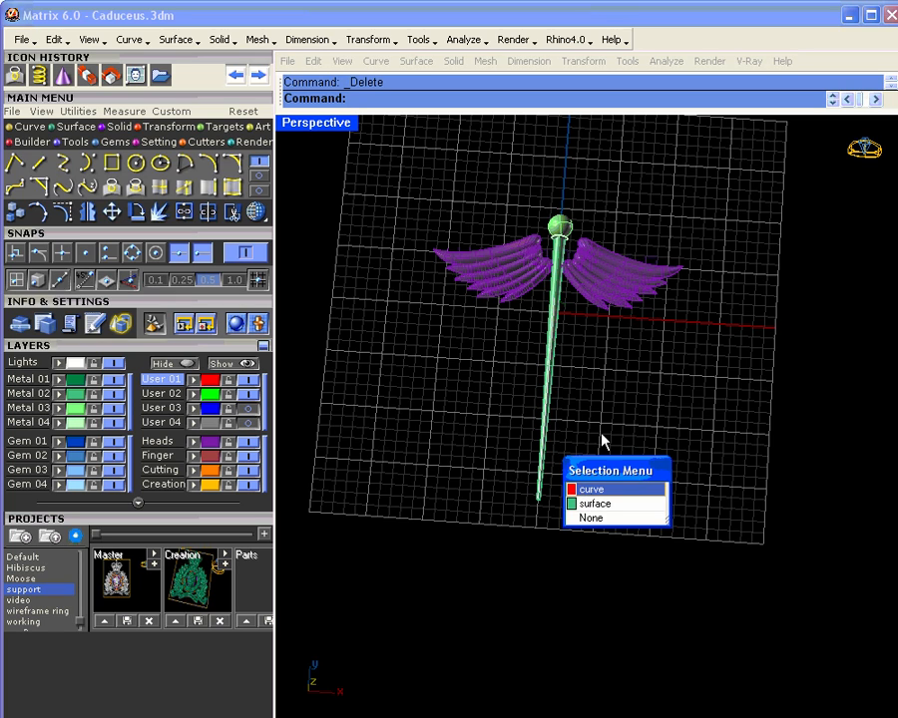
- Start a 2.5-turn Spiral around the staff's centre line, placing the first radius just outside the staff's lower tip
click(255, 176)
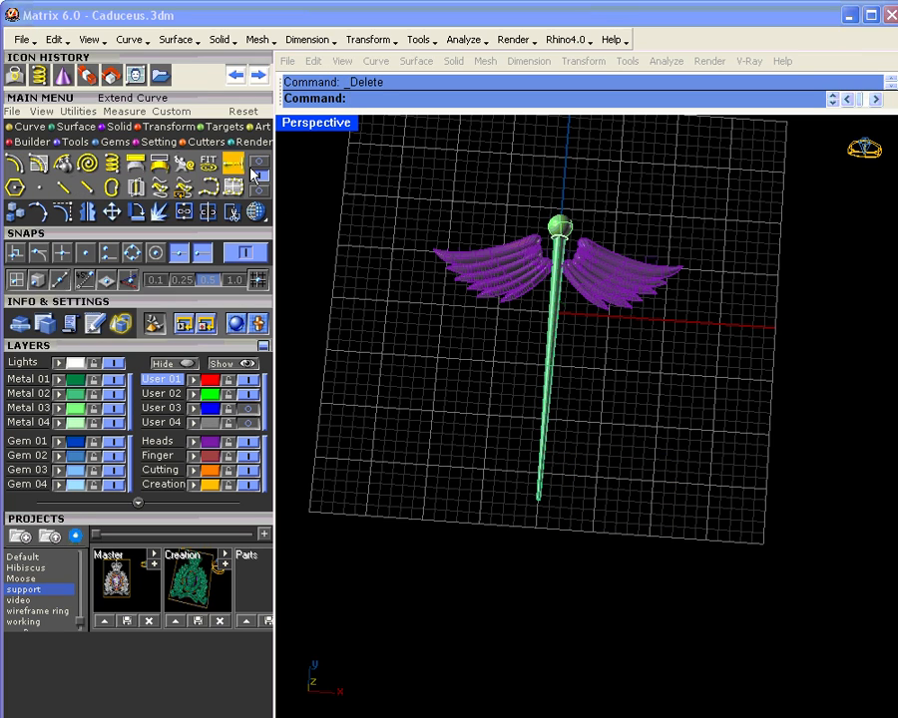
click(88, 167)
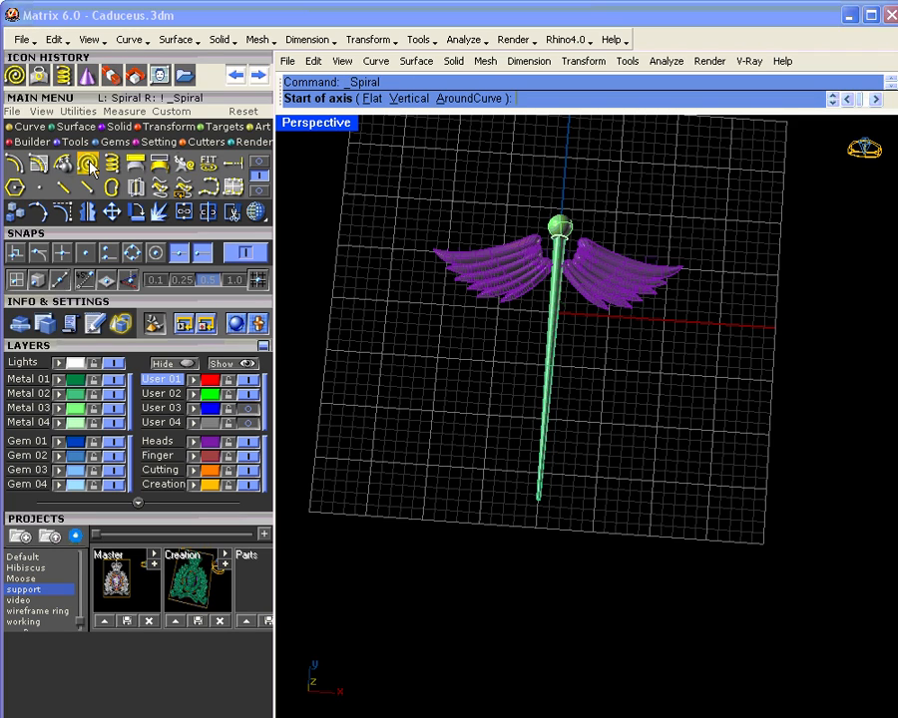
click(469, 99)
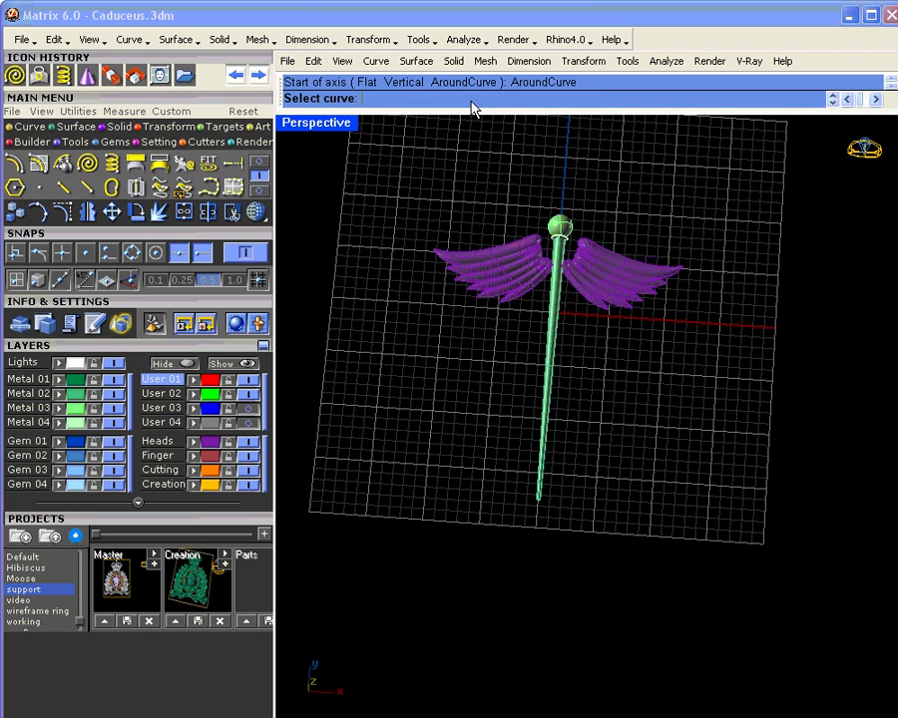
click(546, 417)
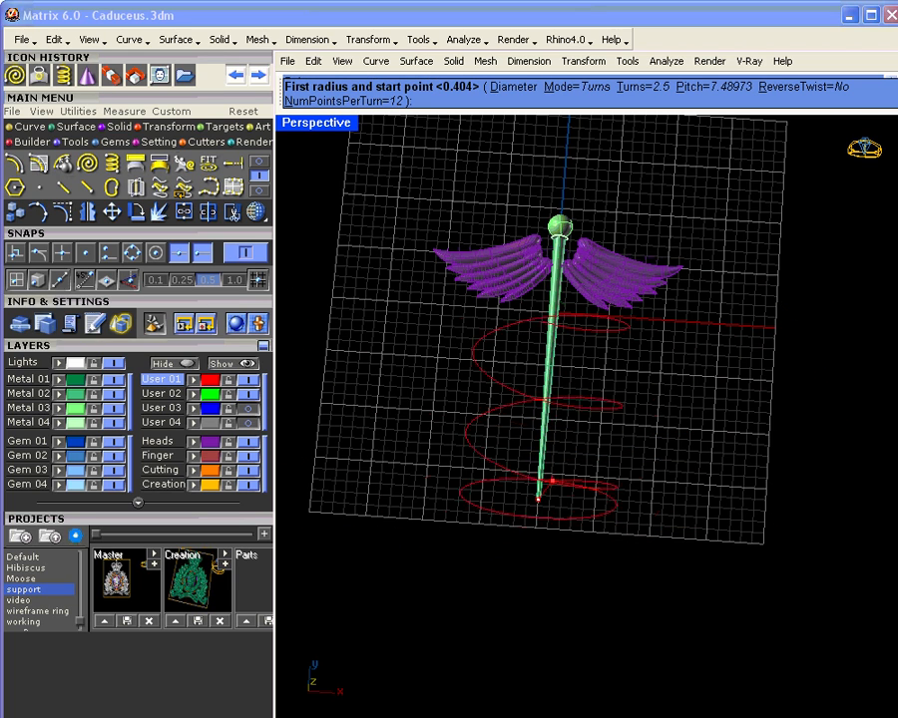
scroll(539, 501, up, 4)
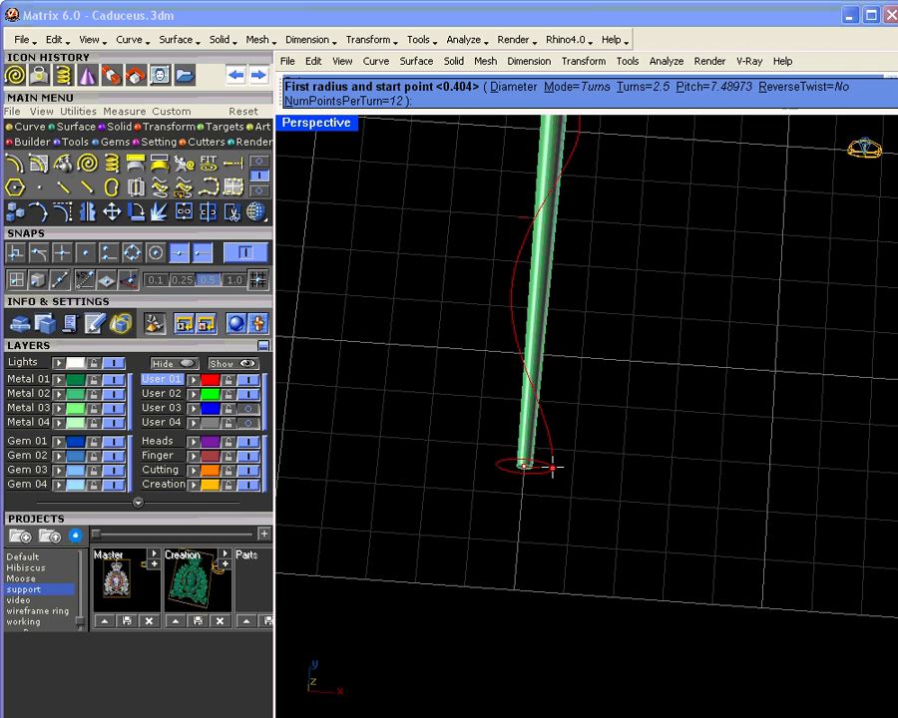
click(553, 467)
- Show the User 04 reference picture and finish the spiral with its second radius matching the width of the pictured upper snake coil
right_drag(562, 401, 572, 305)
scroll(575, 208, down, 2)
shift+right_drag(578, 150, 555, 421)
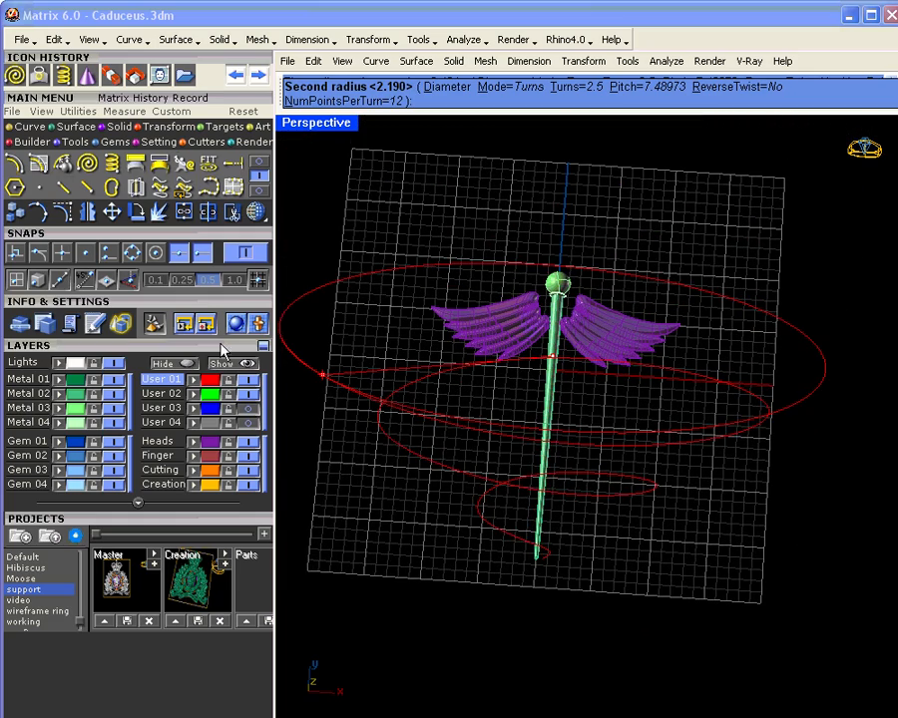
click(250, 421)
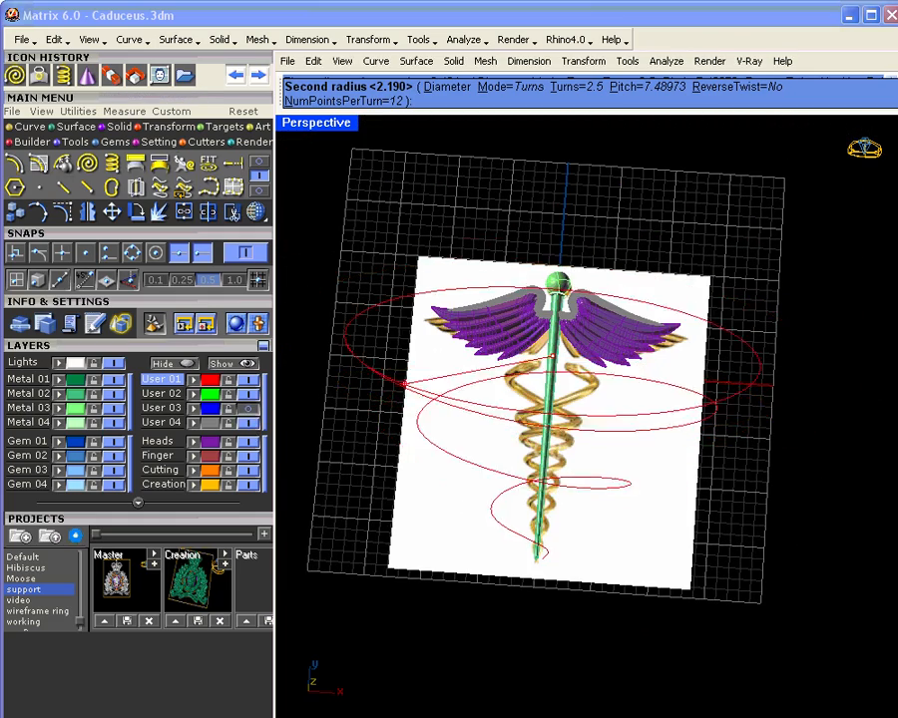
scroll(520, 370, up, 2)
mouse_move(521, 370)
right_down()
mouse_move(529, 435)
mouse_move(525, 354)
right_up()
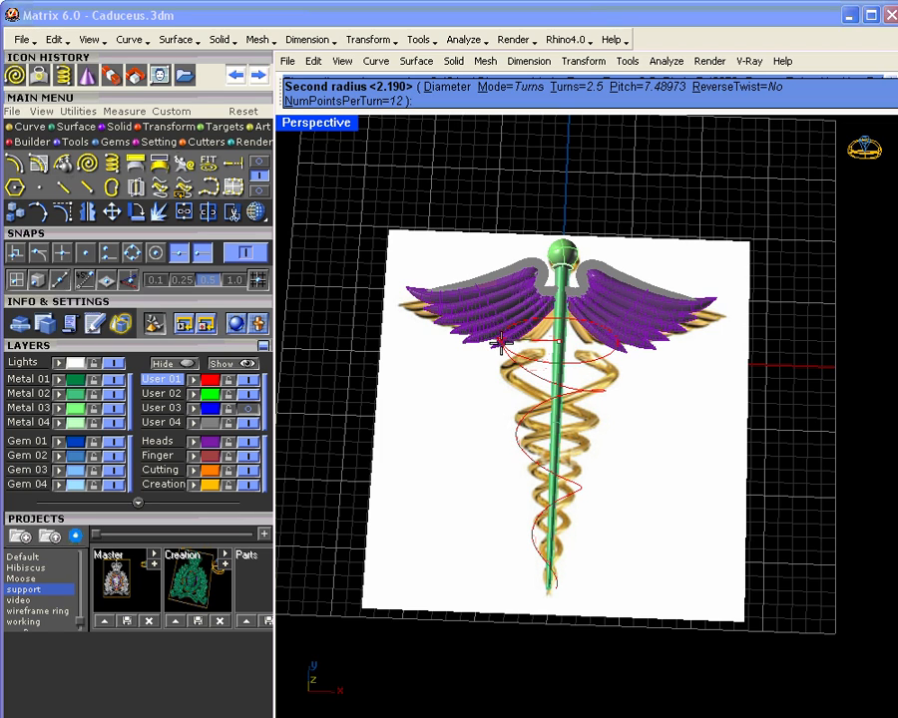
click(501, 342)
right_drag(506, 388, 498, 352)
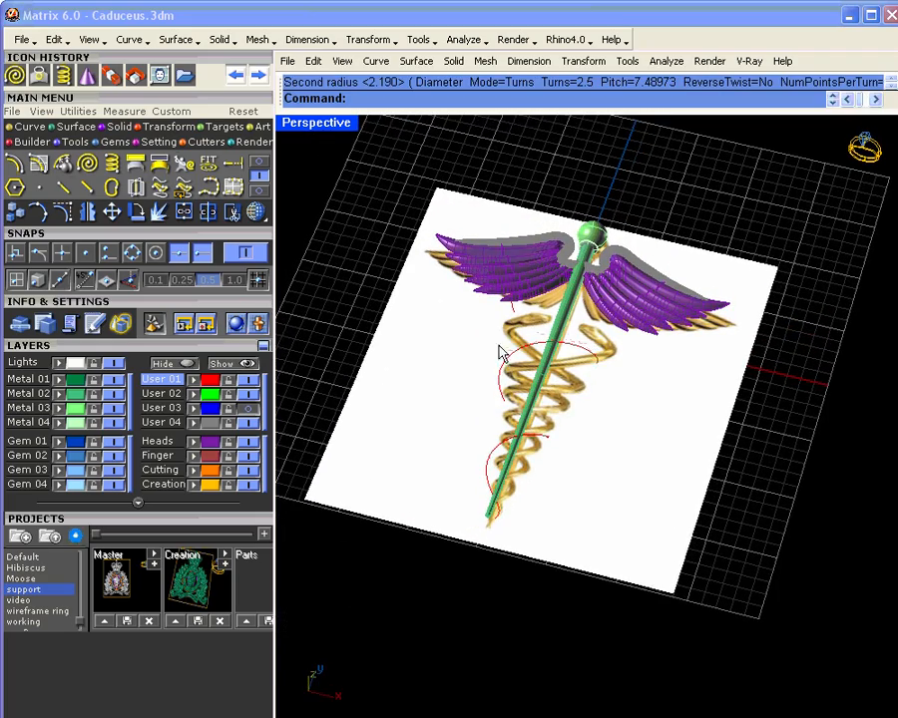
- Hide the User 04 layer and rotate the spiral partway clockwise about the origin in the Through Finger view, raising its wide end
click(256, 428)
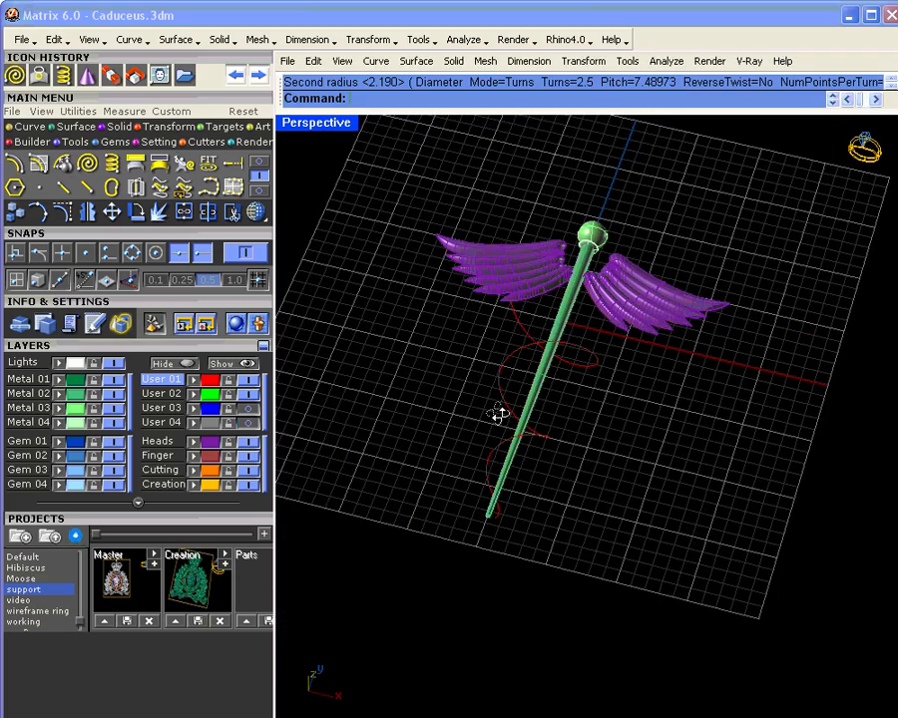
right_drag(498, 415, 615, 317)
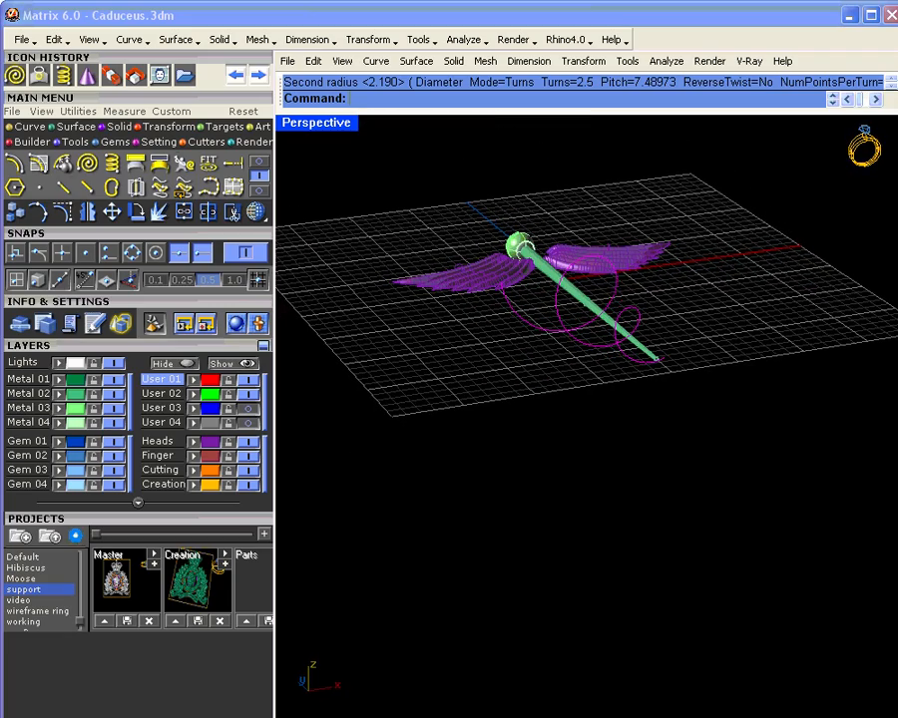
double_click(341, 127)
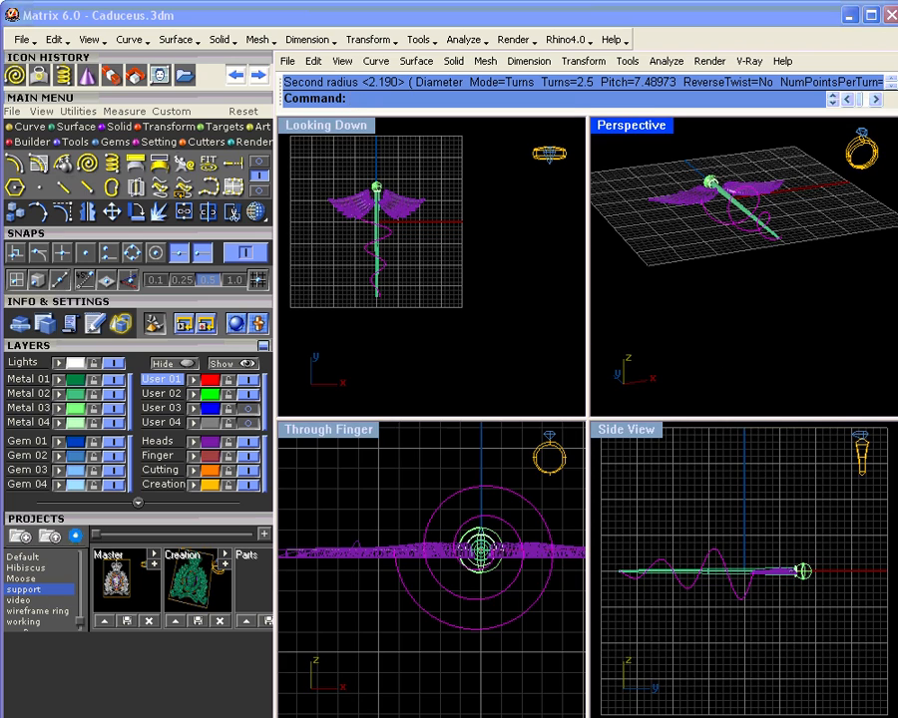
click(135, 210)
click(481, 546)
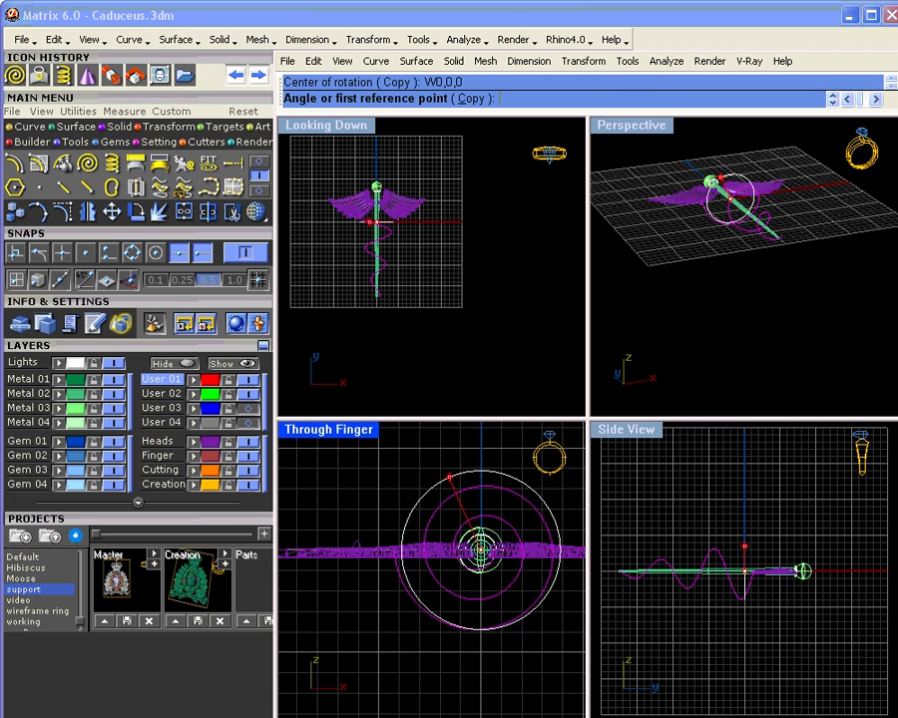
click(481, 461)
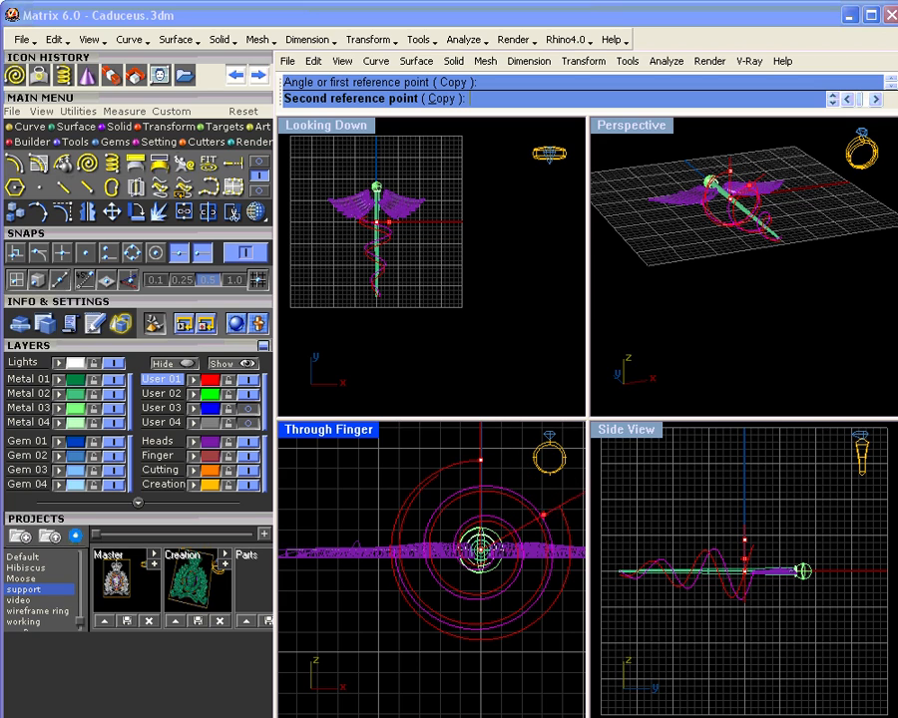
click(544, 518)
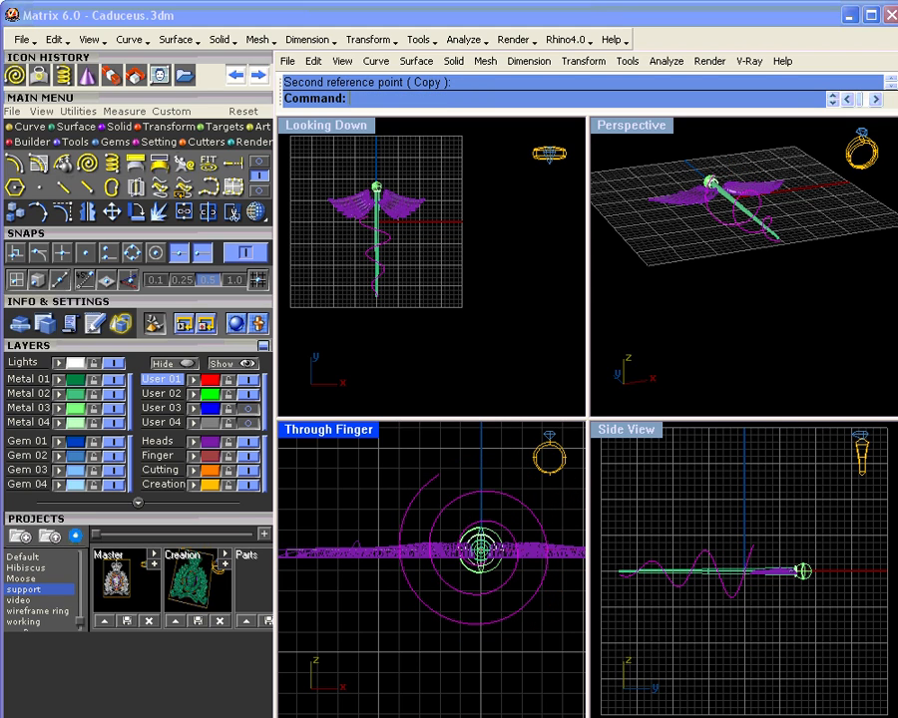
- Show the User 04 layer and compare the rotated spiral with the pictured snakes in the Looking Down and Perspective views
right_drag(728, 190, 275, 296)
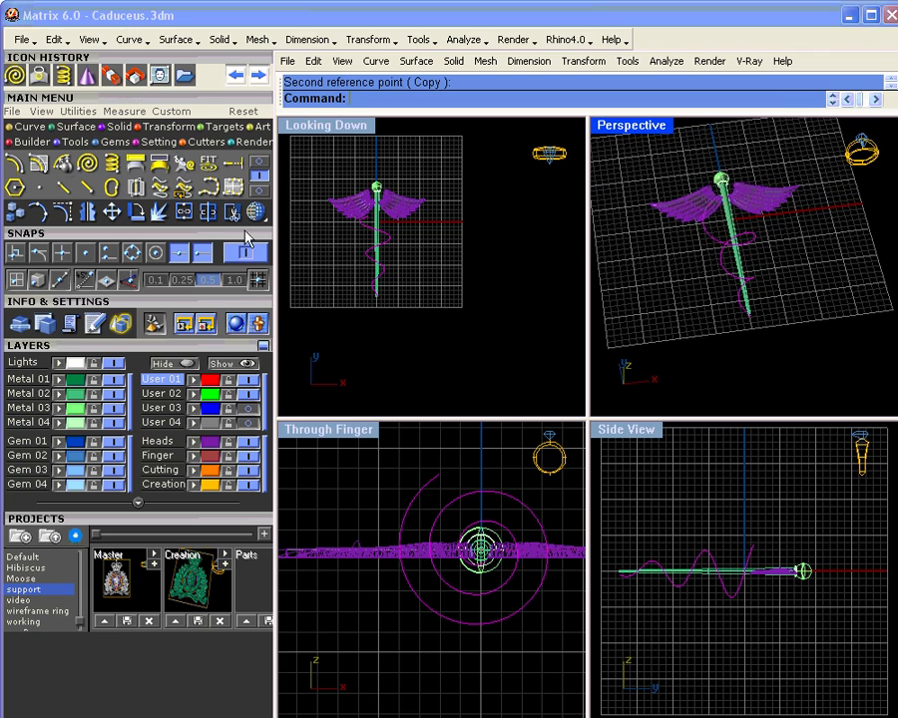
click(246, 424)
scroll(363, 220, up, 12)
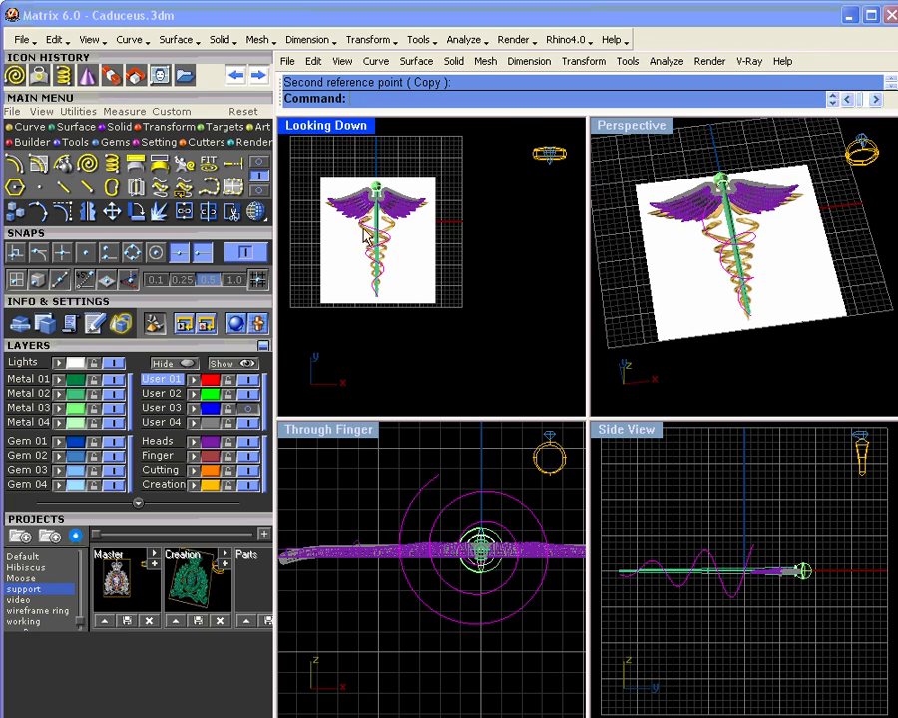
scroll(363, 214, up, 3)
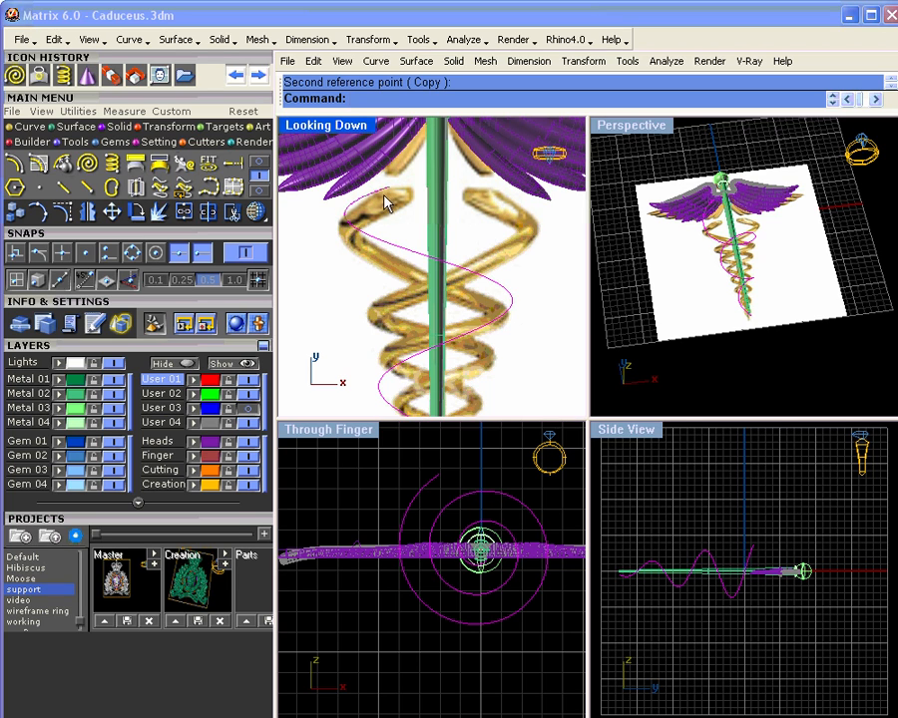
right_drag(387, 200, 377, 246)
scroll(377, 246, down, 5)
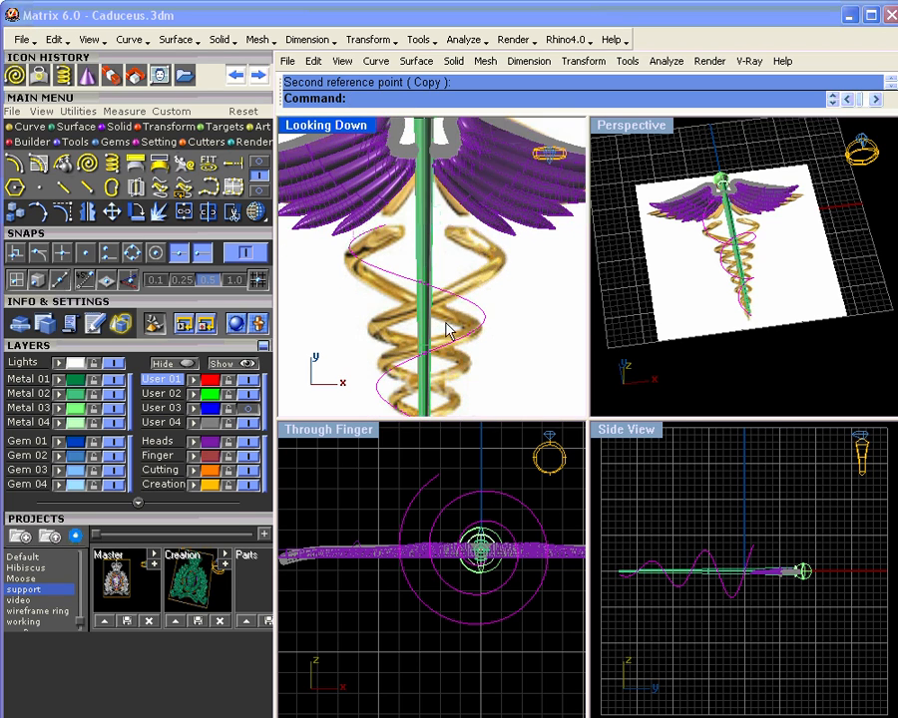
right_drag(443, 288, 448, 290)
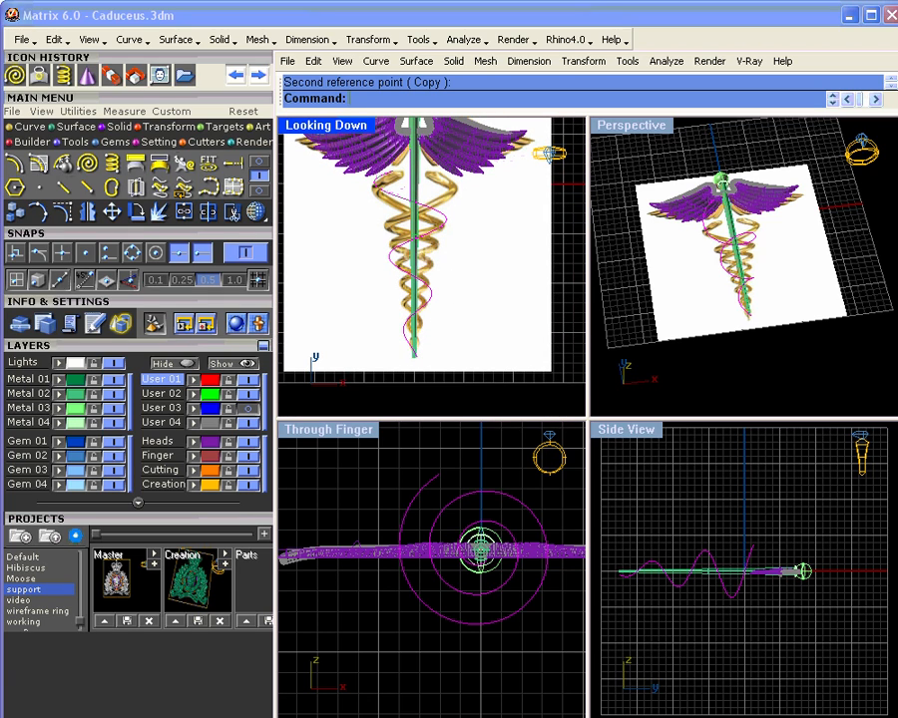
right_drag(639, 274, 658, 321)
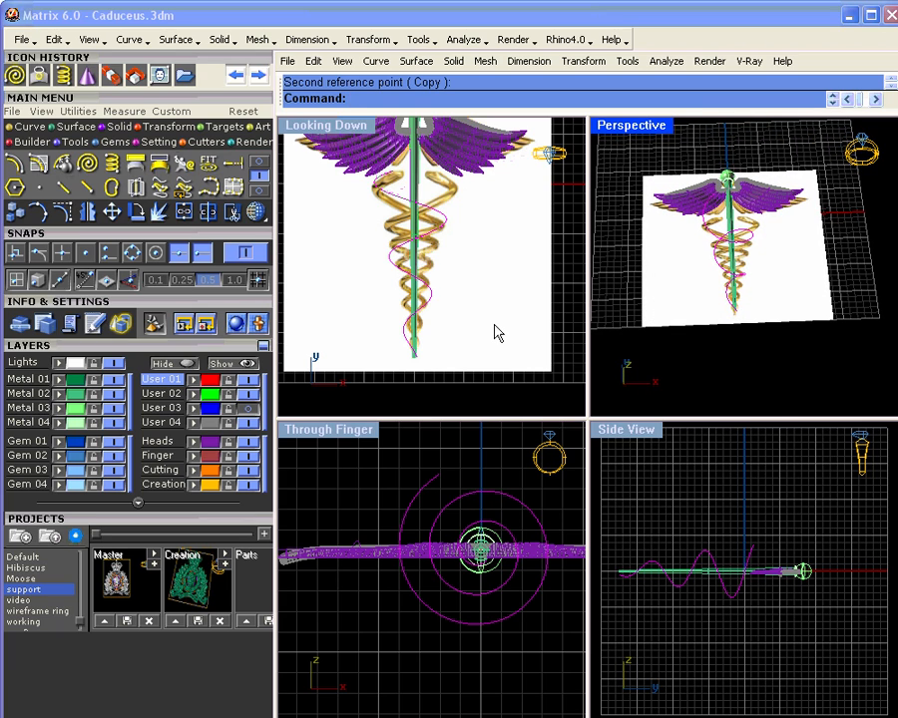
scroll(422, 332, up, 2)
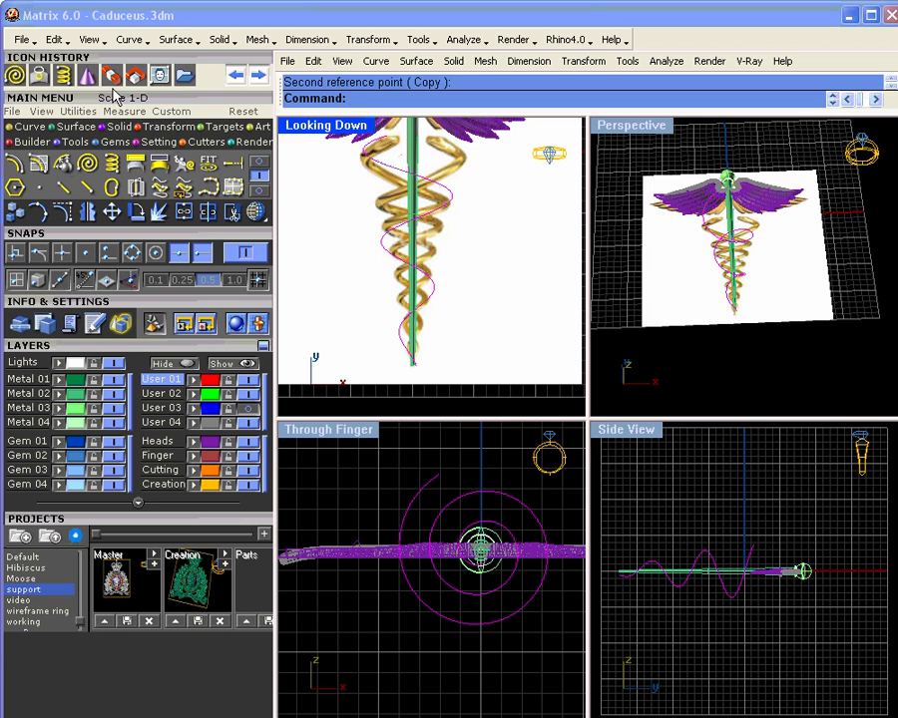
- Shorten the spiral slightly along the staff with Scale 1-D in the Looking Down view, using its upper end as origin
right_click(351, 141)
click(387, 136)
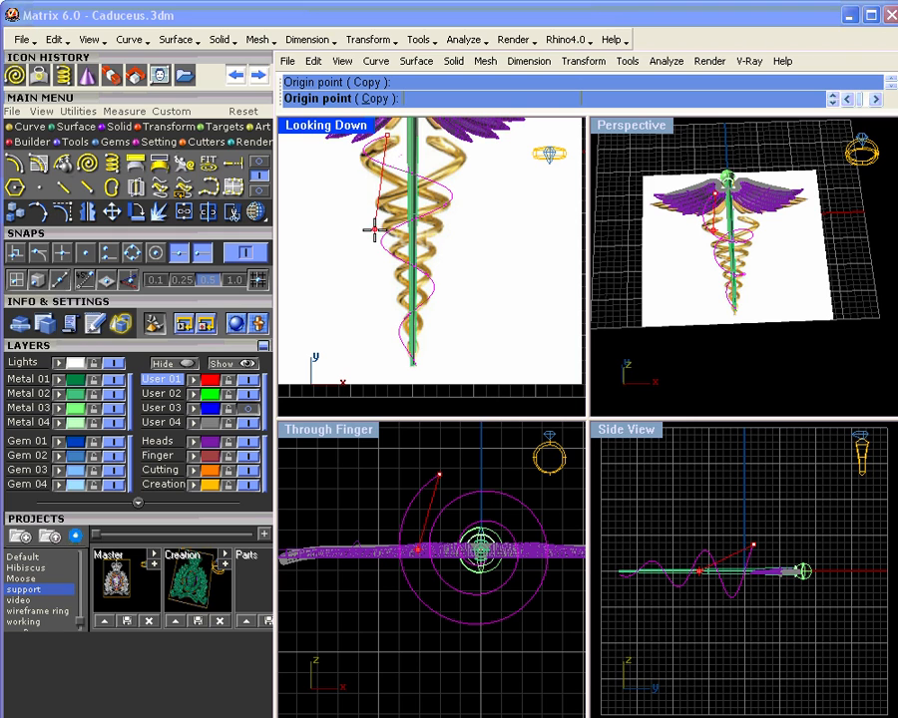
click(387, 380)
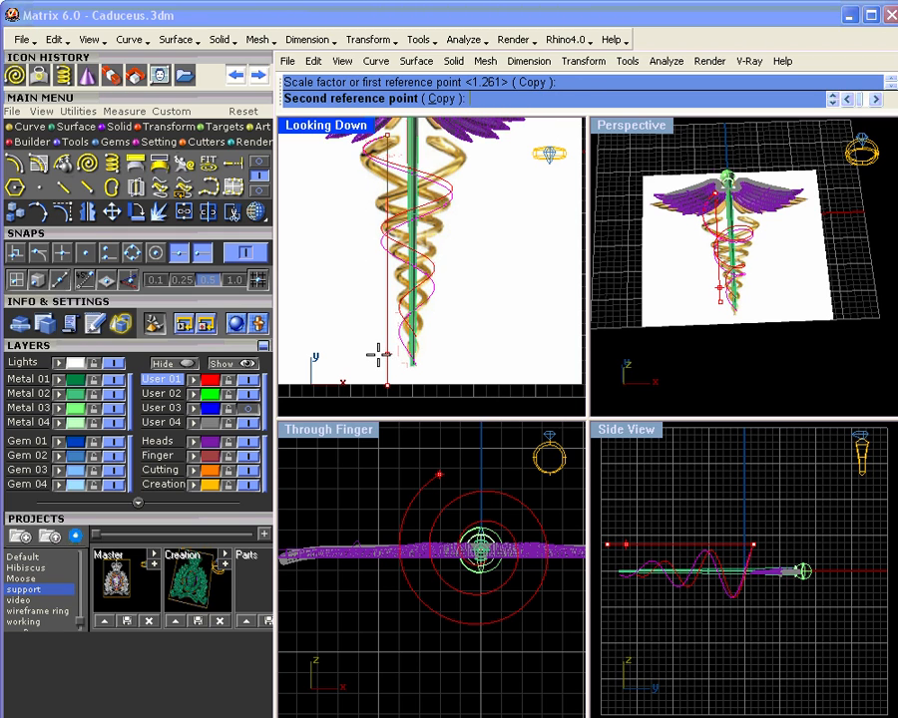
click(387, 354)
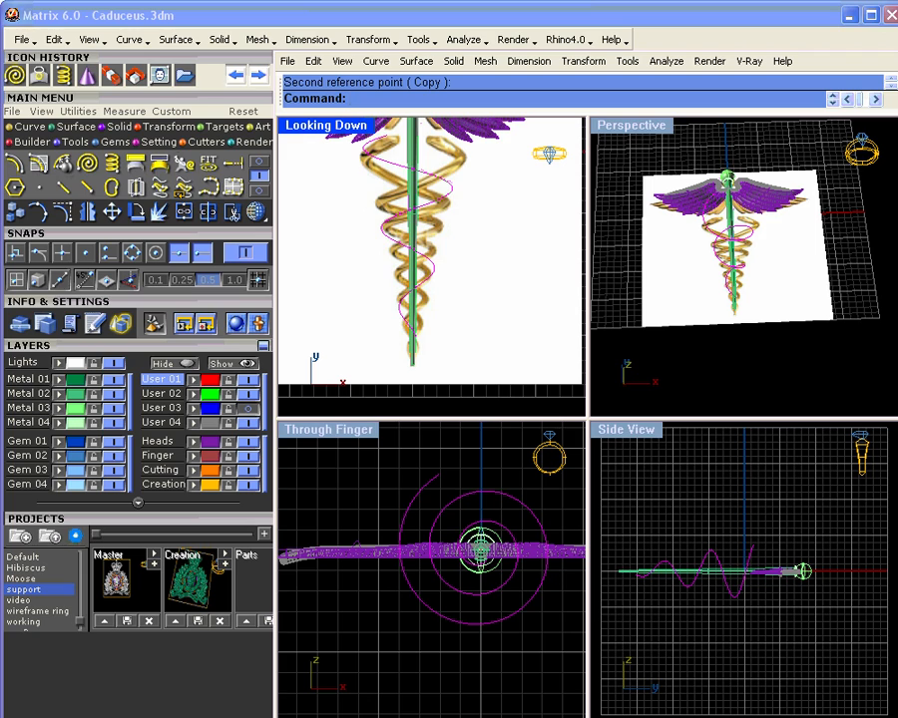
- Select the spiral and check its point count and degree in the Rebuild Curve settings without applying a rebuild
click(417, 346)
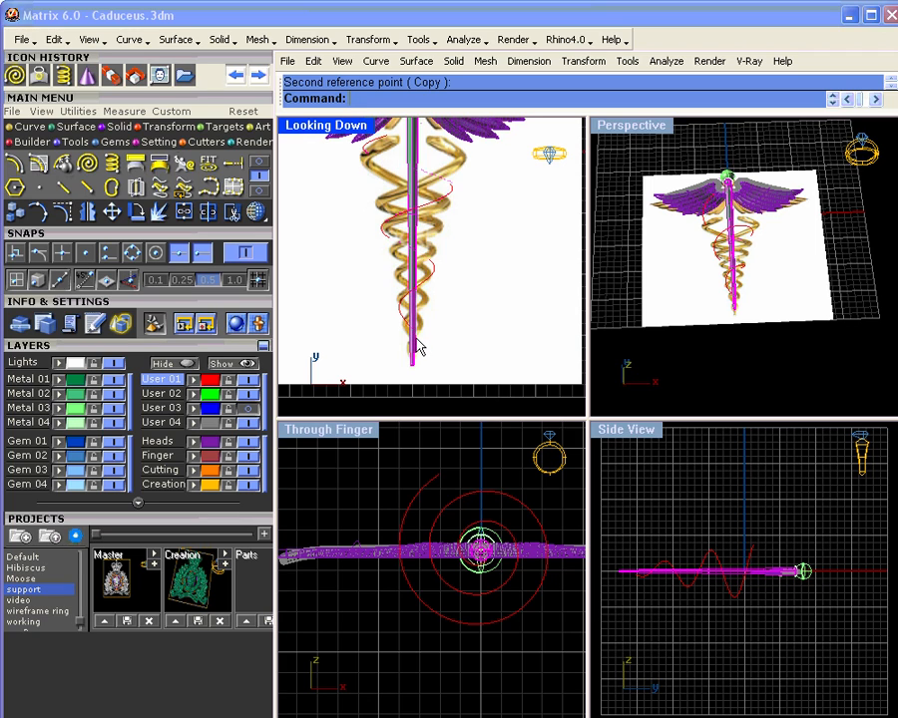
click(407, 333)
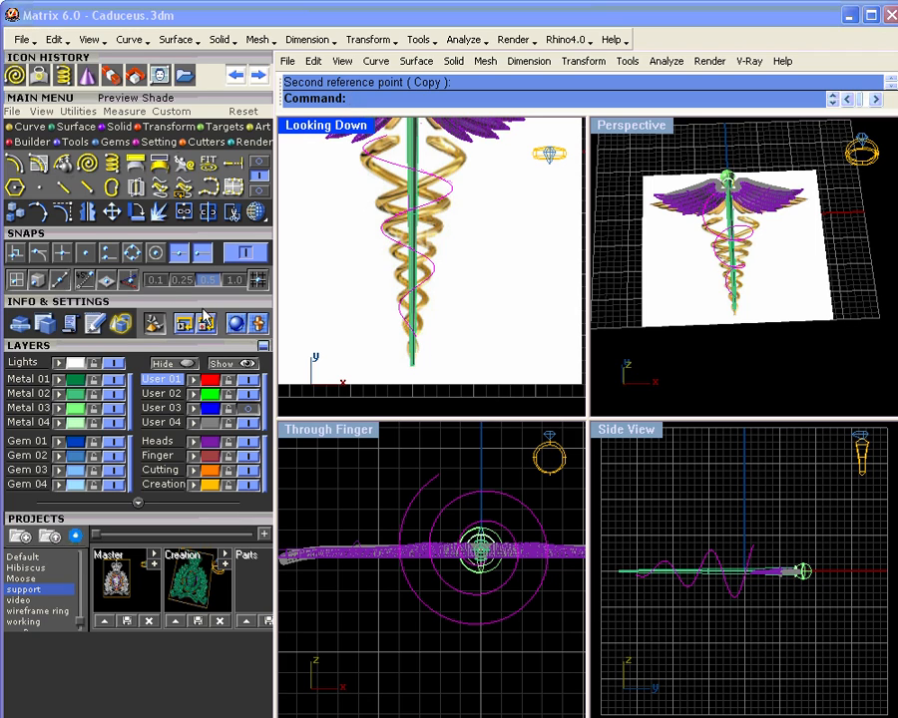
click(184, 169)
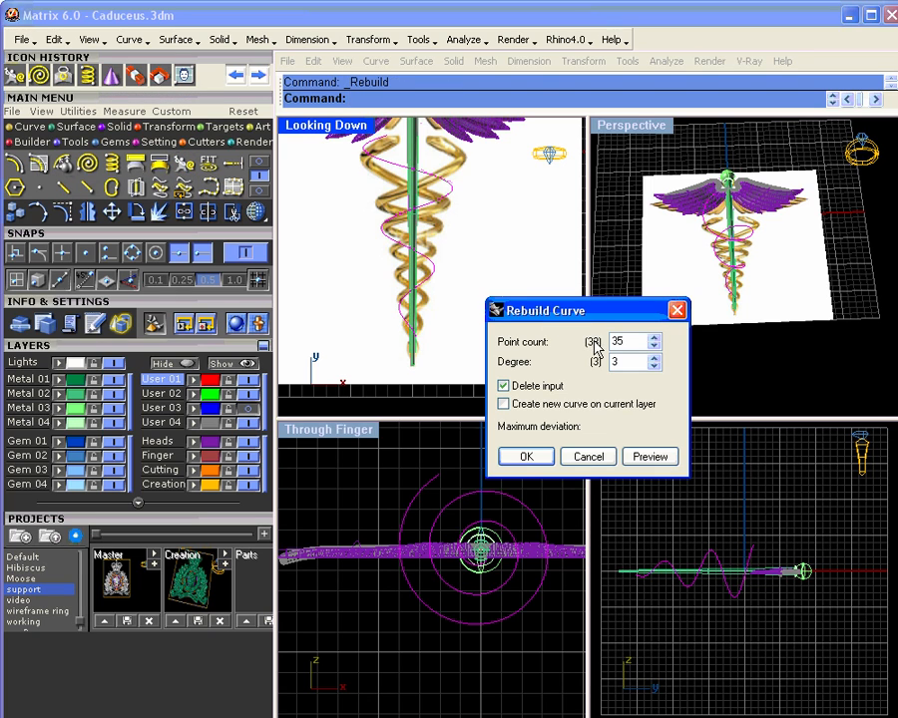
click(596, 457)
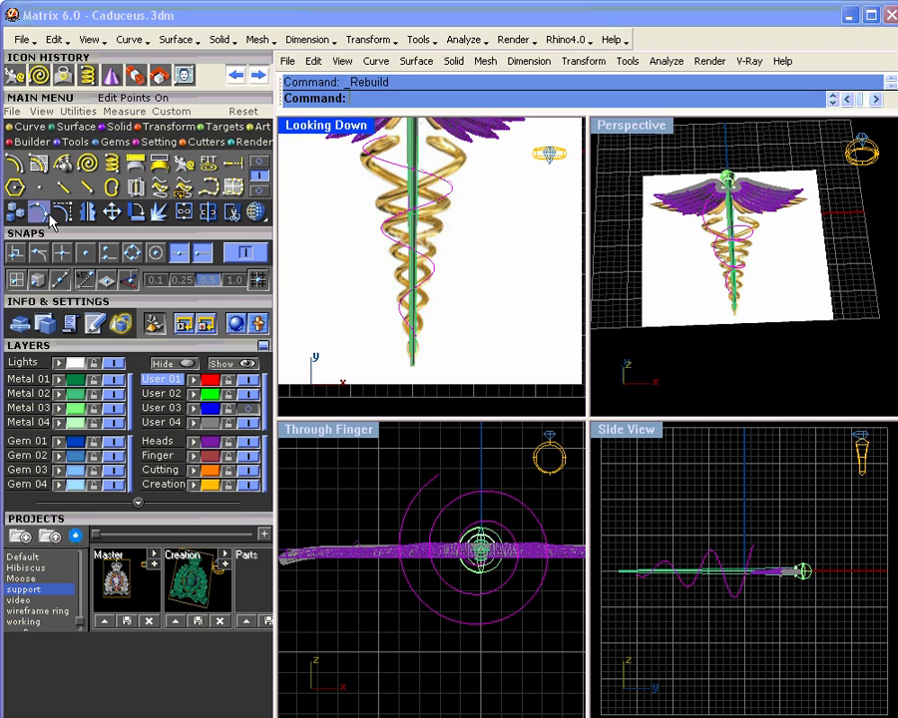
- With the User 04 layer locked, show the spiral's control points and move the lowest ones down toward the staff's tip in the Looking Down view
click(38, 163)
scroll(419, 350, up, 3)
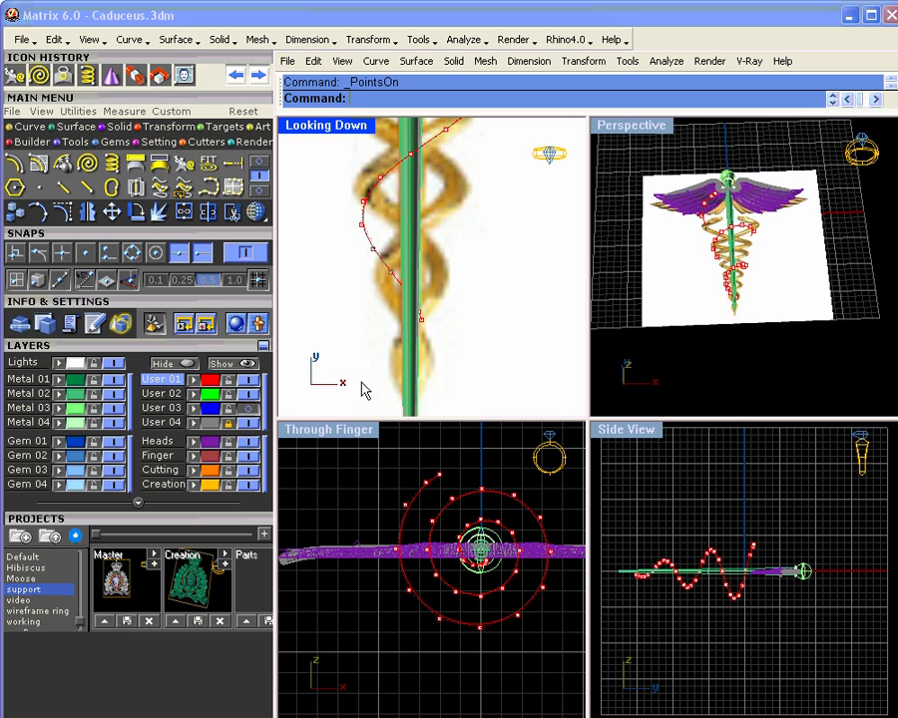
drag(359, 379, 467, 299)
right_drag(452, 316, 447, 239)
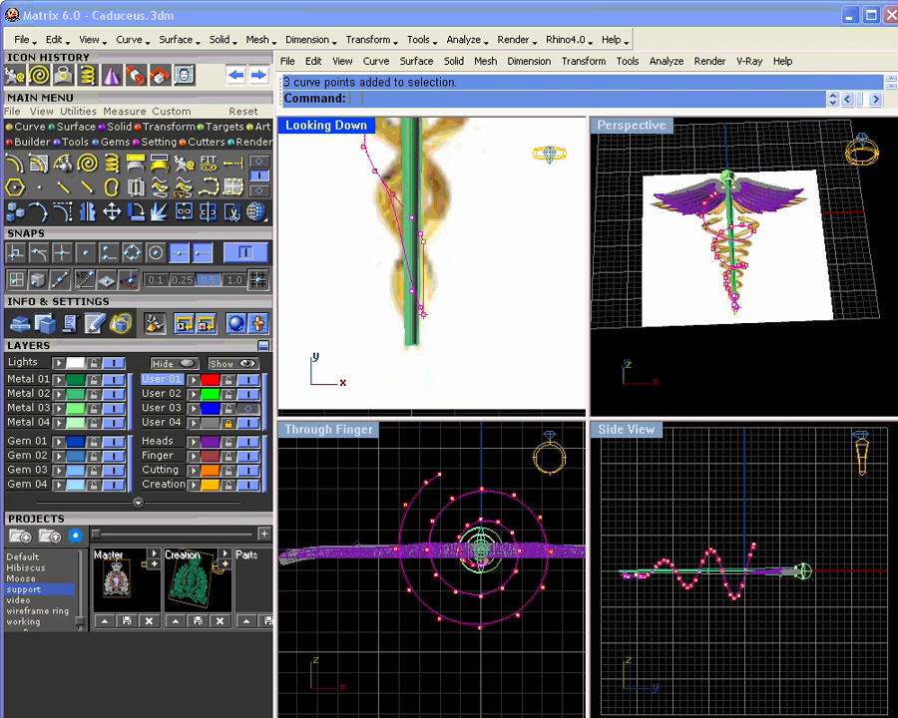
drag(424, 247, 421, 315)
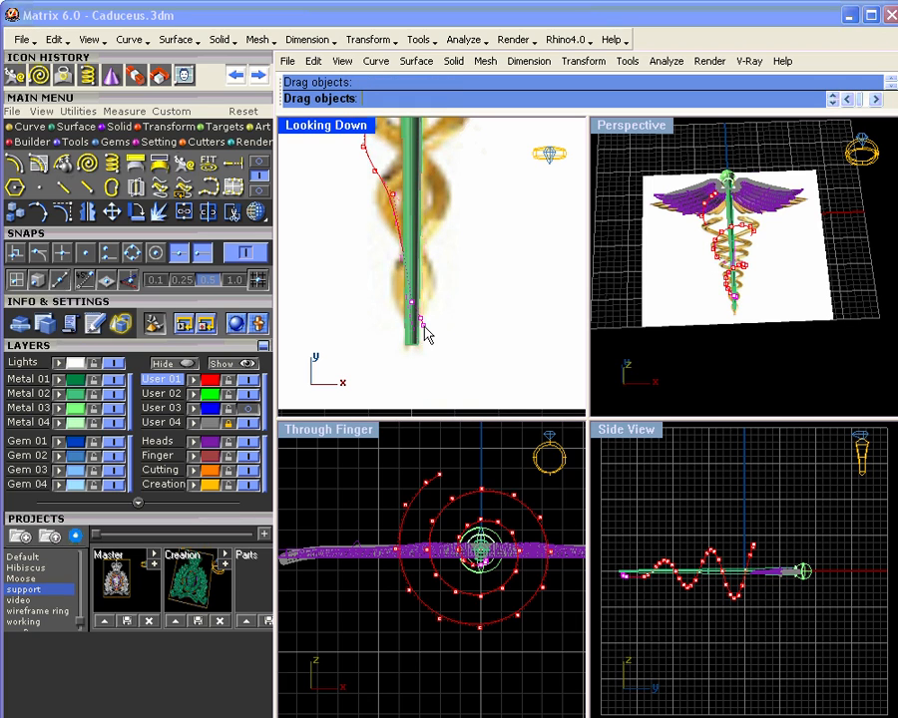
- Lower the next control point above the moved group to smooth the spiral's bottom coil, and turn the control points off
click(394, 198)
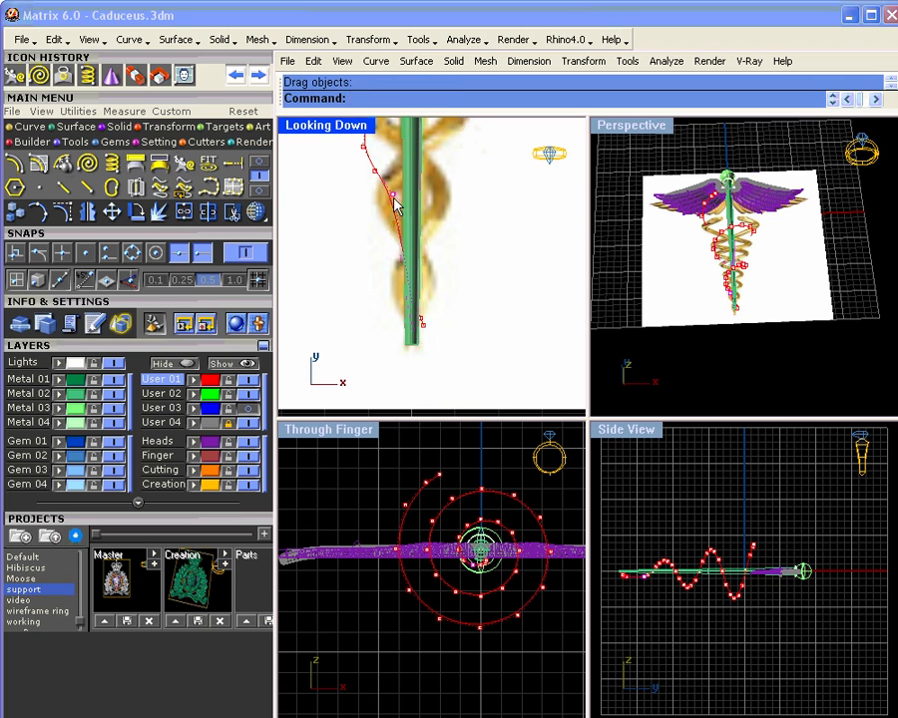
drag(397, 205, 392, 233)
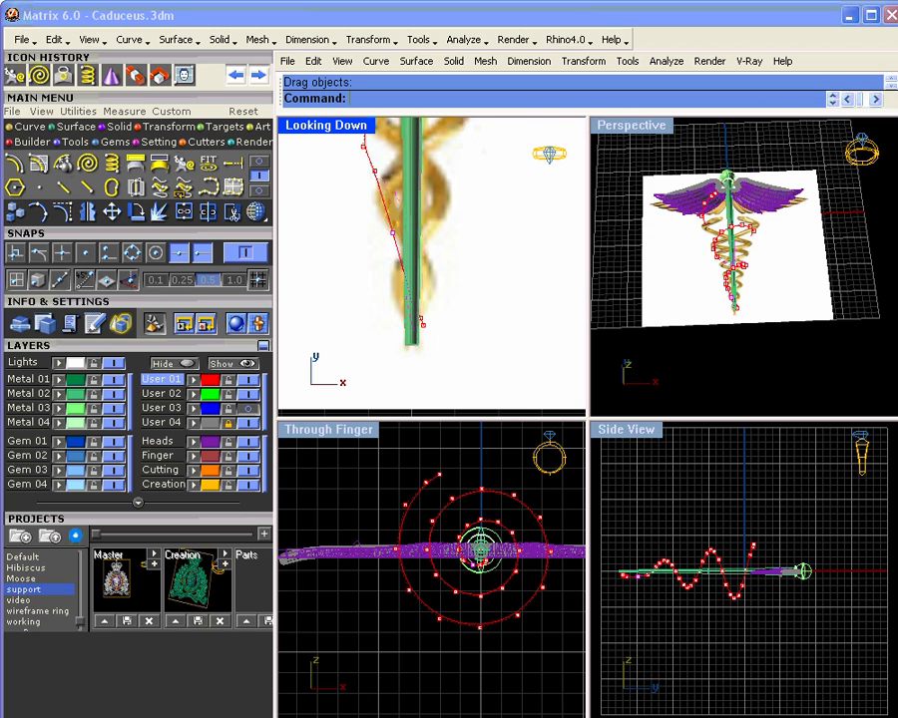
scroll(423, 230, up, 3)
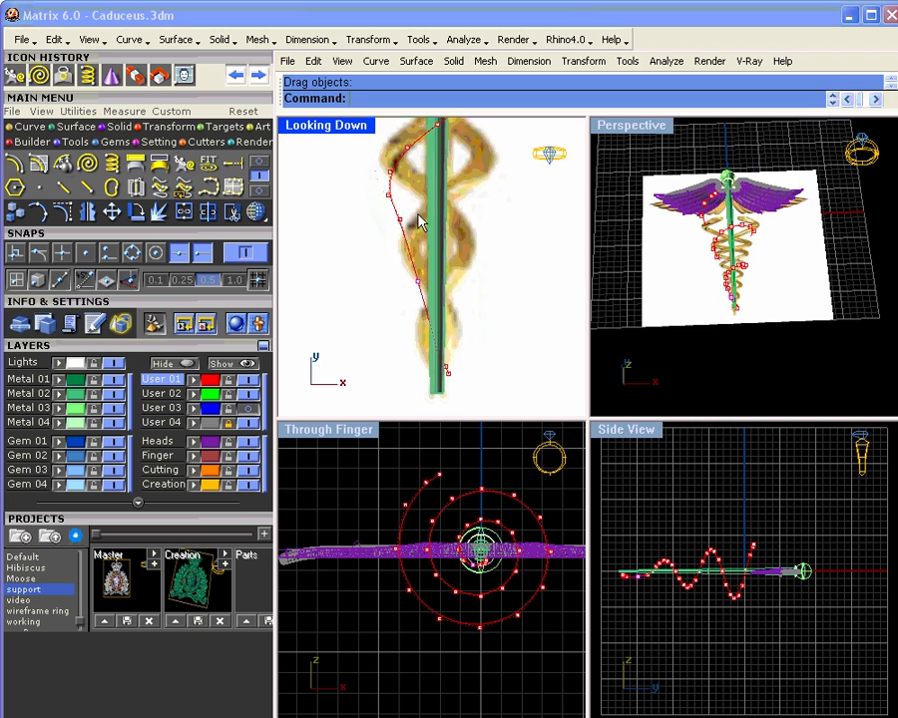
scroll(419, 221, down, 3)
key(Escape)
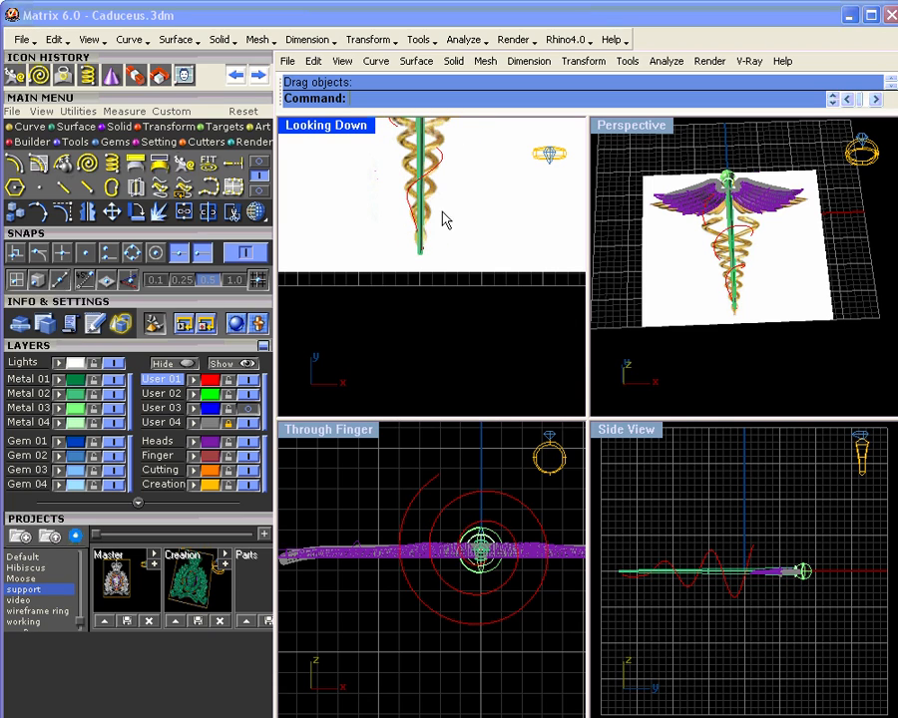
- Start a Taper on the spiral, with a vertical axis from its upper end on the staff to below the tip, and pick the start distance
scroll(445, 211, up, 3)
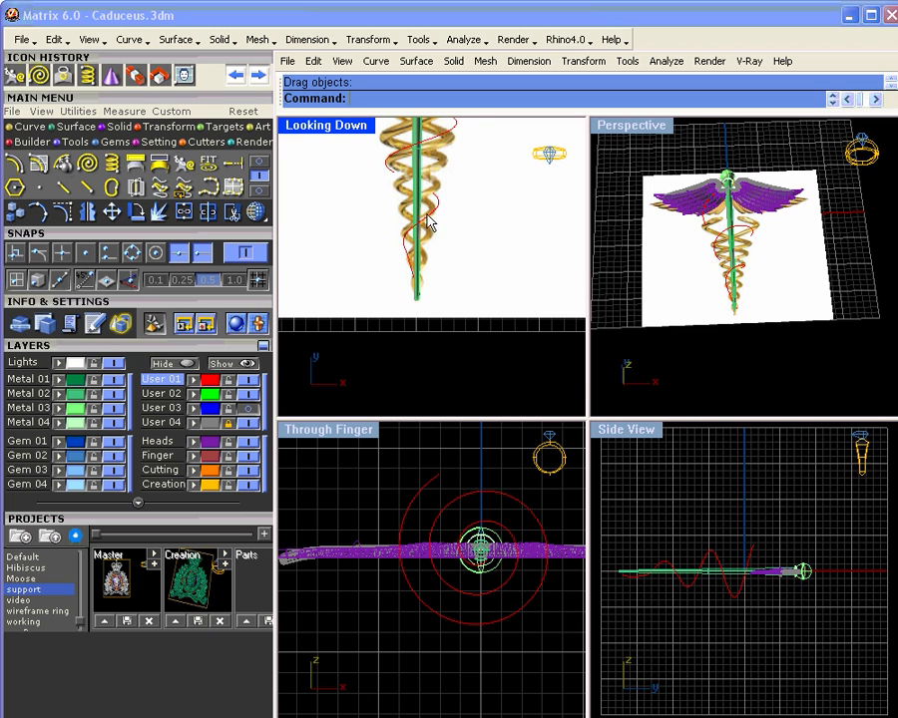
scroll(424, 221, up, 2)
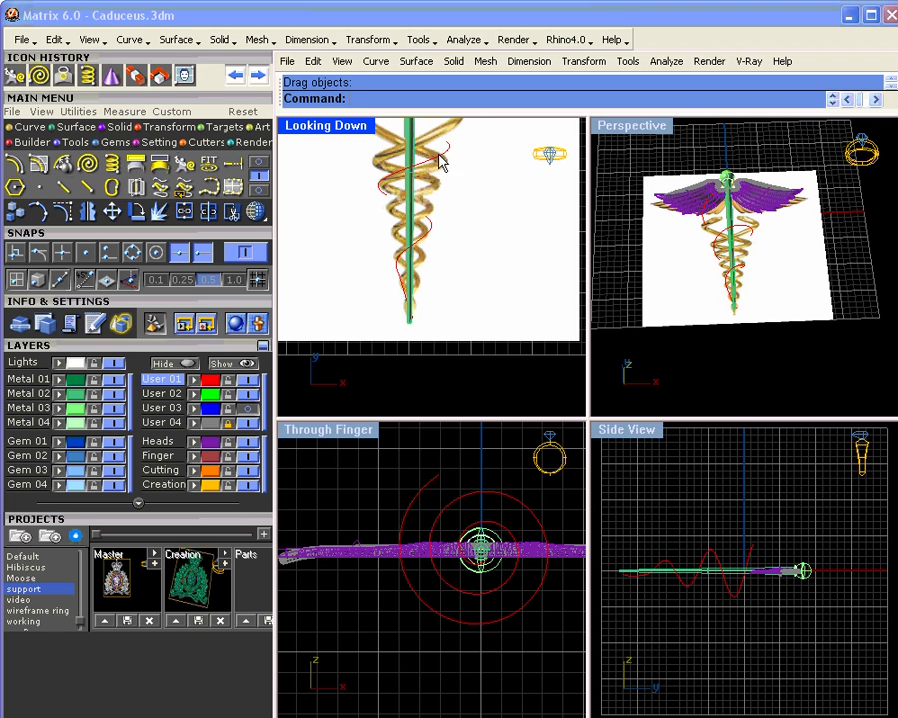
right_drag(439, 154, 472, 172)
click(473, 174)
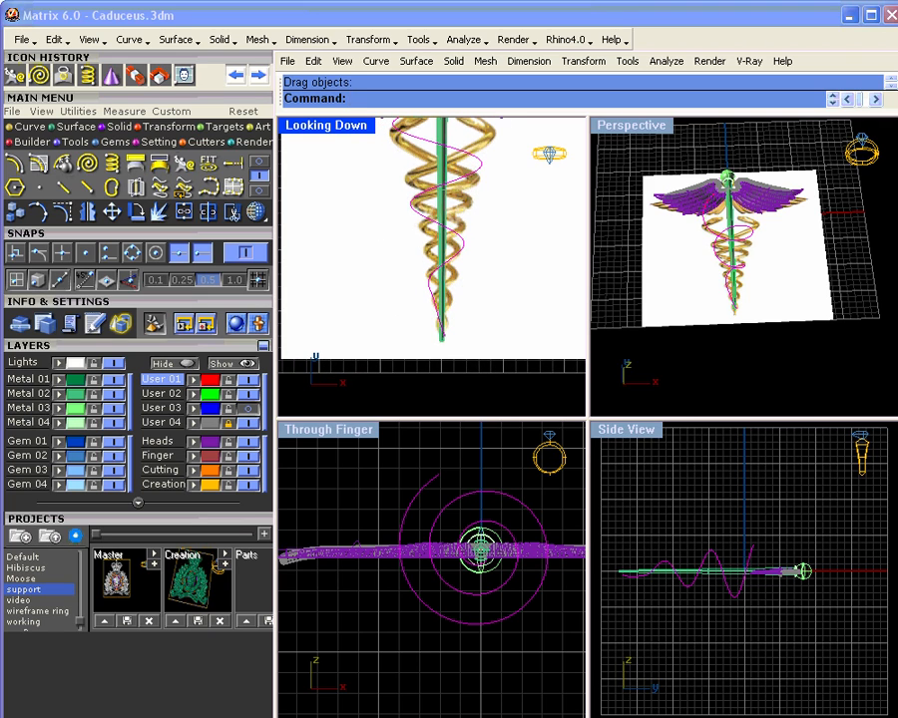
scroll(364, 199, down, 5)
right_drag(363, 200, 379, 224)
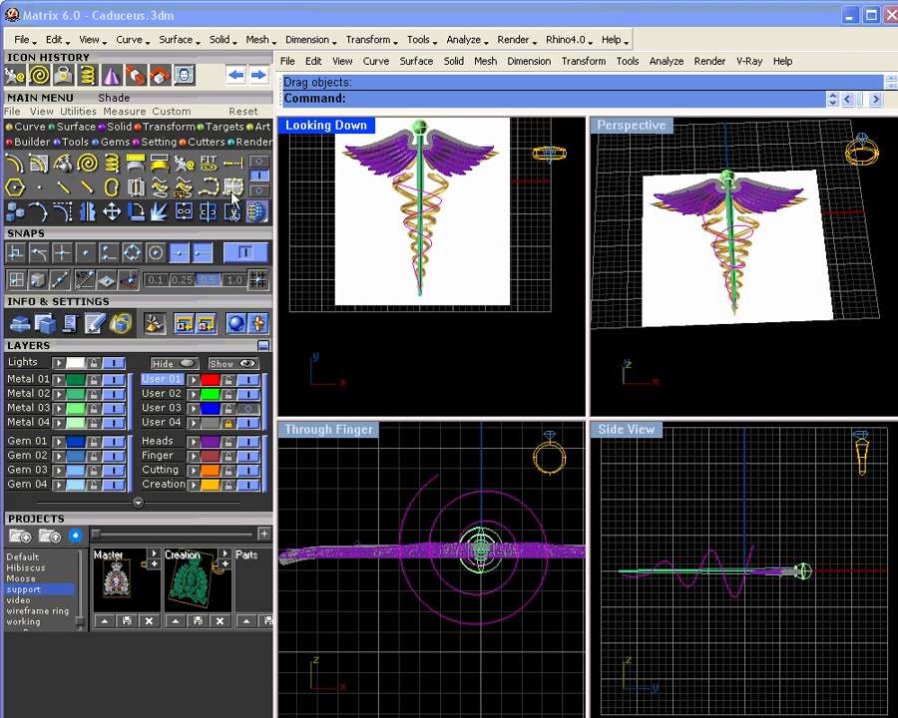
click(164, 127)
click(15, 188)
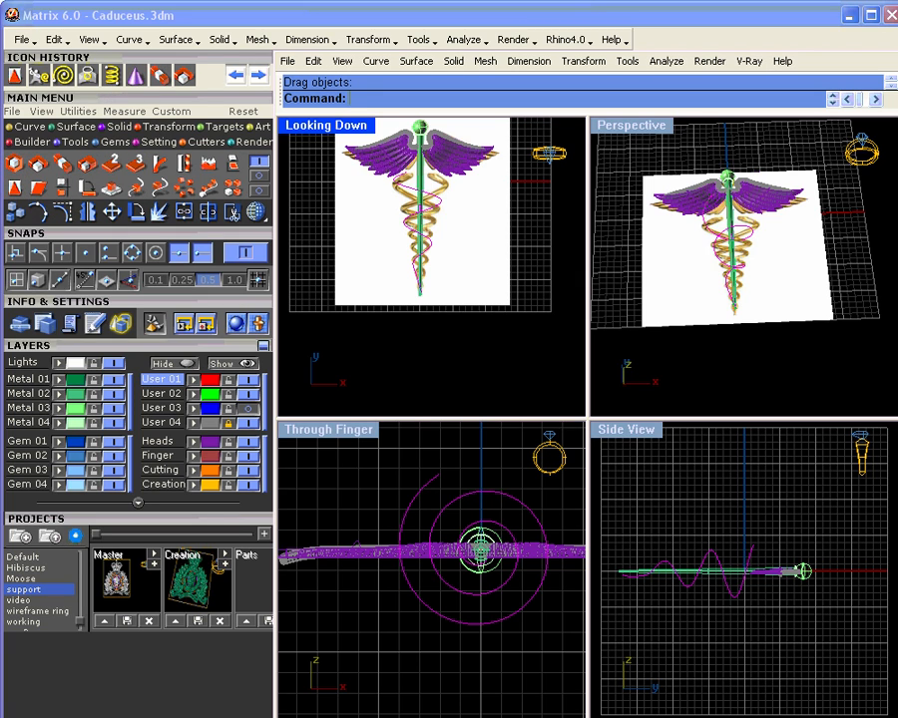
scroll(427, 171, up, 4)
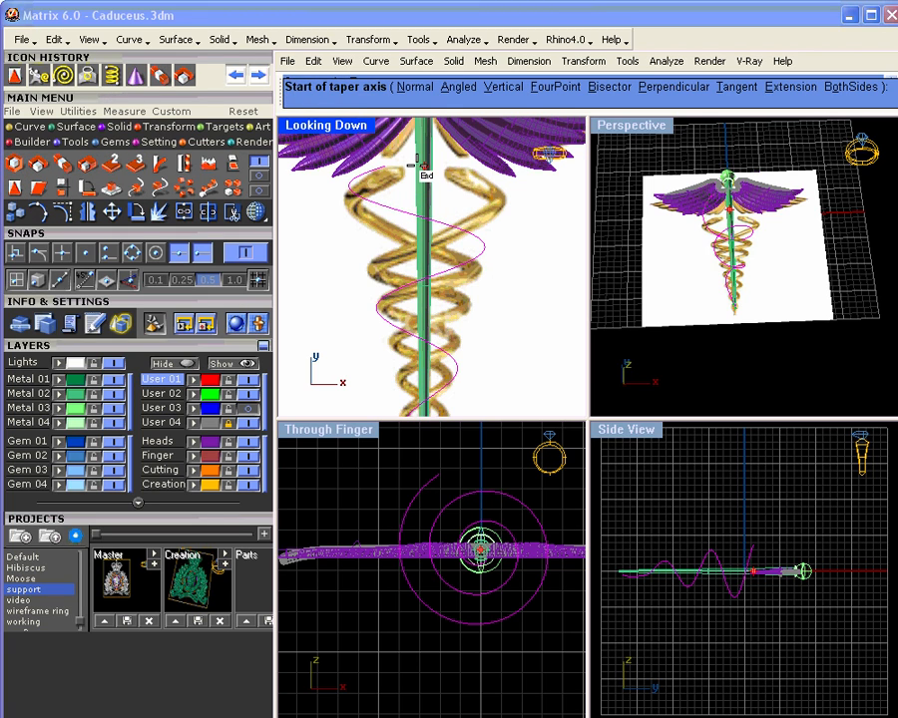
click(419, 166)
scroll(439, 243, down, 5)
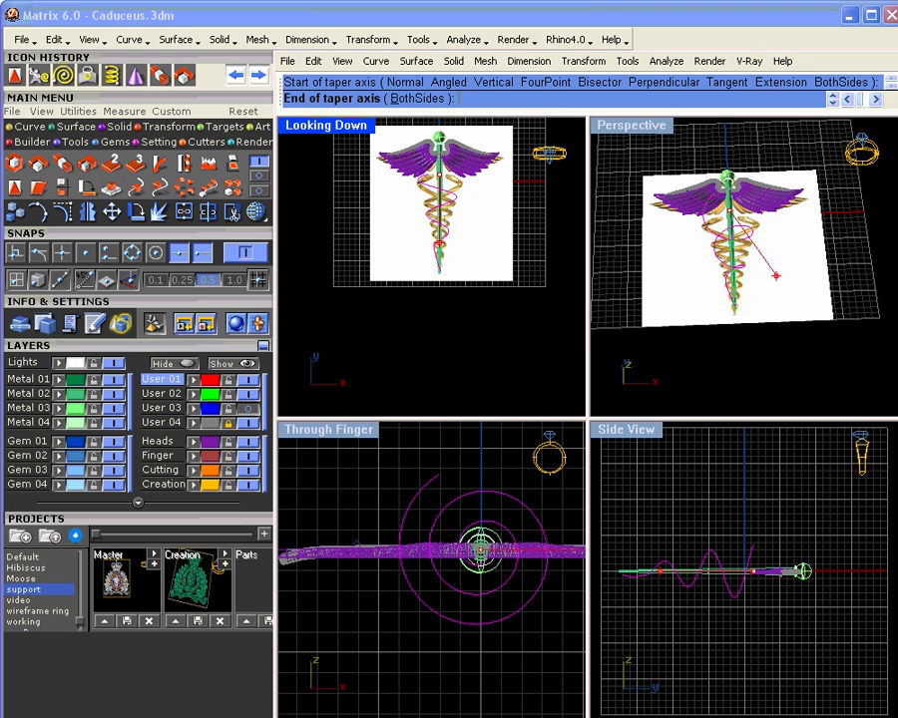
click(440, 319)
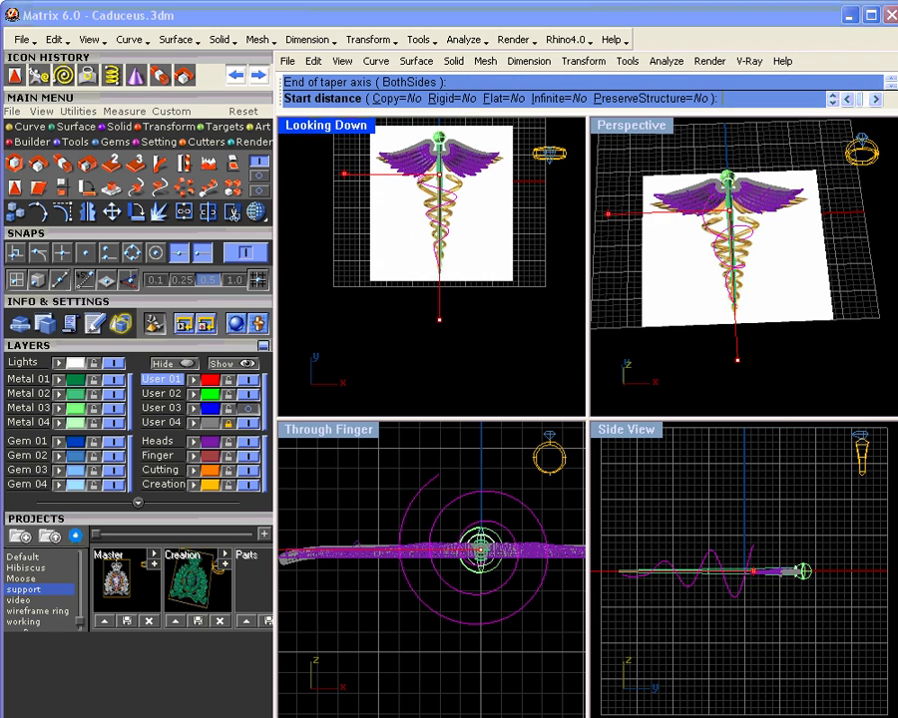
click(344, 319)
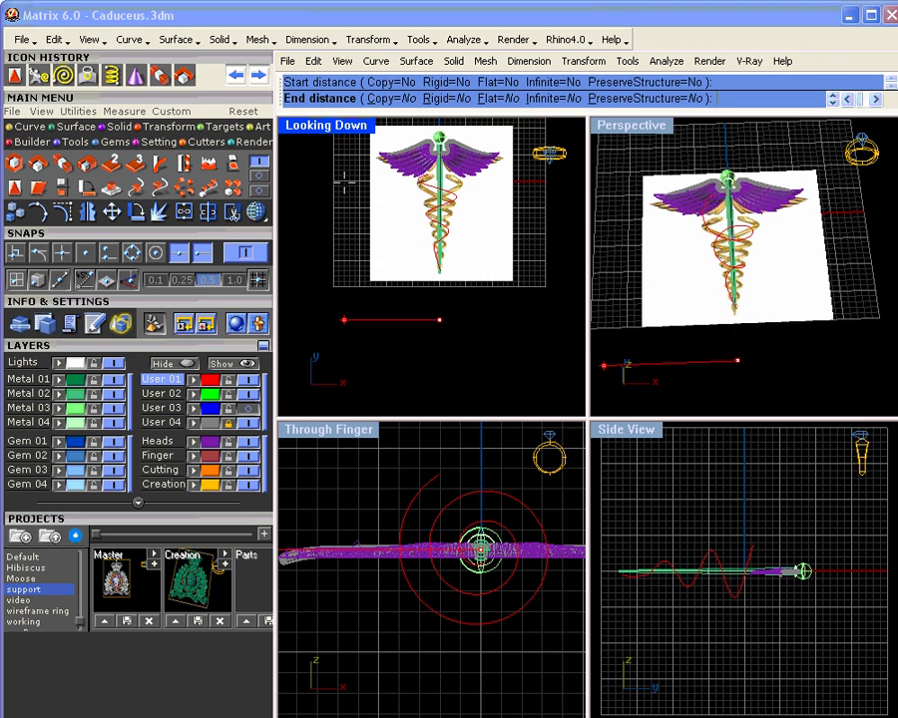
- Finish the taper with Flat and Infinite set to Yes and snaps off, slightly narrowing the spiral toward the staff's tip
click(499, 99)
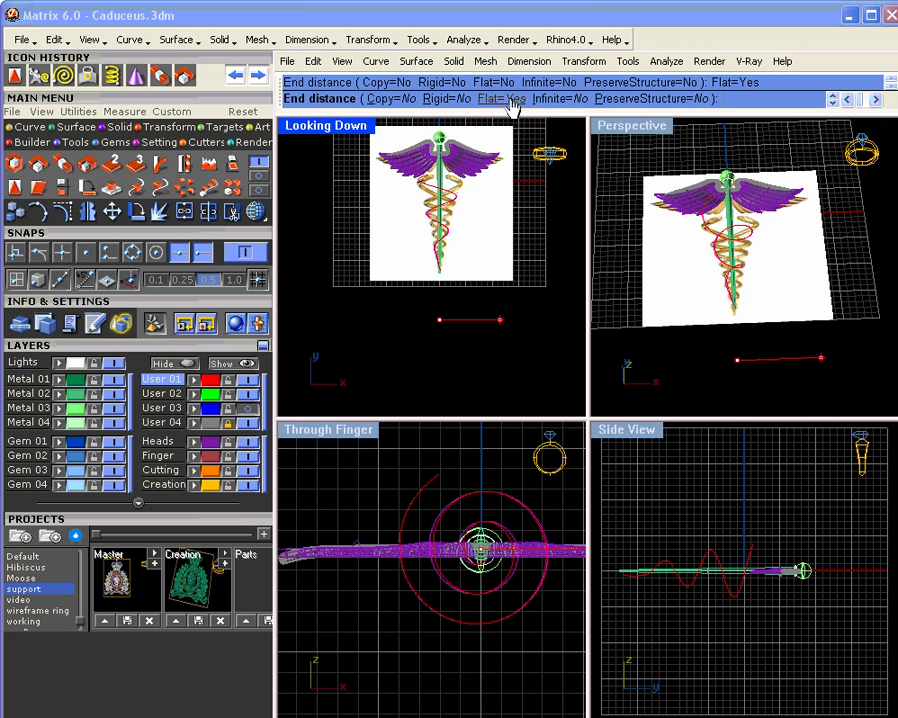
click(560, 99)
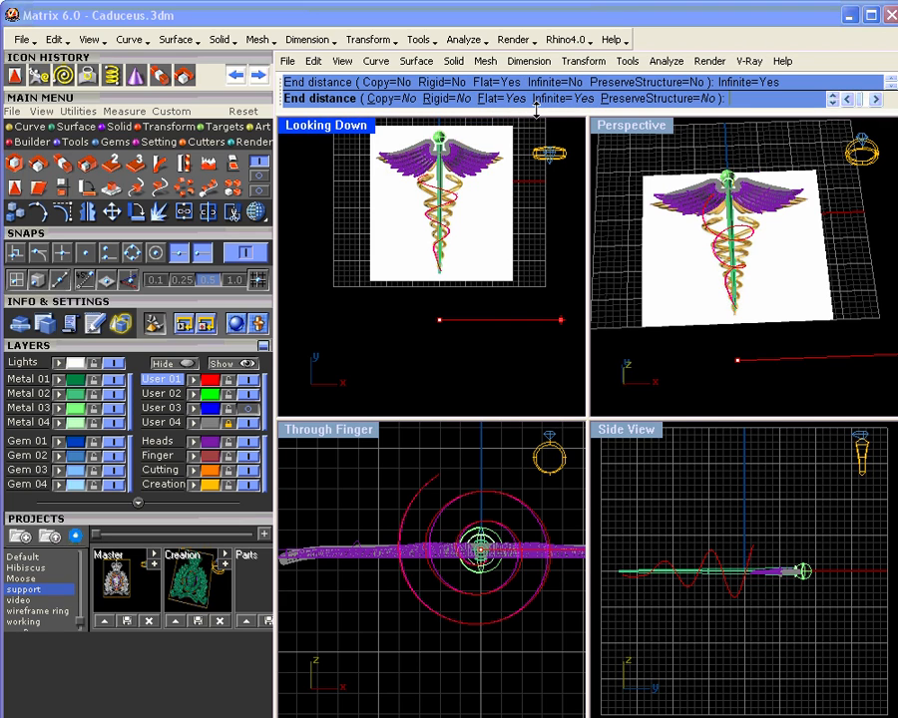
scroll(434, 229, up, 3)
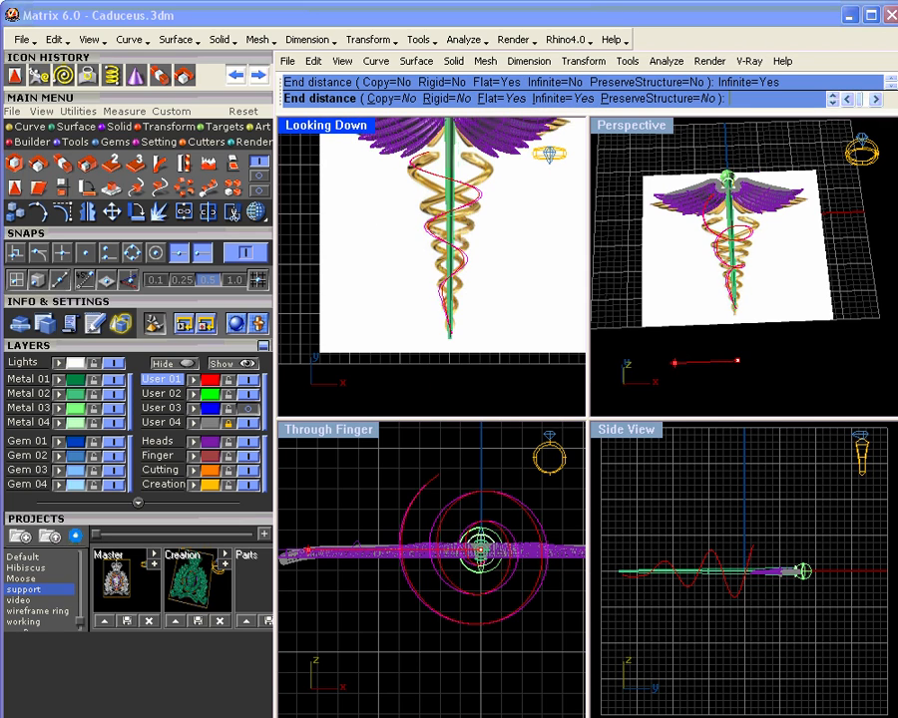
click(244, 252)
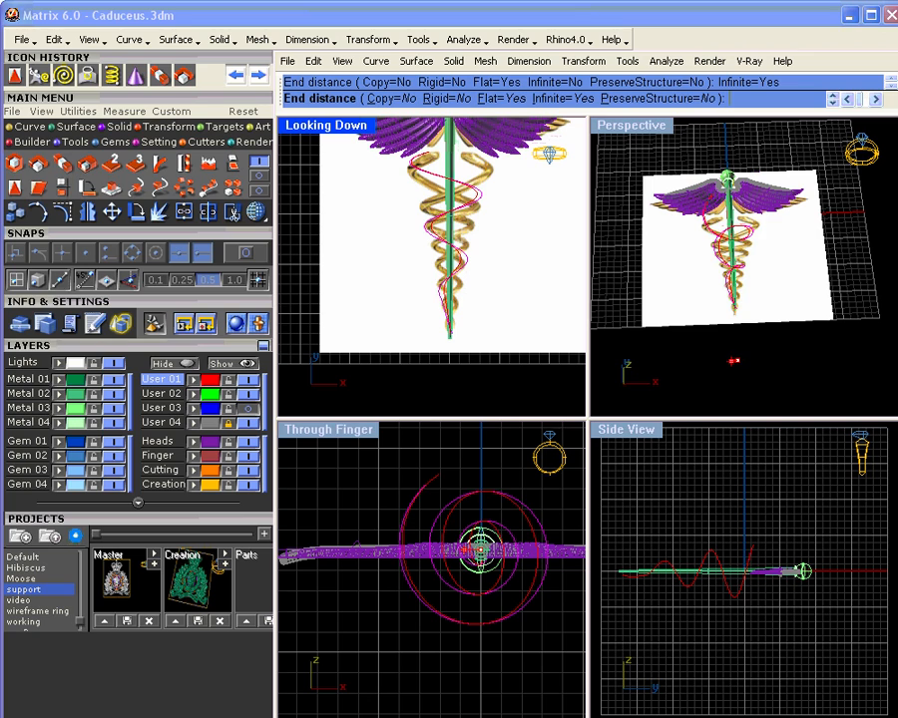
click(385, 264)
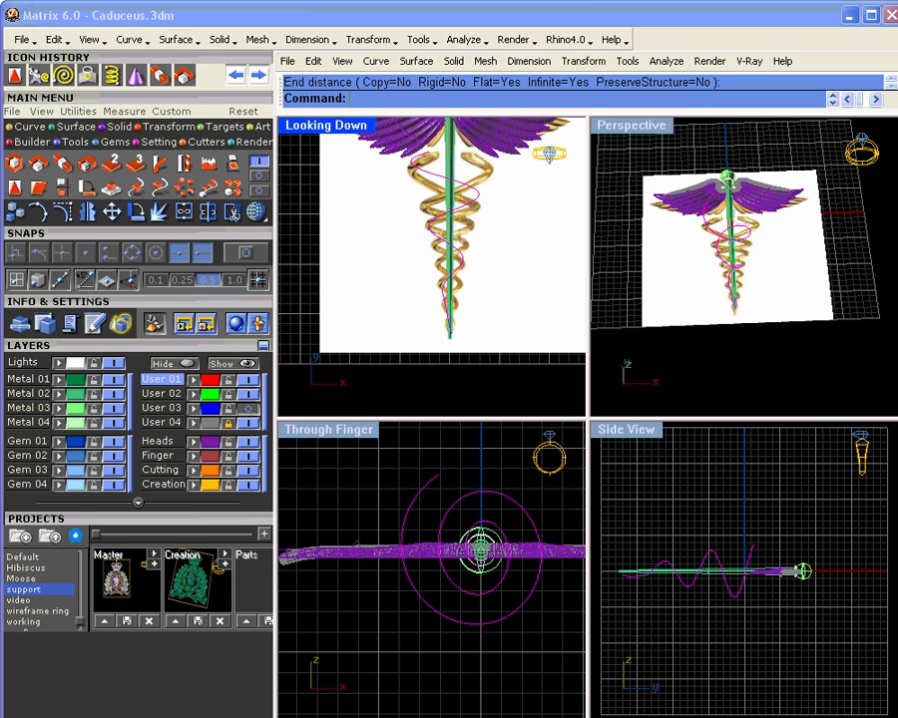
- Mirror a copy of the tapered spiral across a vertical plane through the origin in the Through Finger view
right_drag(709, 242, 719, 178)
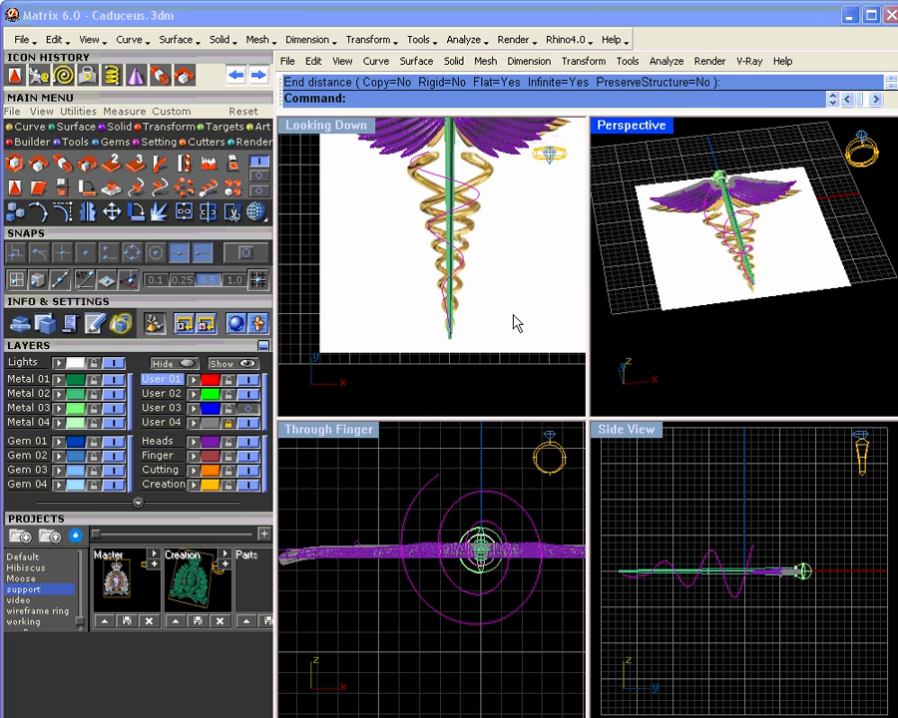
right_drag(599, 299, 674, 314)
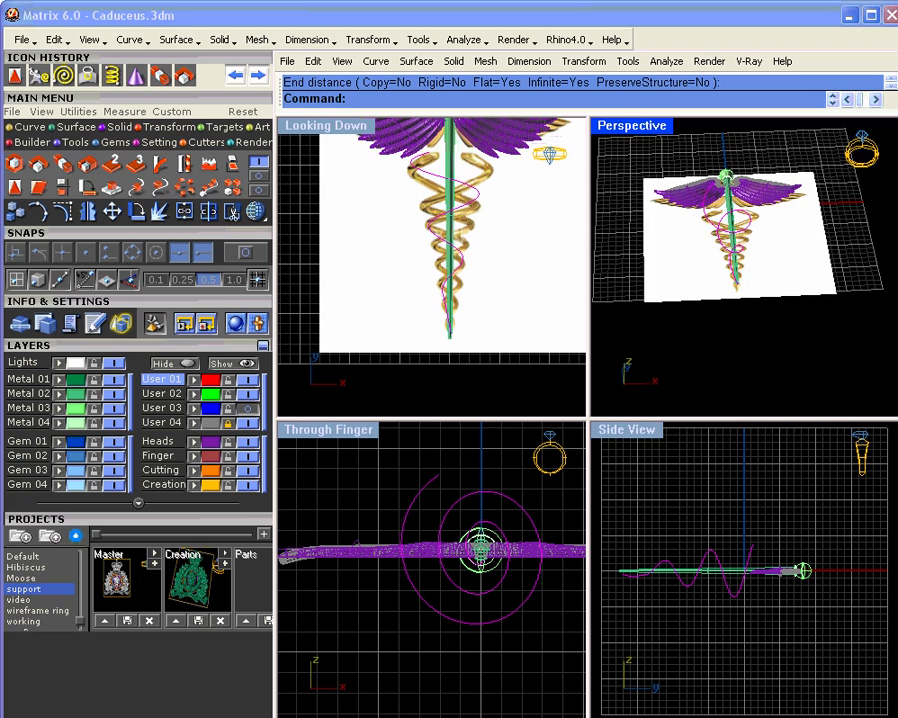
click(465, 198)
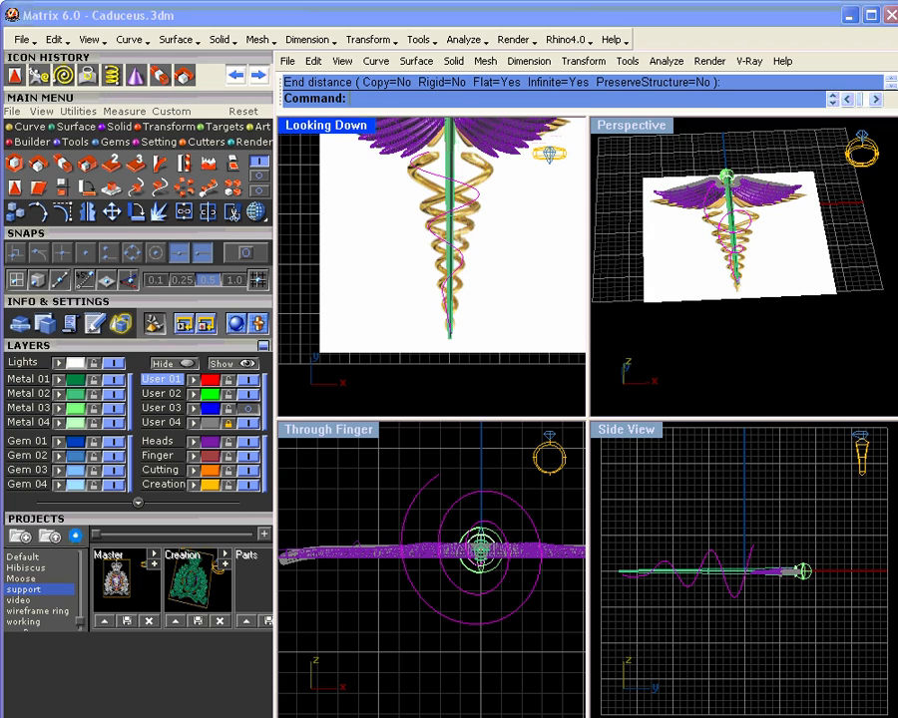
click(88, 210)
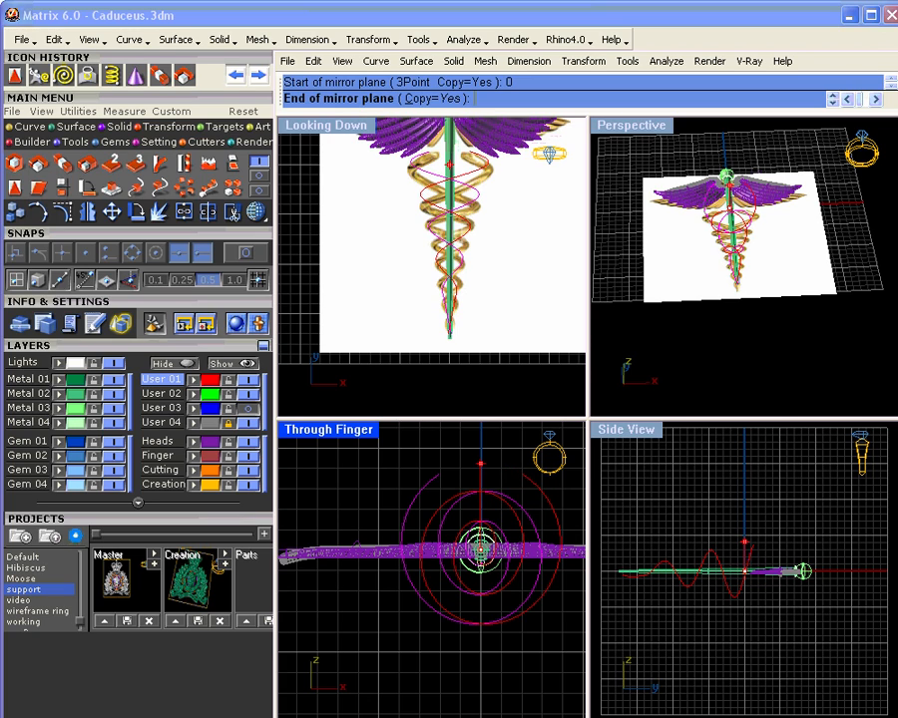
click(486, 460)
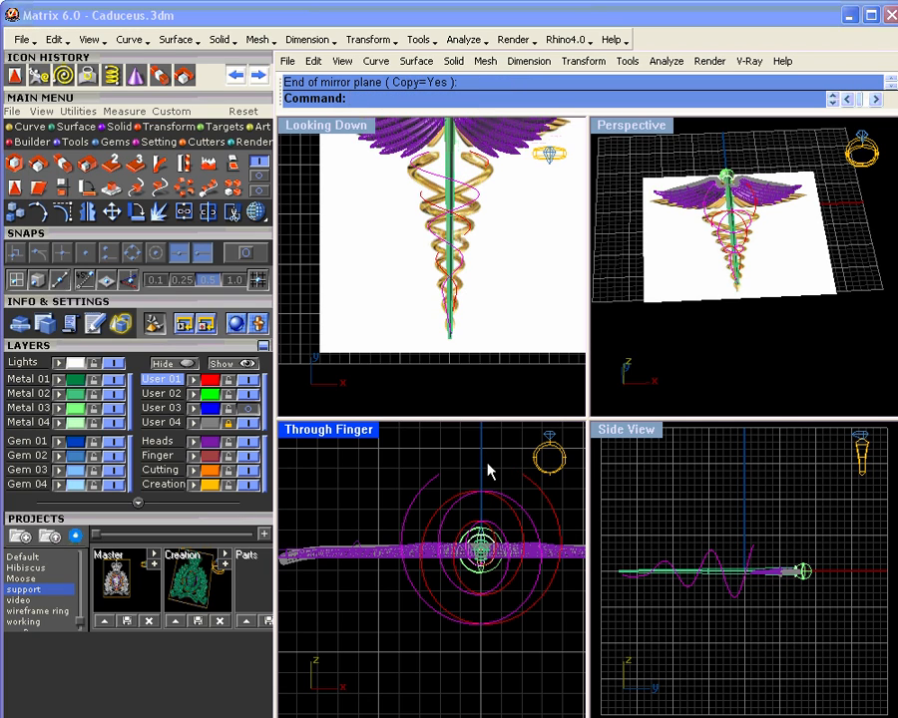
right_drag(496, 472, 475, 461)
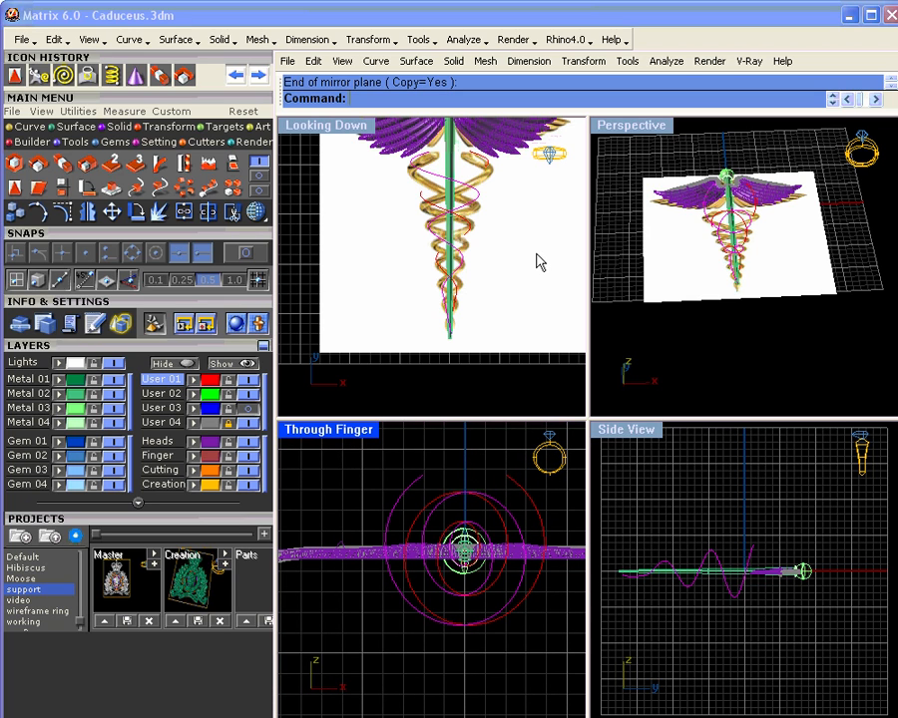
- Examine the mirrored spirals against the pictured snakes in an enlarged Perspective view, and undo the mirror
right_drag(792, 227, 731, 282)
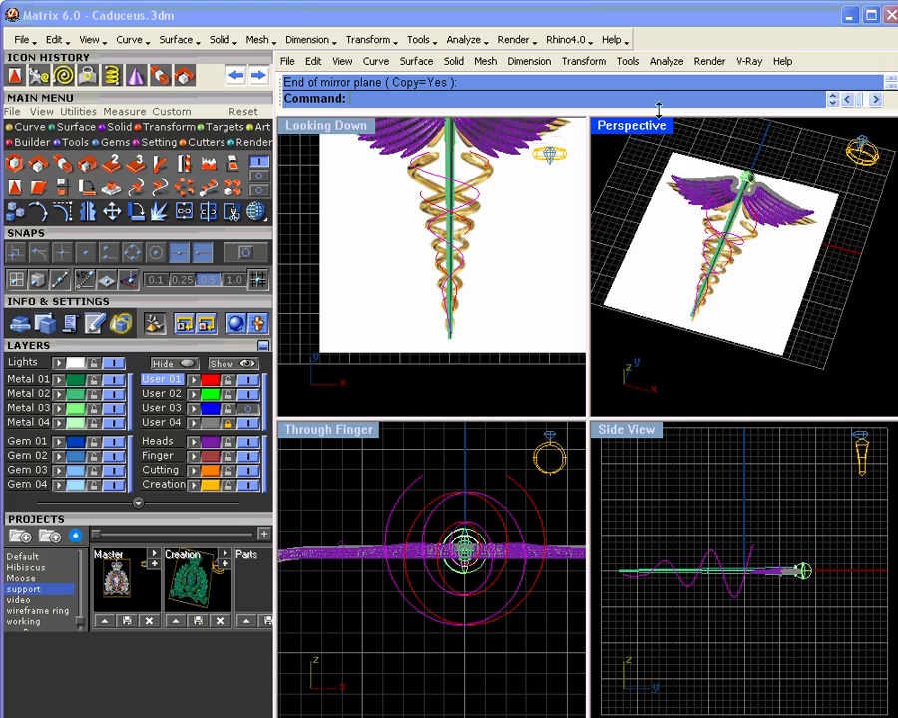
double_click(654, 127)
right_drag(653, 276, 567, 342)
scroll(556, 362, up, 5)
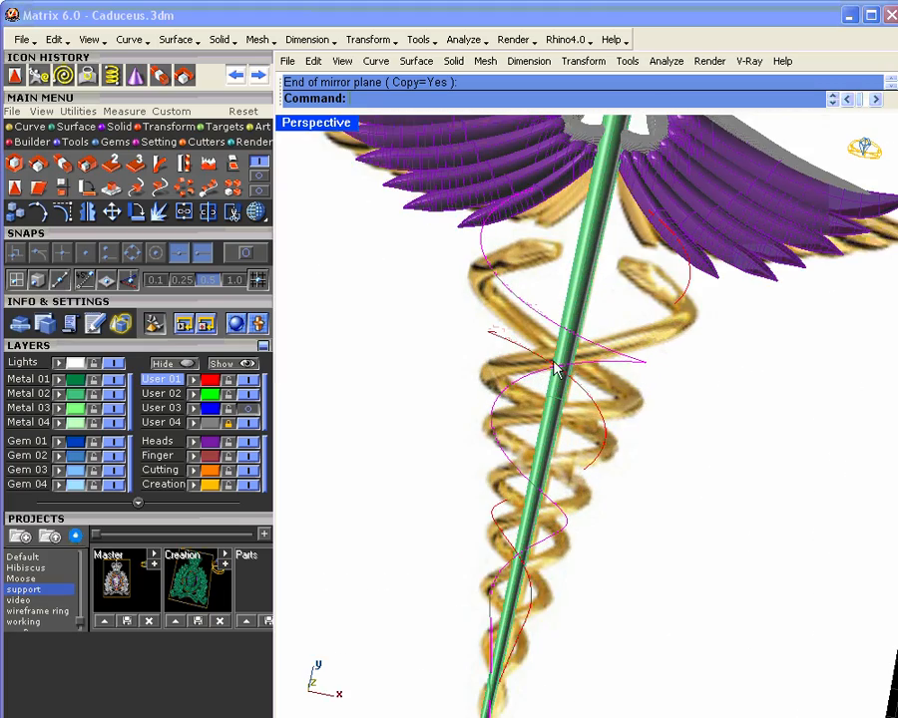
scroll(556, 382, down, 2)
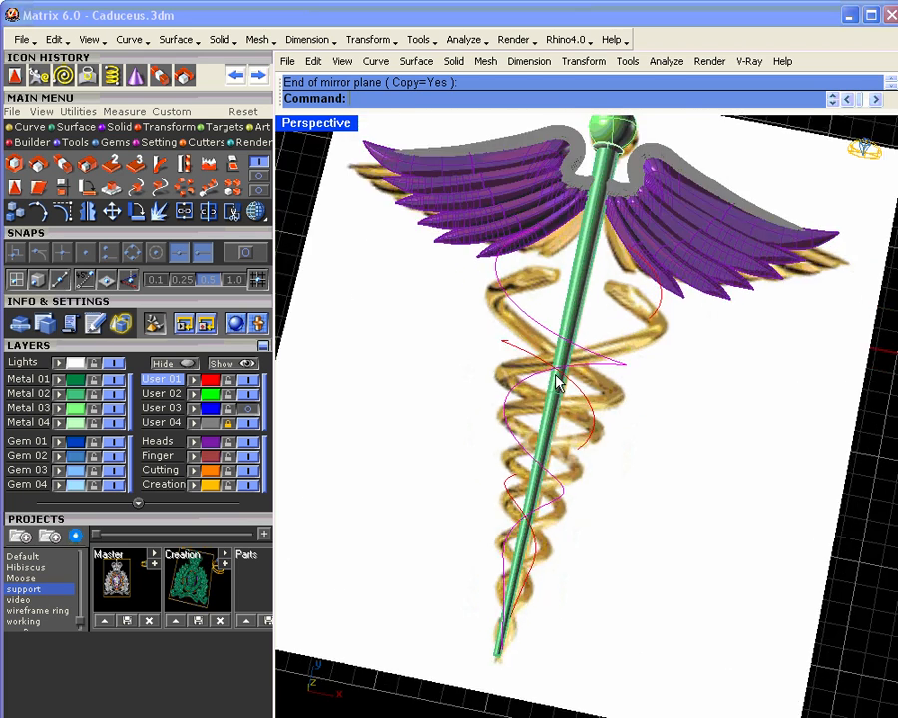
scroll(556, 382, down, 2)
click(235, 77)
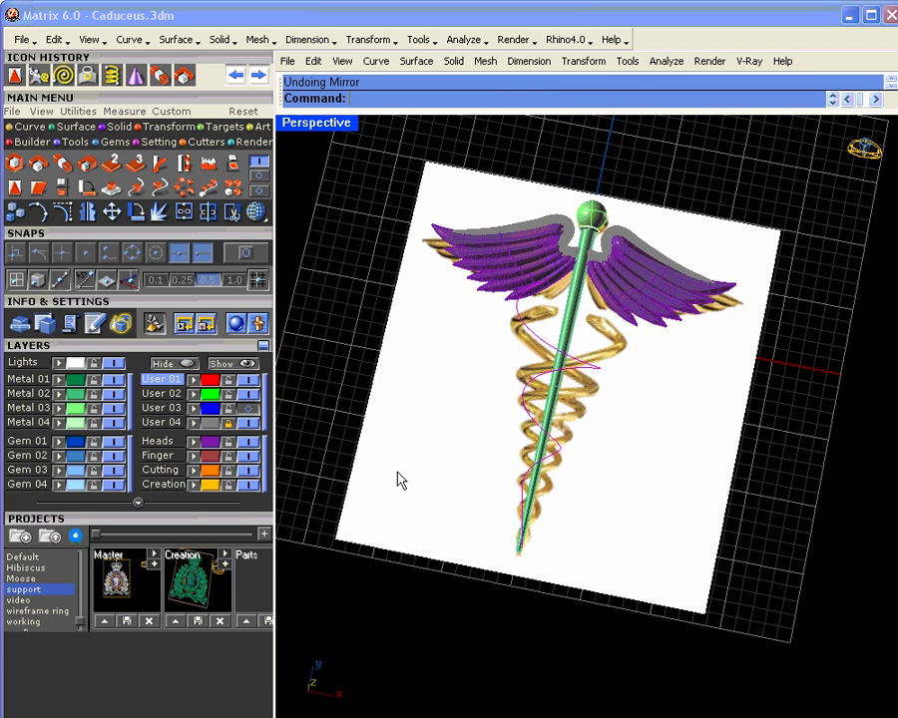
scroll(399, 483, down, 3)
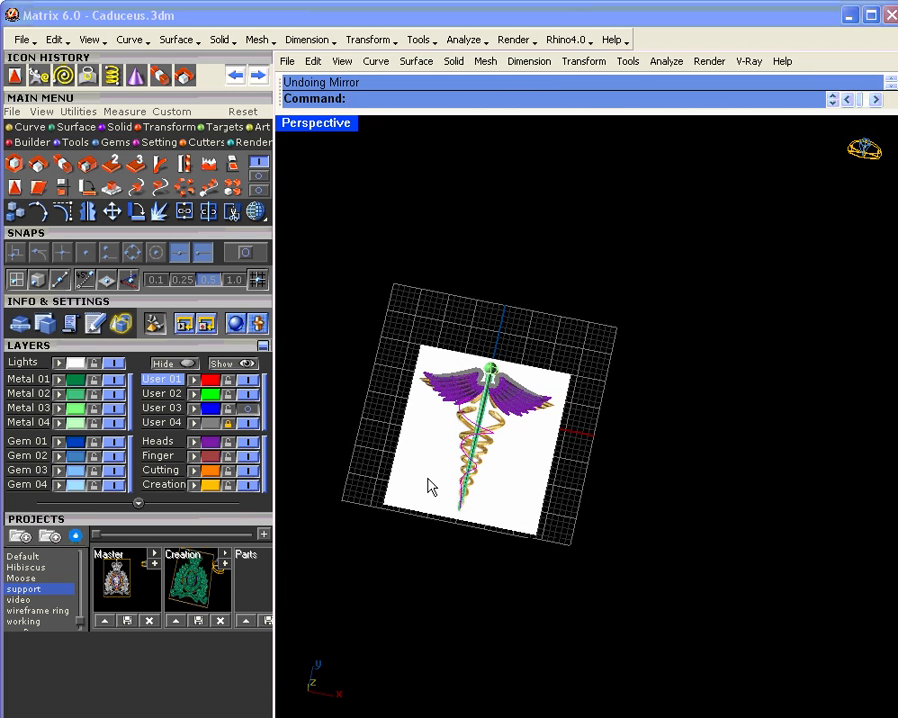
double_click(347, 123)
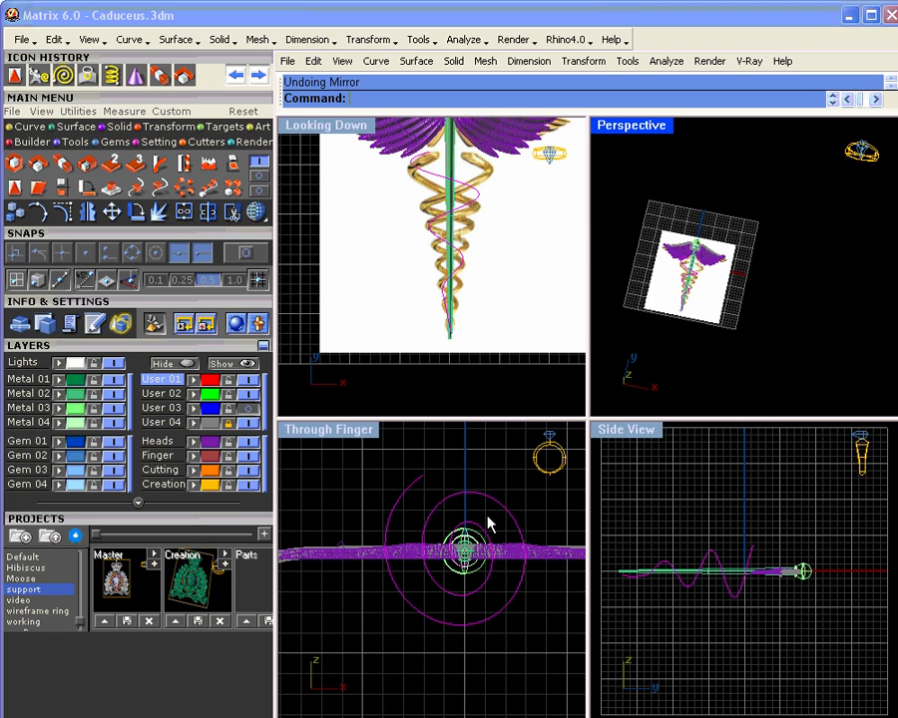
- Rotate a copy of the tapered spiral half a turn around the origin in the Through Finger view, and compare it with the picture
click(138, 214)
click(405, 99)
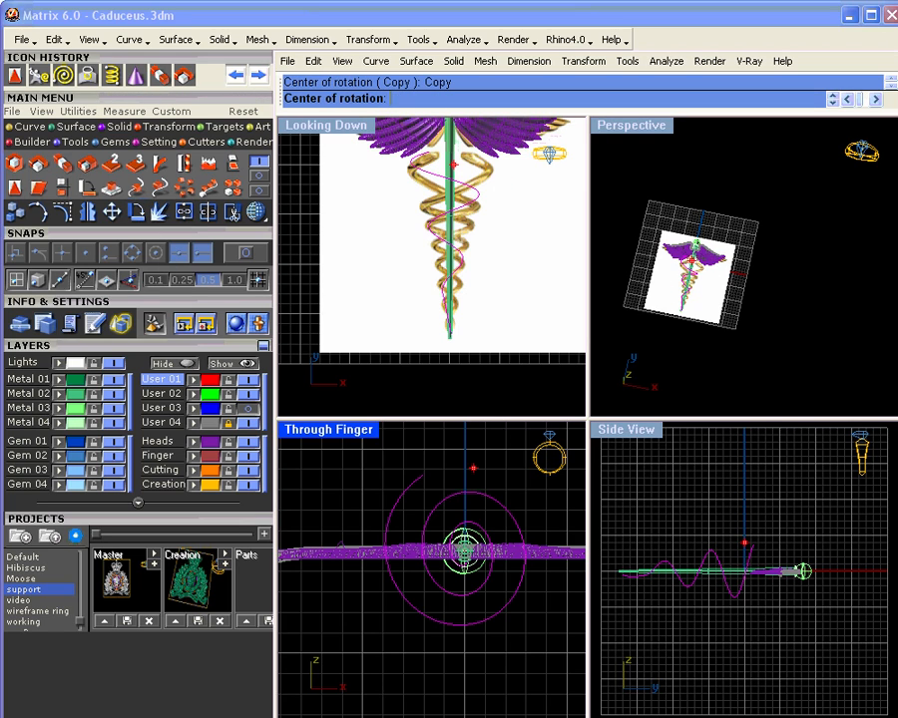
text(0)
key(Return)
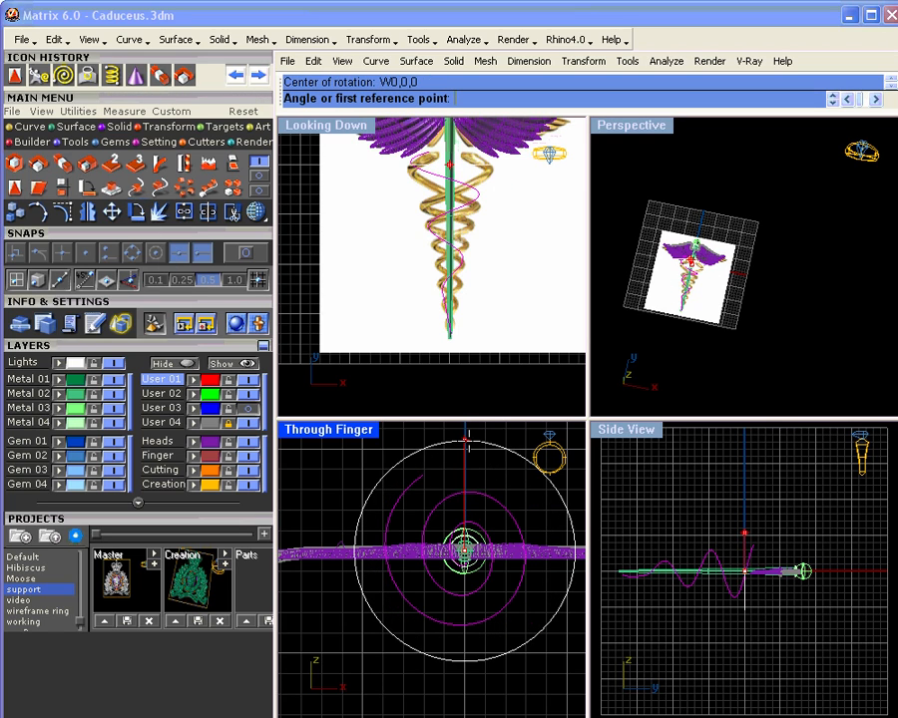
click(465, 440)
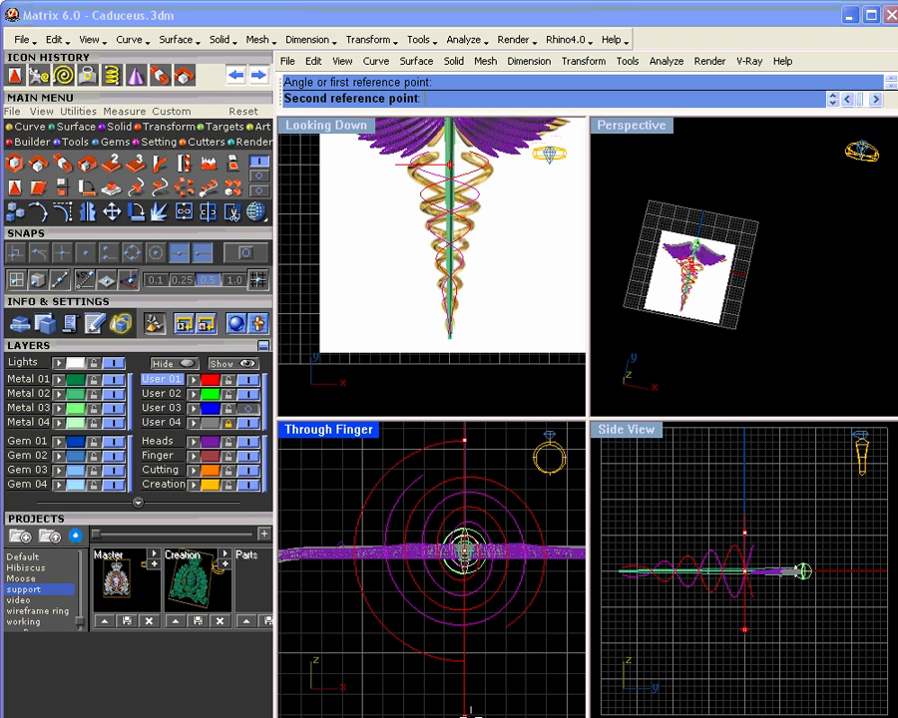
click(465, 713)
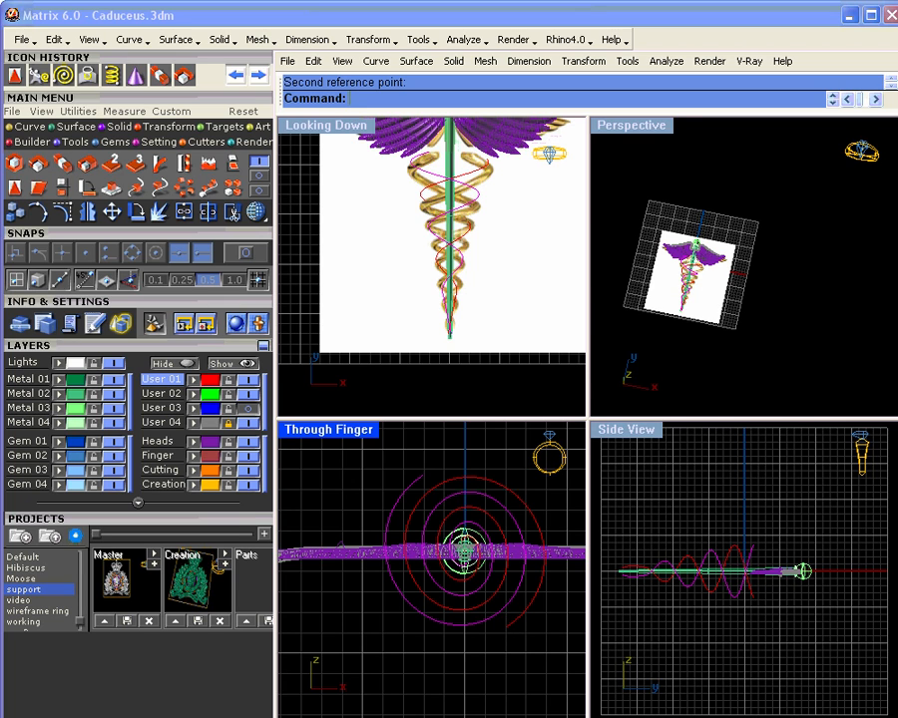
scroll(681, 275, up, 12)
click(864, 315)
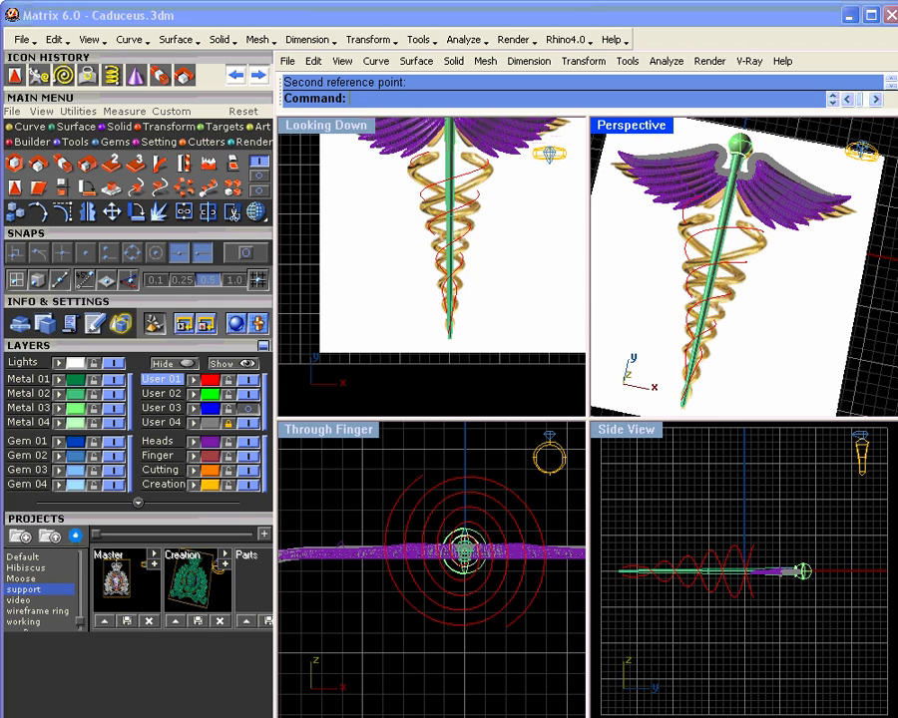
right_drag(735, 254, 763, 185)
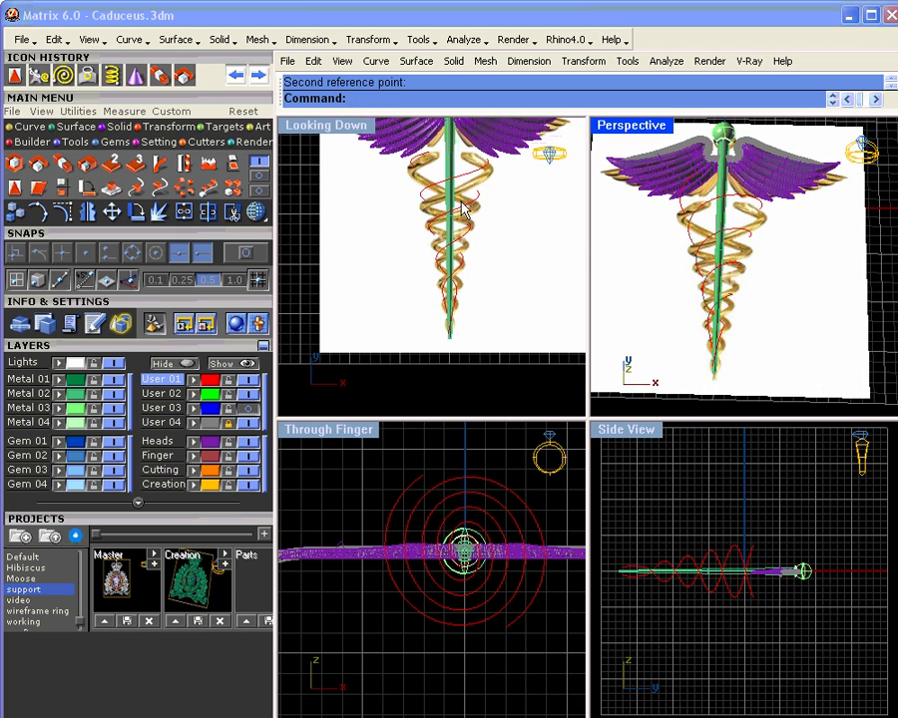
- Mirror the rotated spiral with Copy=No across a vertical plane through W0,0,0 in the Looking Down view, and undo the mirror
click(736, 192)
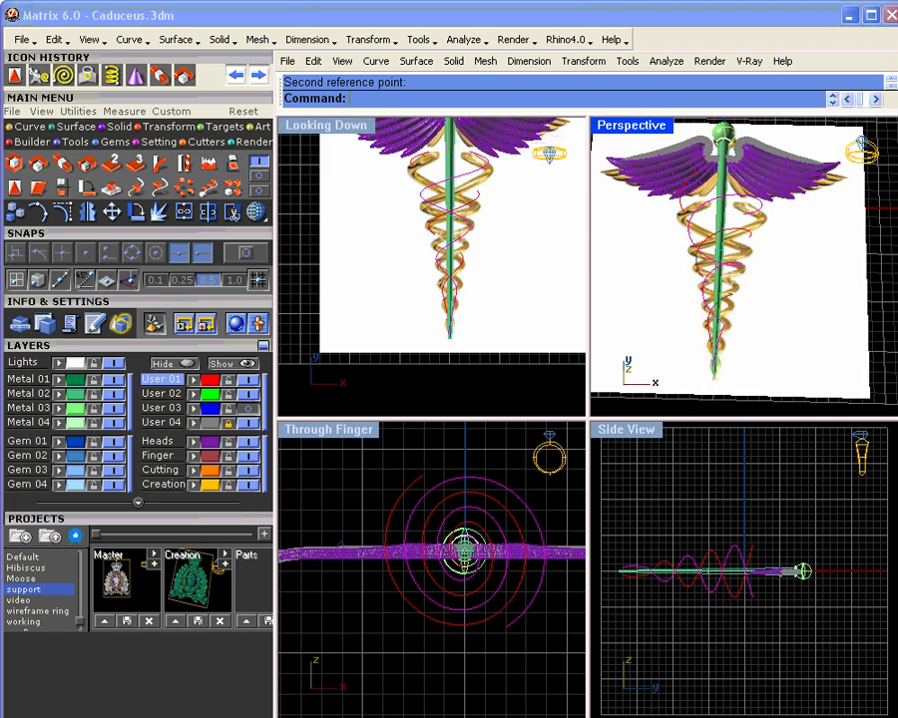
click(100, 213)
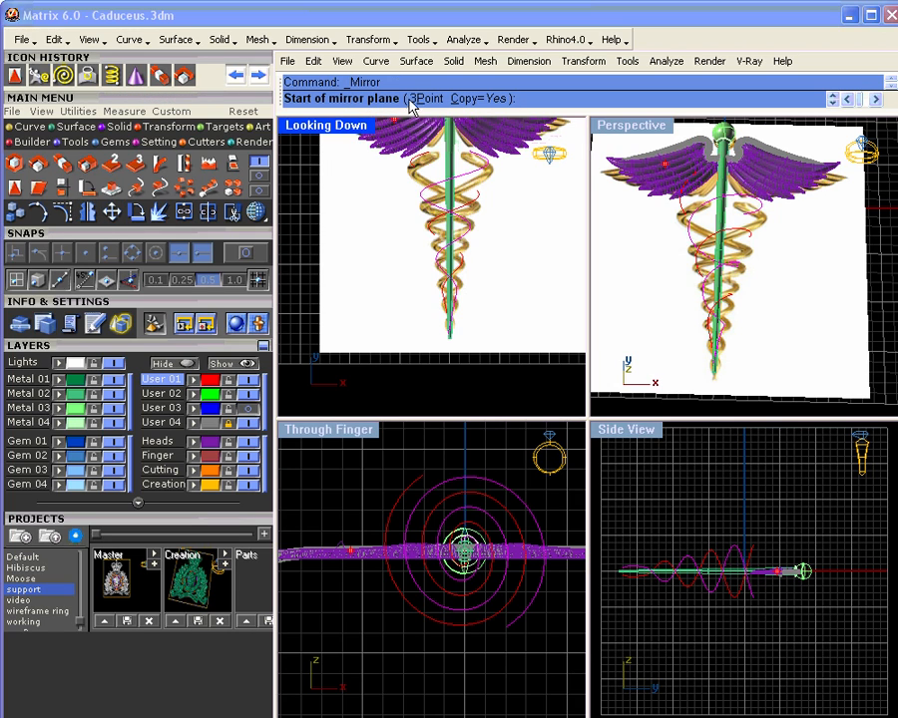
click(475, 100)
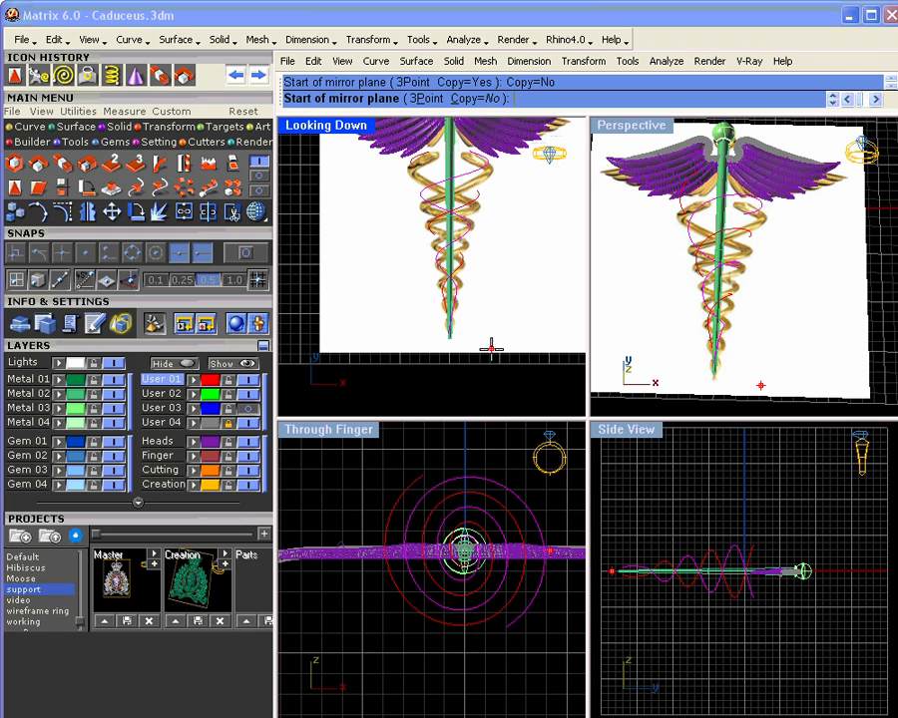
text(w0,0,0)
key(Return)
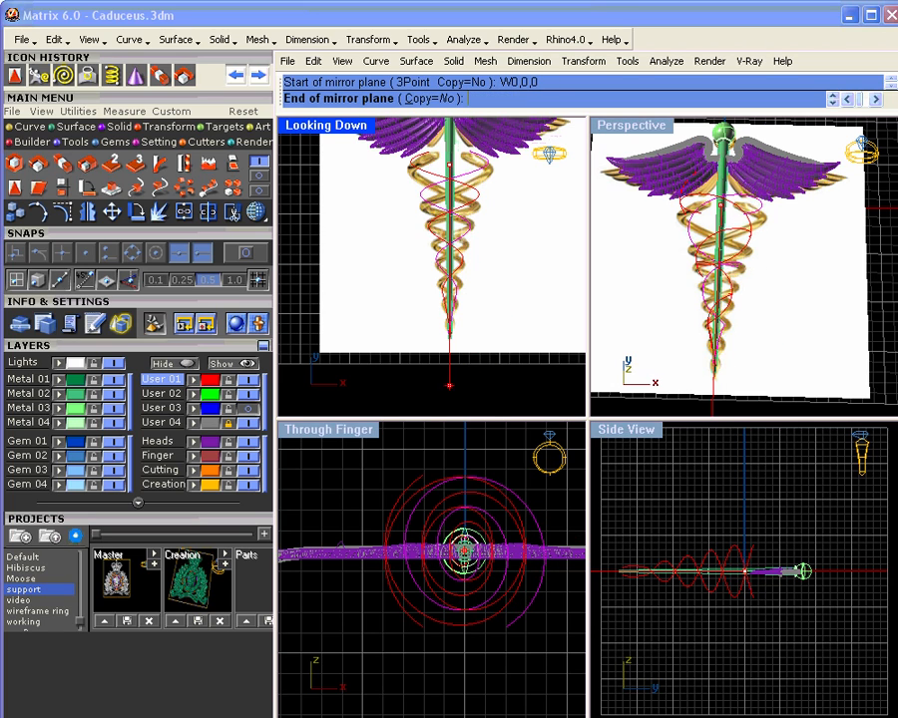
click(449, 384)
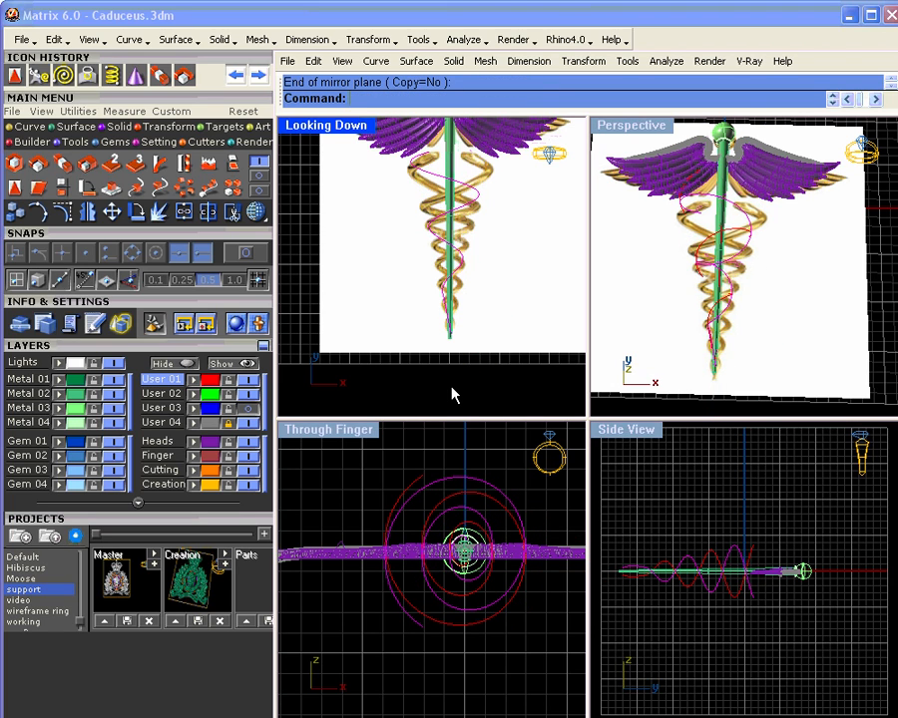
click(236, 75)
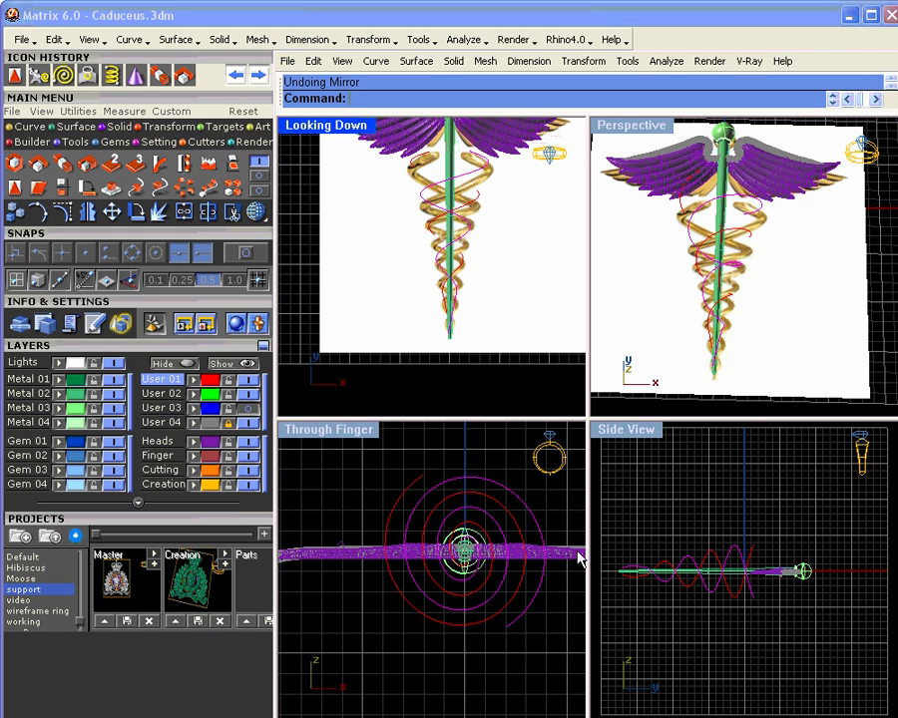
- Mirror the rotated spiral with Copy=No from W0,0,0 along the staff in the Side View, and undo back to the single original spiral
click(359, 432)
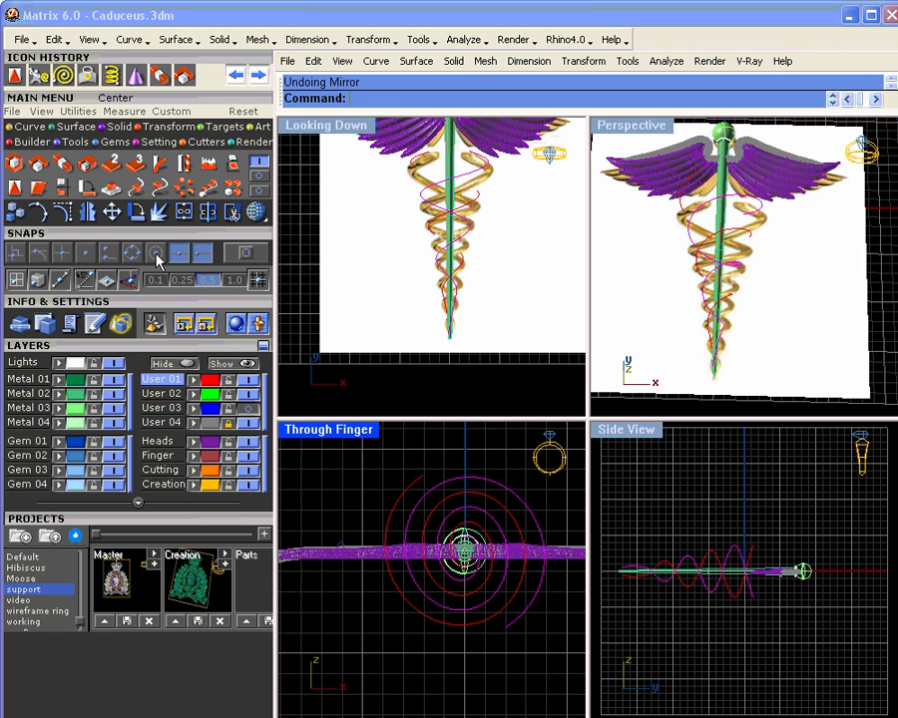
click(88, 212)
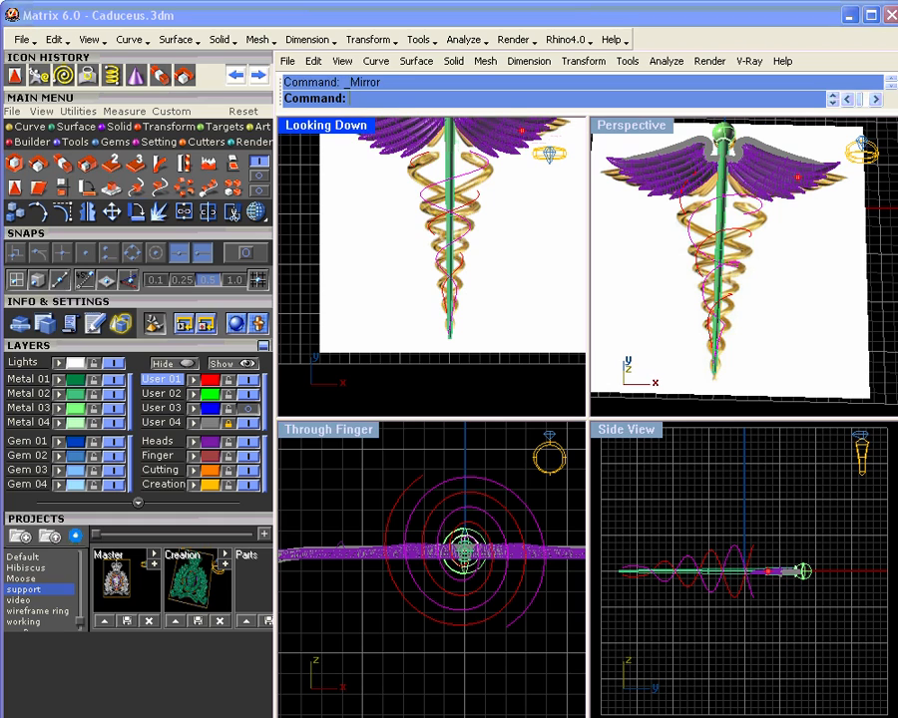
click(480, 99)
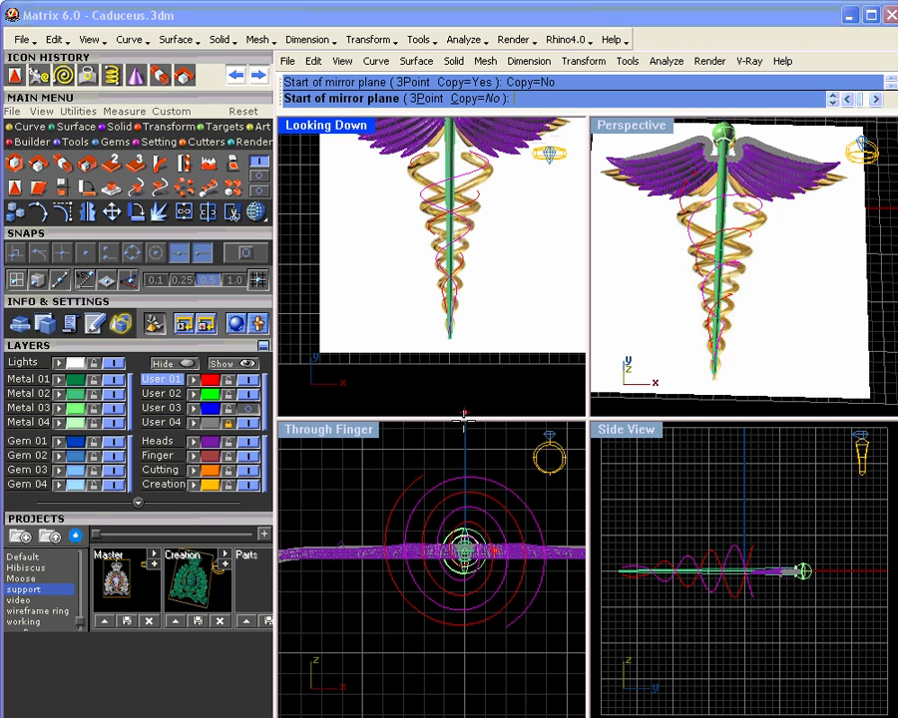
text(0)
key(Return)
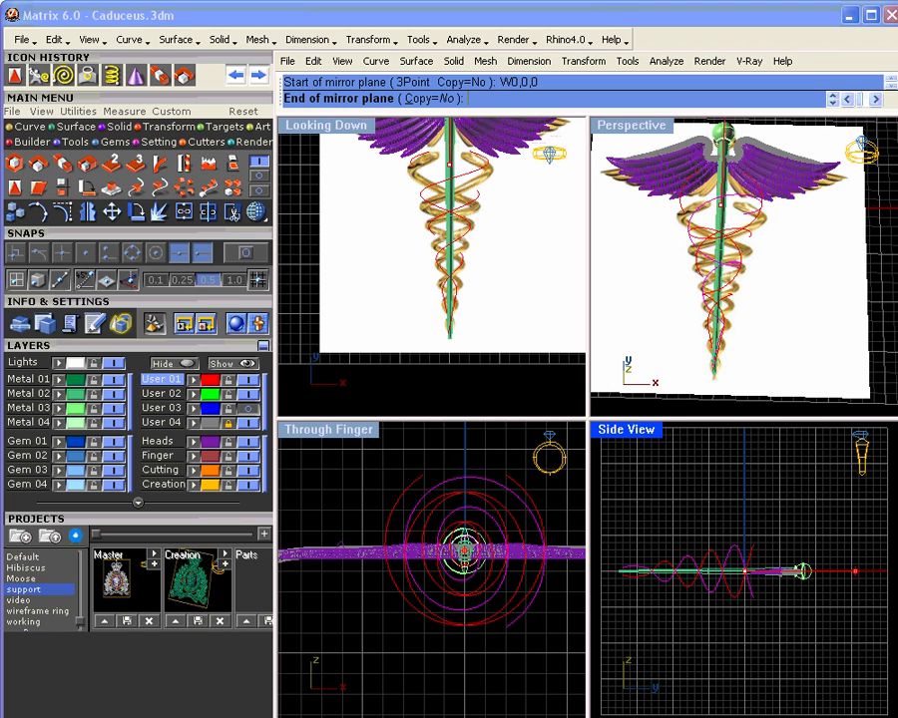
click(855, 571)
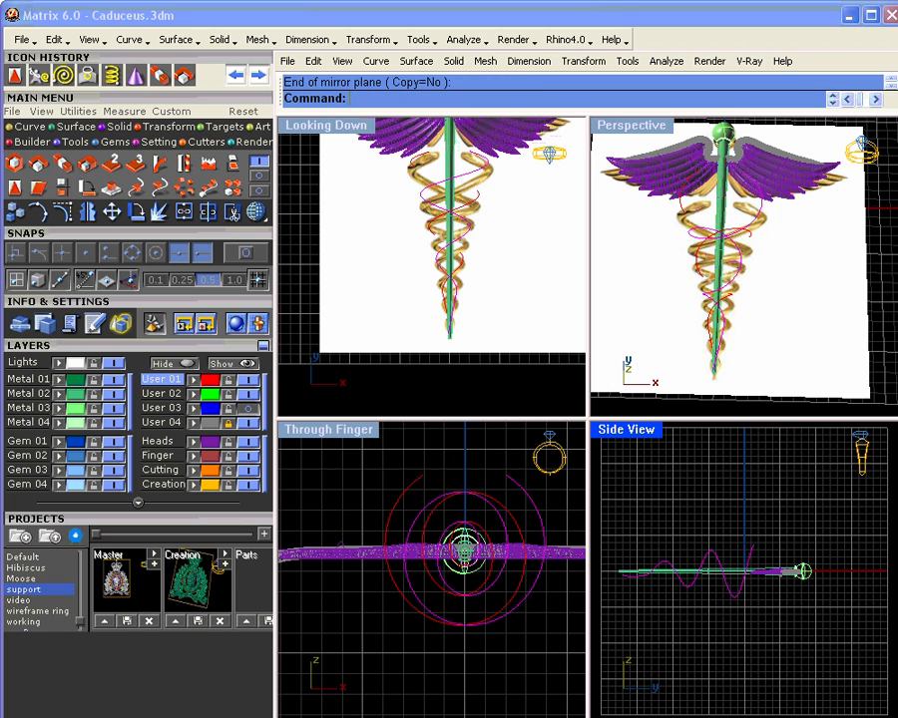
mouse_move(767, 301)
right_down()
mouse_move(753, 280)
mouse_move(759, 270)
mouse_move(762, 285)
right_up()
key(Home)
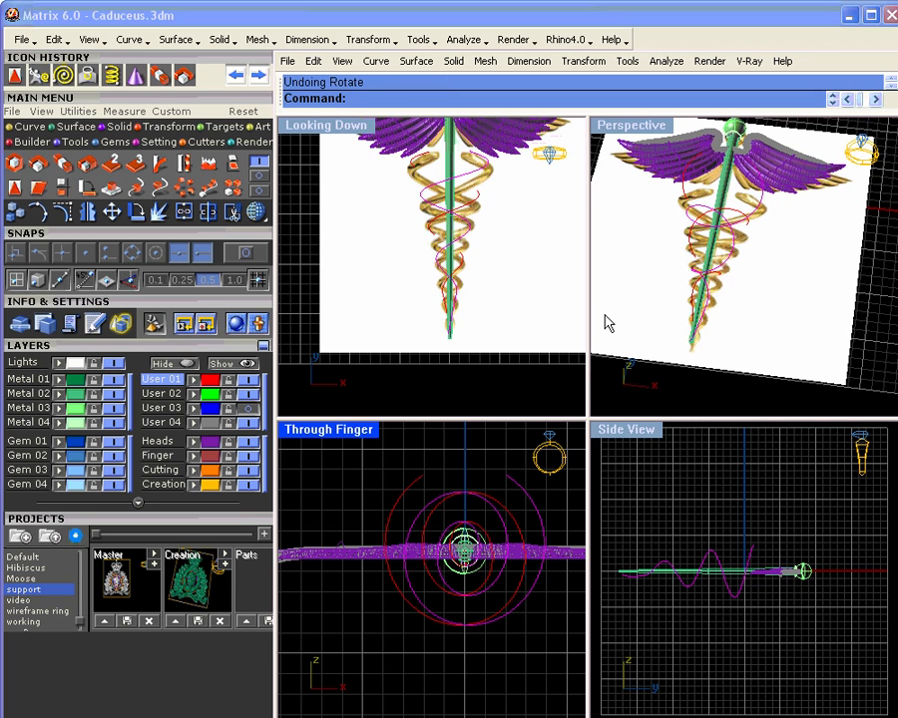
click(237, 76)
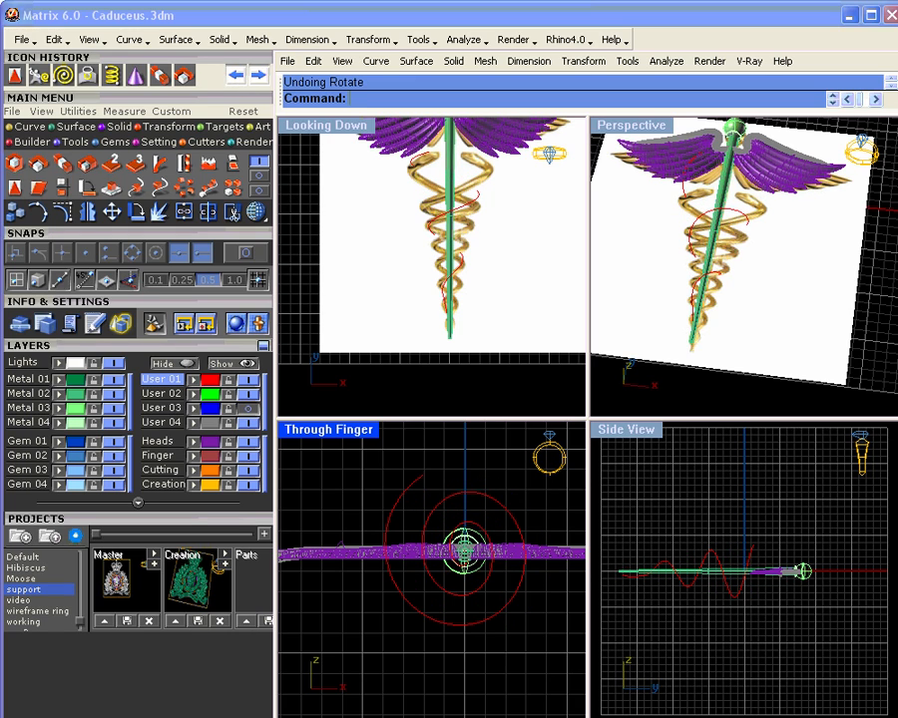
- Mirror a copy of the spiral from W0,0,0 across a vertical plane in the Through Finger view, and delete that copy
click(479, 499)
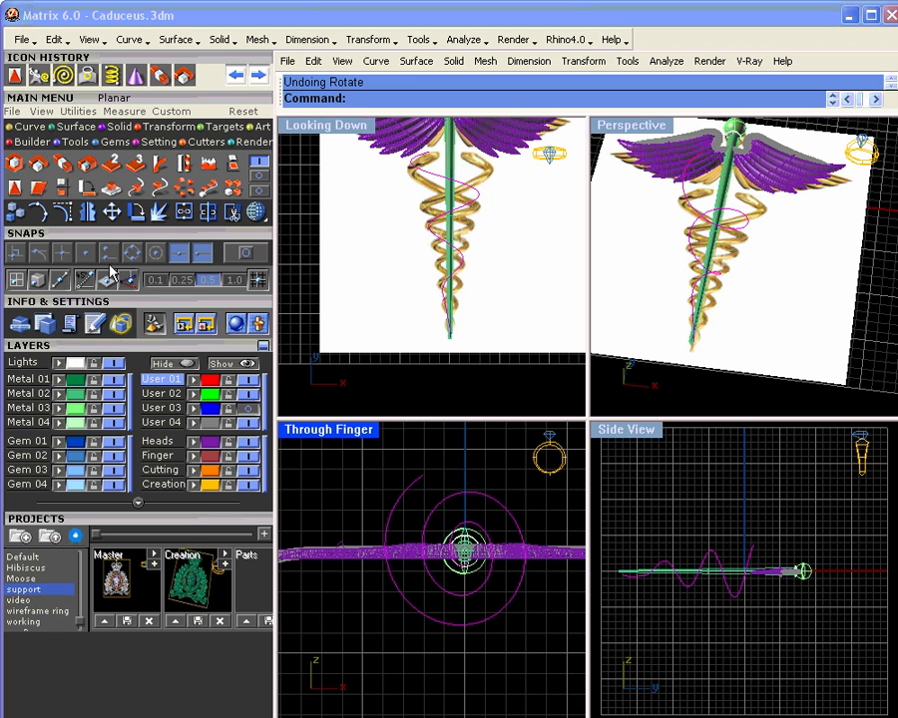
click(88, 212)
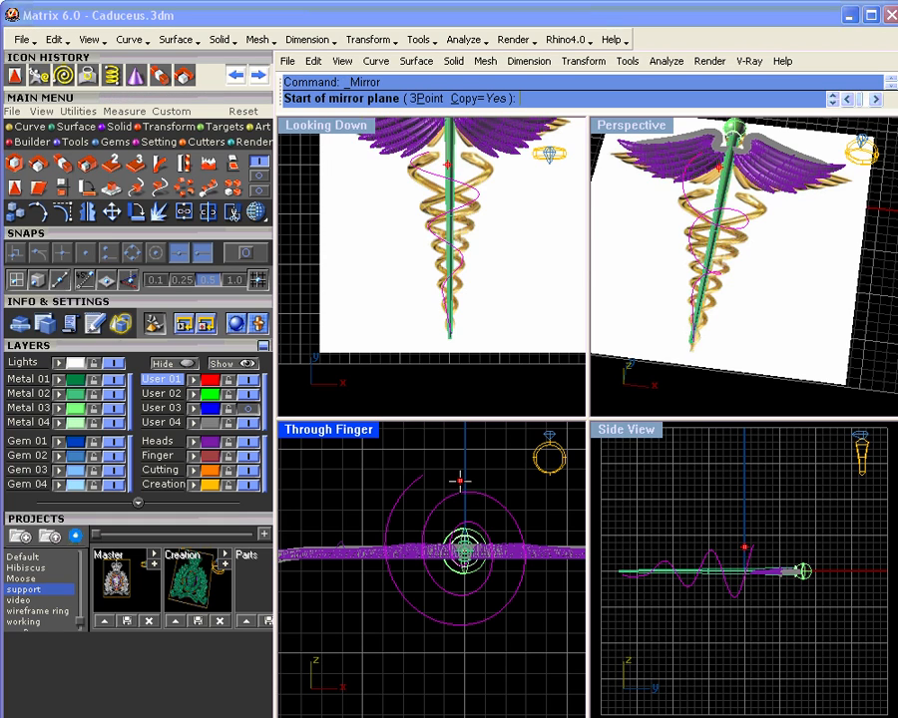
text(W0,0,0)
key(Return)
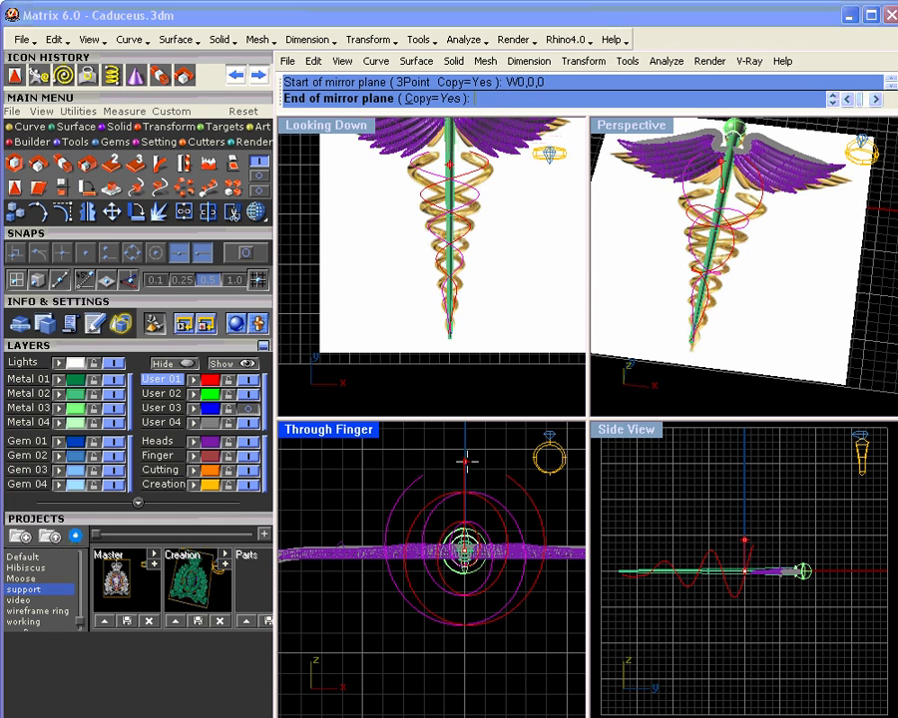
click(467, 465)
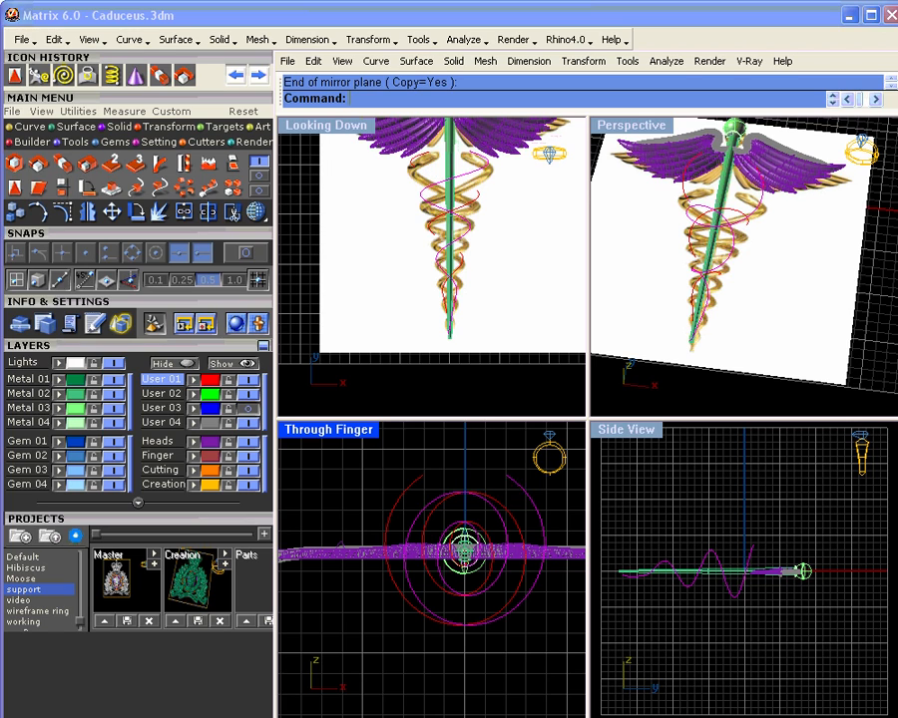
key(Delete)
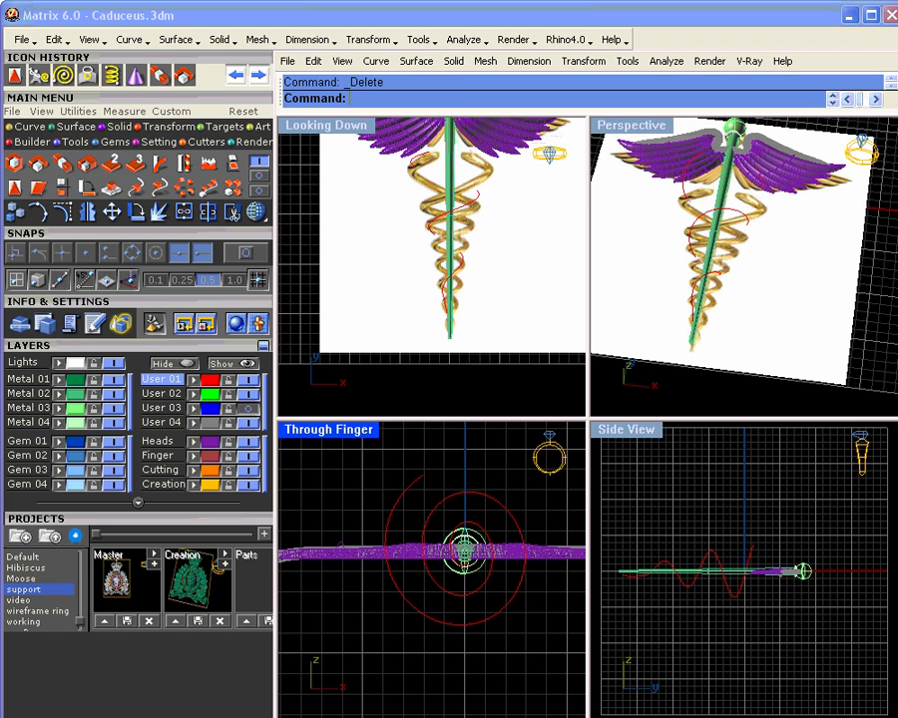
- Rotate a copy of the original spiral half a turn around the origin in the Through Finger view, for the second snake
click(447, 502)
click(133, 213)
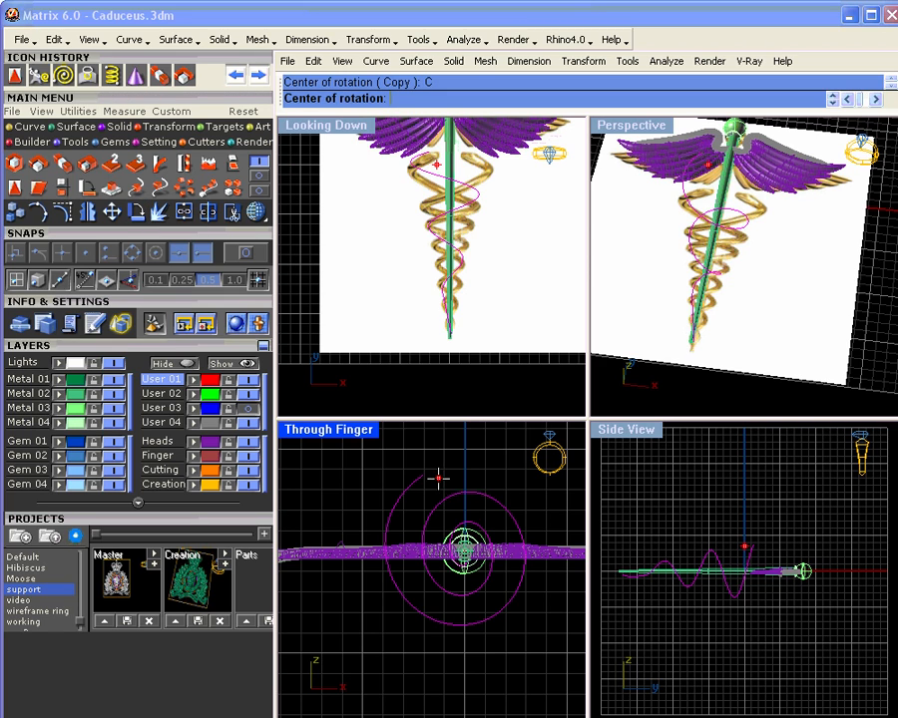
key(0)
click(465, 453)
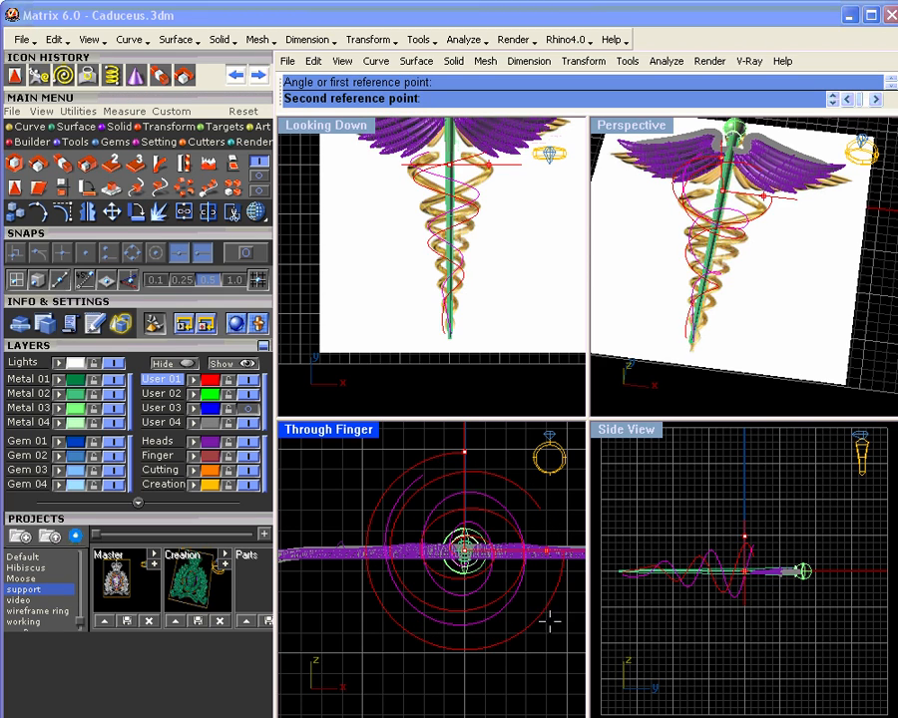
click(513, 695)
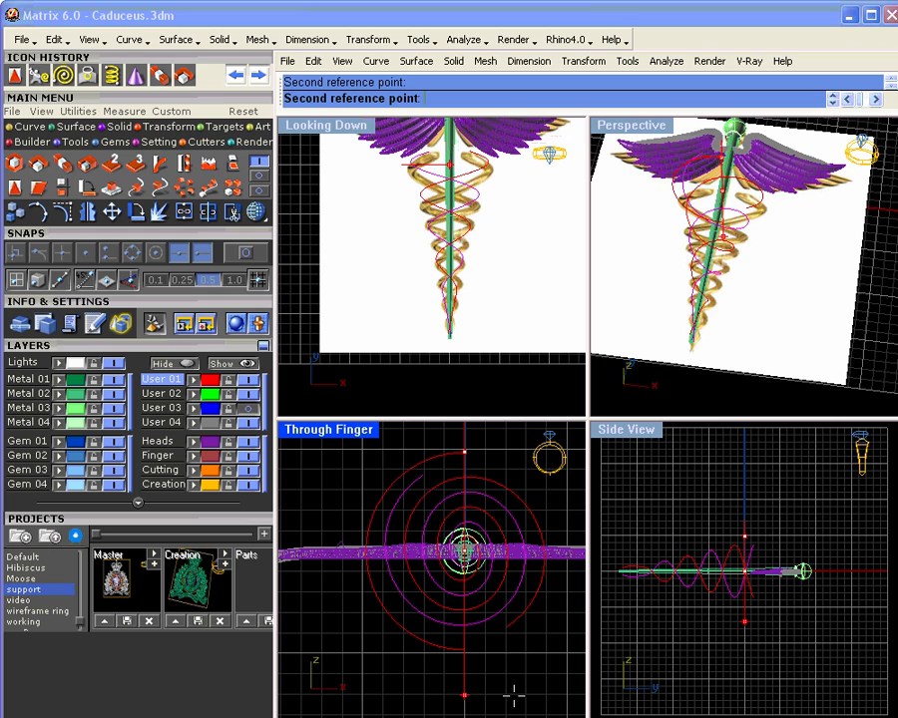
right_click(514, 697)
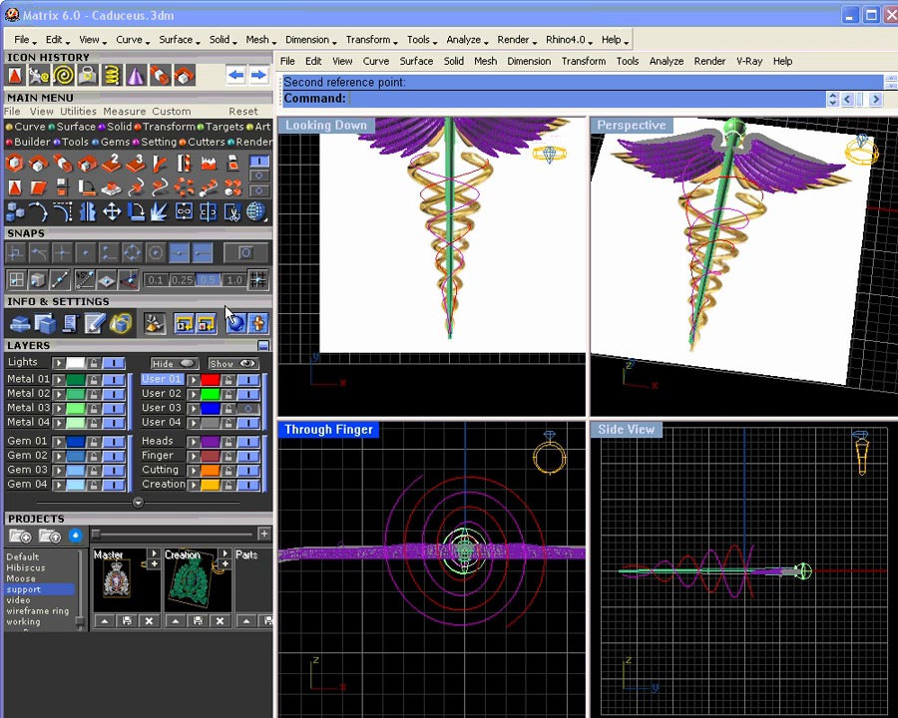
- Hide the reference picture's User 04 layer, examine the entwined spirals around the staff, and select the rotated copy
click(248, 421)
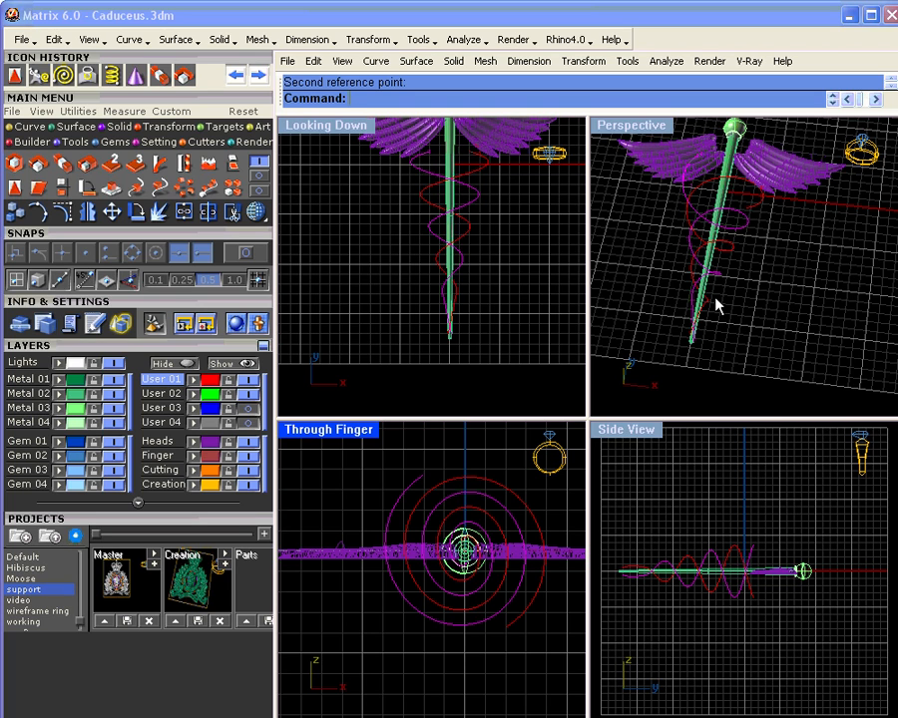
right_drag(718, 312, 748, 334)
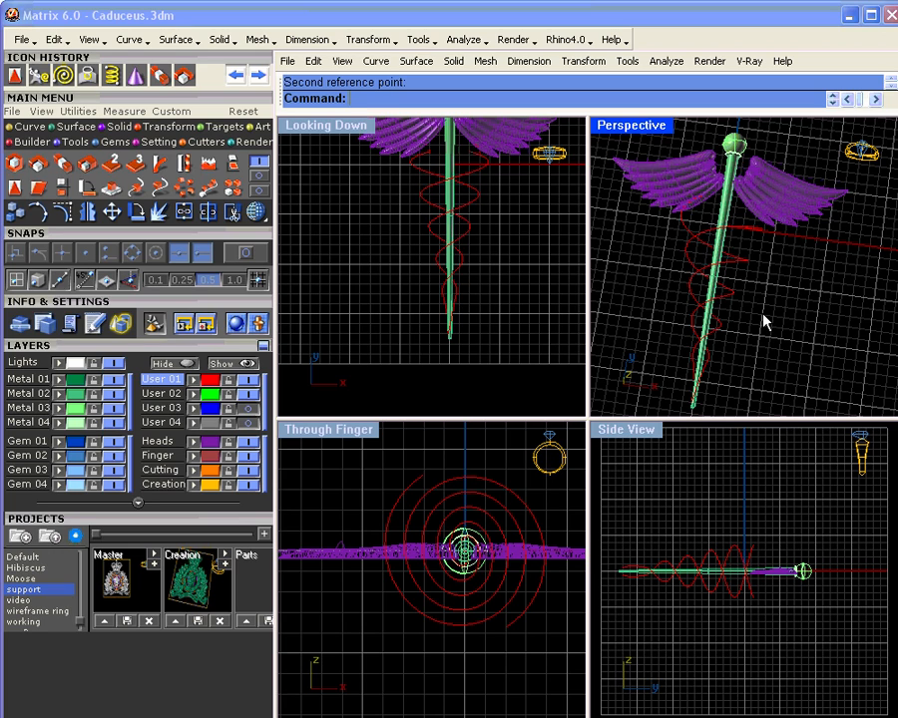
click(425, 478)
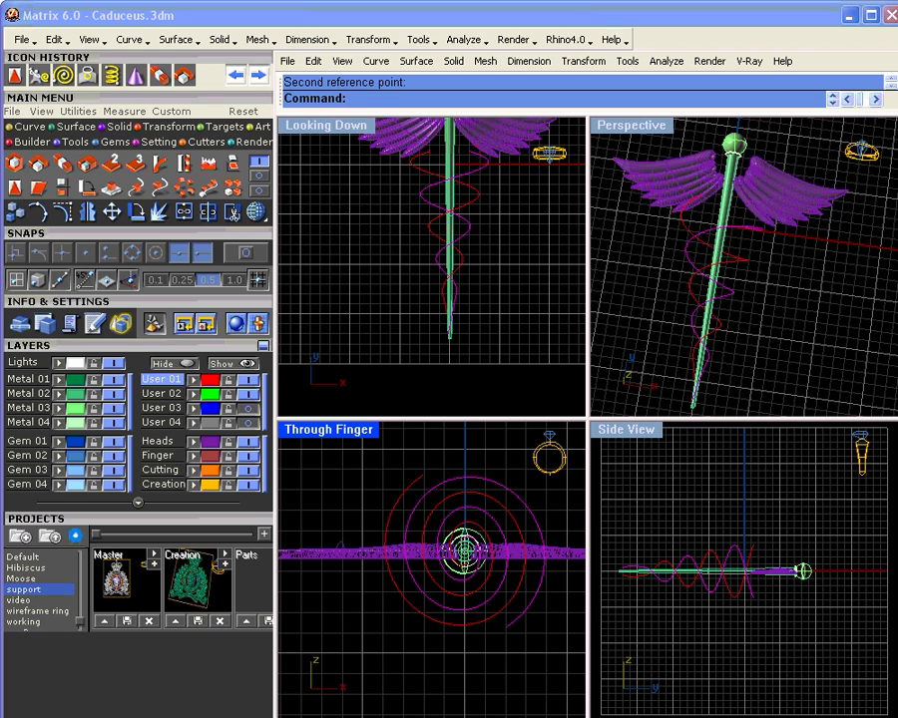
right_drag(450, 249, 431, 291)
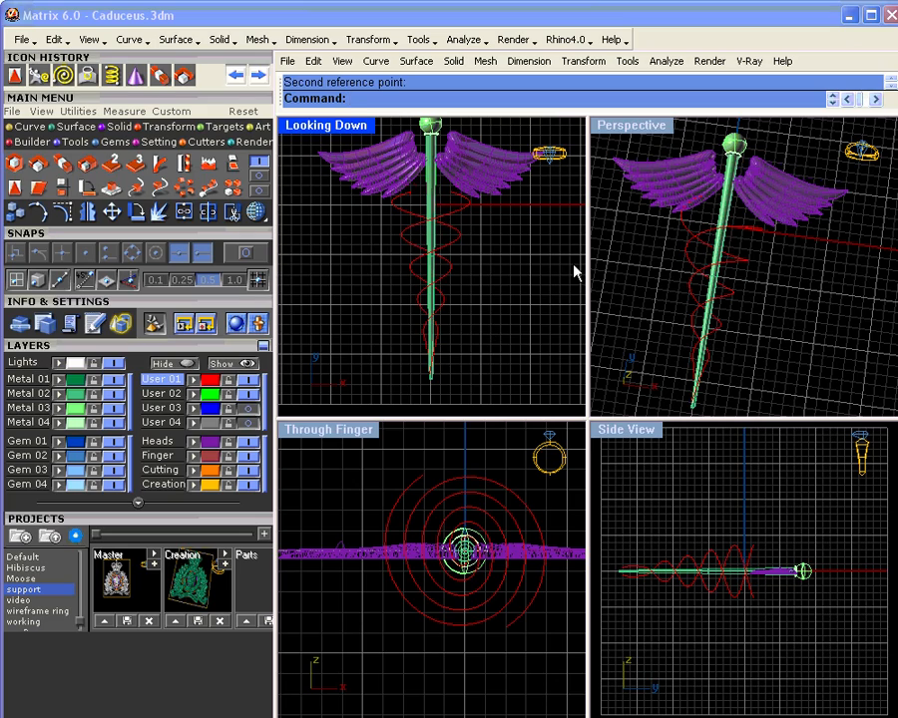
mouse_move(758, 290)
right_down()
mouse_move(752, 214)
mouse_move(769, 320)
mouse_move(773, 257)
mouse_move(776, 285)
mouse_move(756, 266)
right_up()
mouse_move(760, 281)
right_down()
mouse_move(754, 267)
mouse_move(760, 280)
right_up()
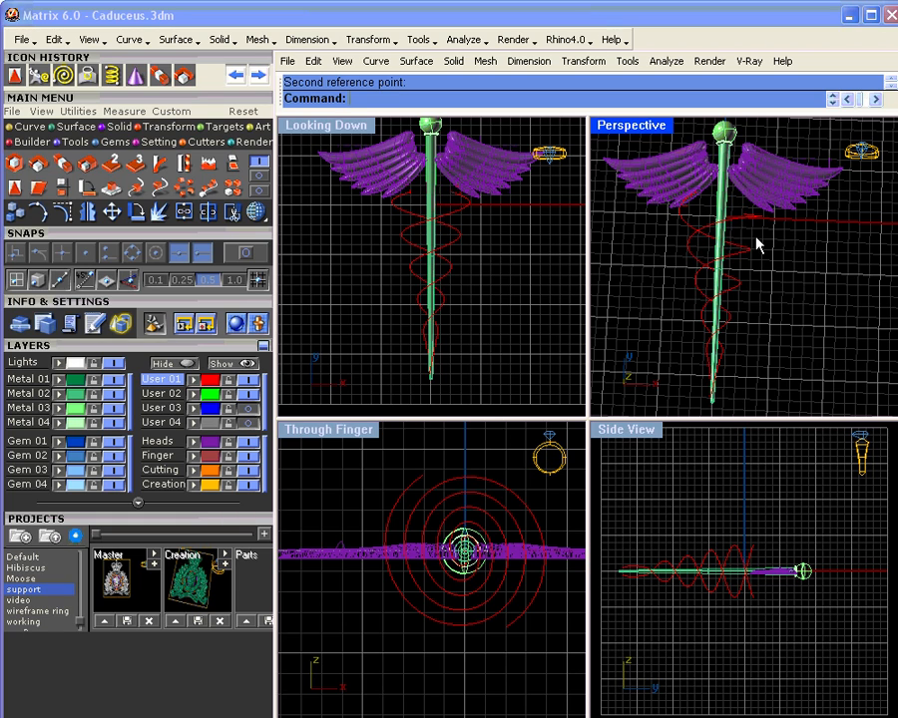
right_drag(481, 251, 468, 259)
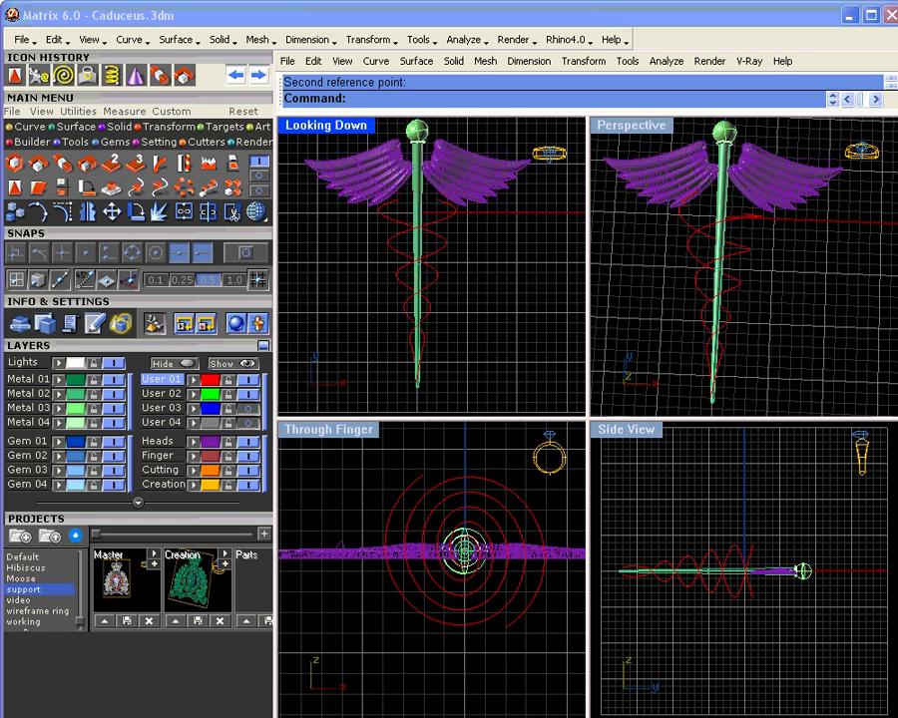
click(754, 225)
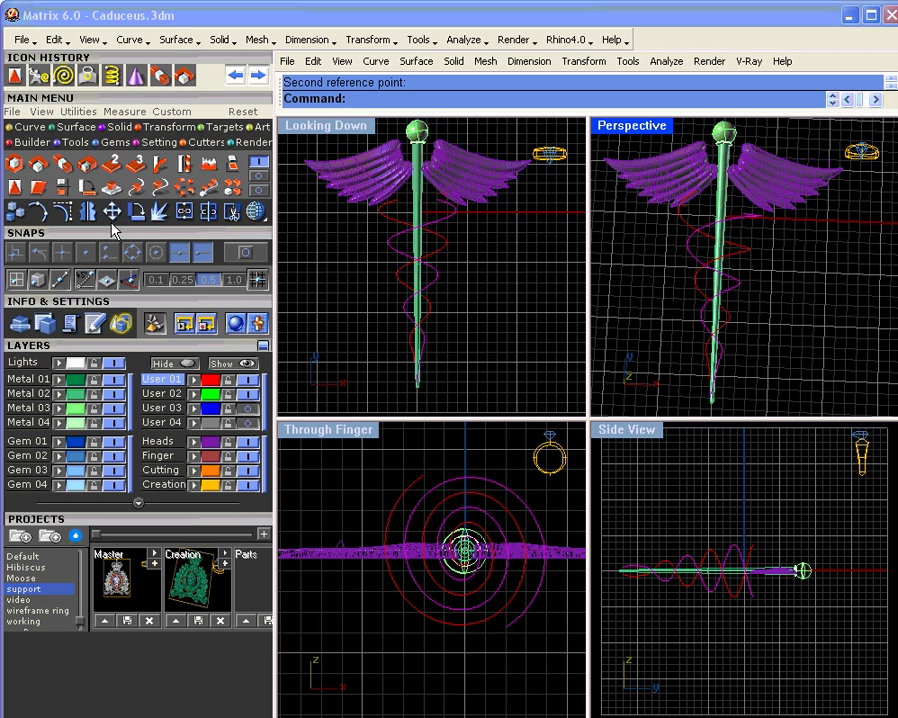
click(160, 164)
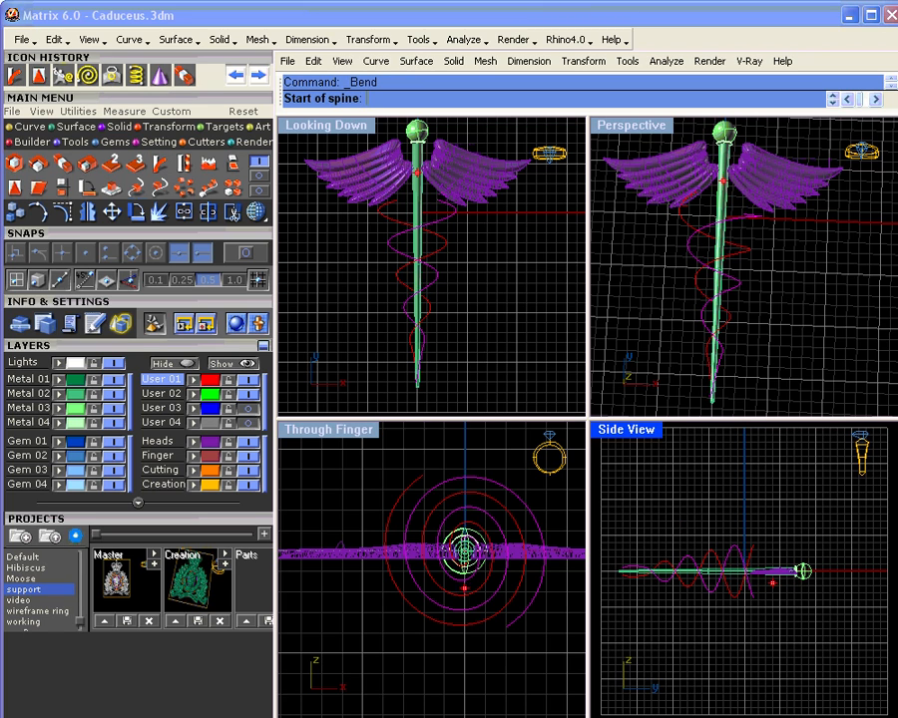
scroll(754, 574, up, 6)
click(703, 522)
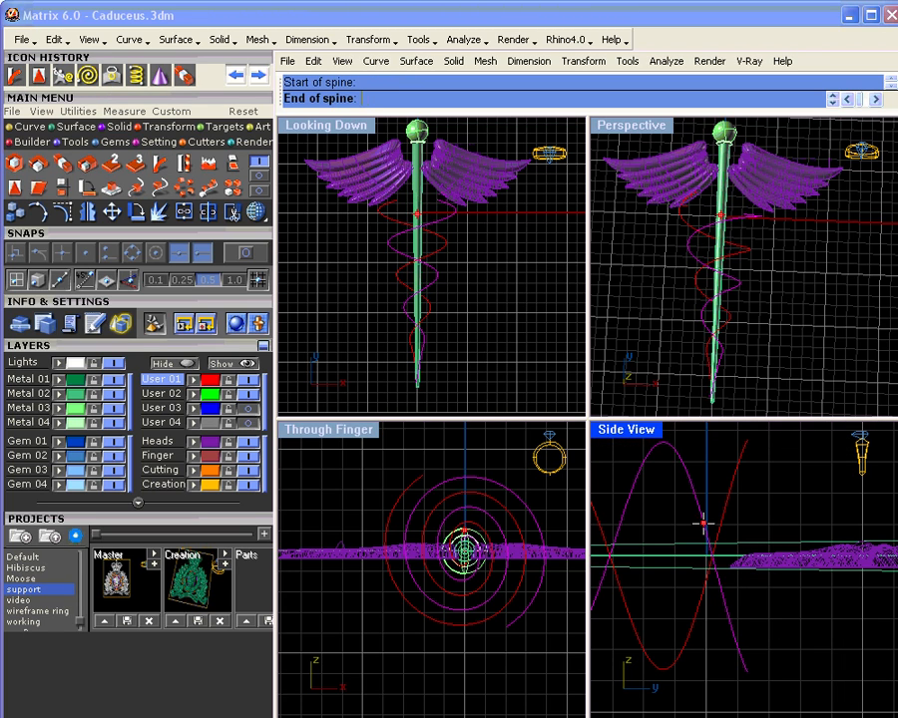
click(753, 678)
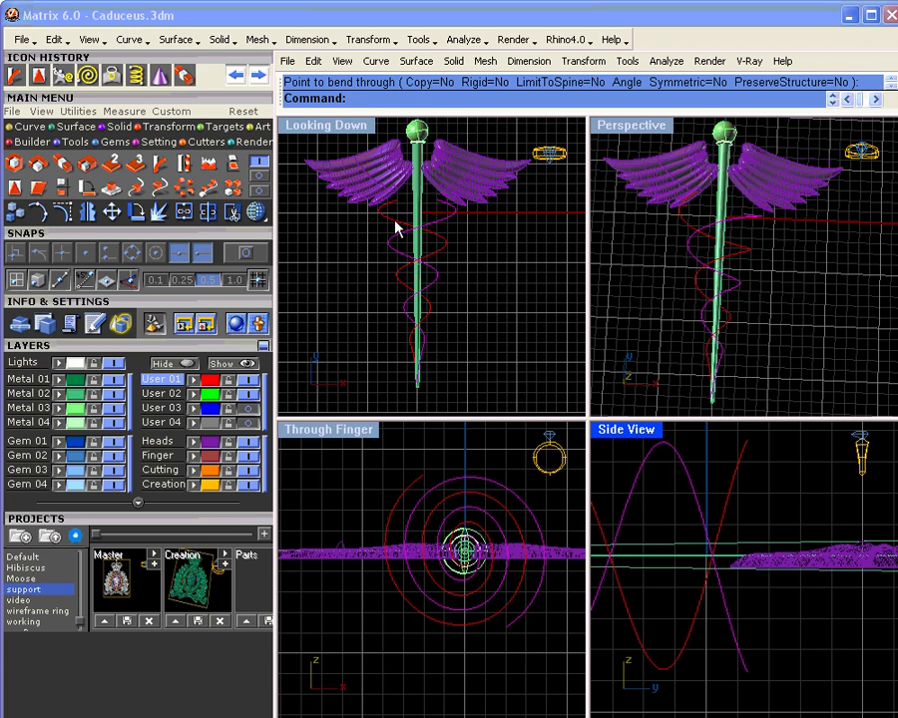
- Pipe the original spiral with round caps, using a start radius of about 0.32 at the tail and a larger end radius near the wing
click(115, 130)
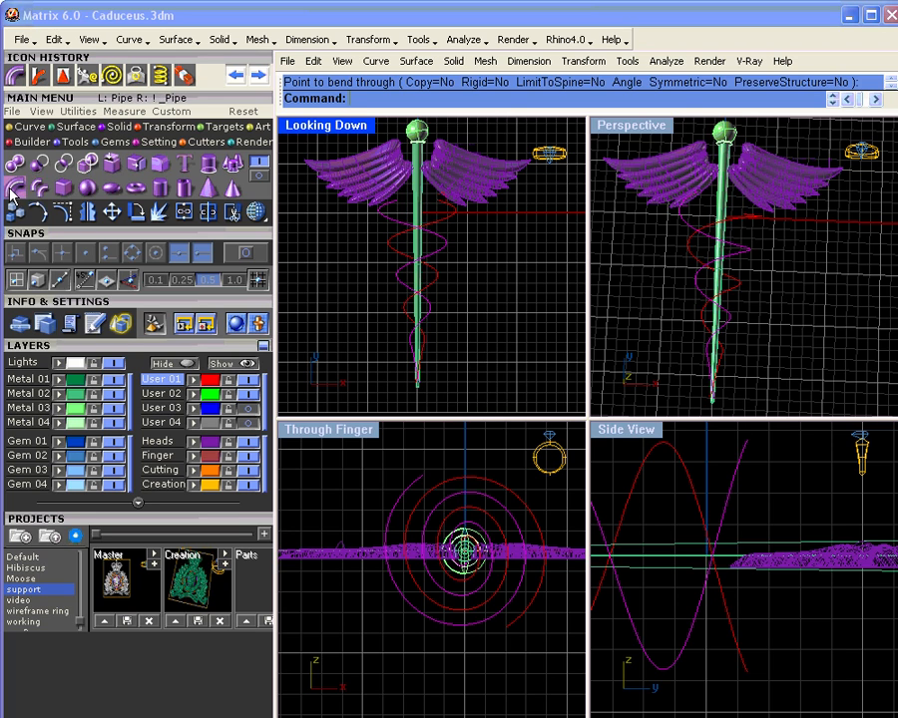
click(14, 187)
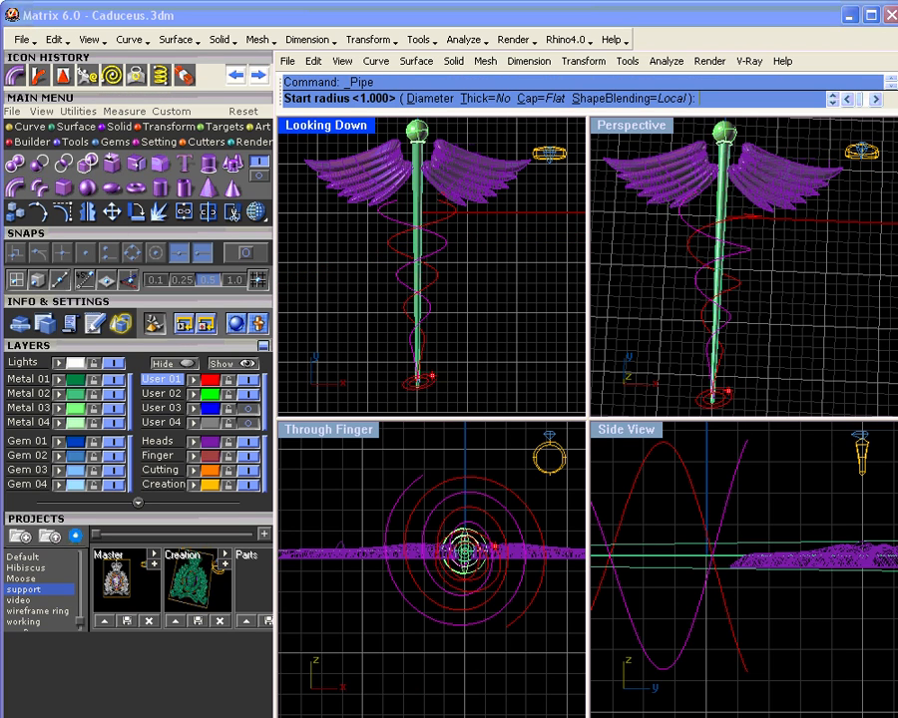
scroll(419, 377, up, 5)
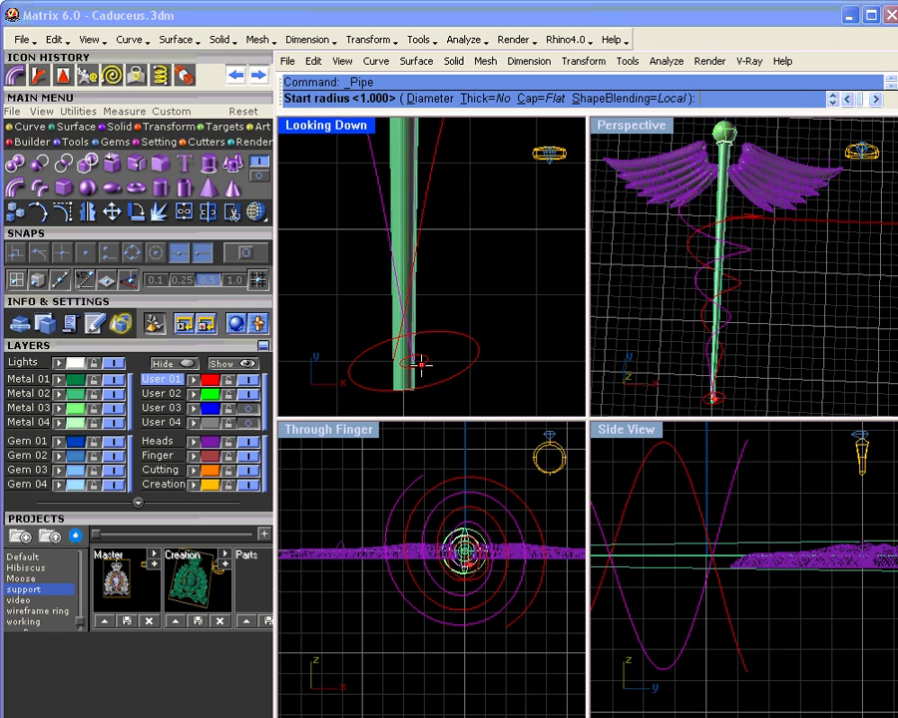
click(544, 99)
click(433, 100)
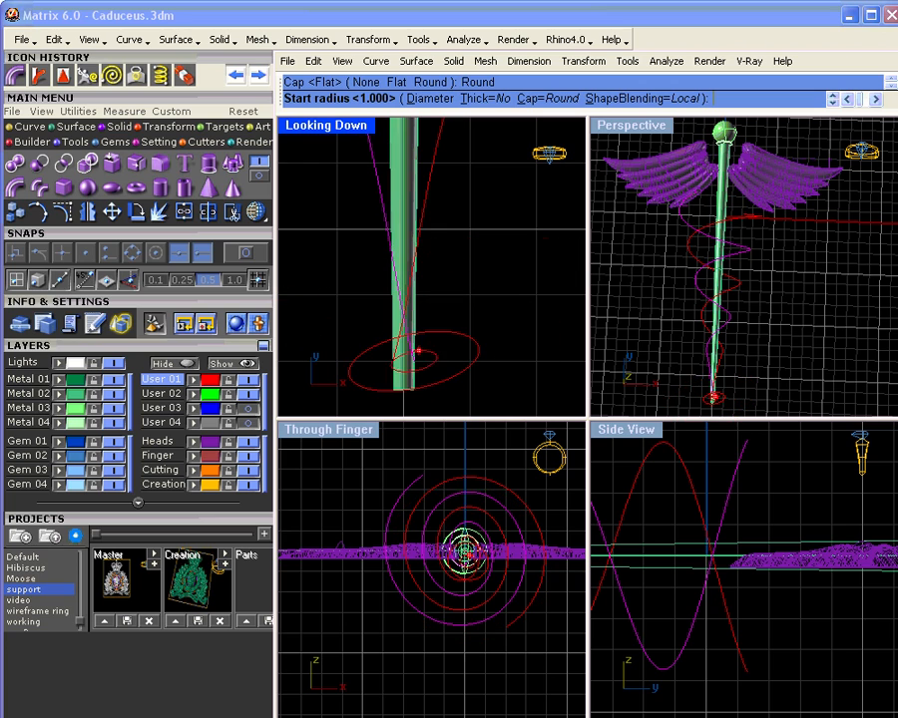
click(435, 361)
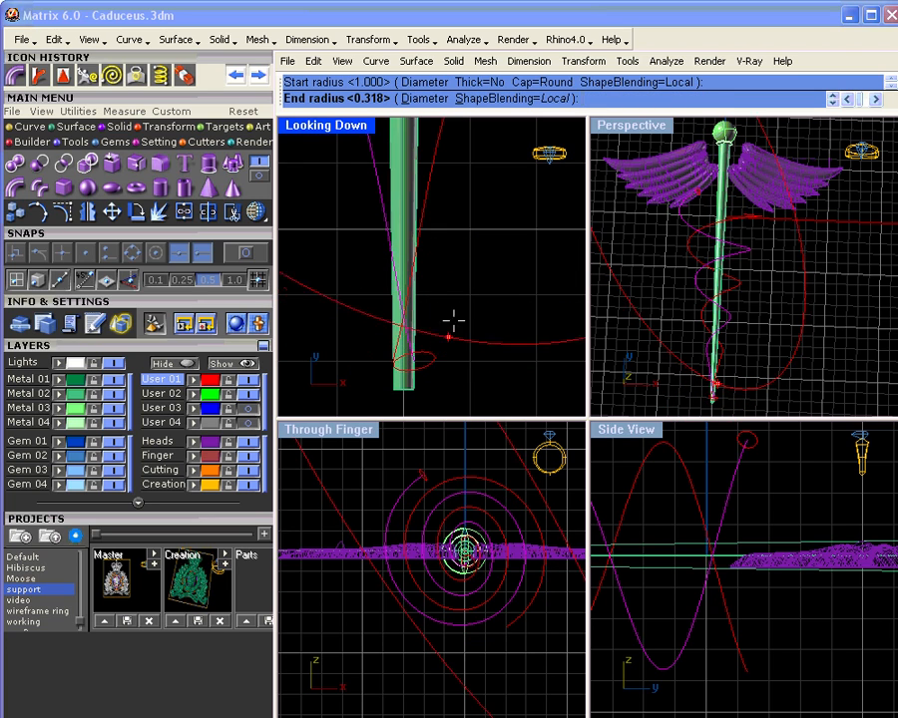
scroll(441, 197, down, 5)
right_drag(439, 179, 430, 337)
scroll(409, 186, up, 3)
scroll(411, 221, up, 4)
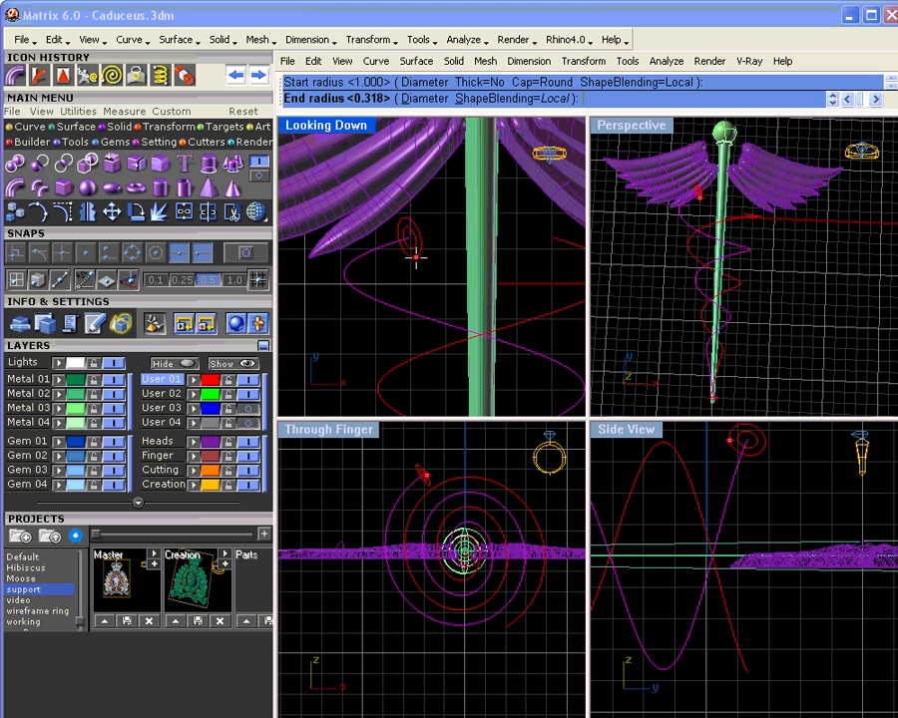
click(416, 258)
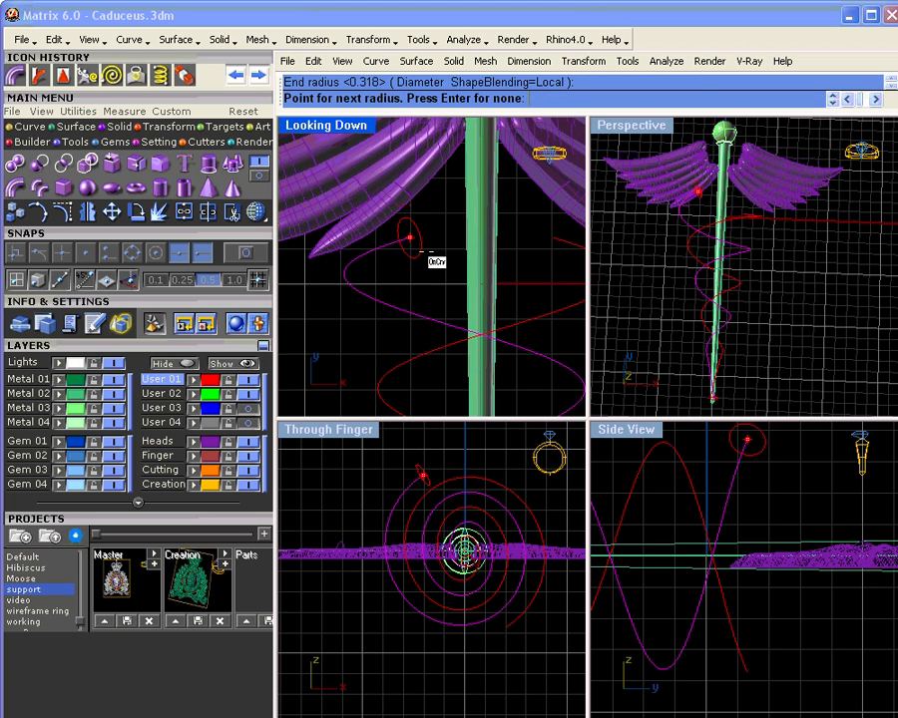
key(Return)
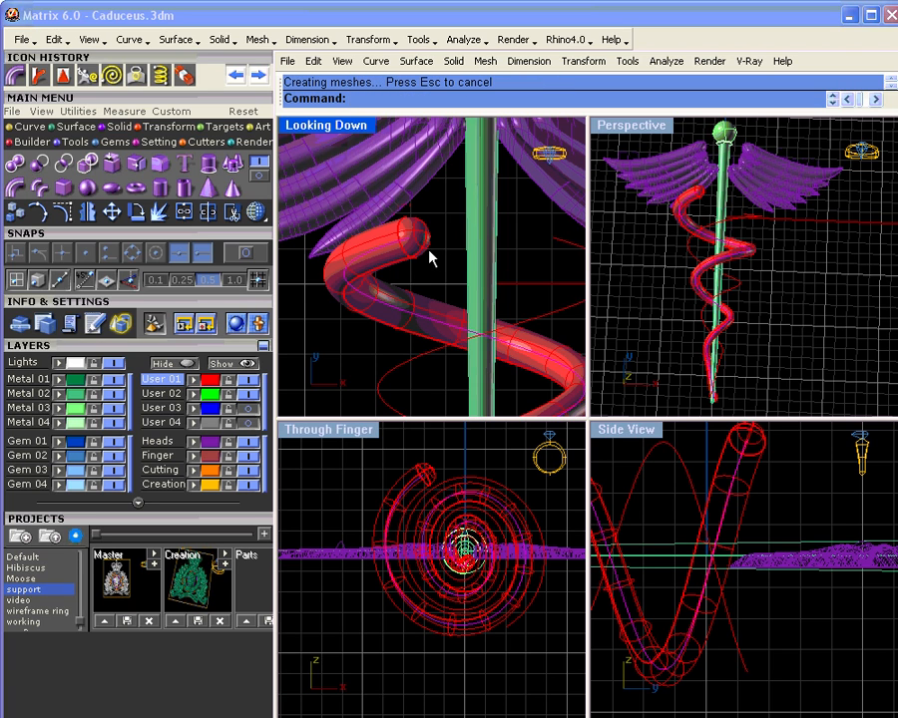
- Flatten the snake pipe with Scale 1-D from the origin in the Side View to about half its depth across the staff
scroll(428, 257, down, 6)
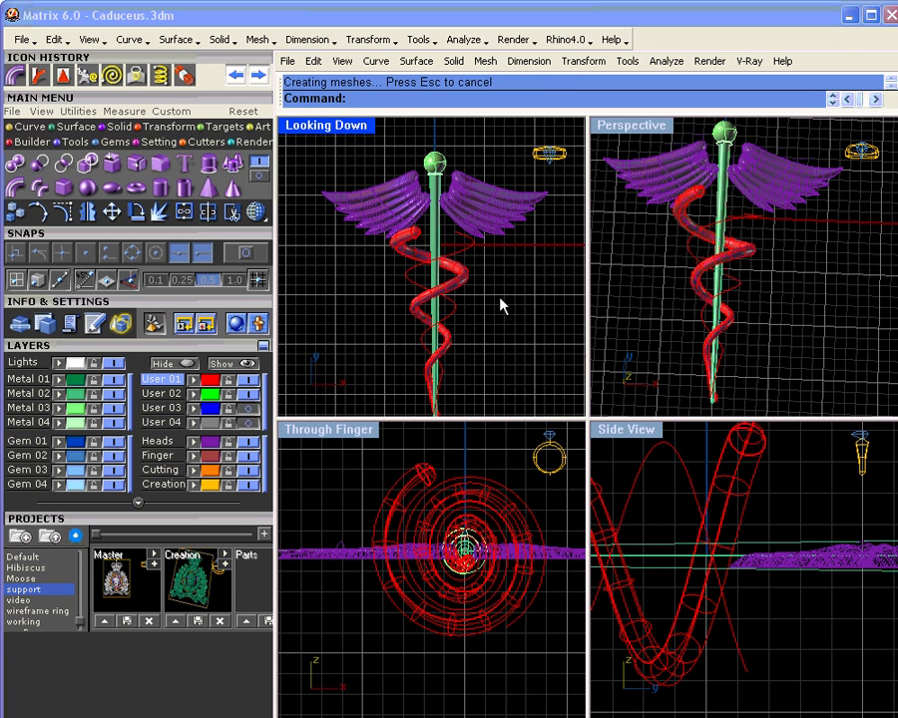
click(467, 277)
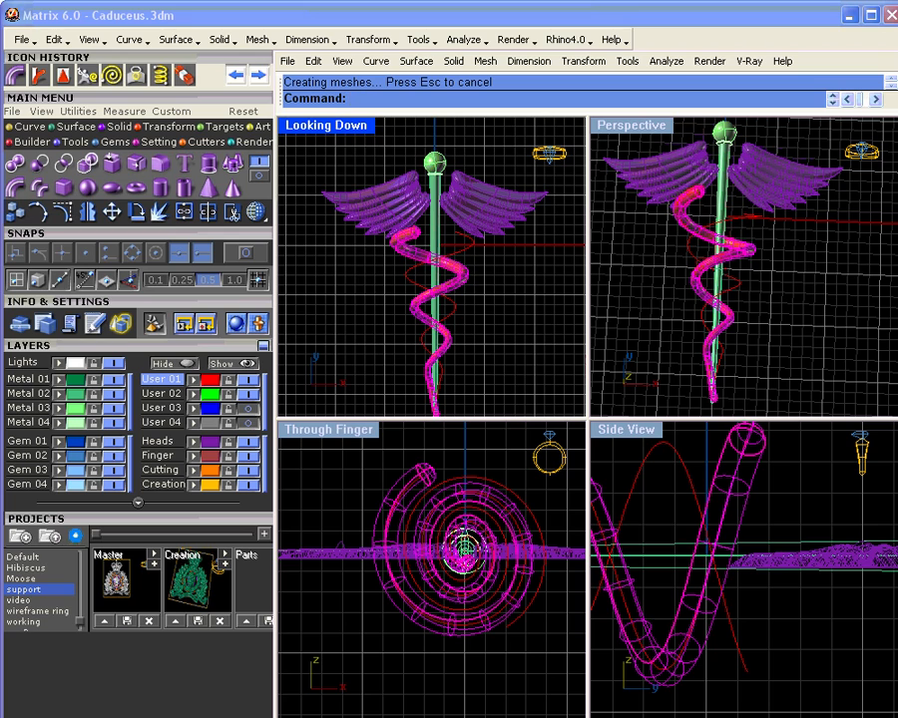
scroll(698, 479, down, 6)
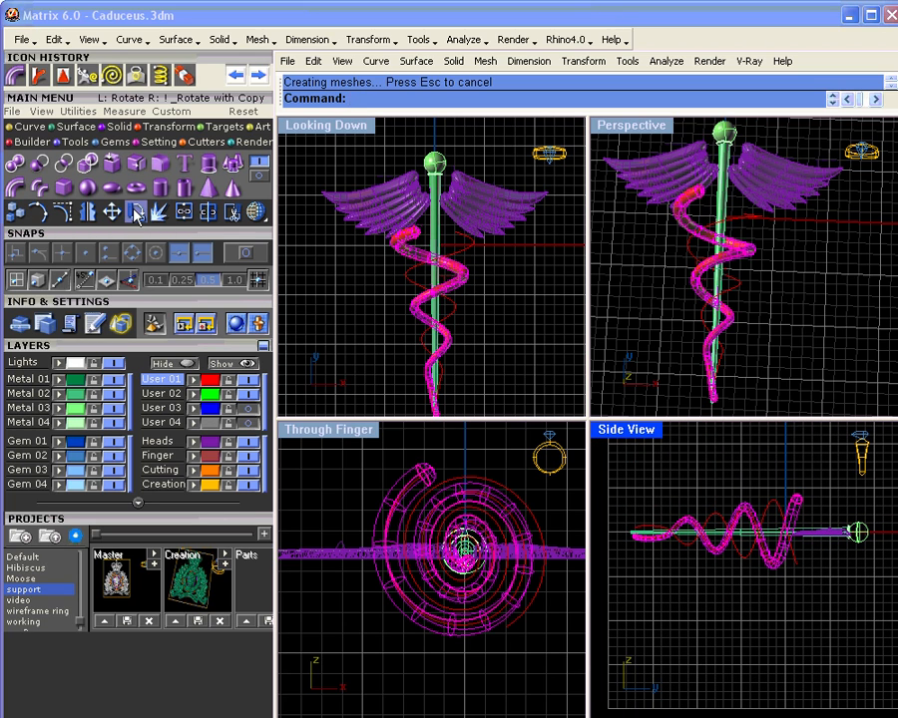
click(150, 130)
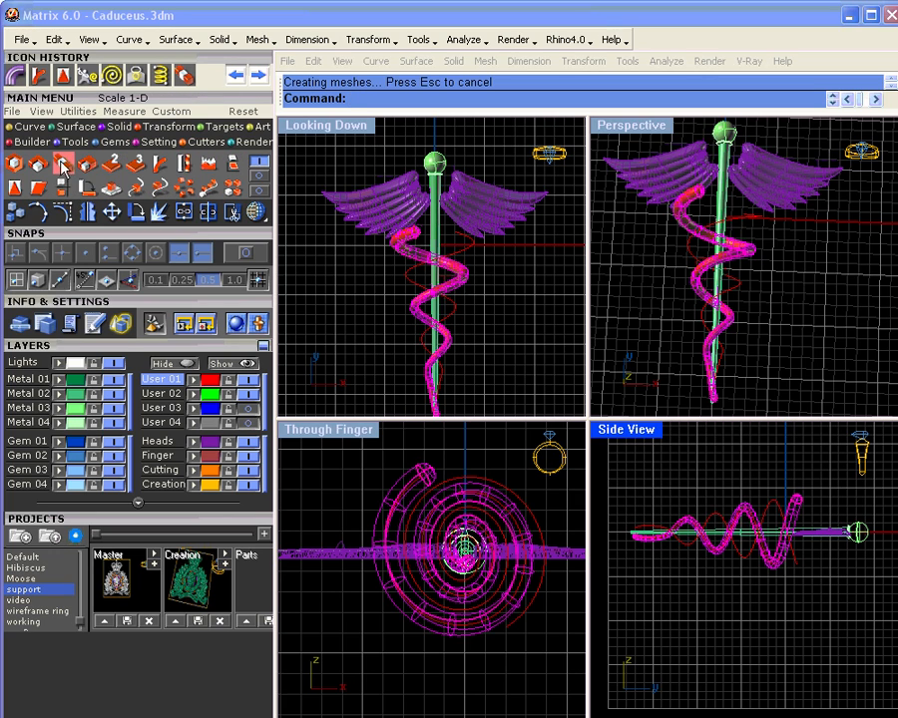
click(64, 165)
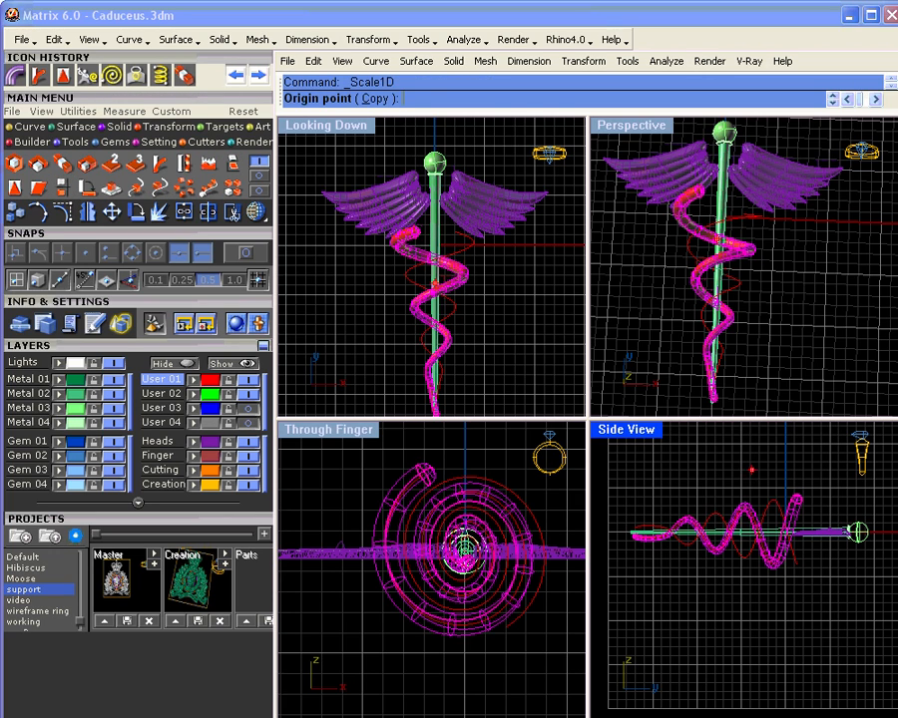
key(0)
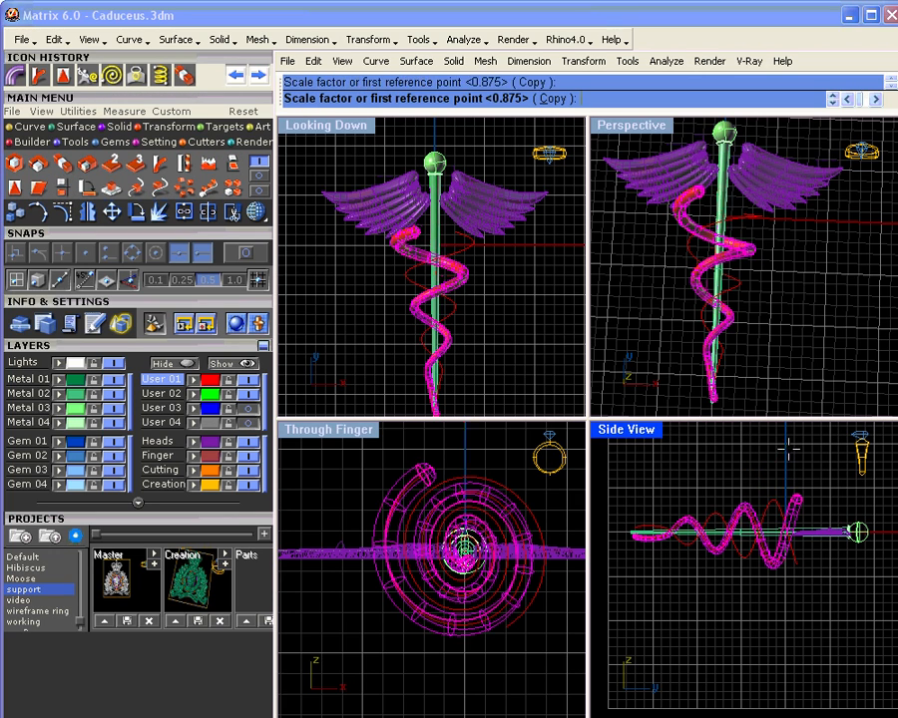
click(785, 449)
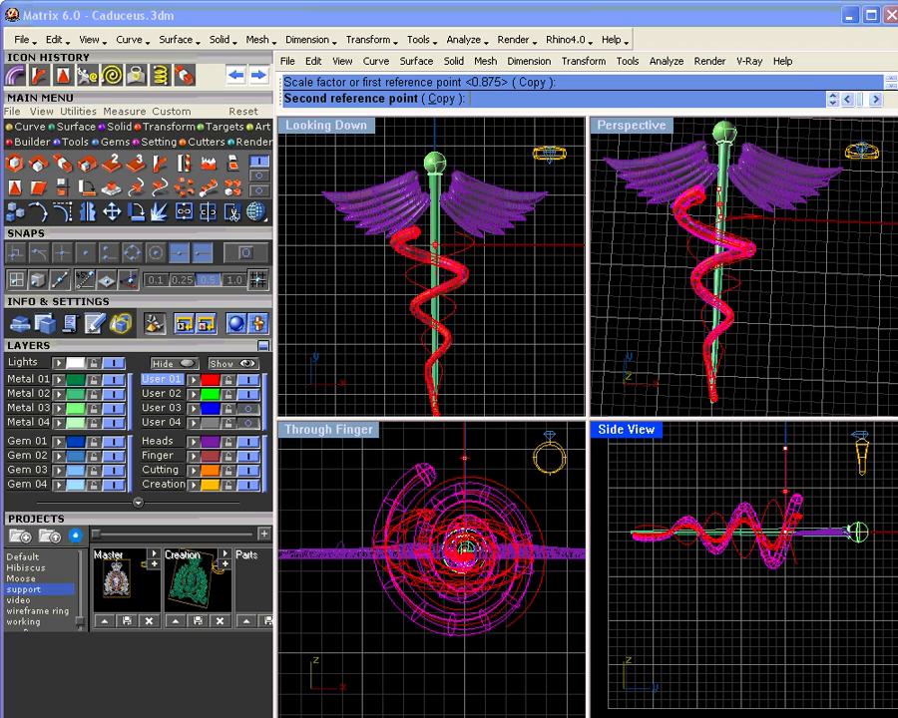
click(764, 487)
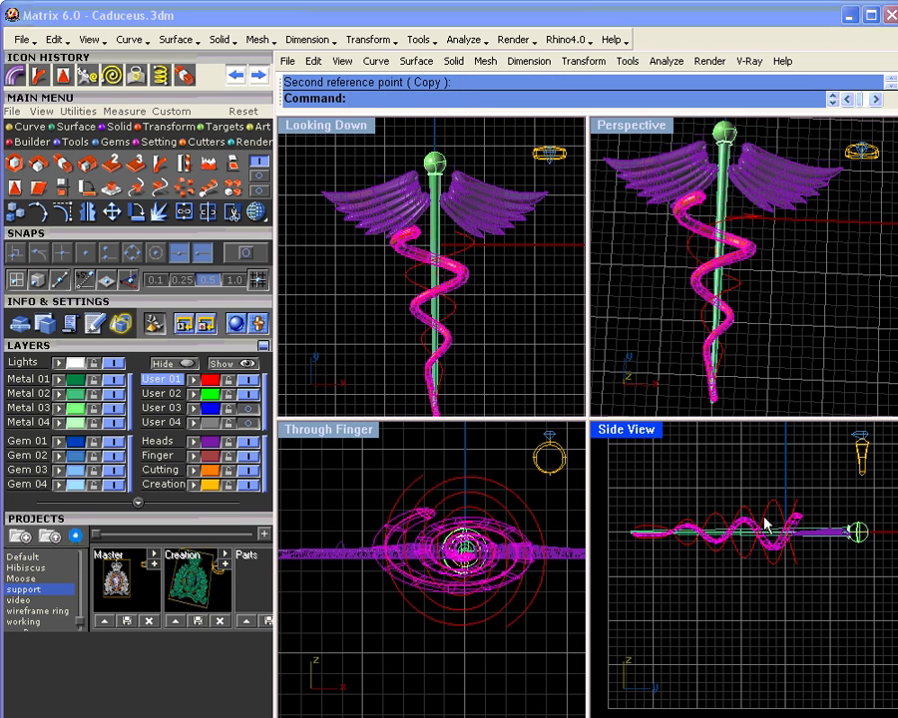
- Check the flattened snake pipe against the staff and assign it to the Metal 01 layer
scroll(743, 266, up, 4)
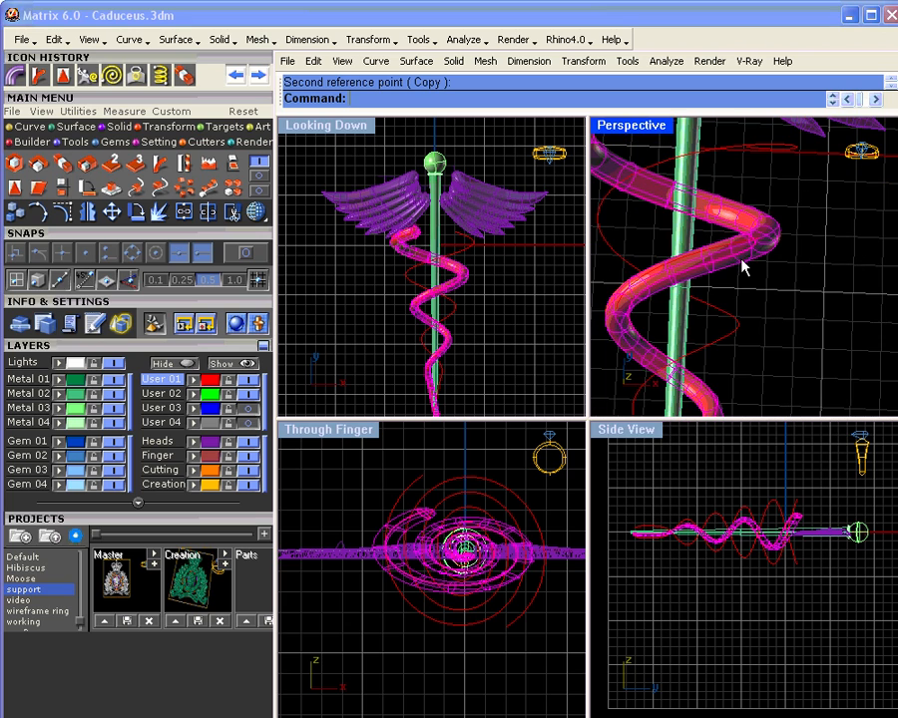
scroll(741, 529, up, 5)
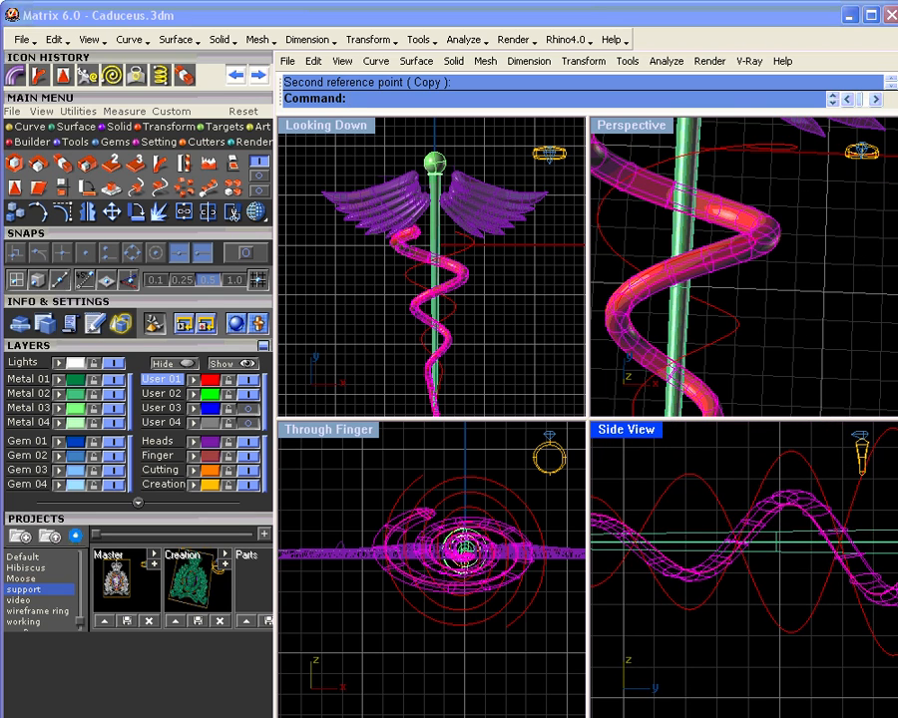
scroll(436, 316, up, 5)
scroll(437, 292, down, 2)
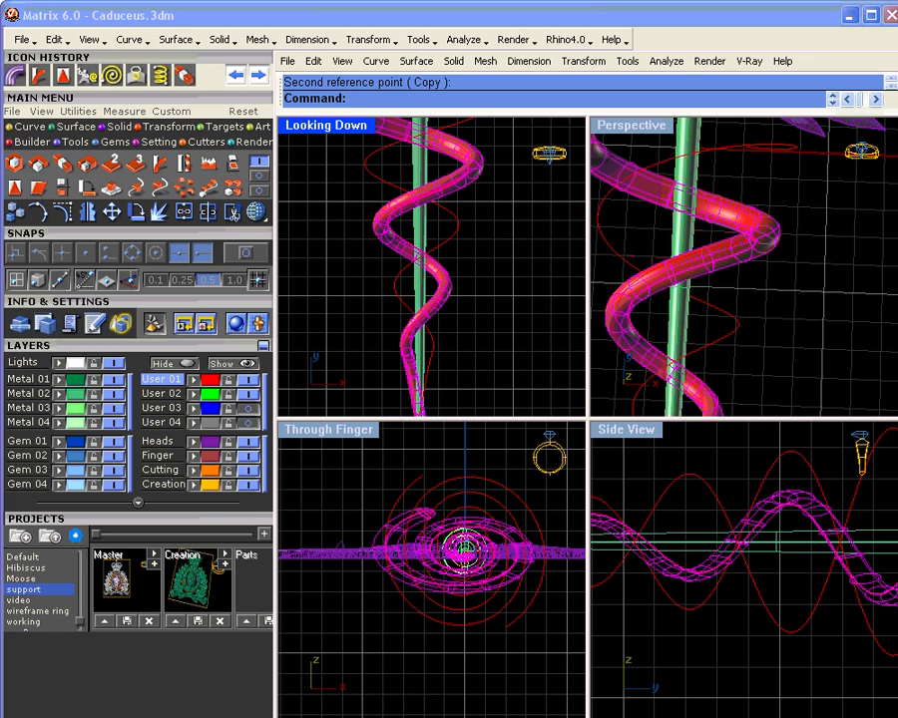
mouse_move(767, 275)
right_down()
mouse_move(724, 233)
mouse_move(723, 179)
mouse_move(751, 266)
mouse_move(757, 260)
mouse_move(794, 278)
mouse_move(776, 258)
right_up()
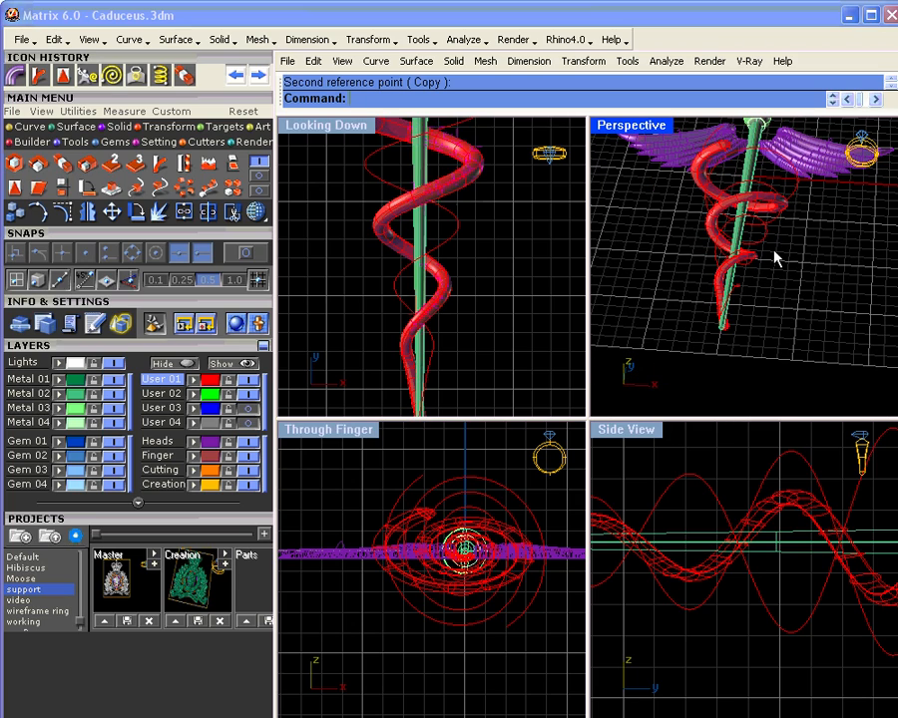
right_drag(763, 192, 761, 235)
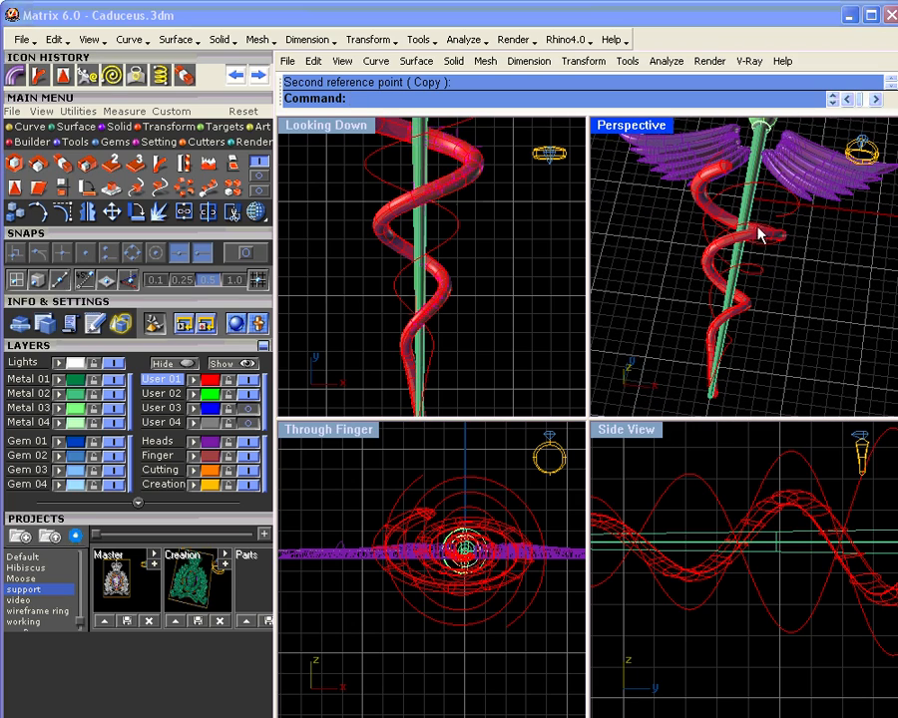
click(759, 234)
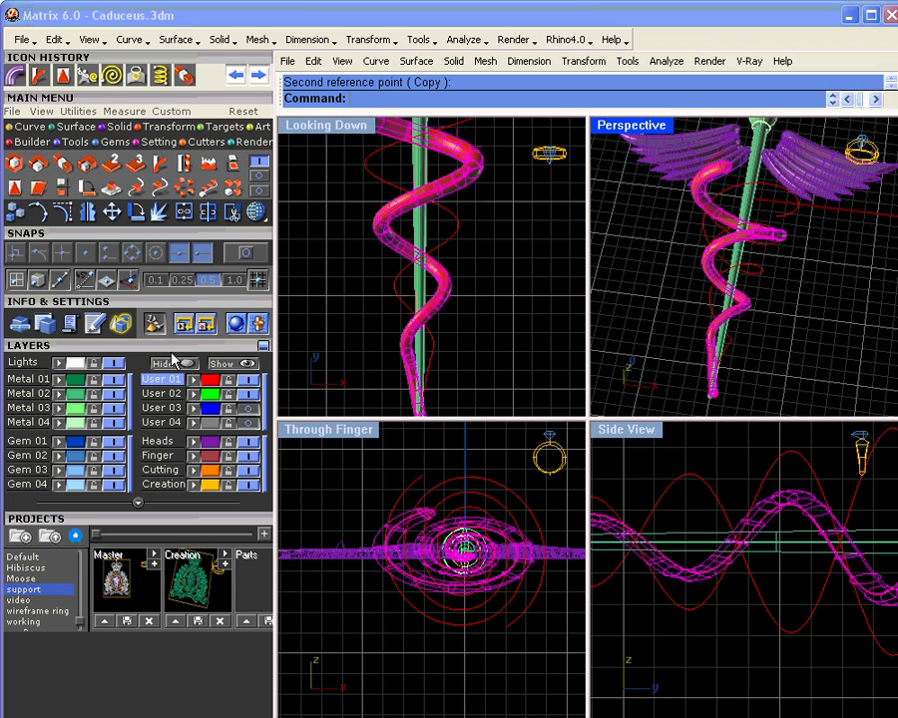
click(60, 379)
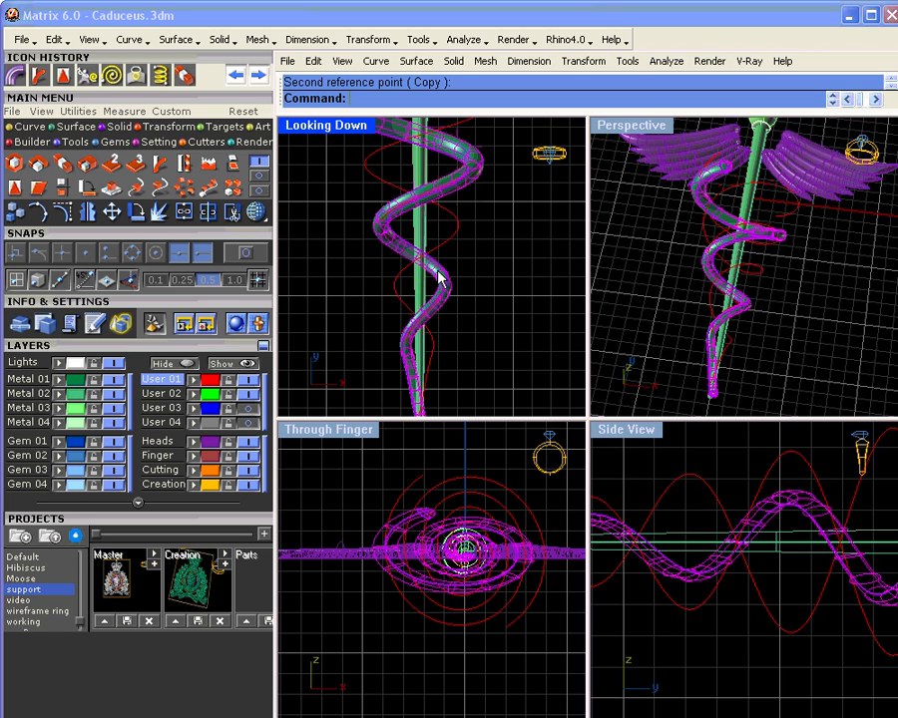
- Rotate a copy of the snake pipe half a turn around W0,0,0 in the Through Finger view
right_click(137, 214)
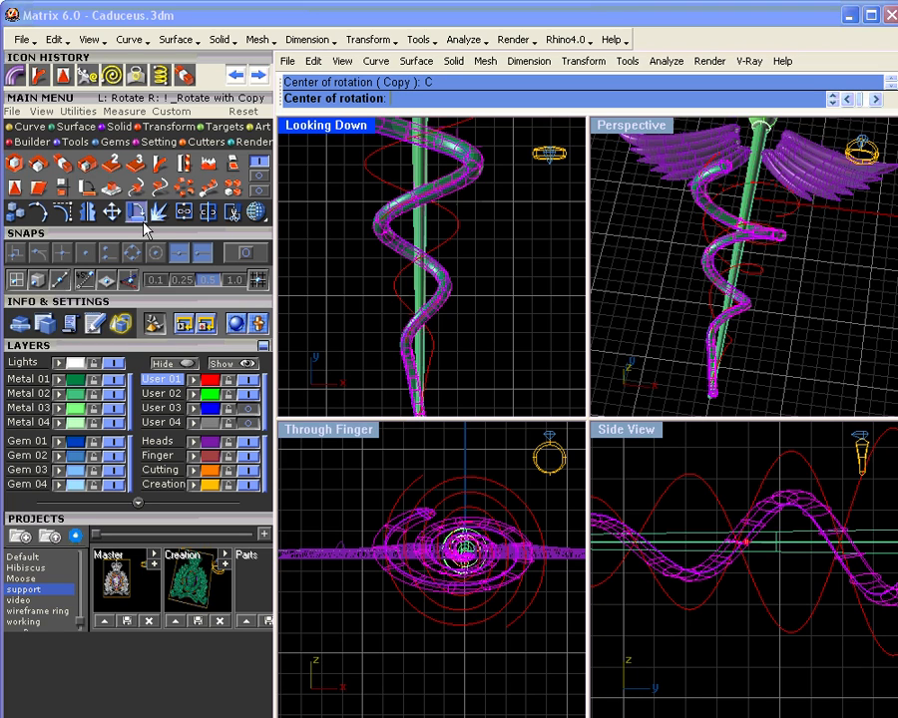
key(0)
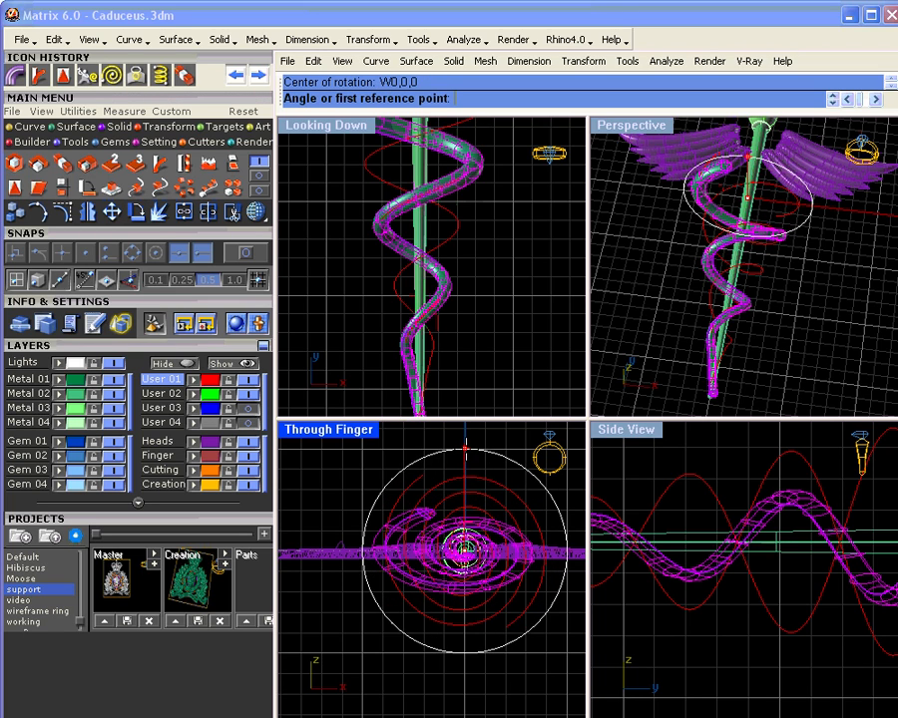
click(465, 447)
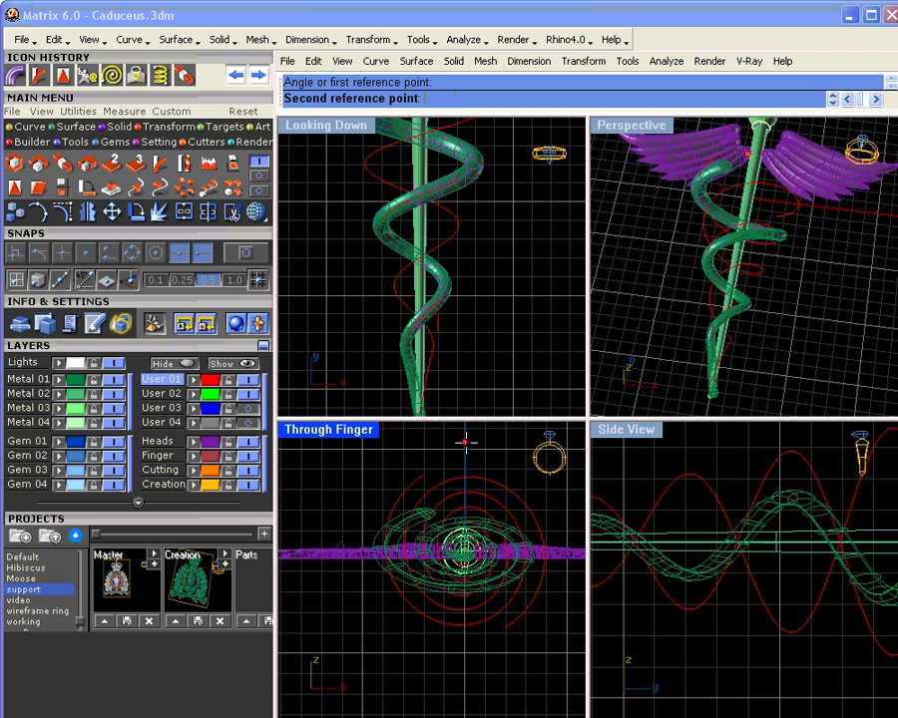
click(503, 666)
click(495, 279)
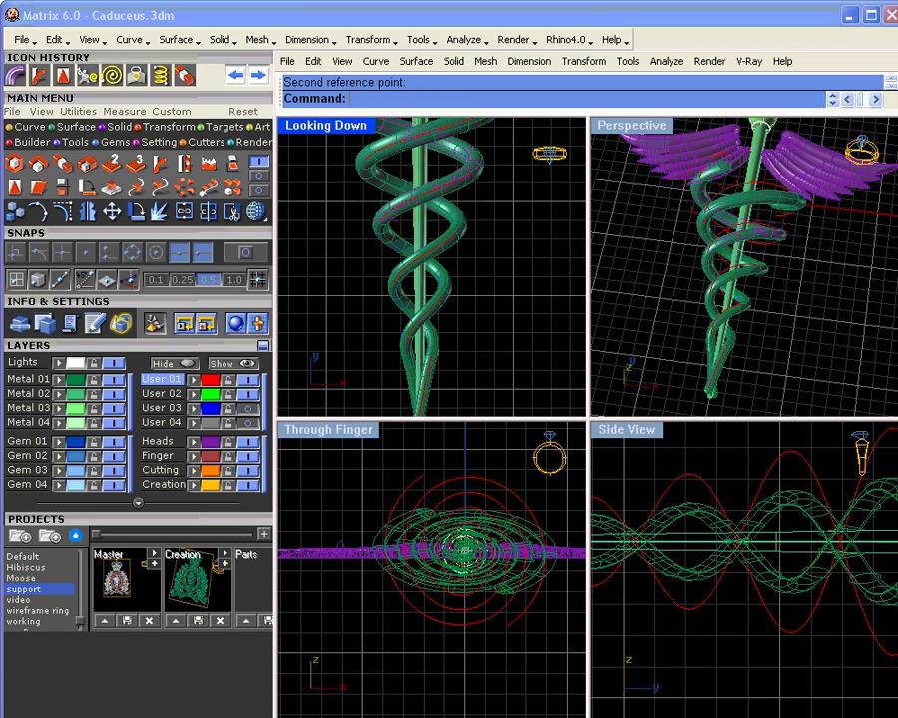
- Bend the upper end of the rotated snake pipe back across the staff in the Side View, with Copy=No and Symmetric=No
scroll(451, 245, down, 5)
right_drag(451, 245, 441, 285)
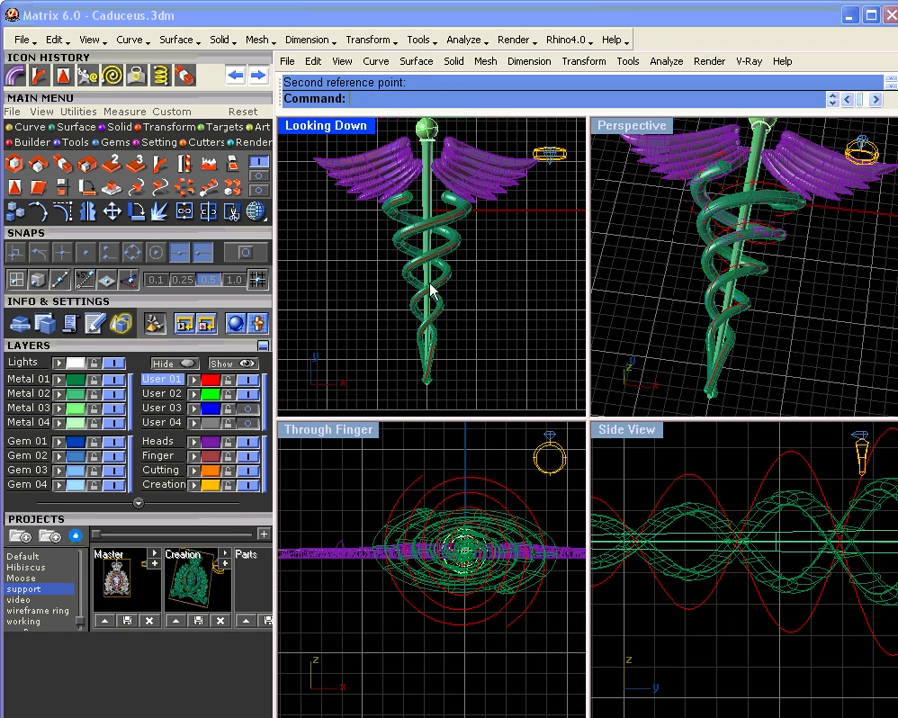
scroll(451, 207, up, 4)
click(443, 197)
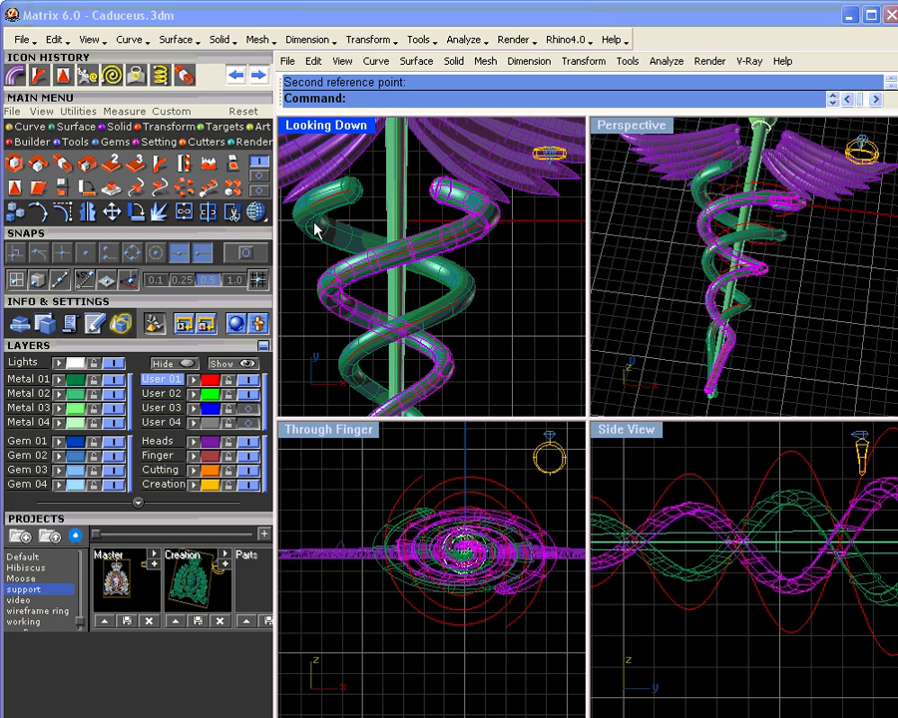
click(161, 165)
scroll(629, 562, up, 2)
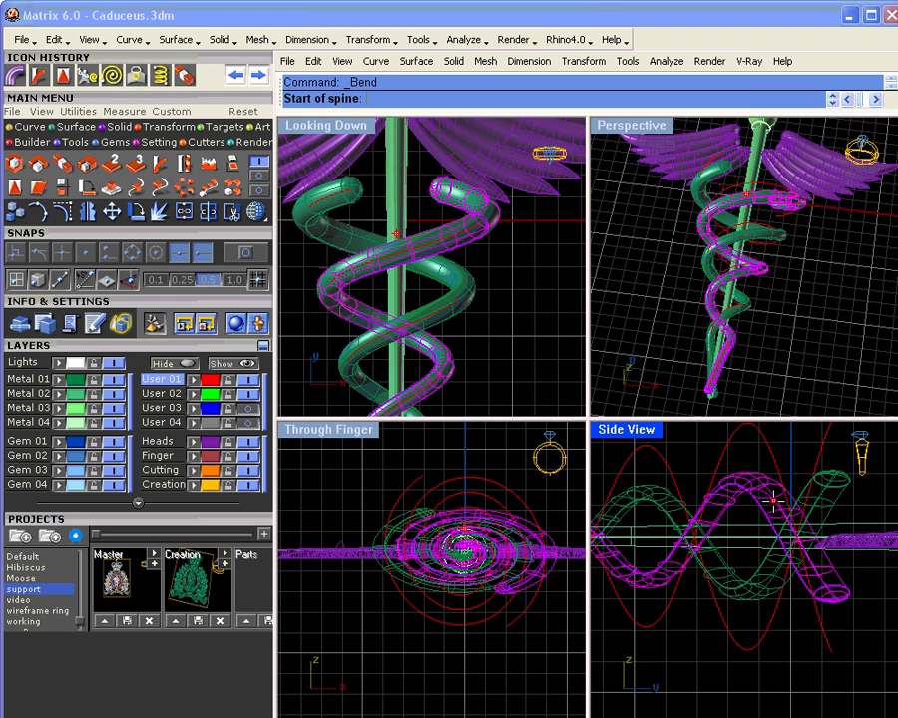
click(776, 506)
click(858, 643)
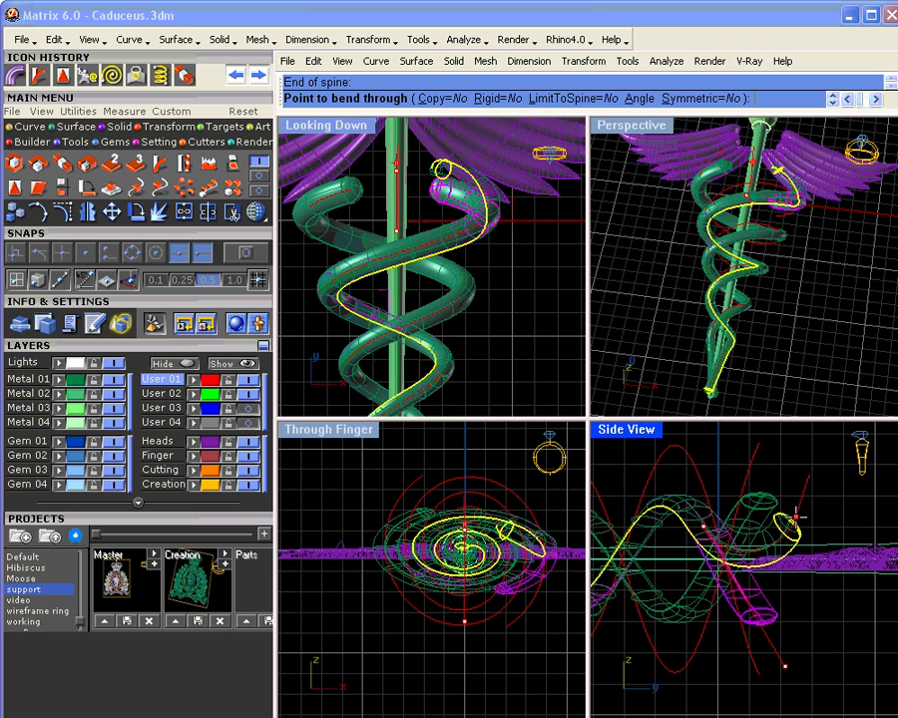
click(800, 521)
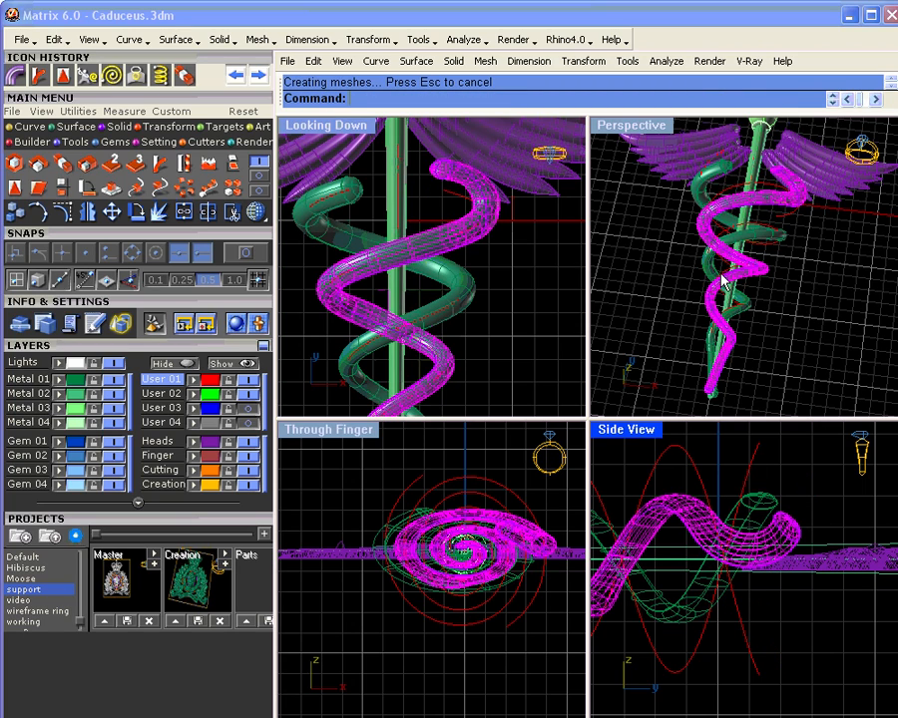
- Shorten the rotated snake pipe slightly along the staff with Scale 1-D from the staff's lower tip in the Looking Down view
right_drag(722, 274, 736, 340)
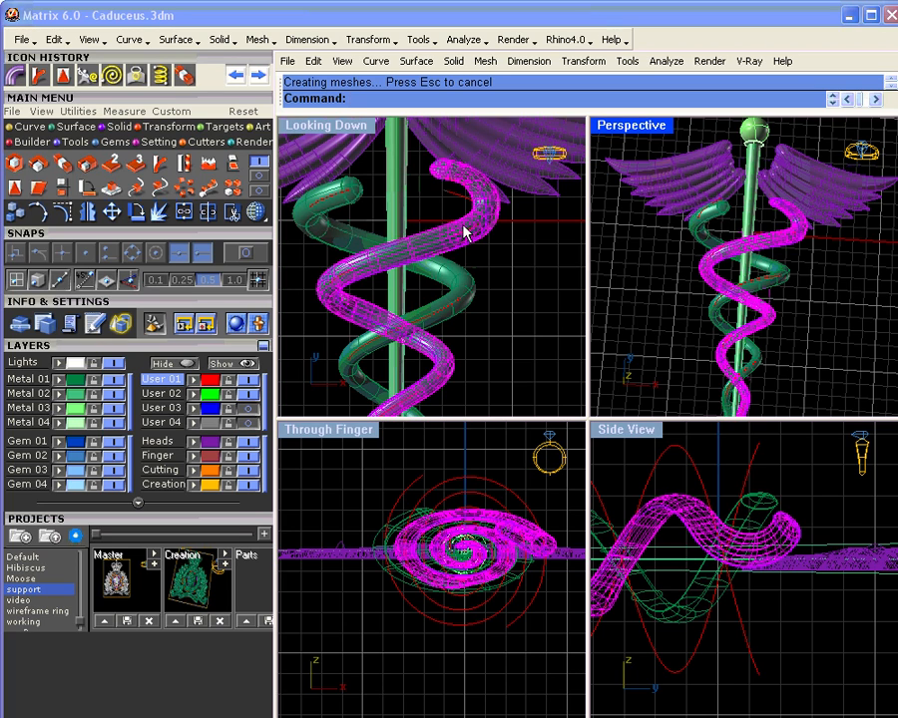
scroll(464, 232, down, 5)
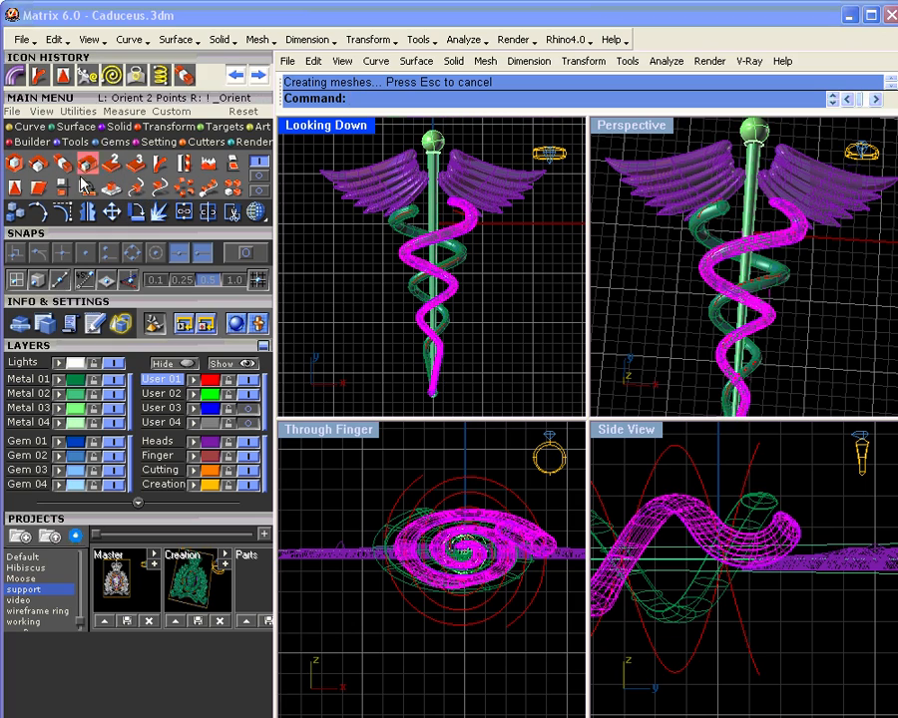
click(63, 165)
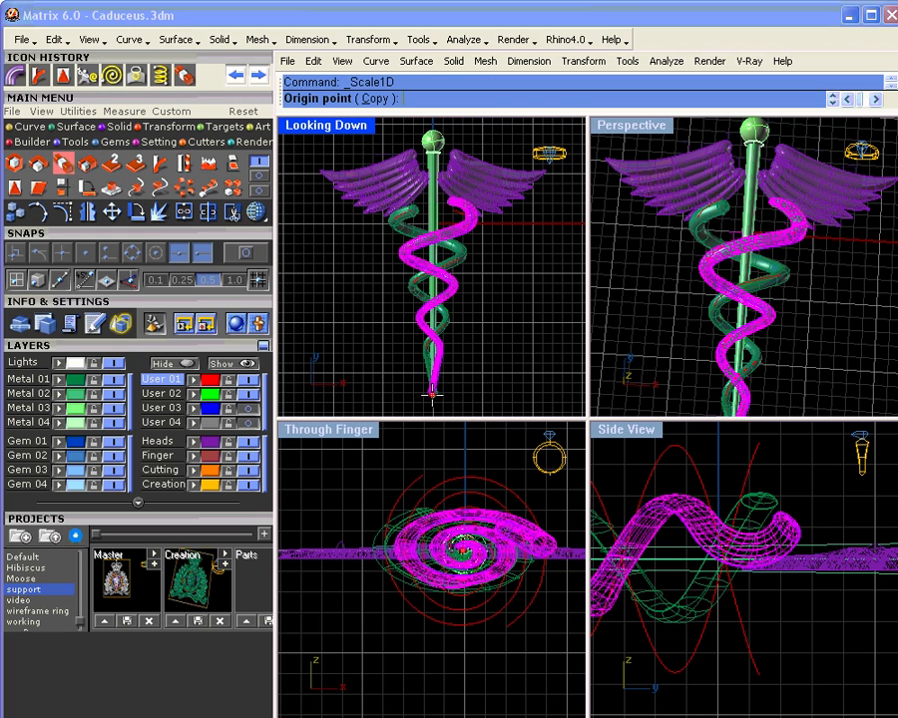
click(431, 392)
scroll(431, 199, up, 3)
click(431, 176)
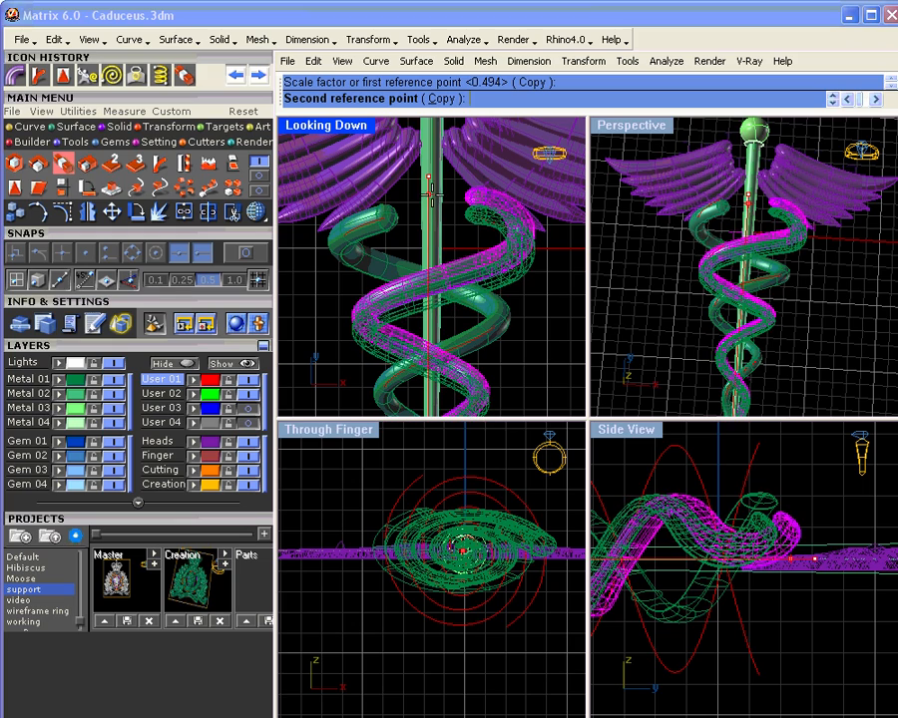
click(434, 198)
key(Return)
key(Escape)
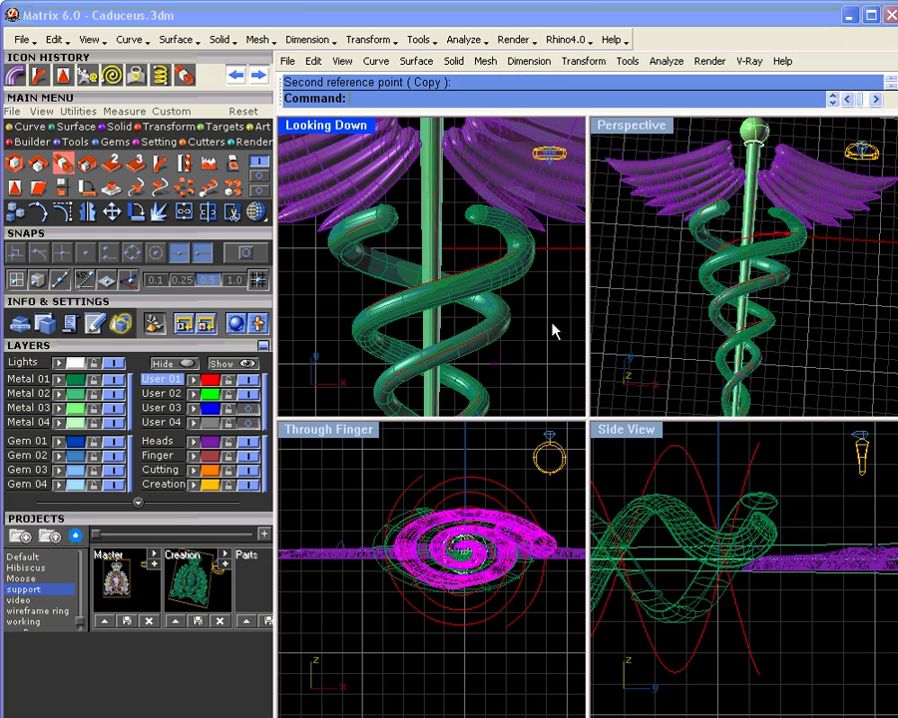
scroll(439, 280, down, 4)
right_drag(471, 301, 474, 286)
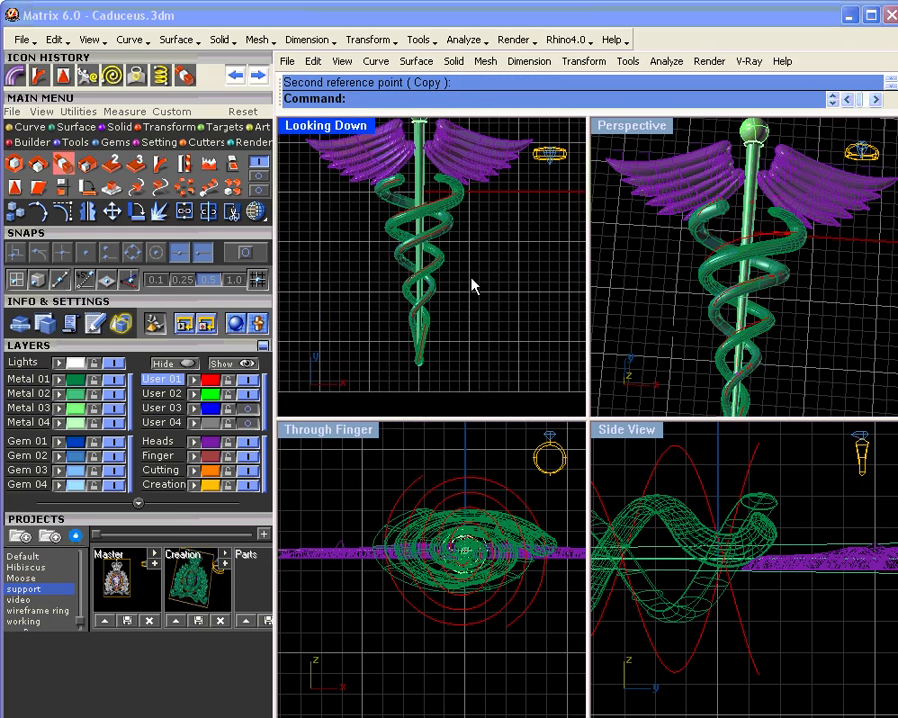
right_drag(746, 287, 771, 291)
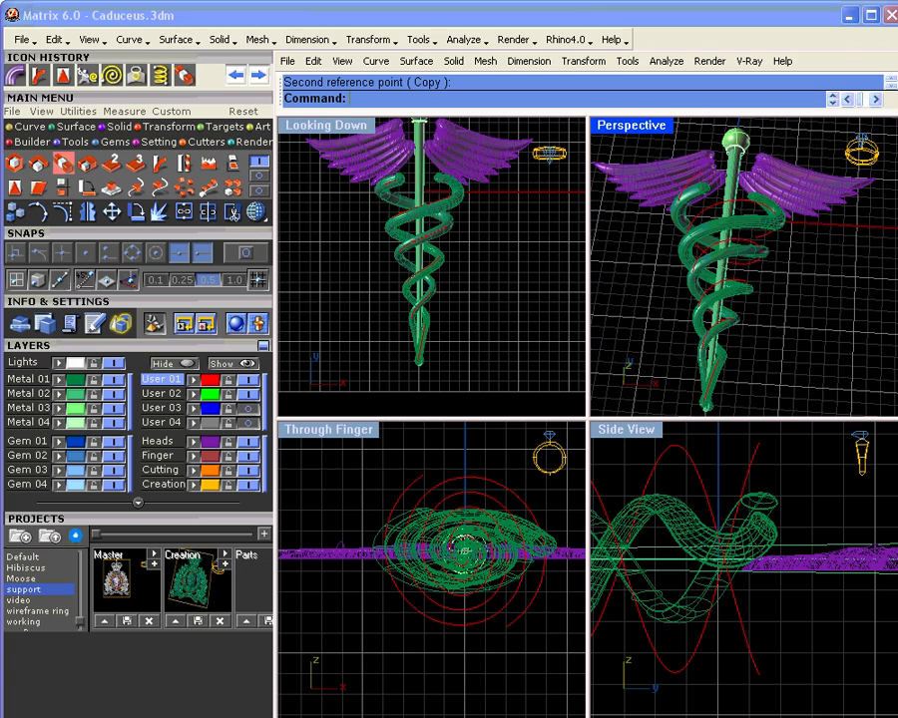
- Undo the lengthwise scale, the bend and the rotated copy of the snake pipe
click(235, 75)
click(235, 75)
click(236, 75)
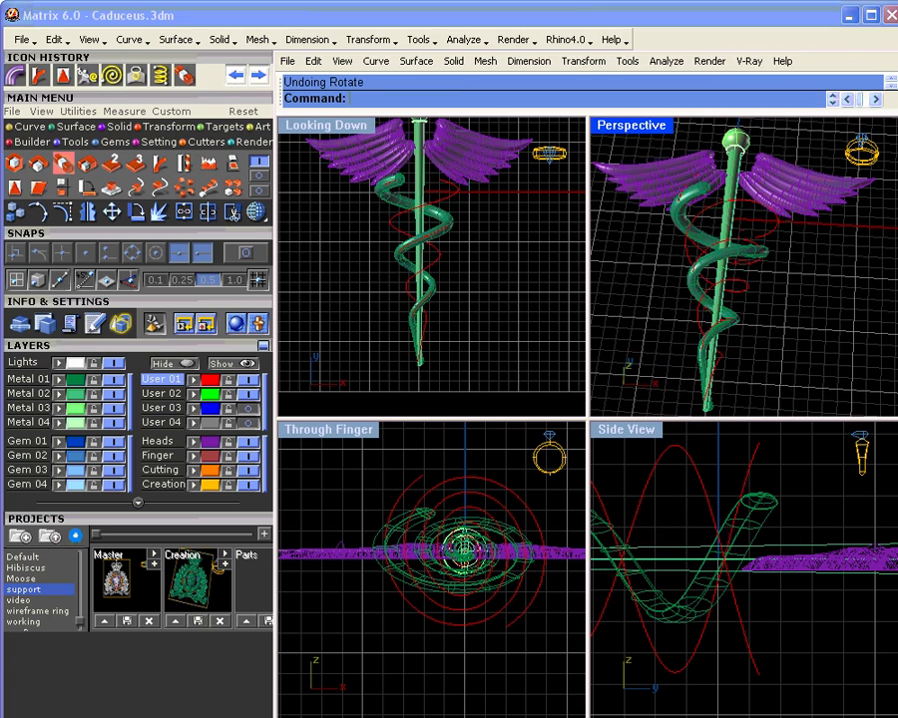
- Extract the snake's long body surface from its end caps in the maximized Perspective view and assign it to the Cutting layer
double_click(628, 128)
right_drag(628, 300, 557, 325)
scroll(573, 371, down, 5)
shift+right_drag(567, 409, 531, 437)
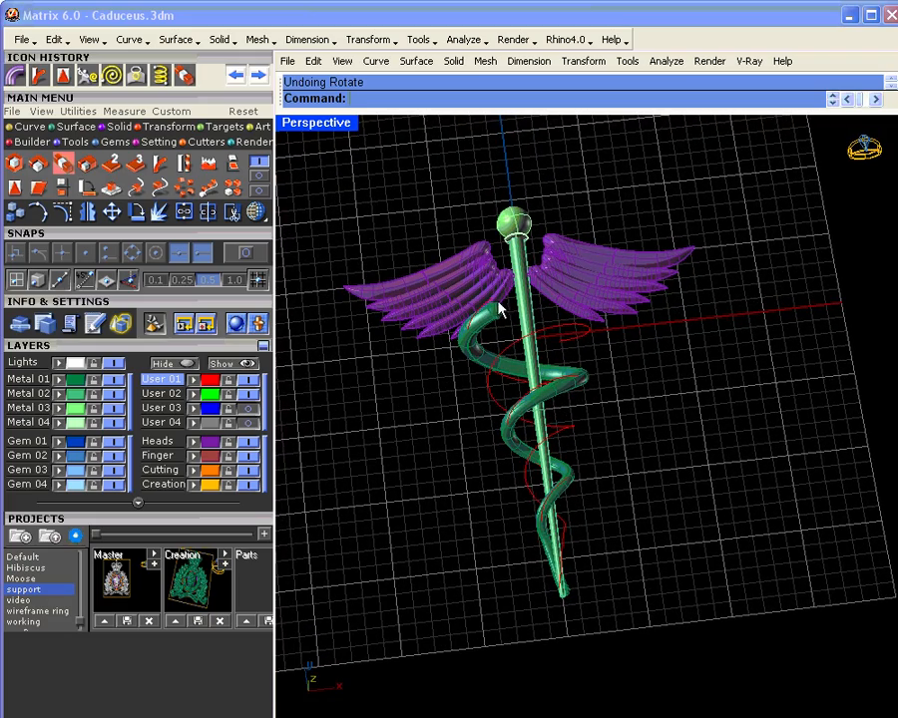
right_drag(527, 368, 560, 411)
click(78, 127)
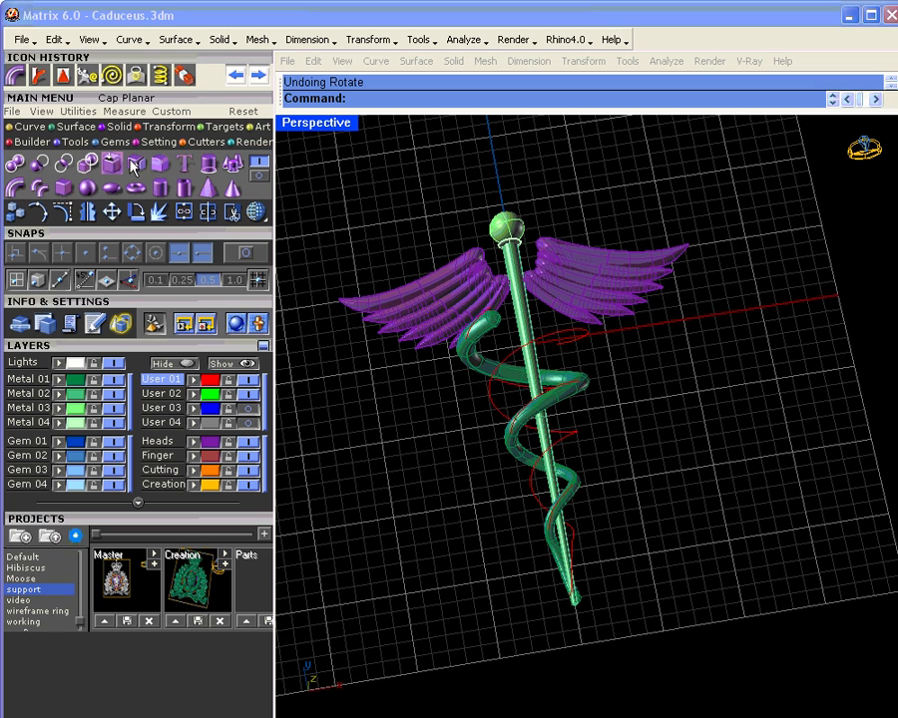
click(112, 164)
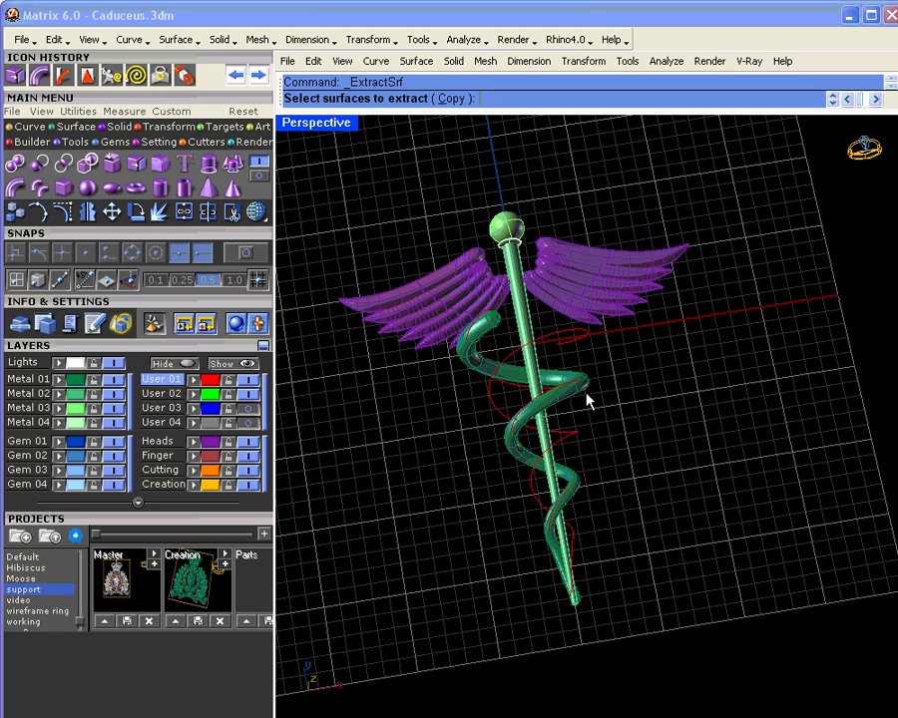
click(571, 401)
key(Return)
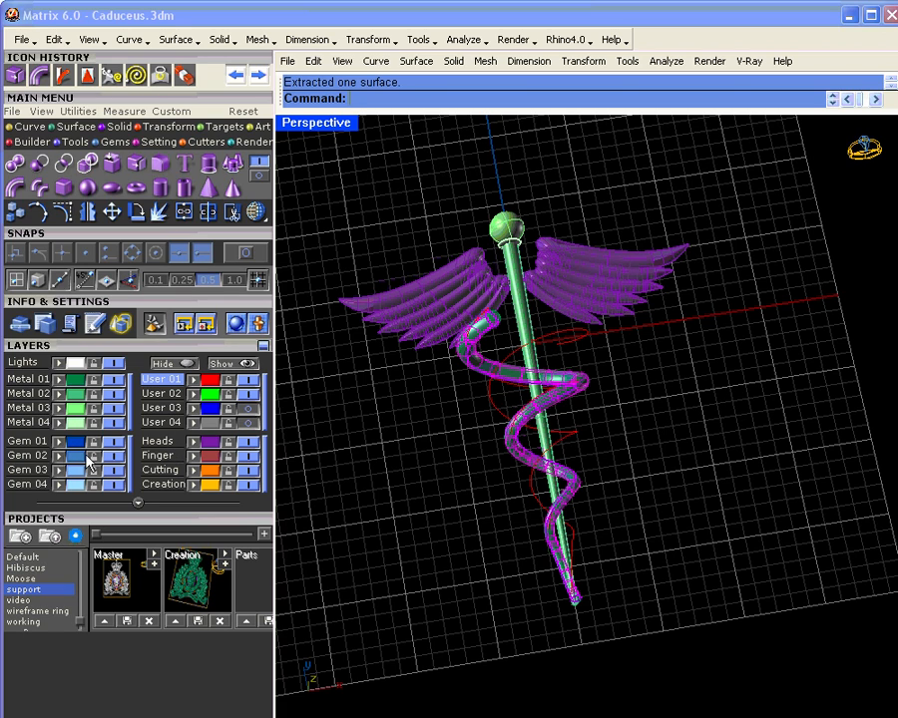
click(773, 403)
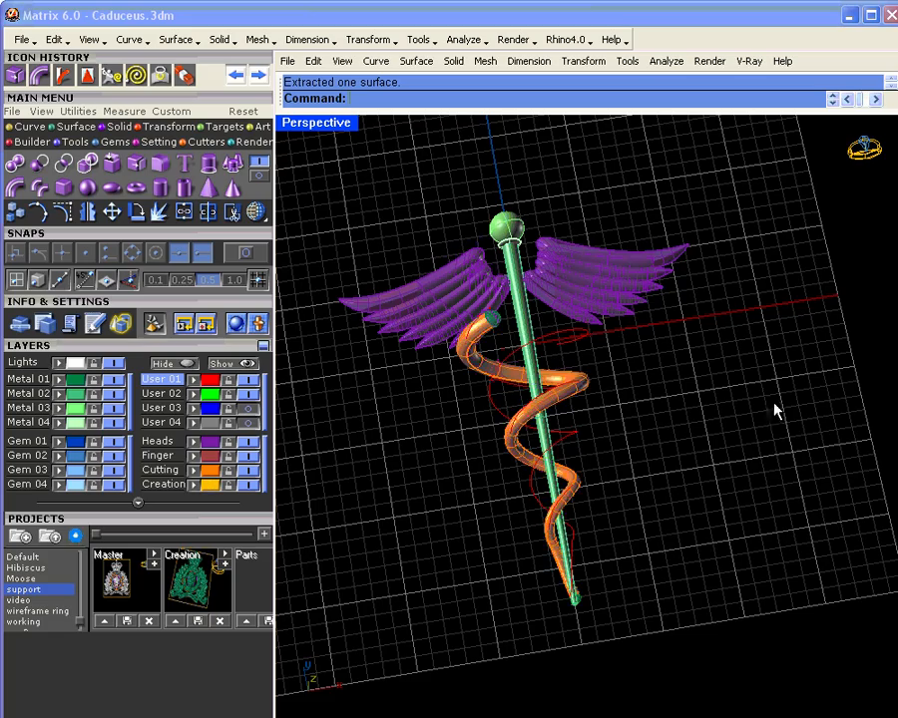
- Display the naked edges of the extracted snake body surface and examine both open ends
right_drag(570, 419, 521, 402)
click(564, 379)
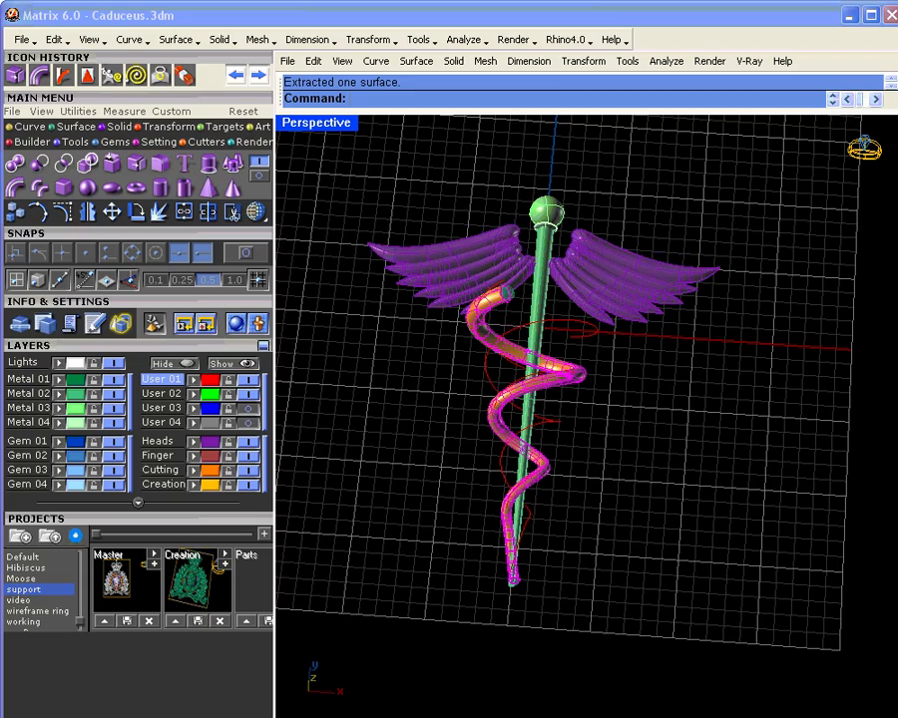
scroll(507, 309, up, 3)
scroll(507, 310, up, 8)
right_drag(497, 344, 529, 305)
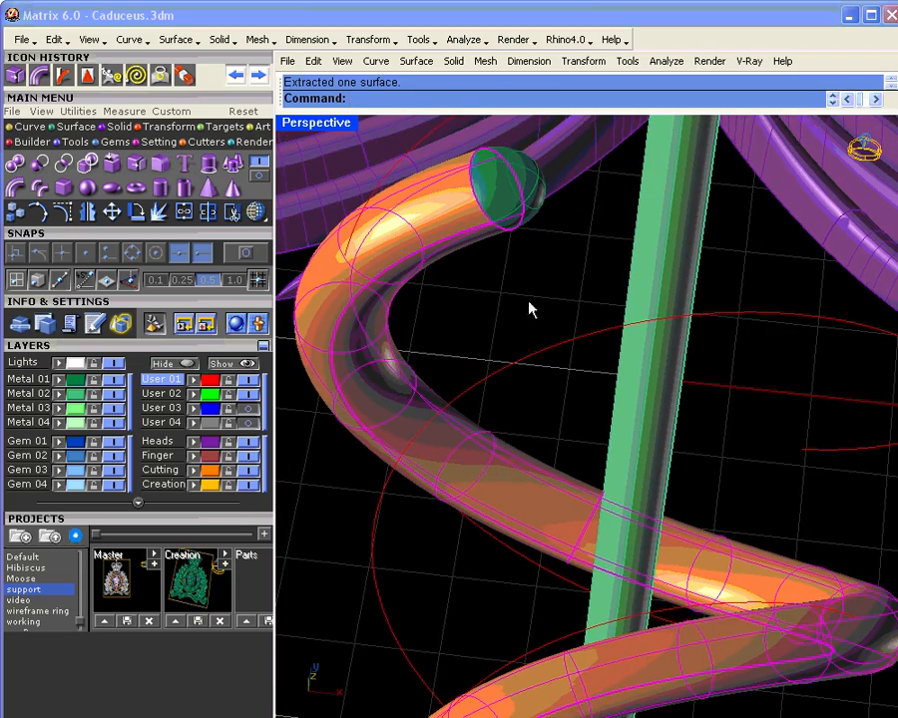
click(72, 111)
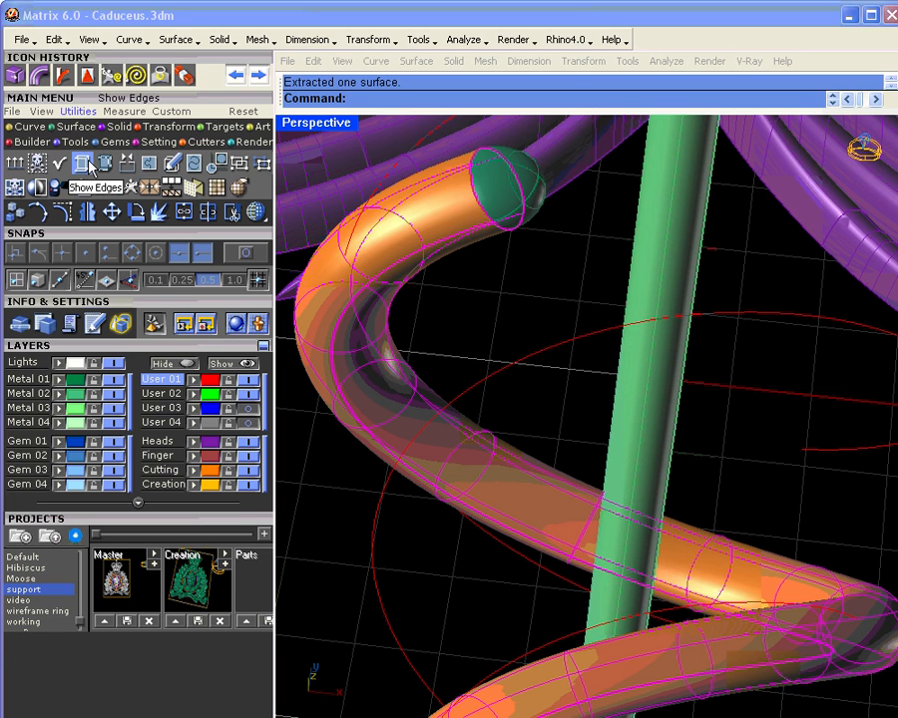
click(85, 167)
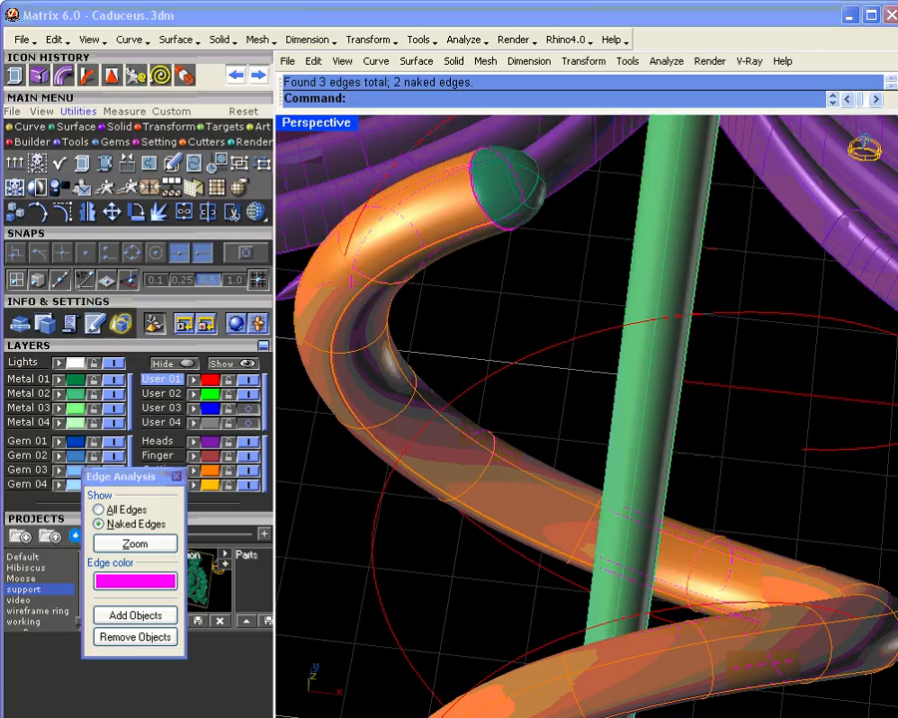
scroll(528, 284, down, 8)
mouse_move(545, 298)
right_down()
mouse_move(507, 316)
mouse_move(457, 207)
mouse_move(401, 151)
mouse_move(316, 208)
mouse_move(812, 186)
mouse_move(756, 242)
mouse_move(369, 302)
mouse_move(539, 300)
right_up()
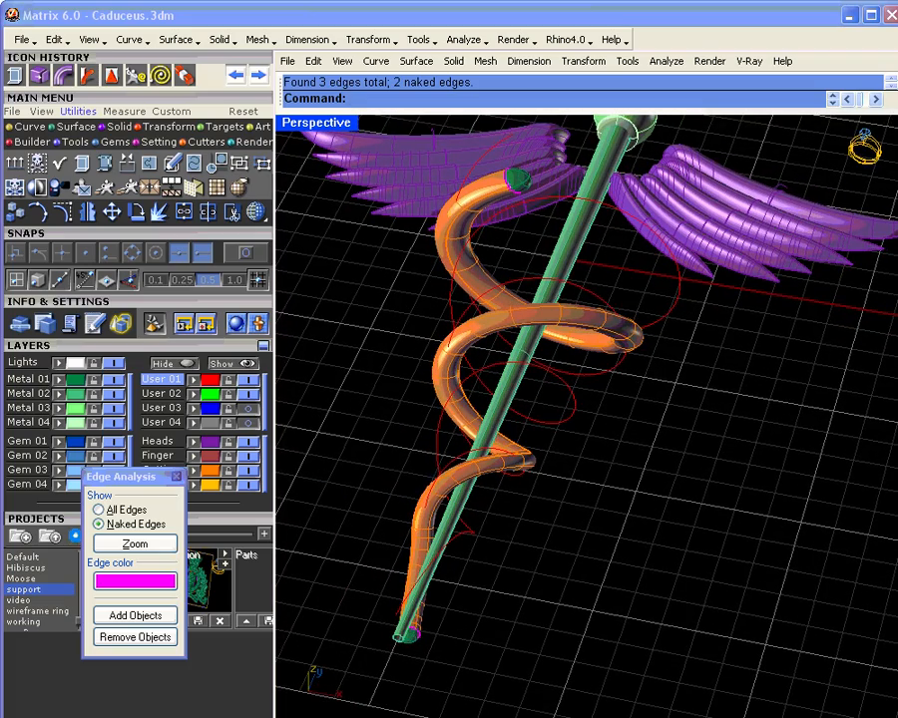
- Switch the edge analysis to All Edges and inspect how the seam runs along the snake body
click(99, 510)
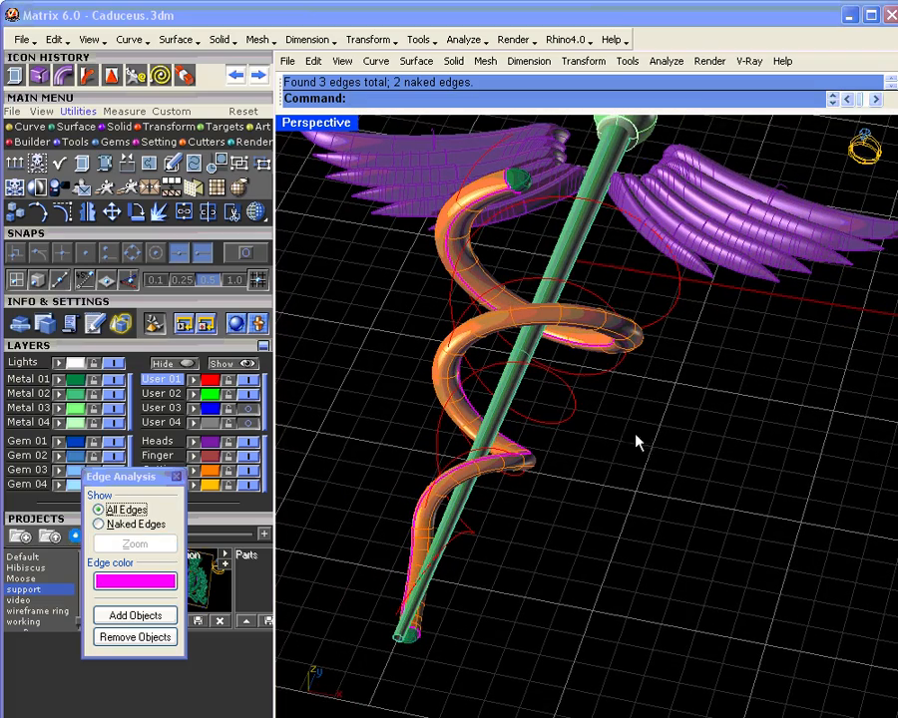
right_drag(638, 443, 626, 471)
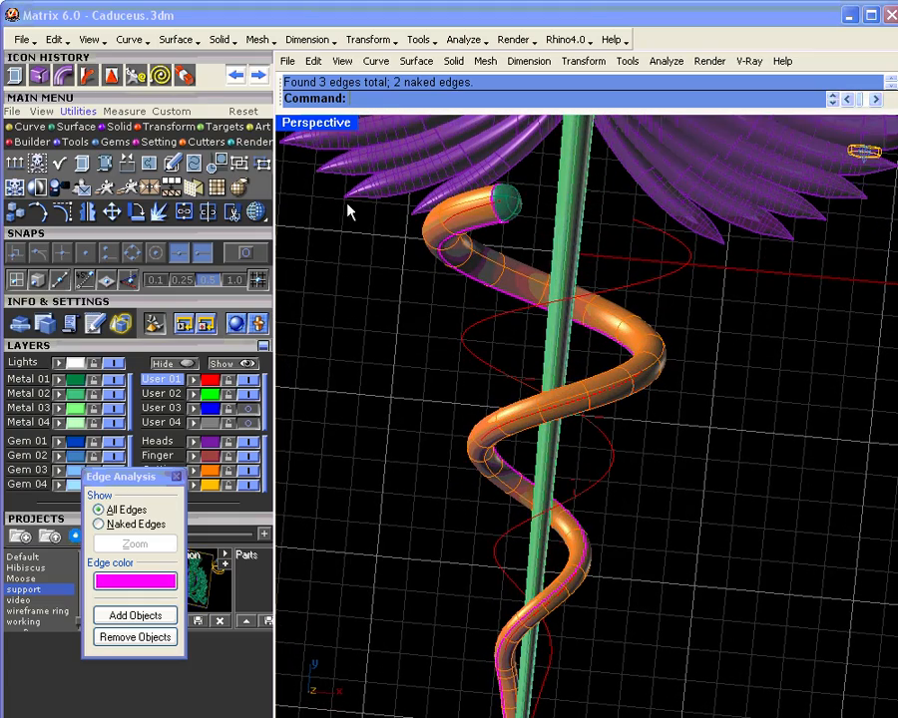
right_drag(528, 447, 532, 414)
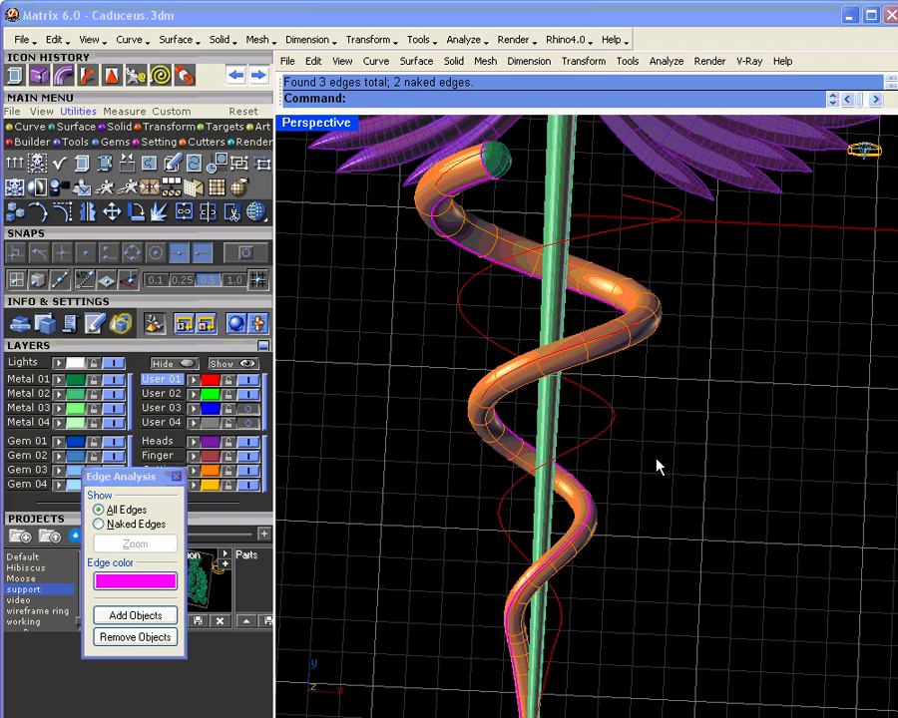
right_click(656, 459)
click(619, 317)
key(Return)
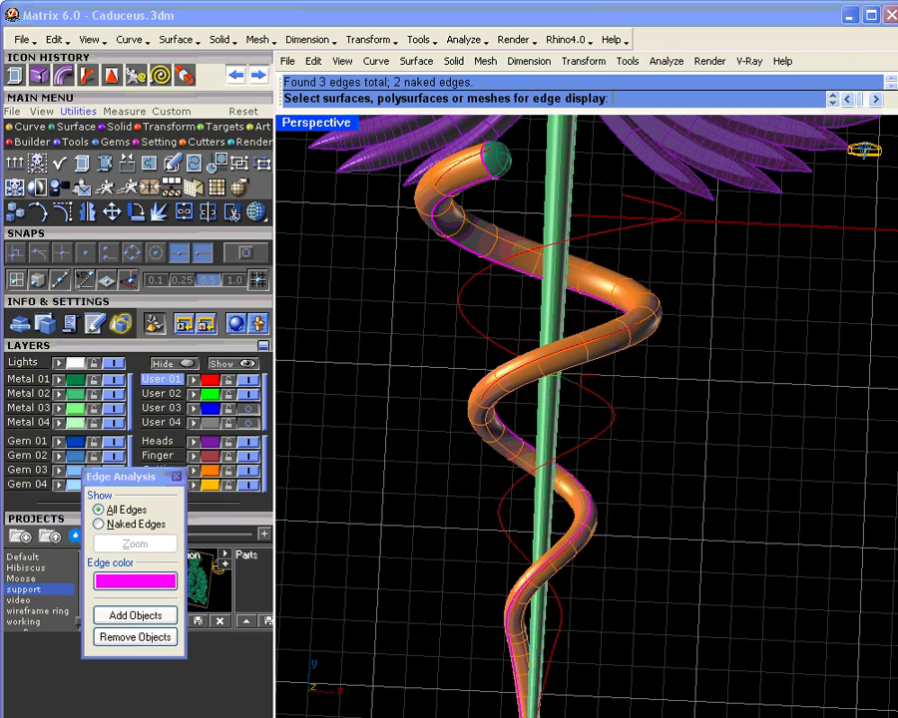
- Move the snake body's surface seam with SrfSeam to the wing-facing side of its upper end and check its course along the coils
click(641, 306)
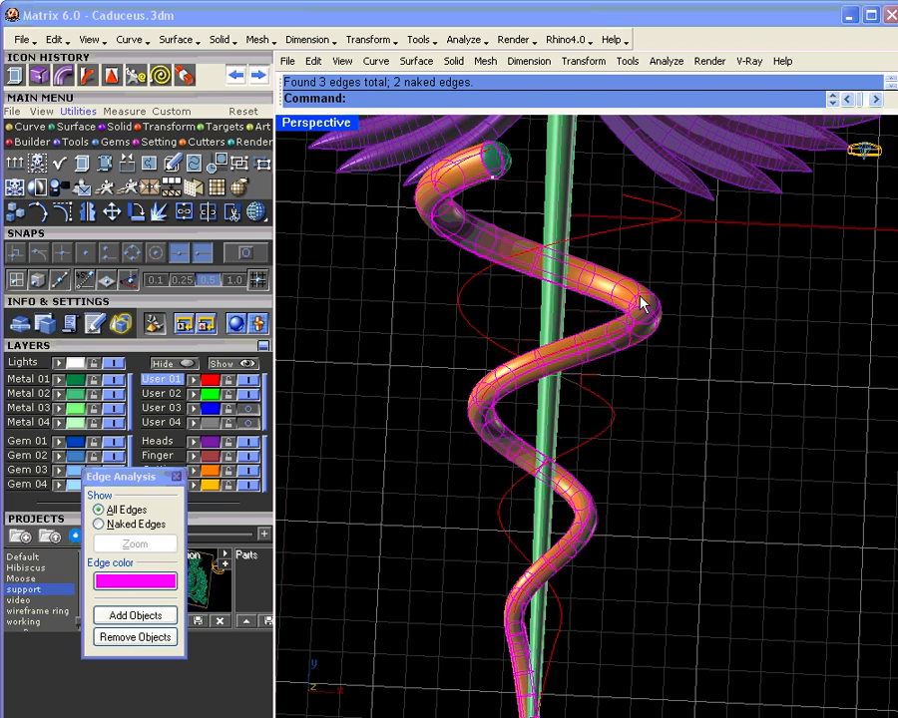
text(Sr)
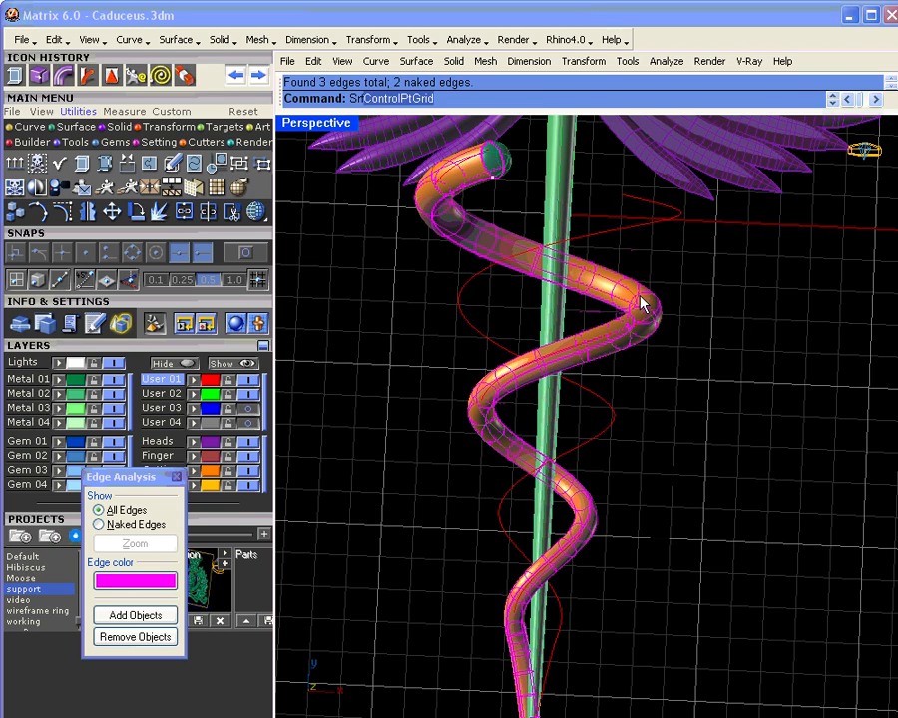
text(fSeam)
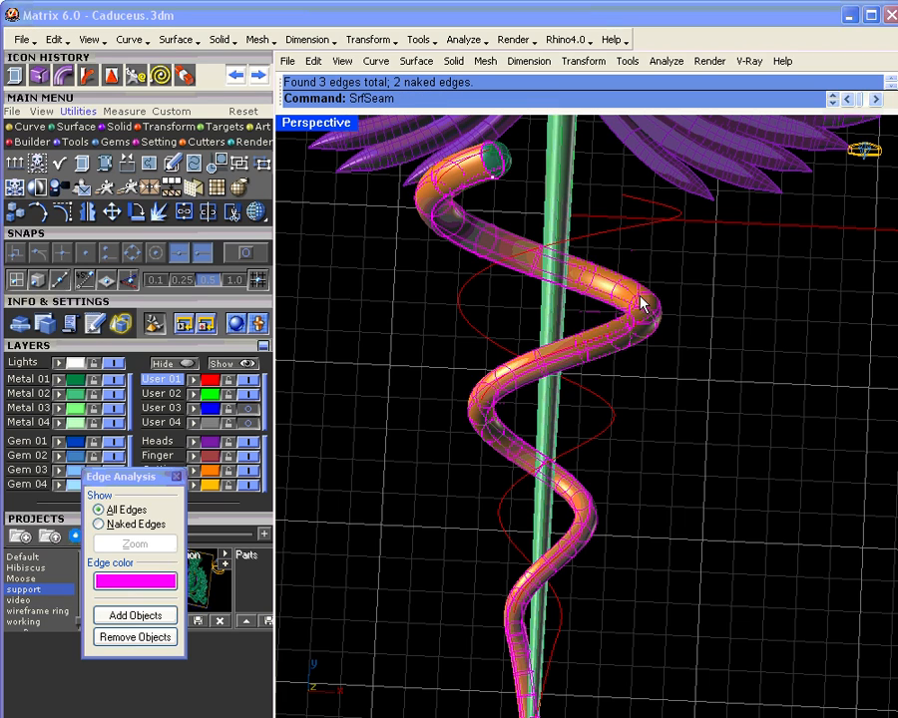
key(Return)
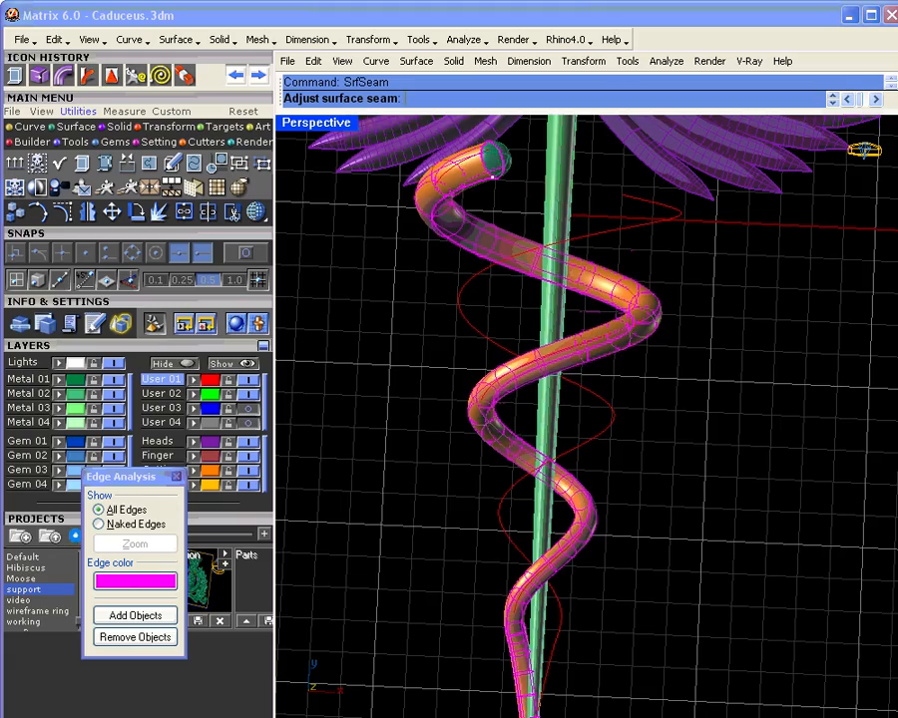
right_drag(364, 141, 576, 225)
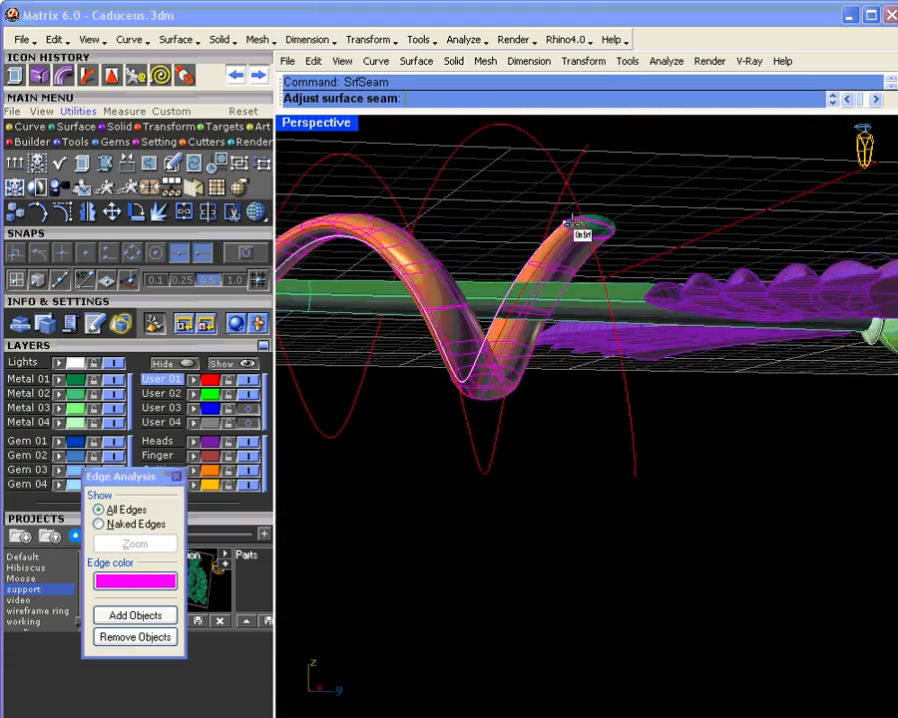
scroll(576, 225, up, 5)
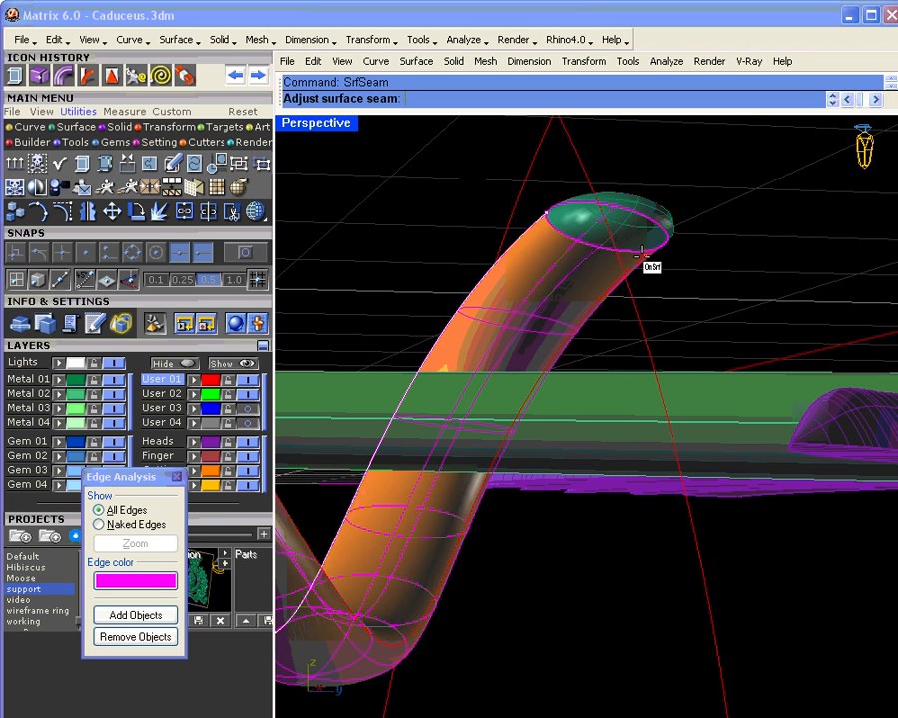
scroll(642, 256, down, 4)
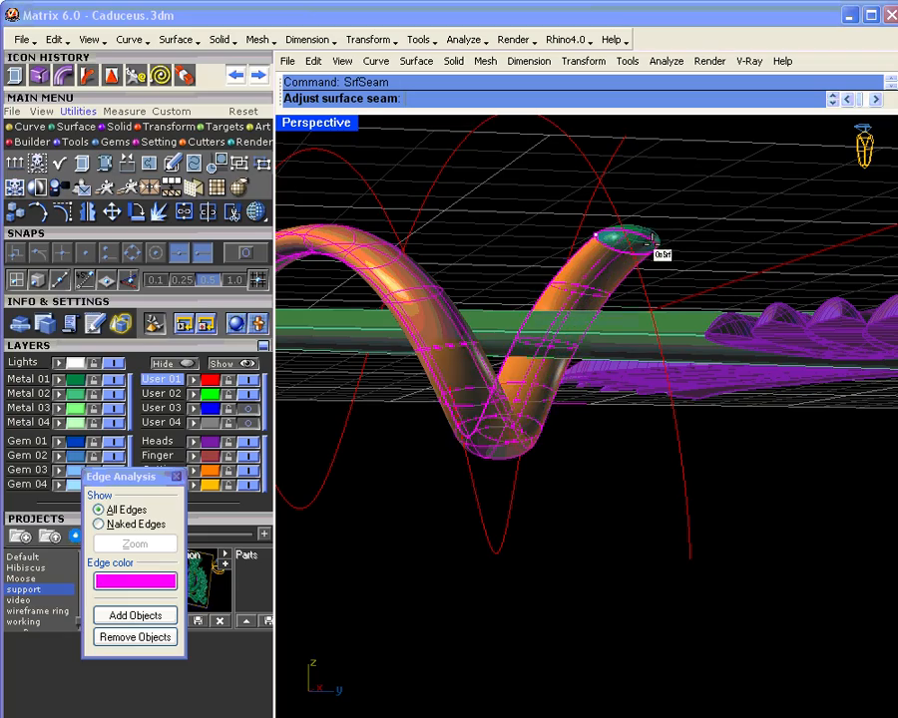
right_drag(650, 242, 469, 328)
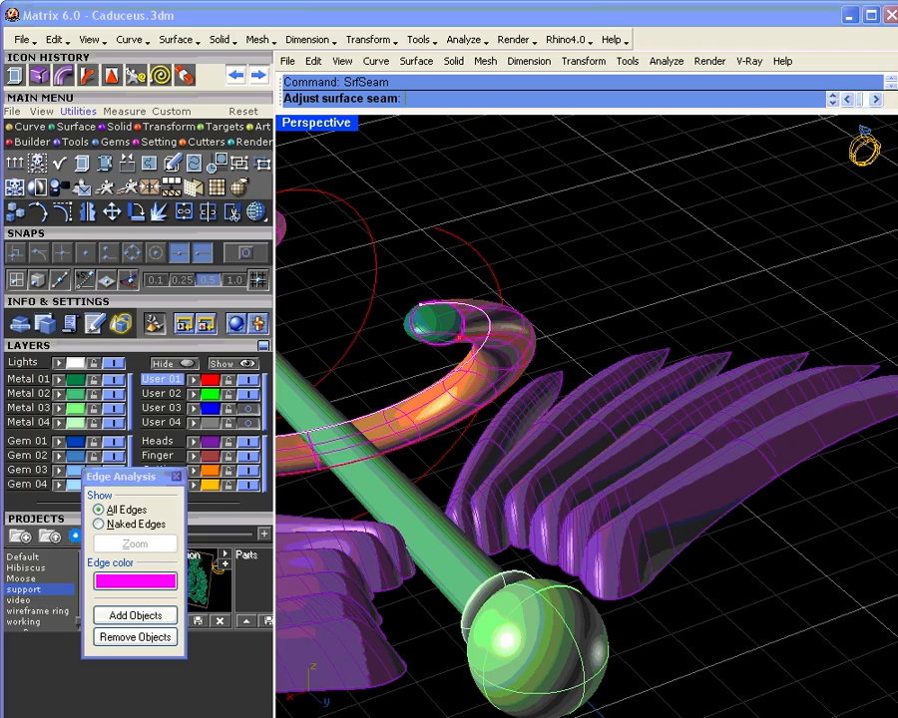
click(474, 325)
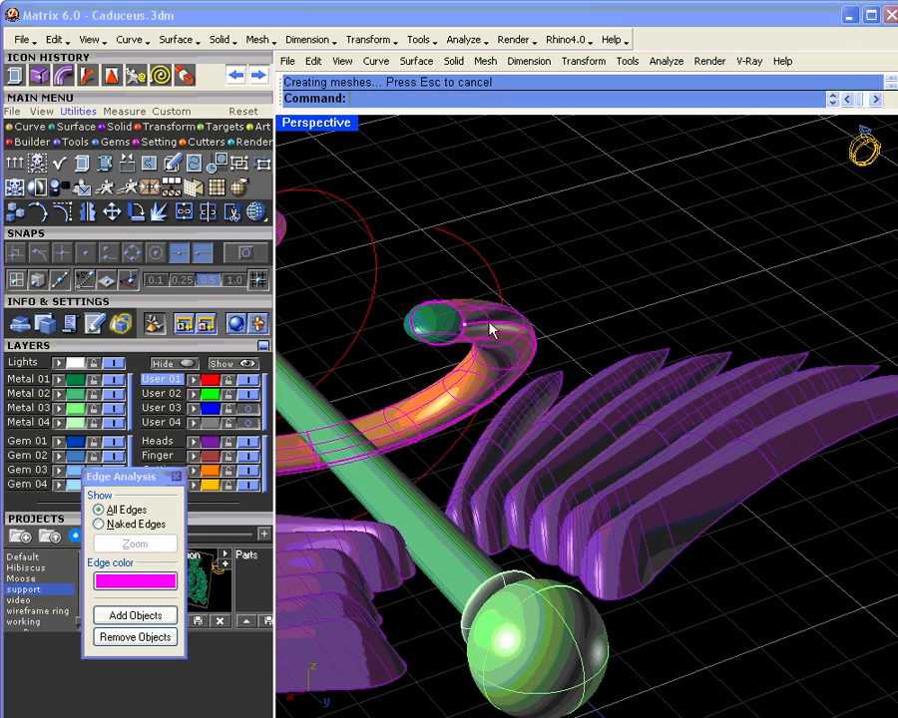
scroll(489, 323, down, 10)
right_drag(385, 365, 726, 444)
shift+right_drag(714, 653, 628, 473)
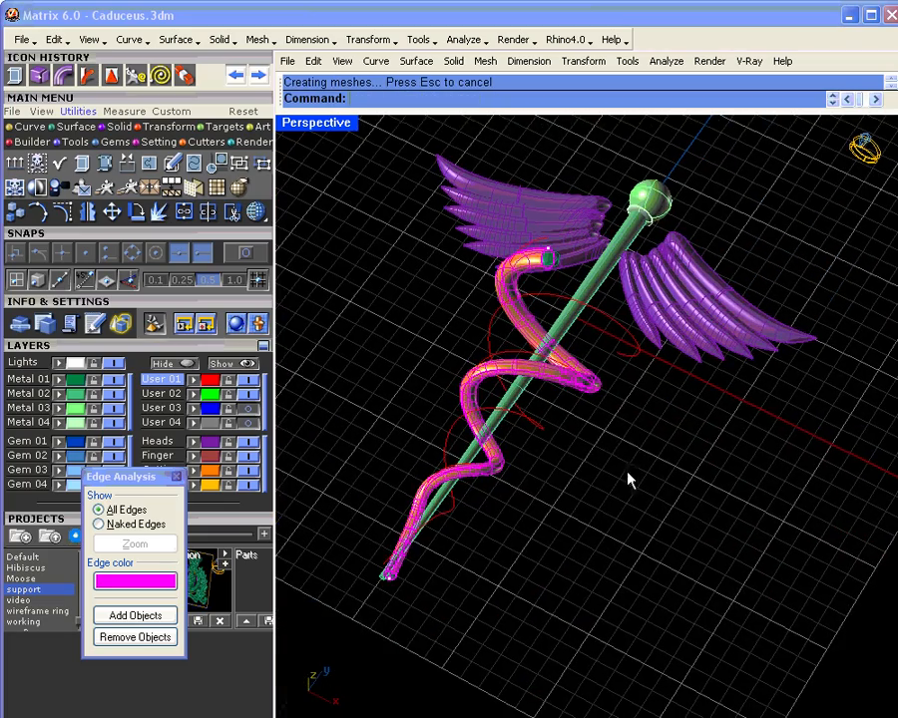
right_drag(533, 464, 617, 528)
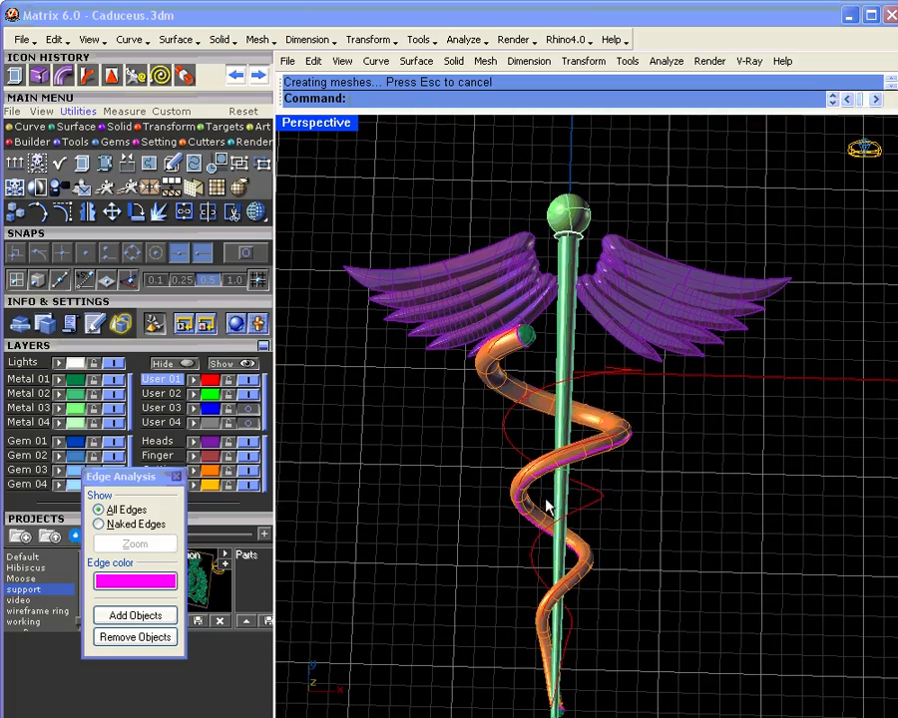
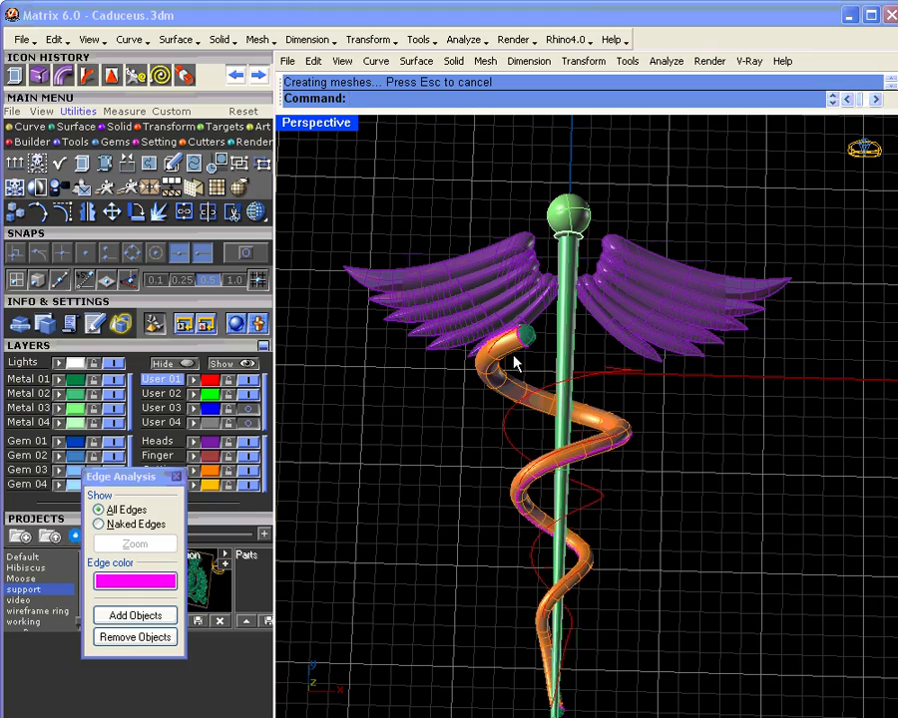
right_drag(511, 373, 513, 472)
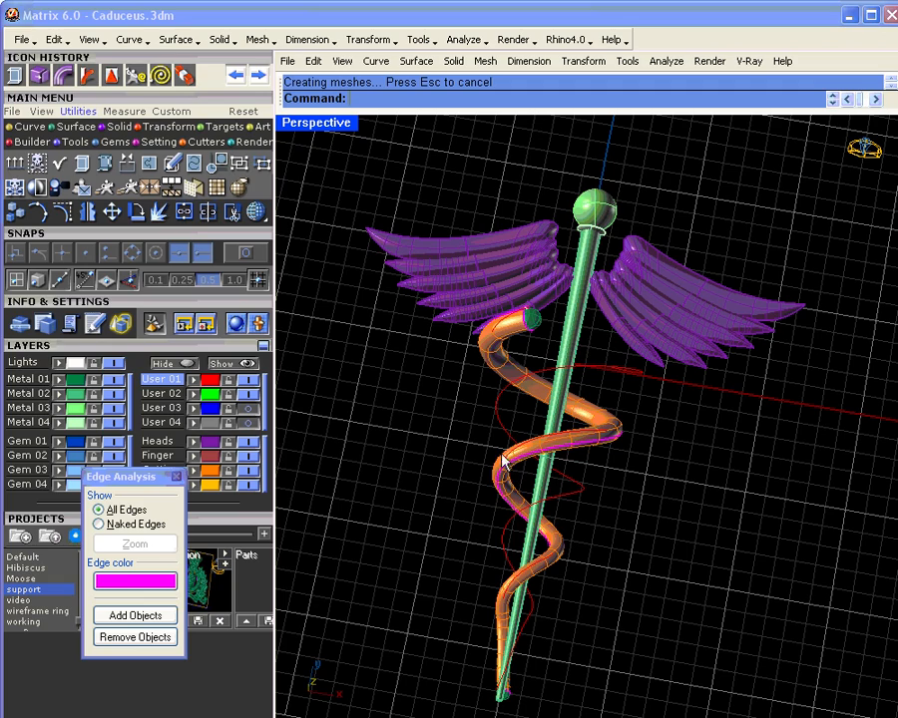
- Close the edge analysis and create the UV curves of the snake body surface with Create UV Curves
click(176, 476)
right_drag(385, 308, 528, 399)
click(595, 402)
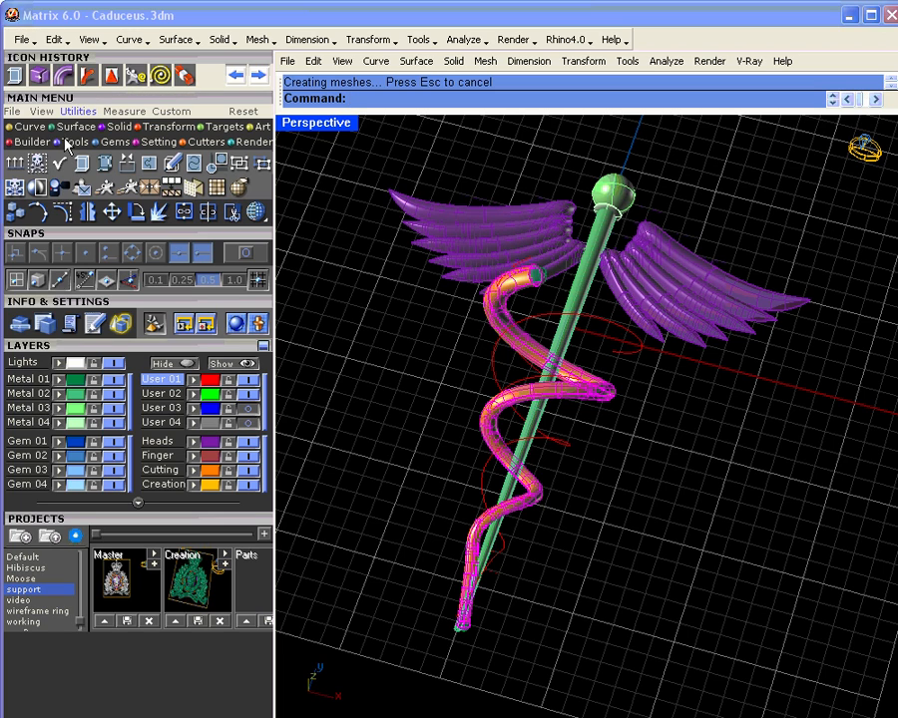
click(14, 127)
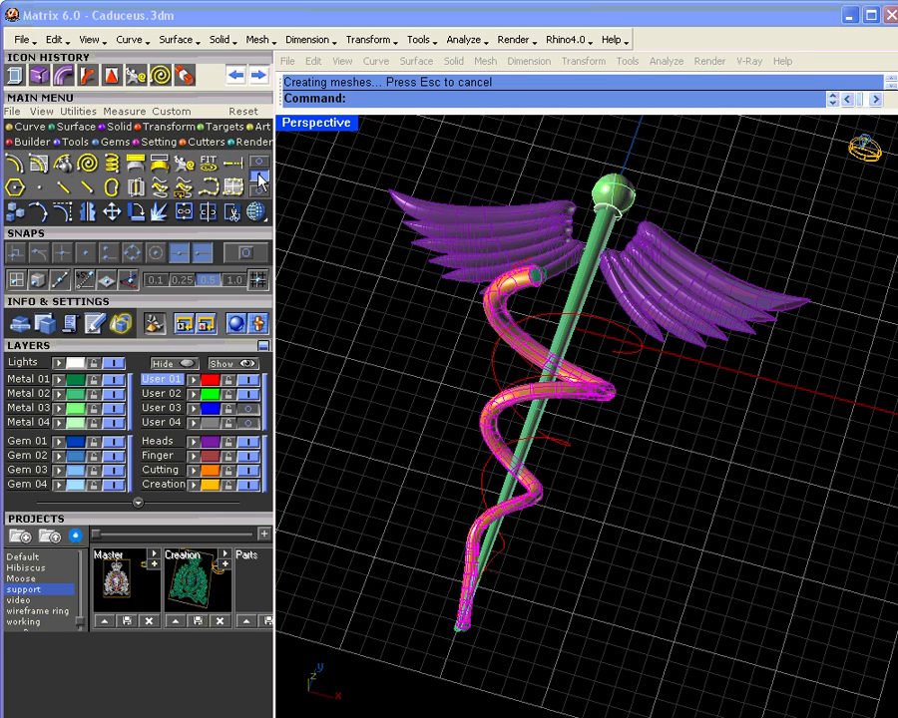
click(137, 166)
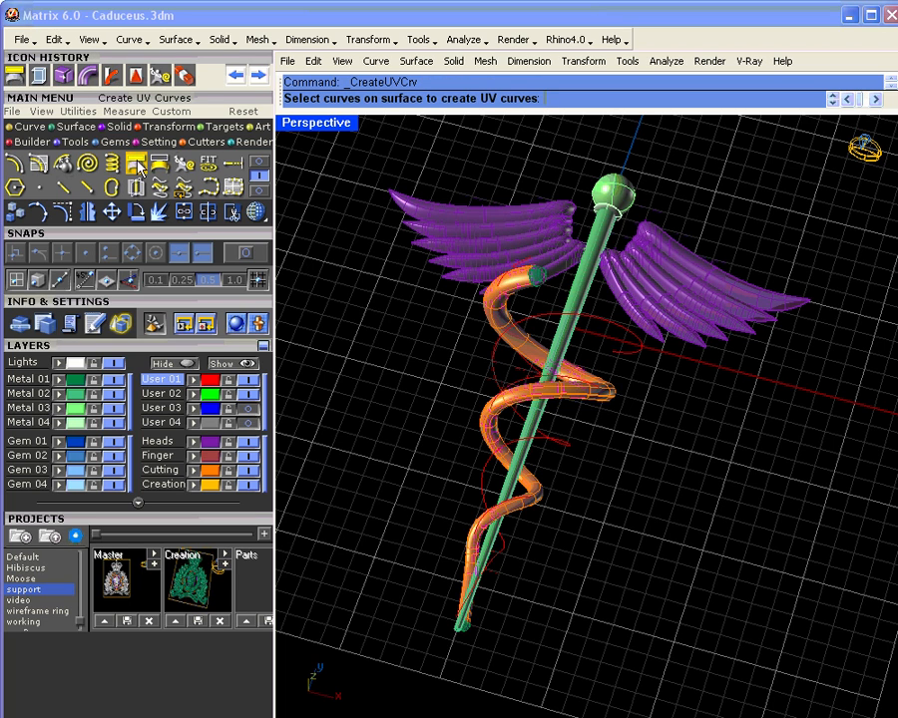
click(555, 375)
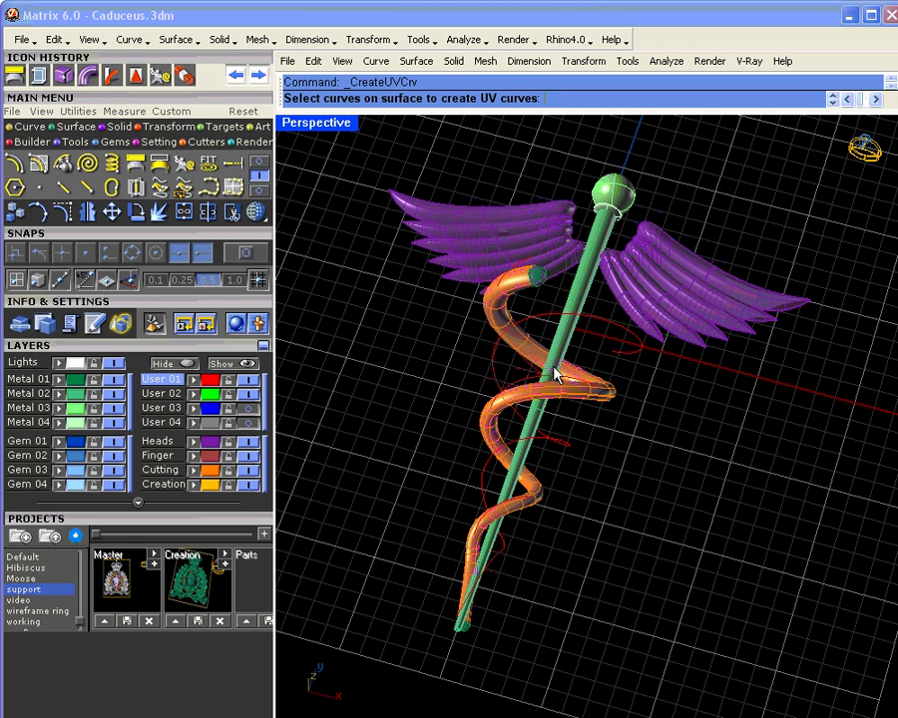
key(Return)
- Move the unrolled UV rectangle clear of the caduceus, just below its lower tip
scroll(545, 371, down, 5)
drag(657, 380, 576, 548)
right_drag(612, 501, 563, 424)
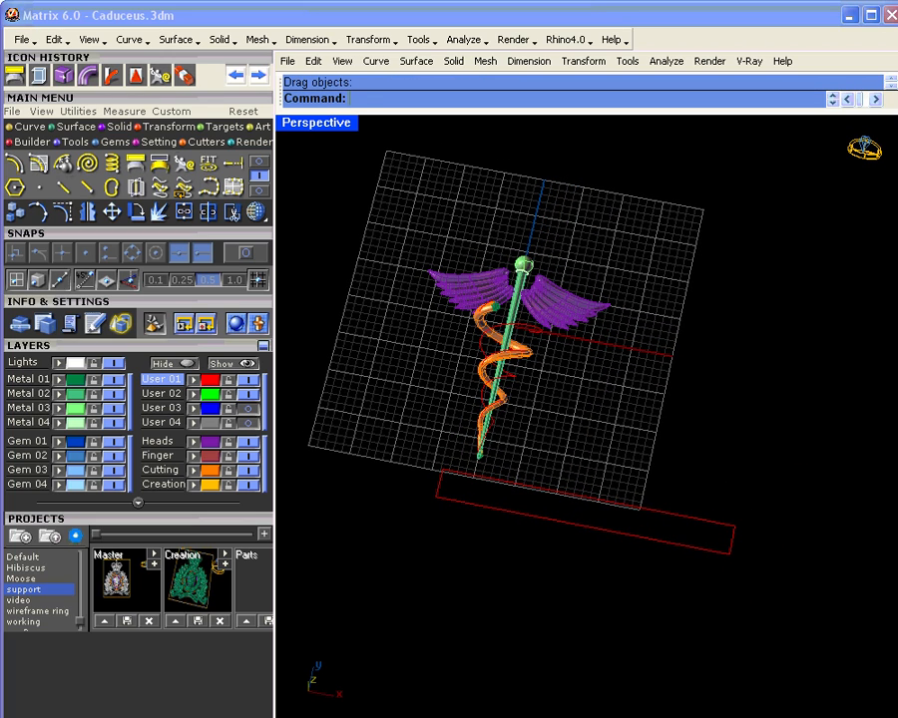
- Turn on object snaps and rotate the UV rectangle 90 degrees about its long upper edge so it stands parallel to the staff
click(581, 499)
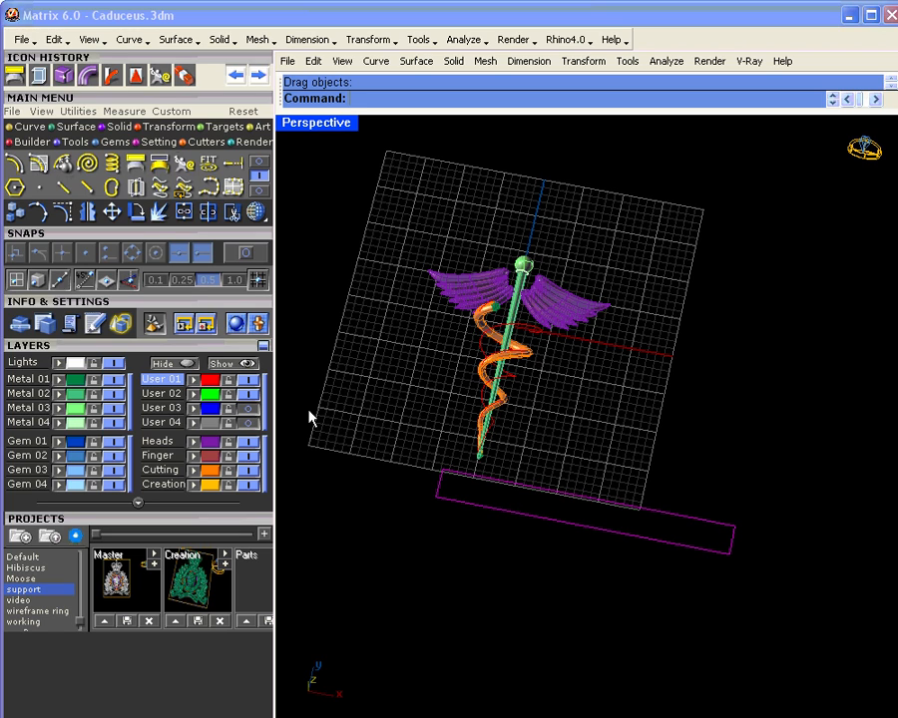
click(138, 213)
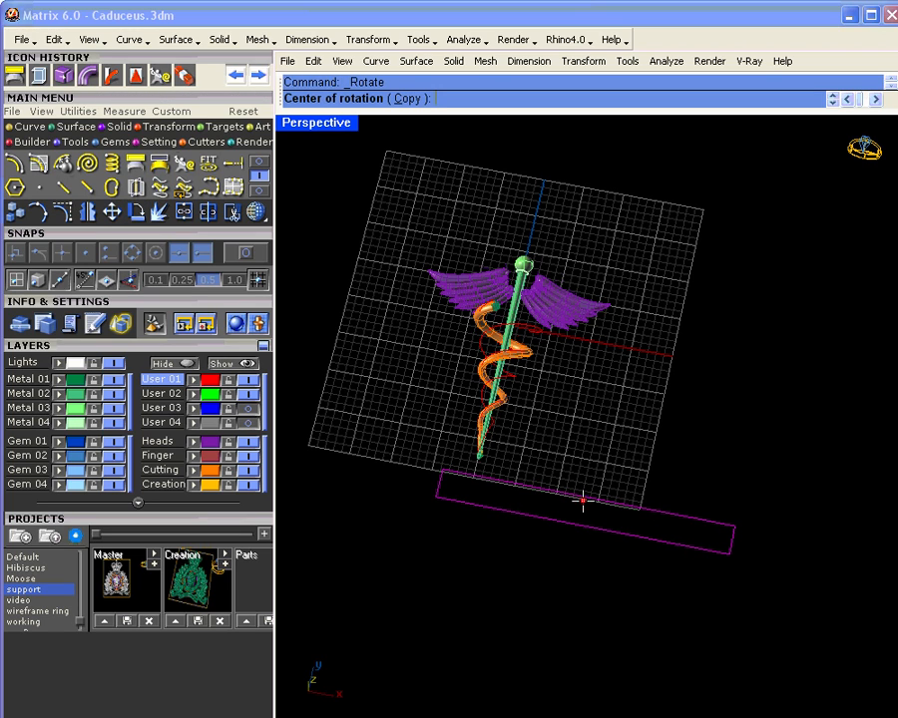
click(246, 253)
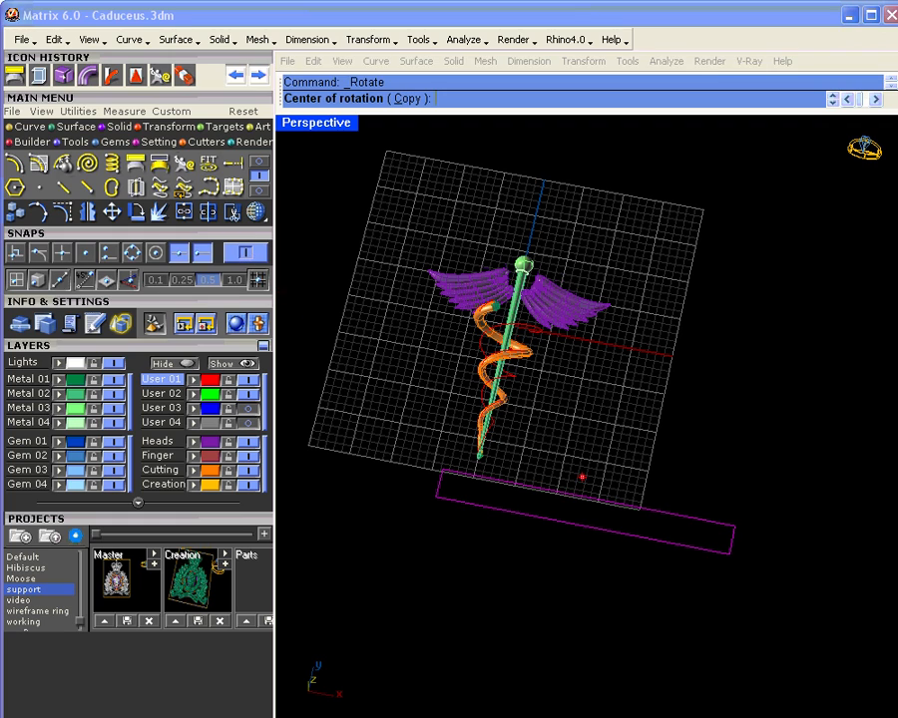
click(588, 498)
click(629, 423)
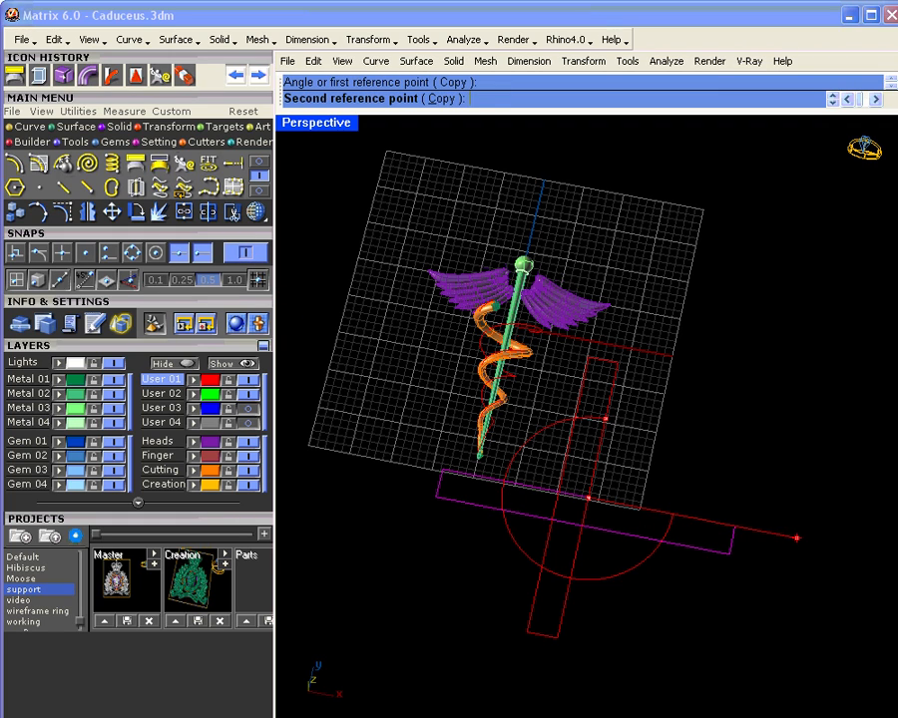
click(795, 536)
- Open Matrix Art and add the rotated UV rectangle as its boundary curve
click(647, 410)
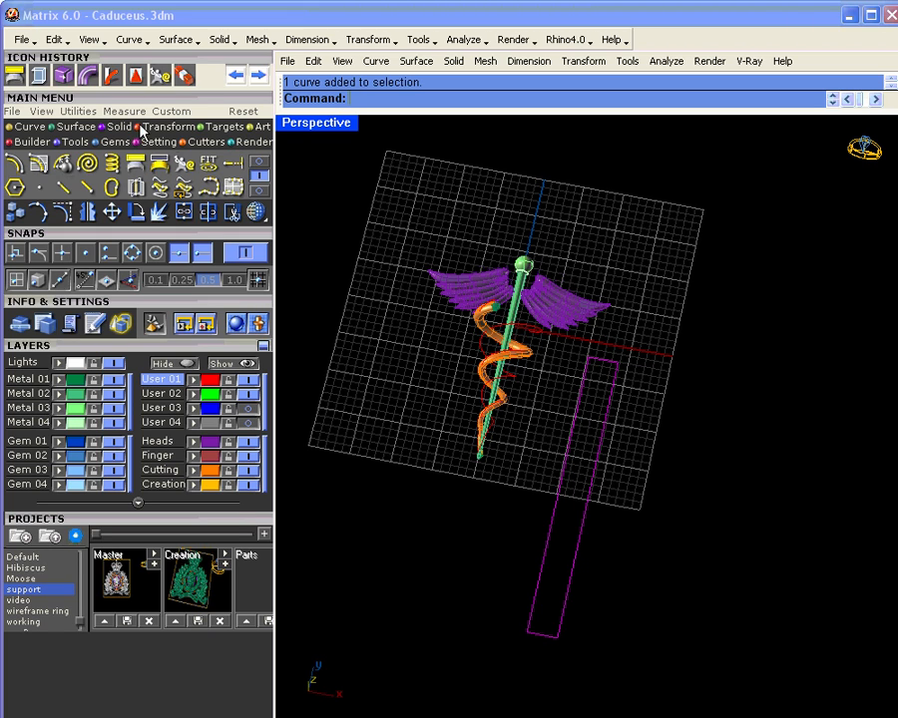
click(261, 128)
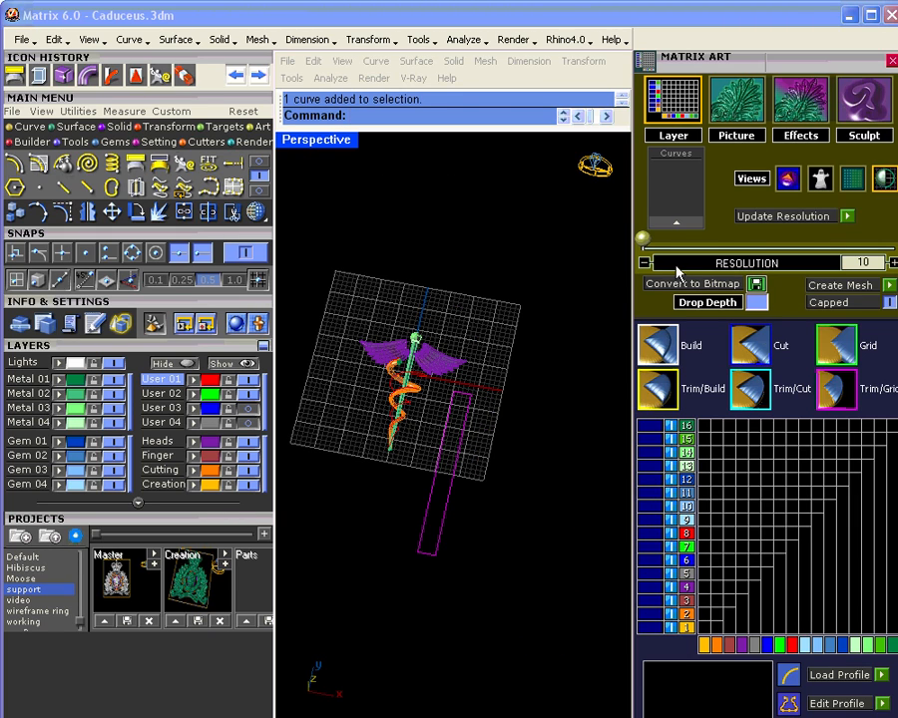
click(684, 222)
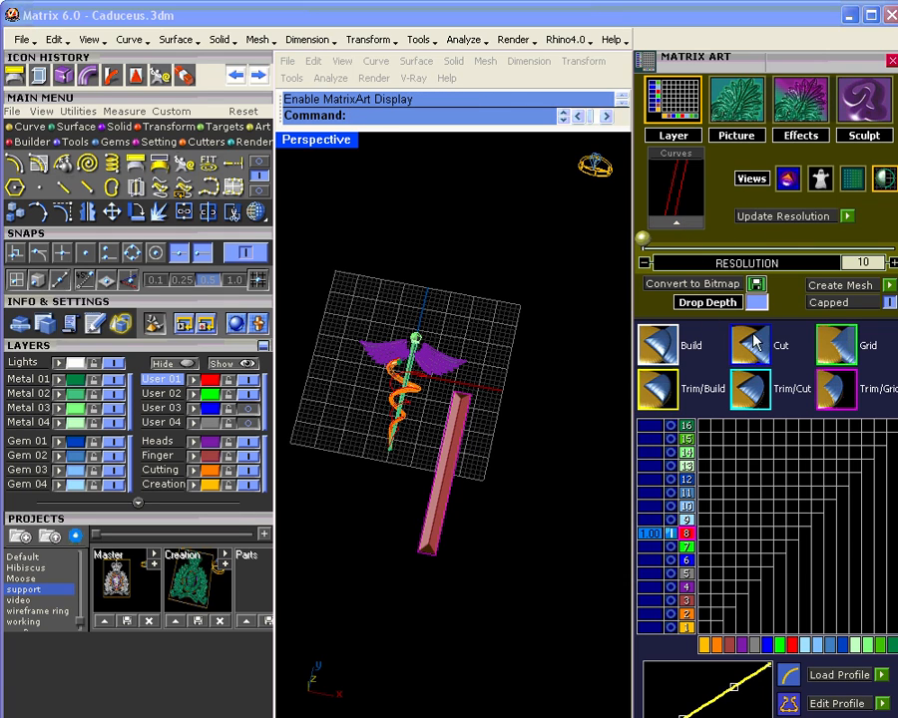
- Load a square, flat-topped profile from the Profile Browser for the rectangle's Matrix Art surface
scroll(725, 212, down, 3)
scroll(728, 259, down, 1)
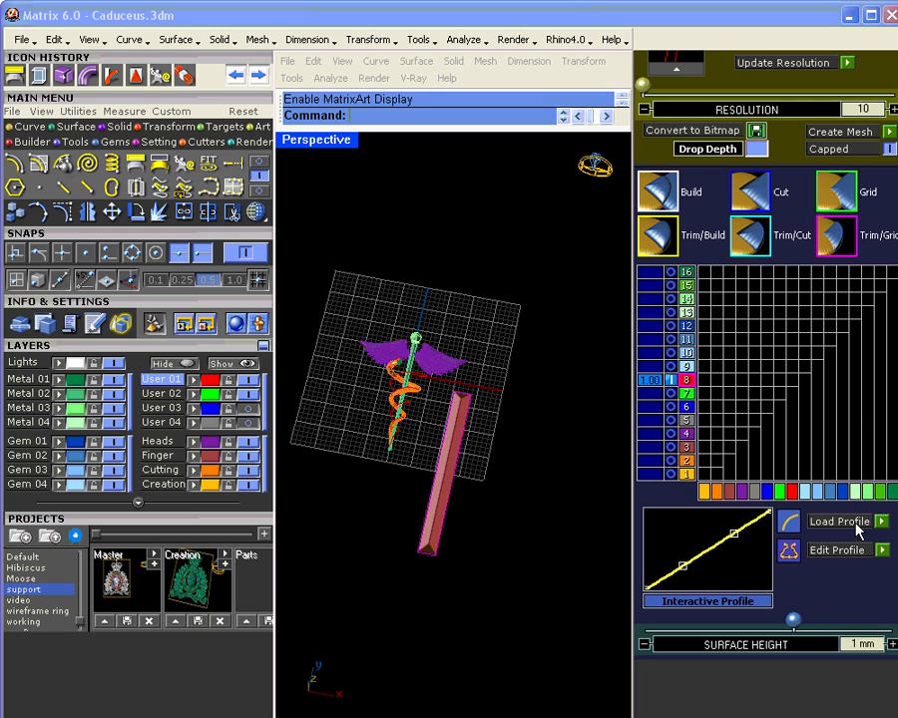
click(881, 521)
click(752, 626)
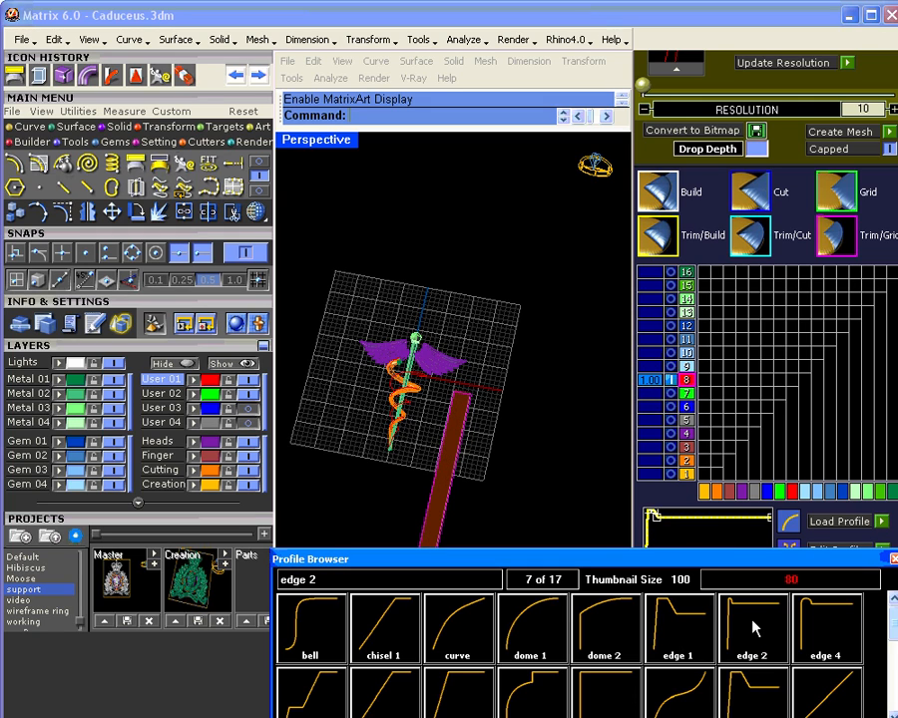
click(607, 702)
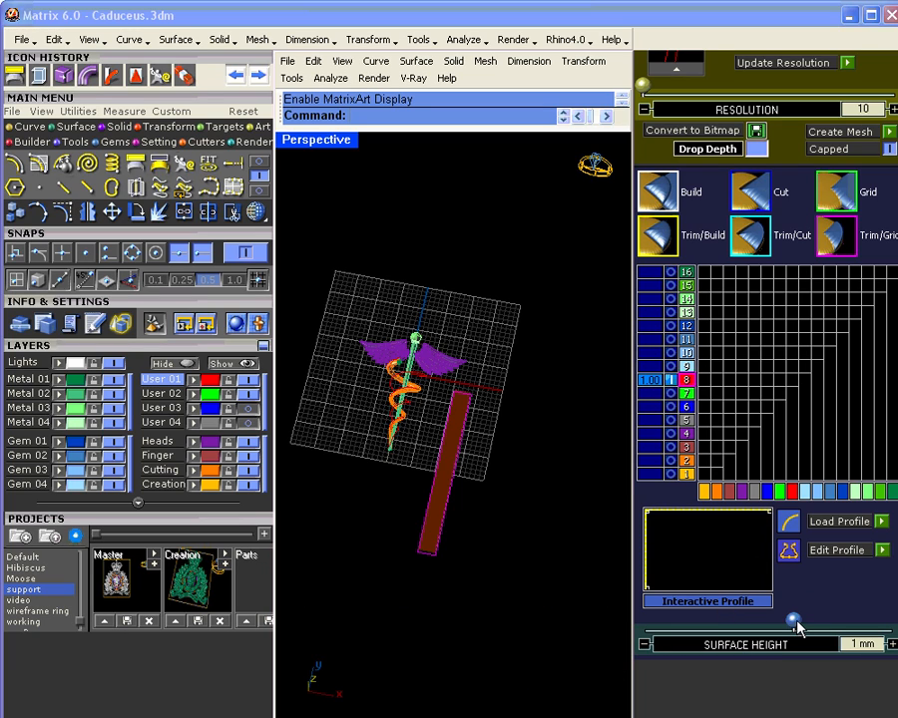
- Set the rectangle's Matrix Art surface height to 0 mm and the resolution to 20
drag(878, 643, 808, 644)
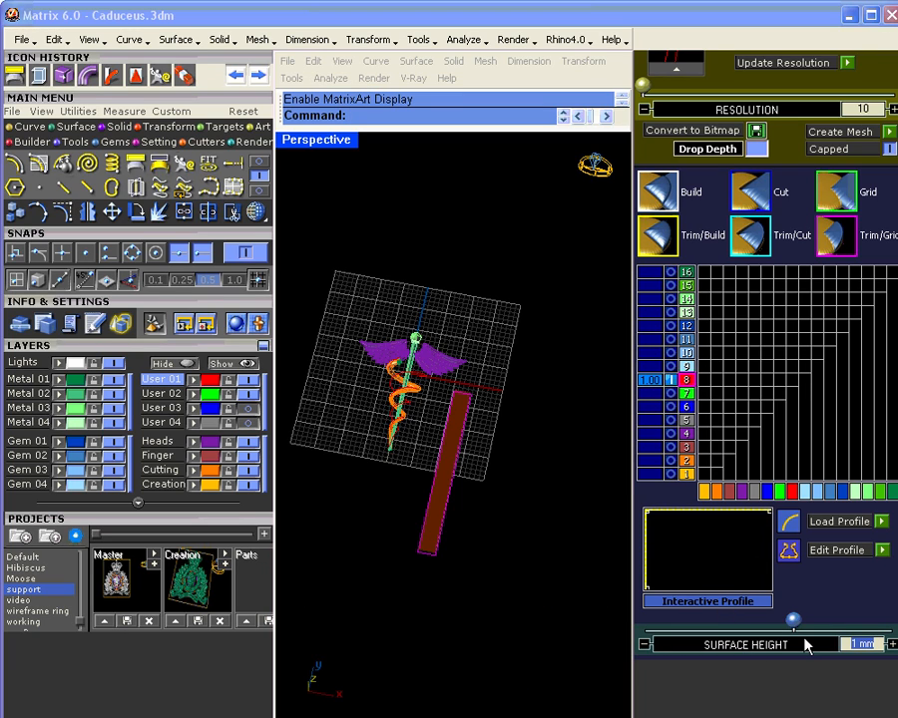
text(0)
key(Return)
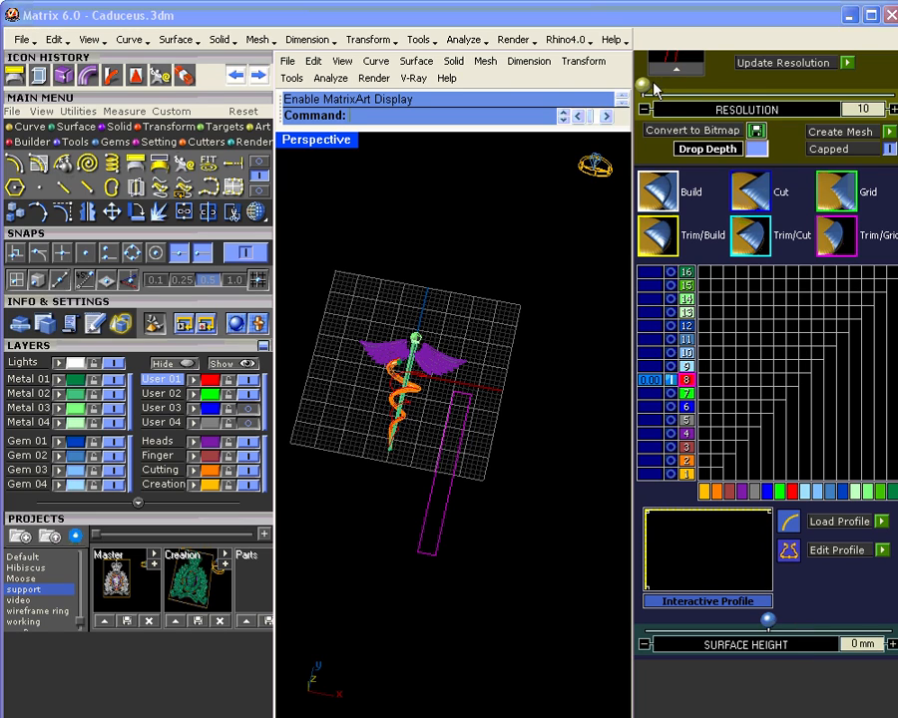
drag(643, 86, 768, 96)
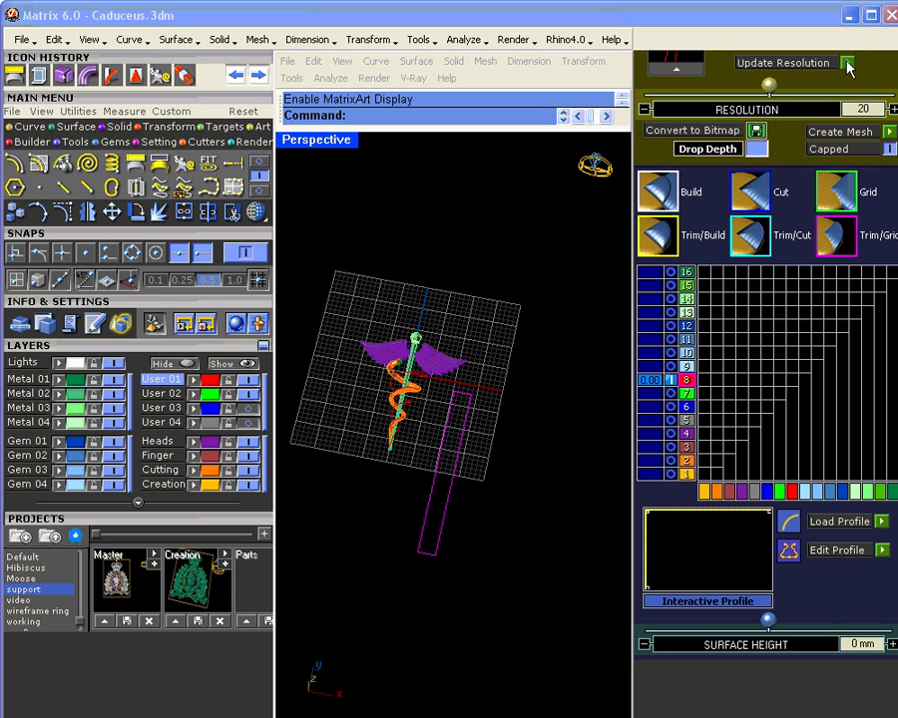
- Load the bitmap fish scales.jpg from the Desktop into the rectangle's Matrix Art layer
scroll(791, 172, up, 4)
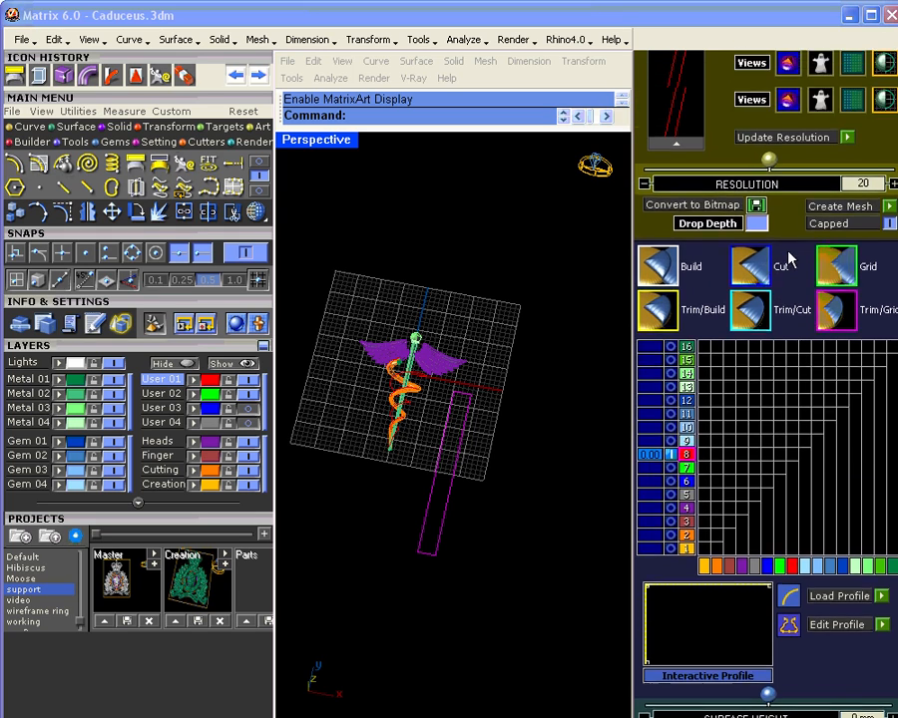
click(739, 168)
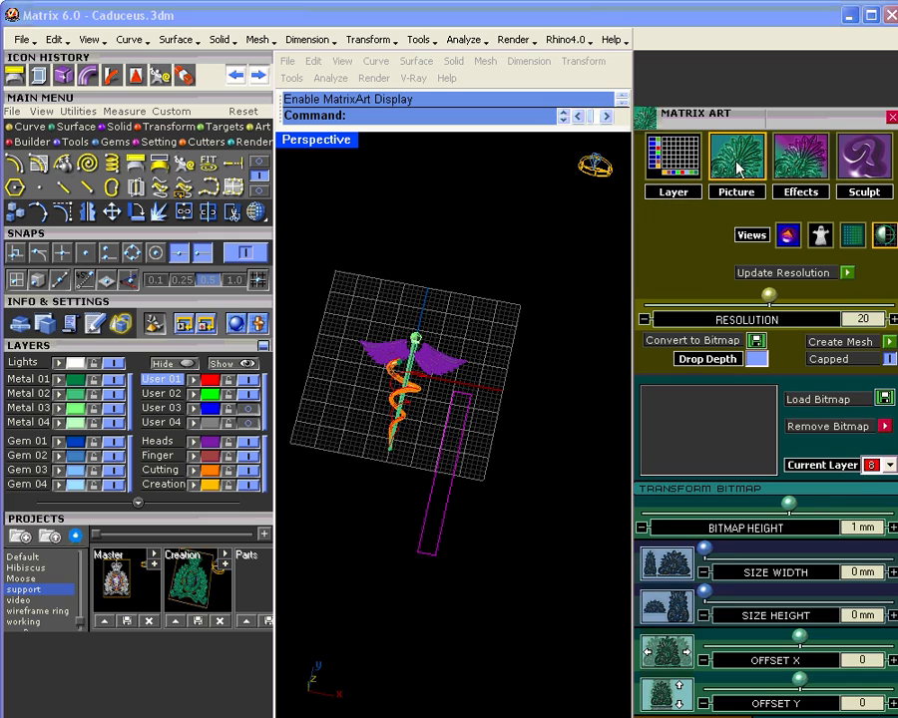
click(828, 399)
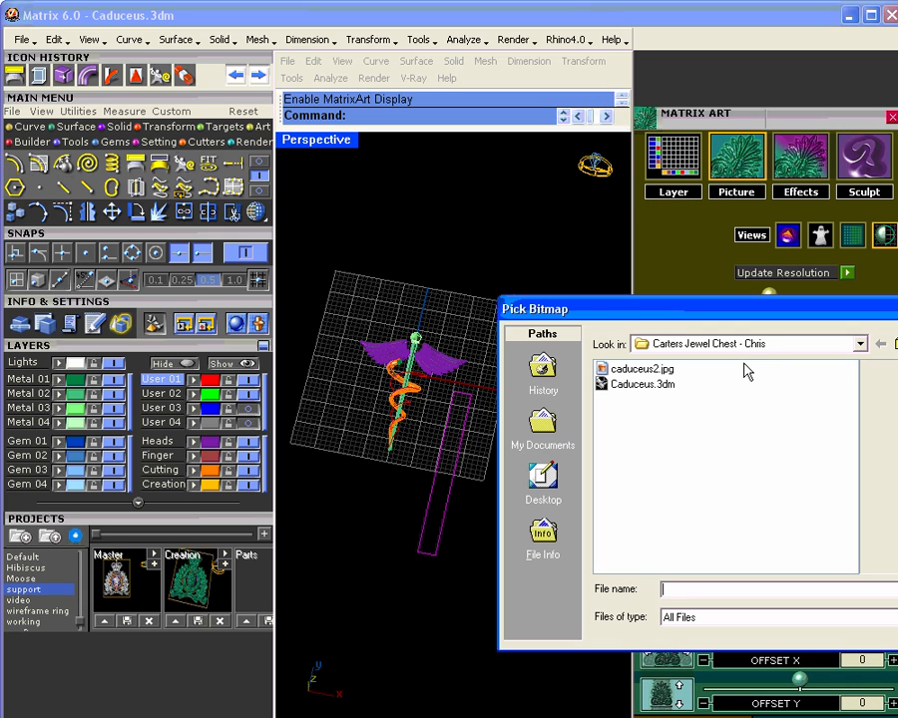
click(692, 344)
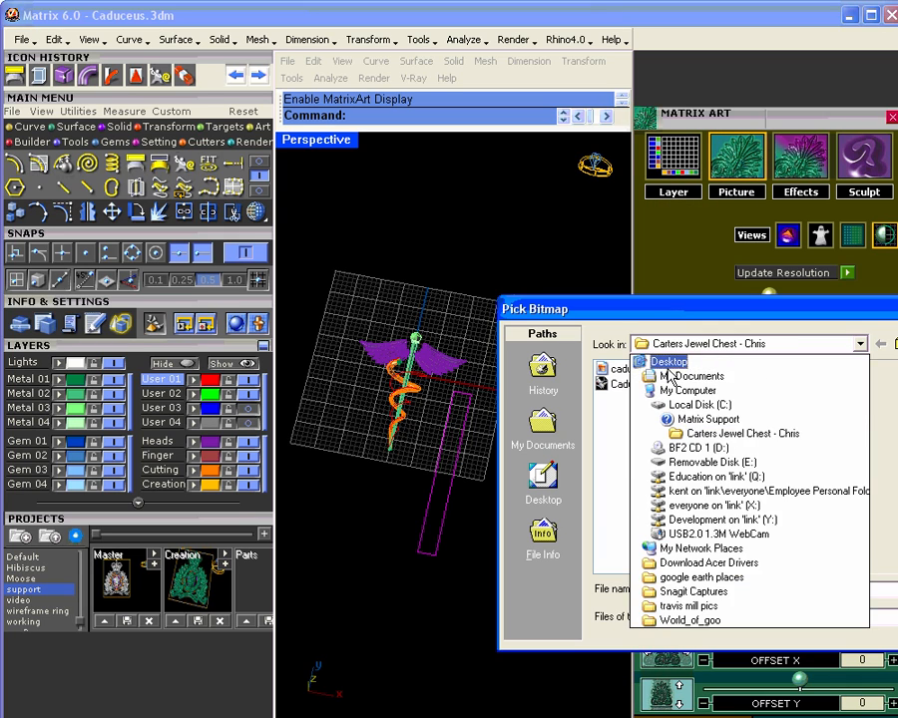
click(669, 363)
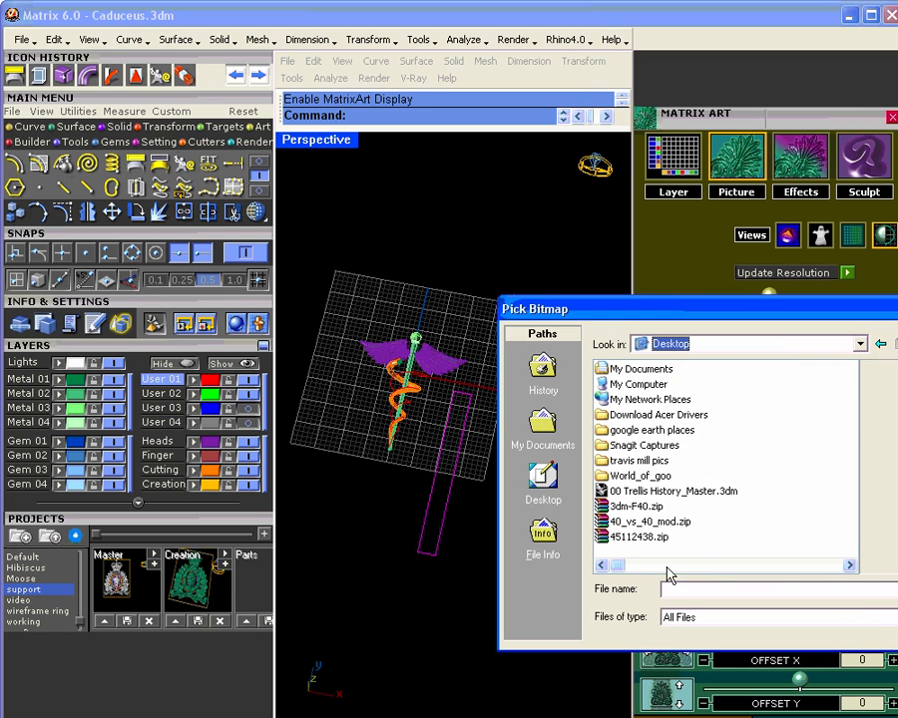
drag(621, 565, 663, 568)
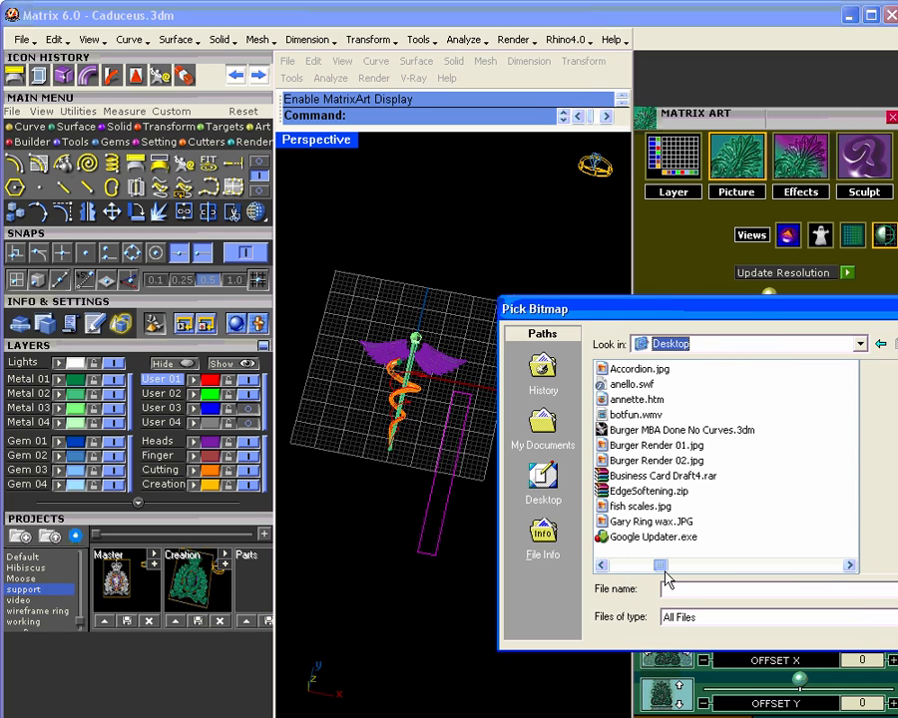
click(641, 506)
drag(752, 320, 510, 215)
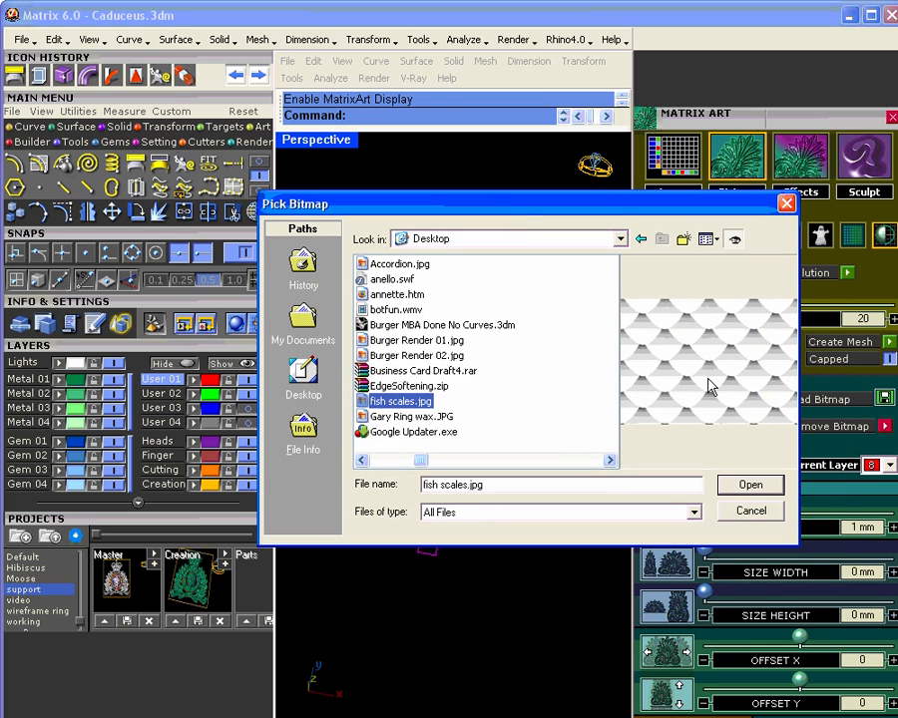
click(743, 484)
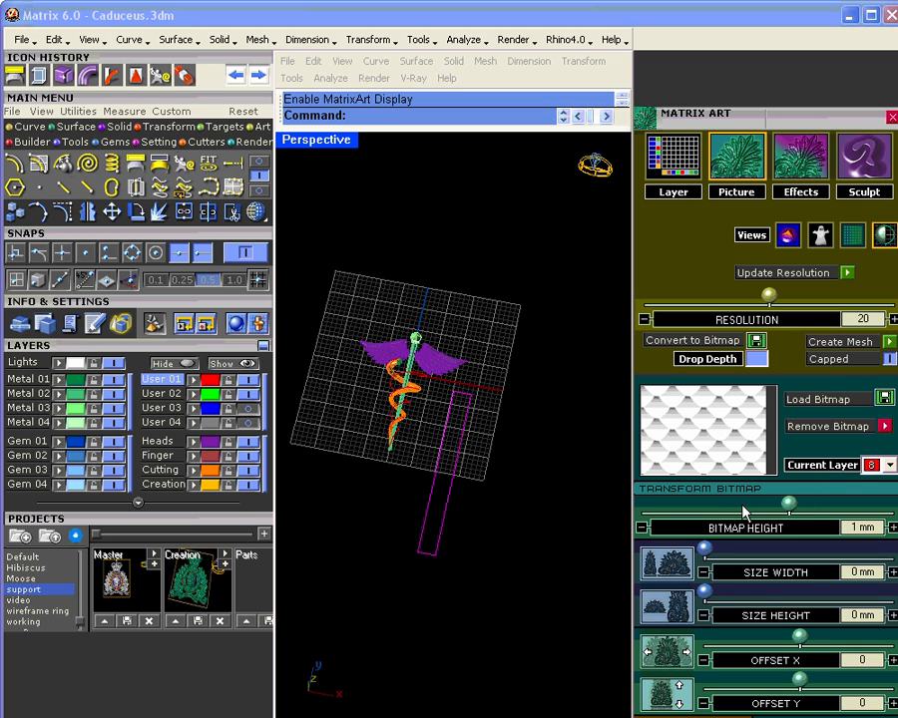
- Compare the fish-scale relief unblurred and with Med blur, set the bitmap's Blur Amount to High, and return to the picture settings
scroll(461, 534, up, 5)
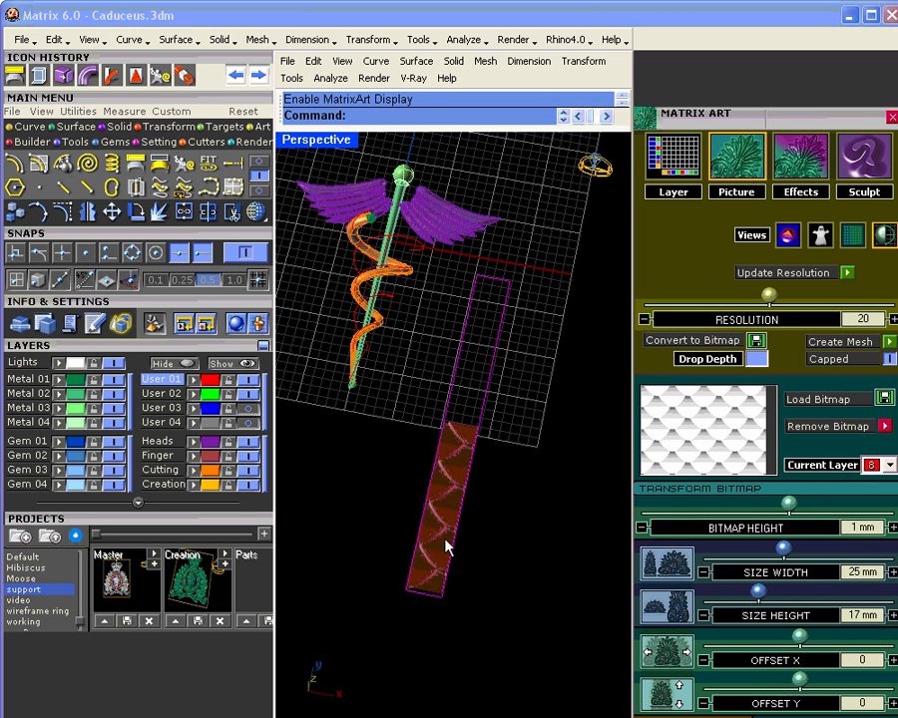
click(803, 171)
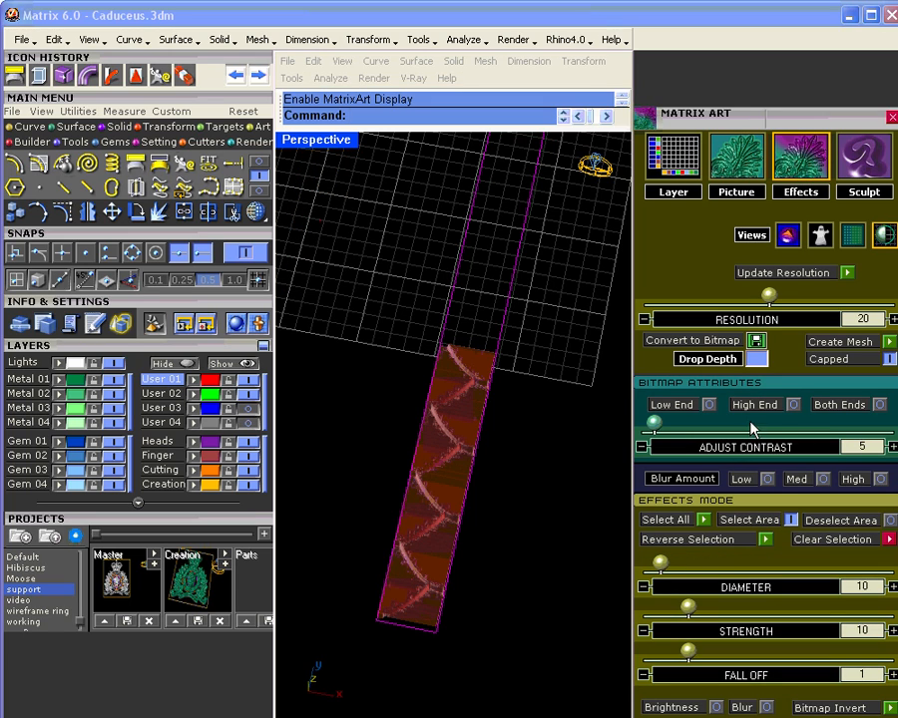
click(824, 480)
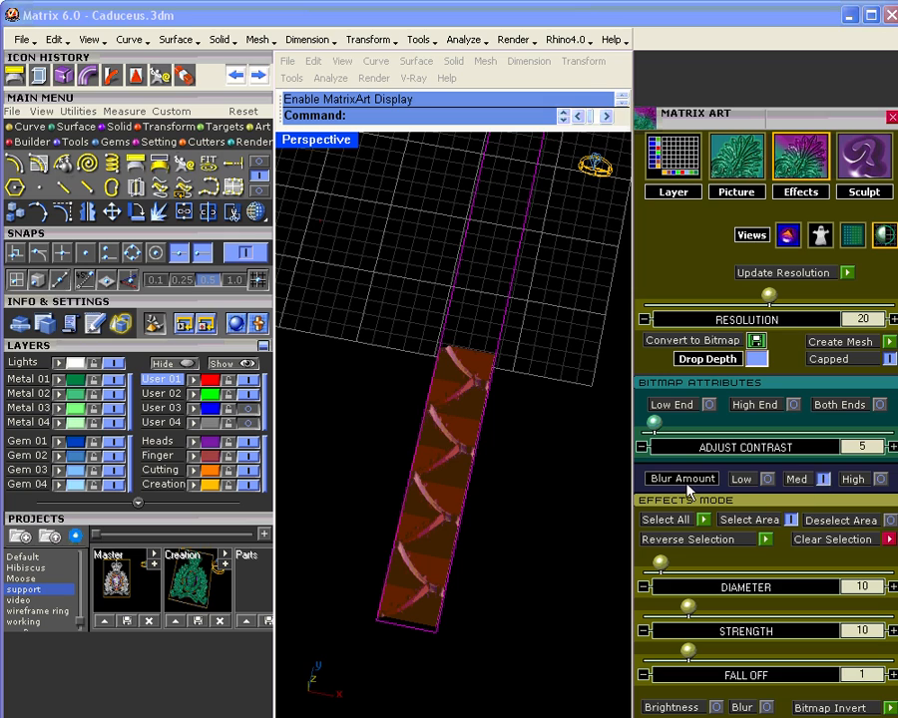
click(824, 479)
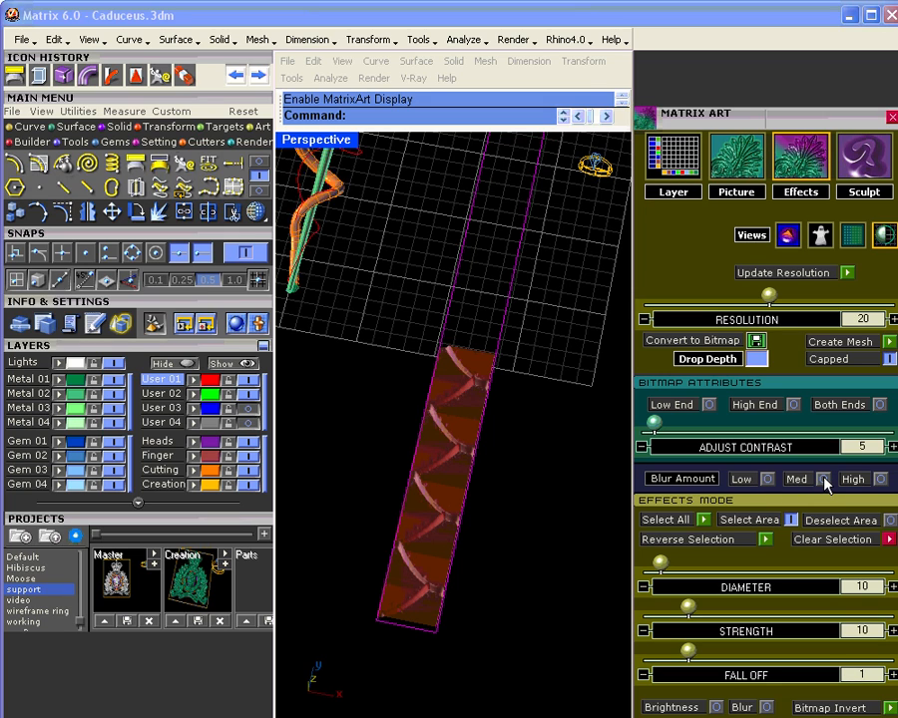
scroll(434, 523, up, 3)
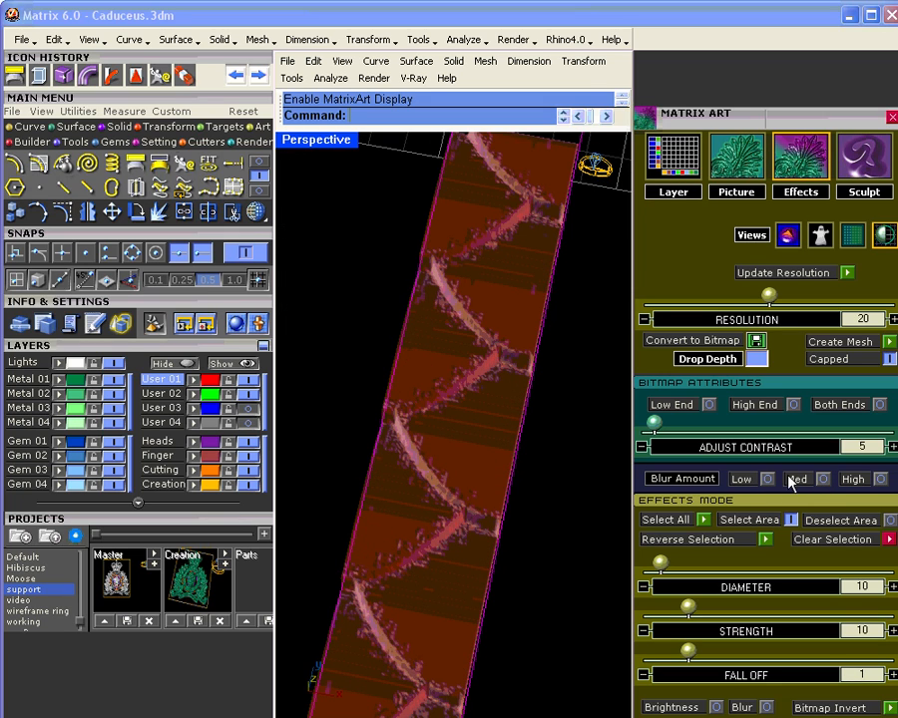
click(824, 480)
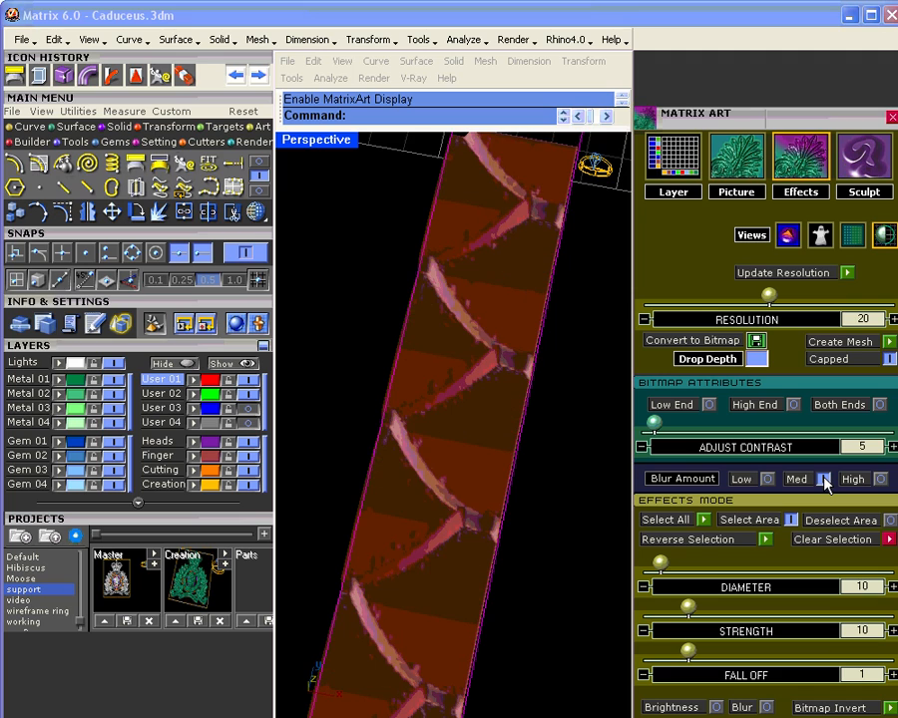
click(879, 479)
scroll(459, 415, down, 3)
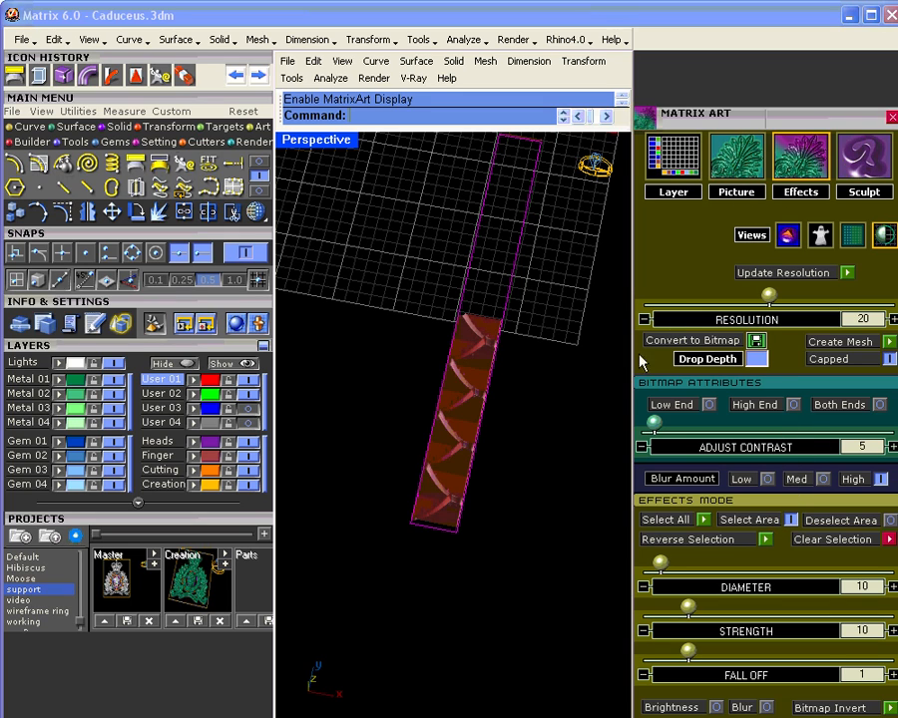
scroll(465, 433, up, 5)
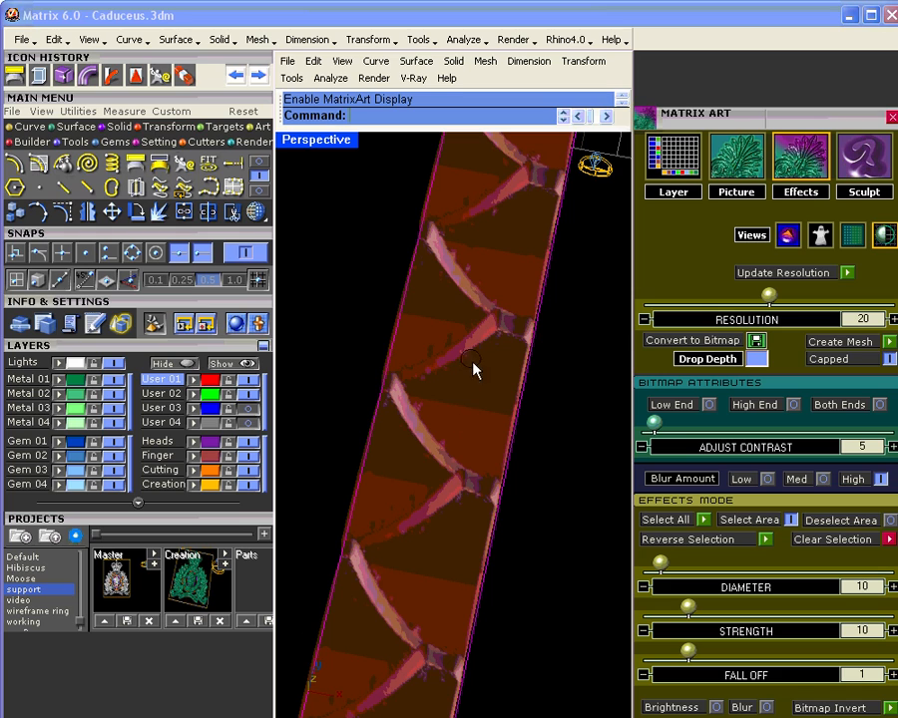
click(746, 166)
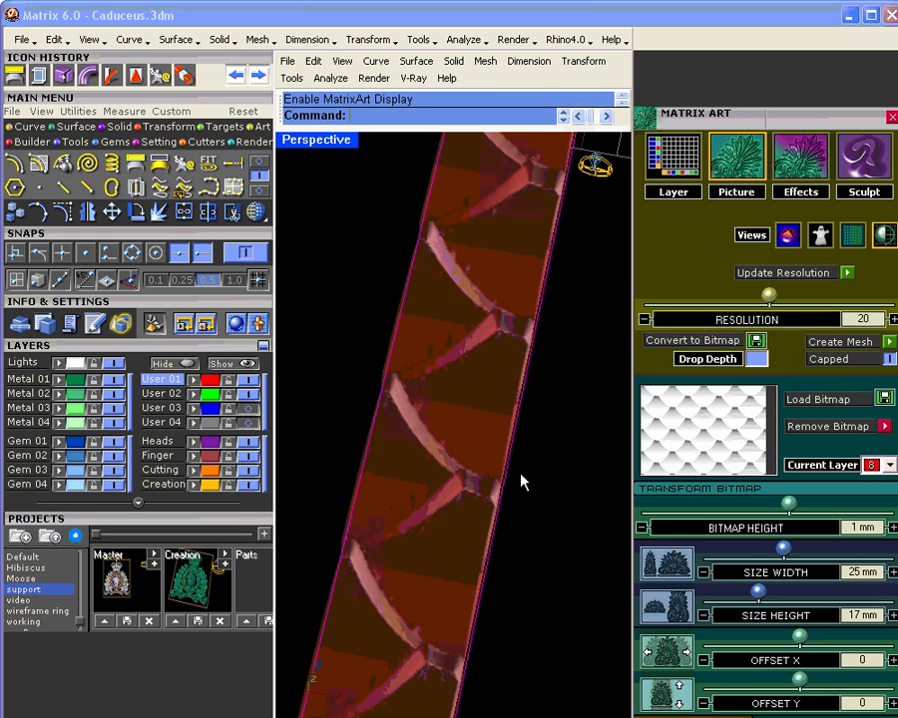
- Reduce the fish-scale bitmap's height to 0.38 mm
right_drag(520, 482, 510, 455)
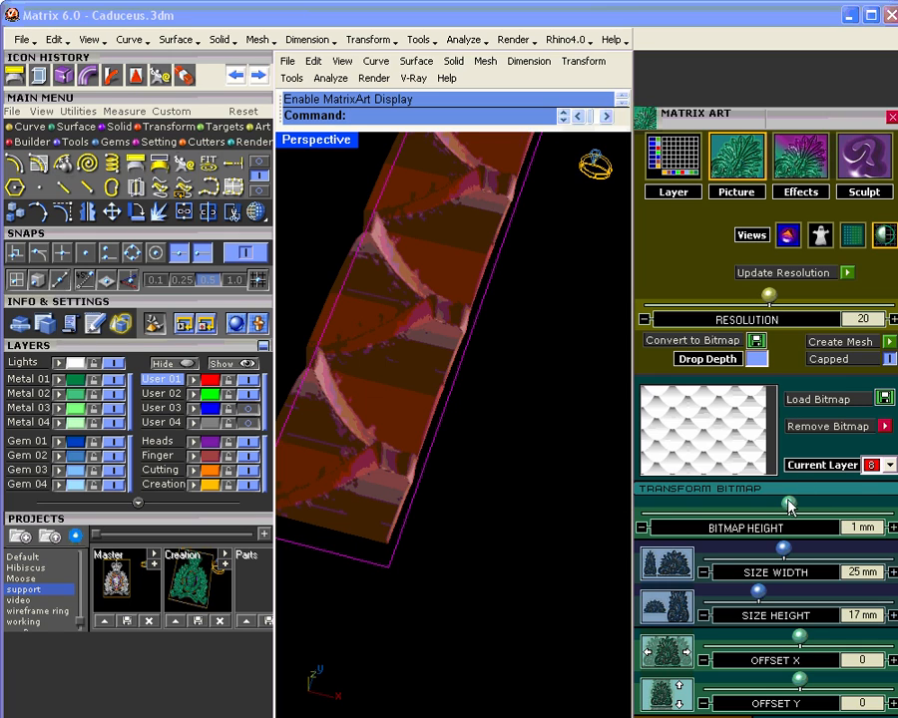
drag(788, 503, 778, 507)
drag(775, 506, 778, 504)
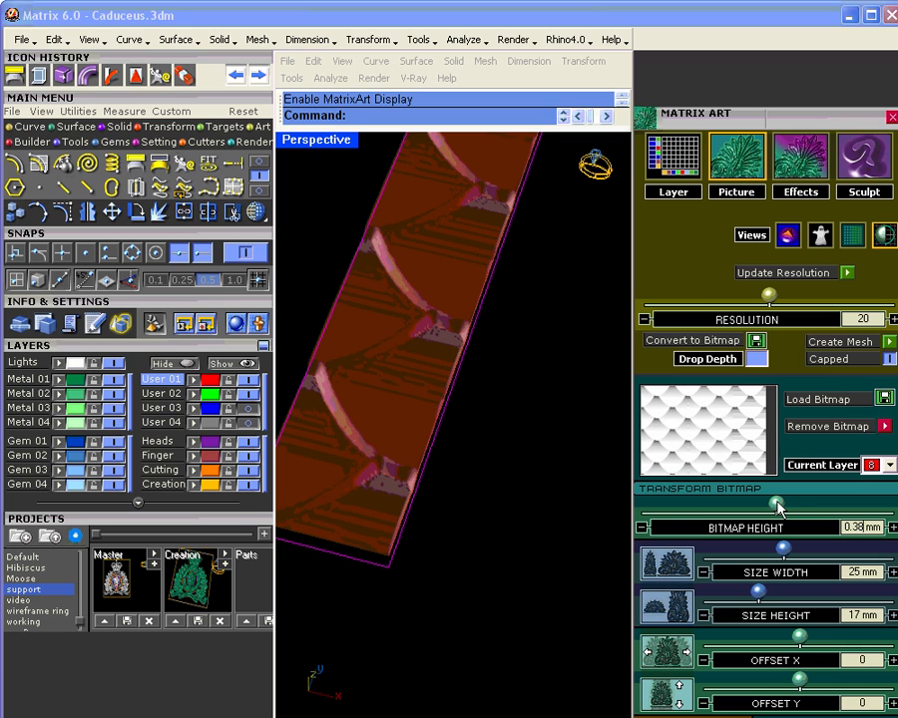
scroll(516, 407, down, 6)
right_drag(507, 409, 492, 429)
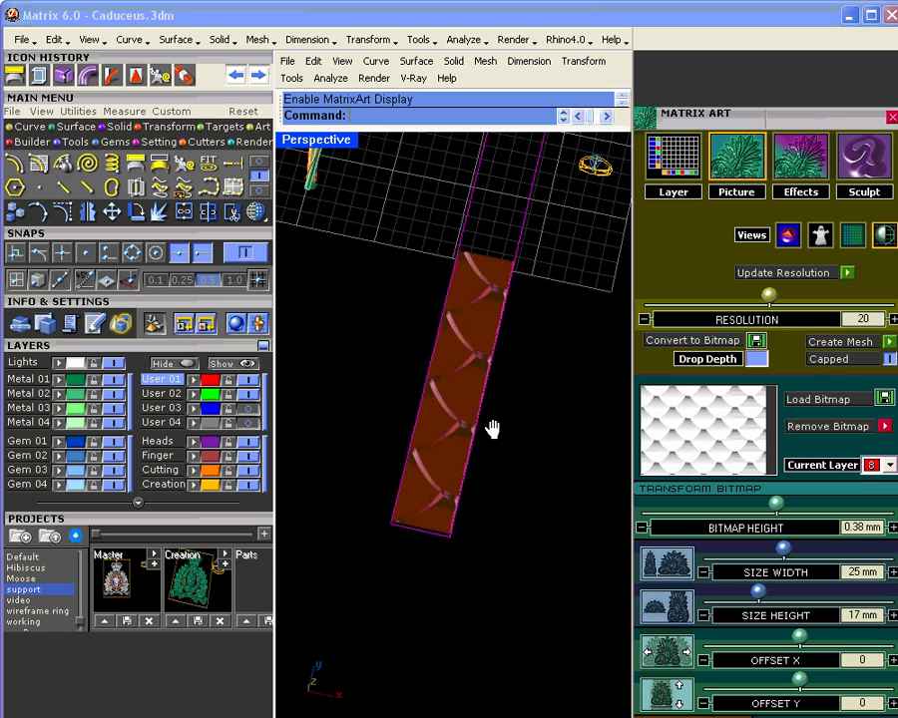
- Shrink the fish-scale bitmap to 18.68 mm by 13.34 mm and tile it over the whole rectangle
drag(784, 557, 748, 555)
scroll(557, 523, down, 2)
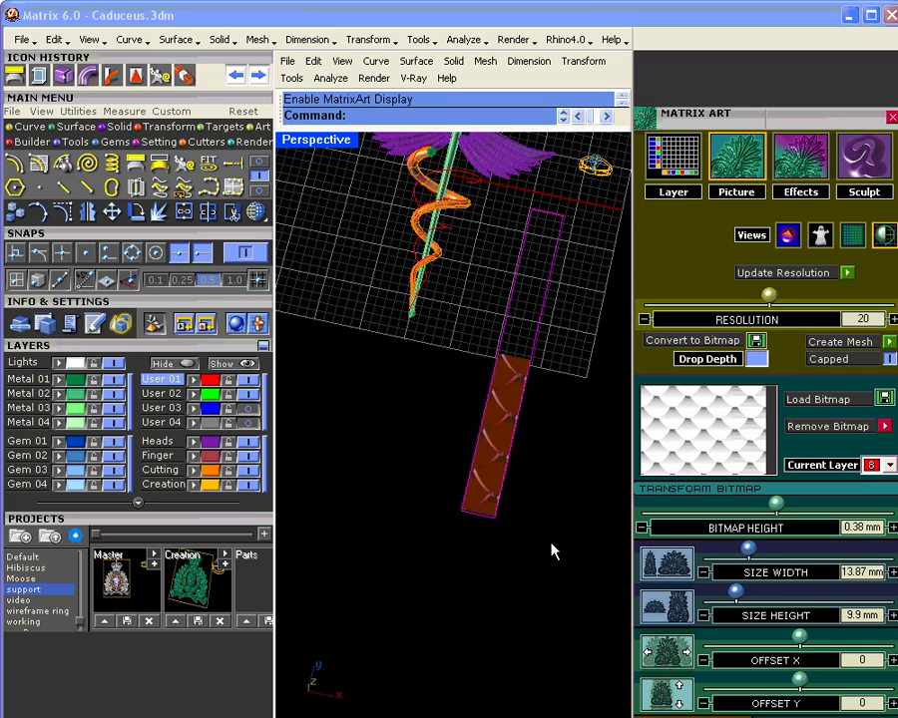
shift+right_drag(551, 543, 513, 477)
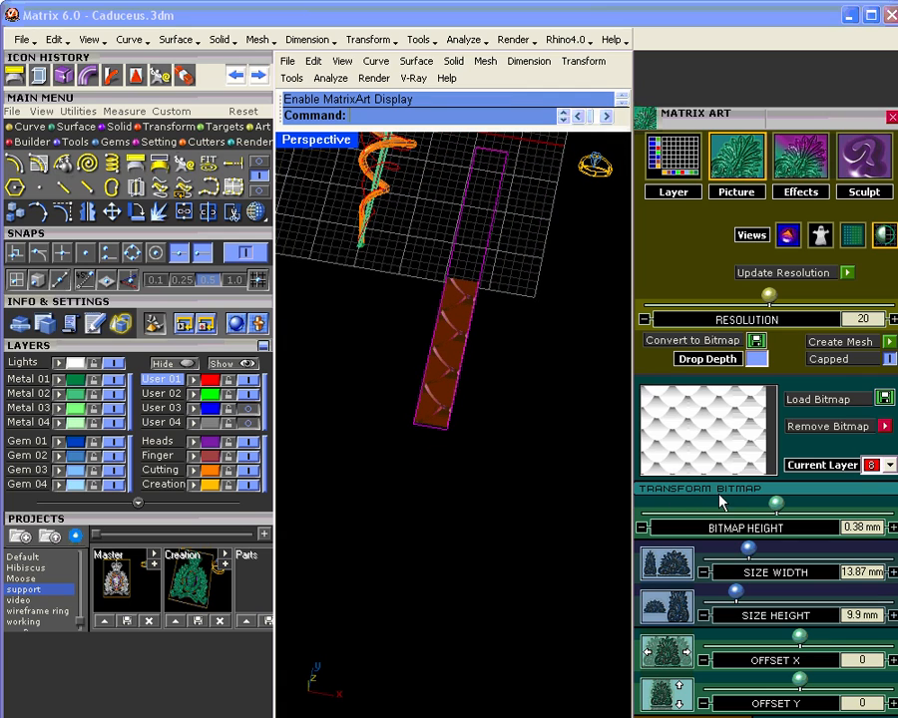
scroll(662, 343, down, 1)
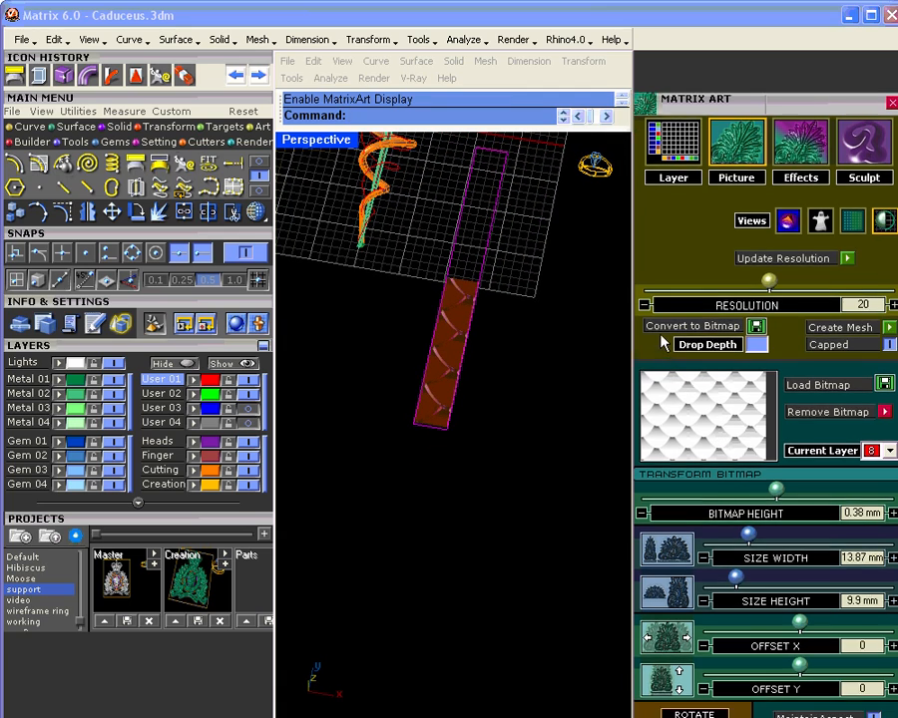
drag(660, 335, 660, 204)
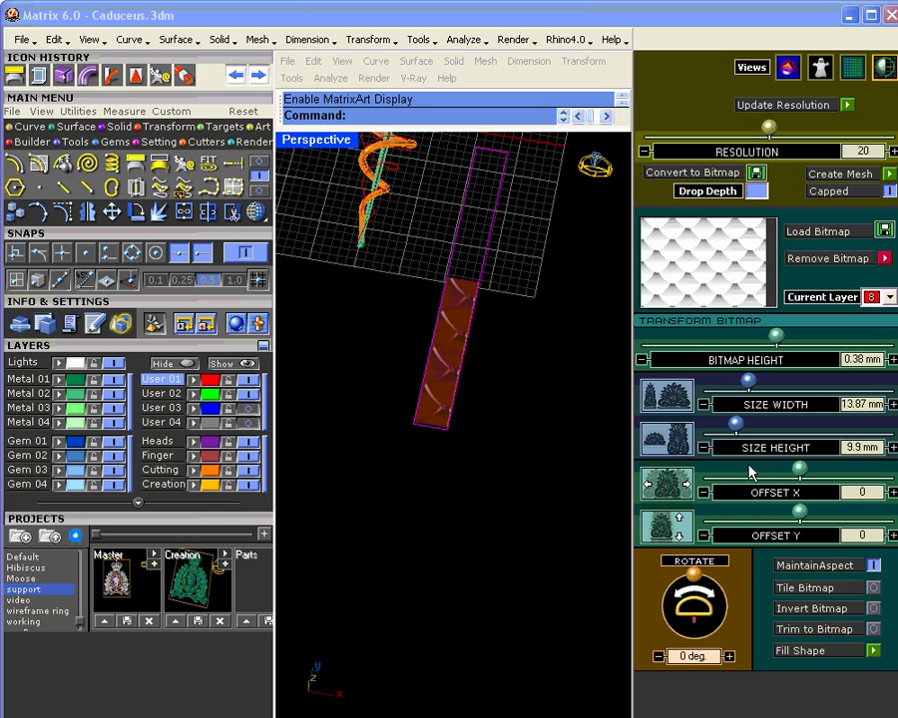
click(873, 590)
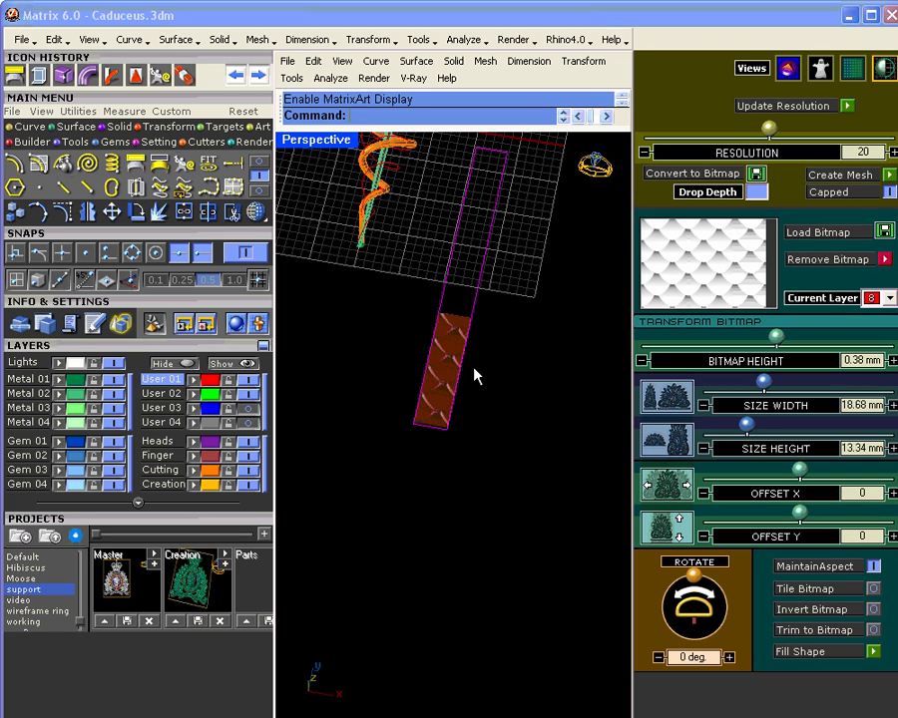
click(874, 589)
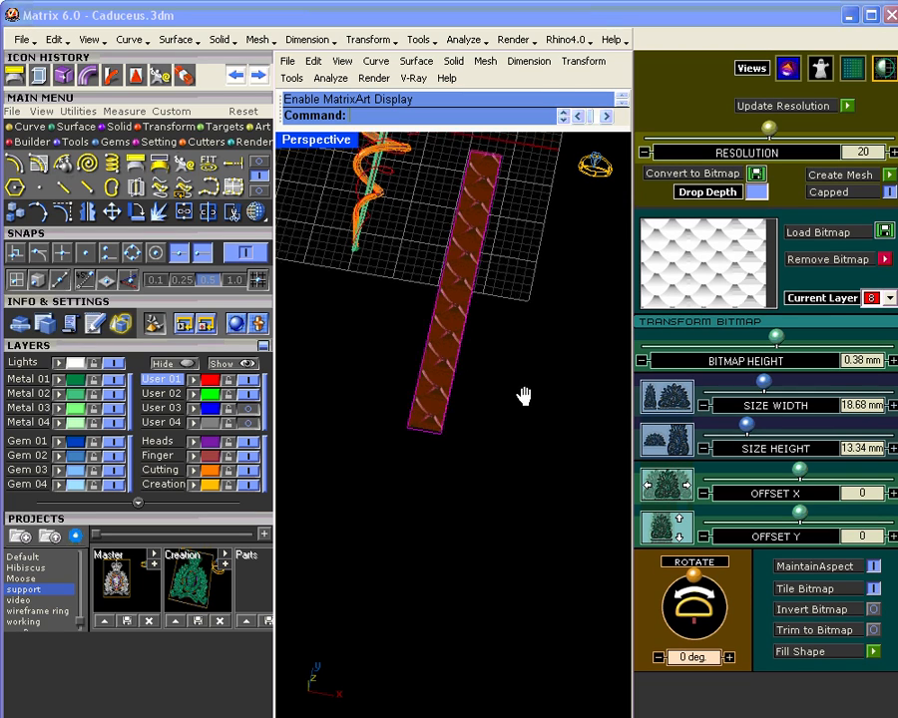
right_drag(524, 396, 511, 458)
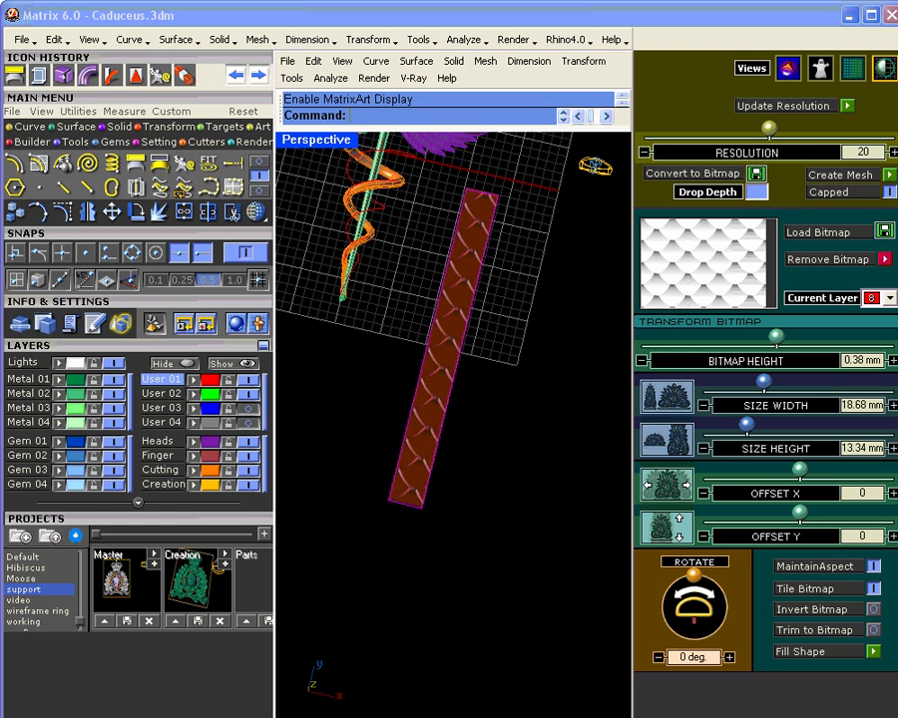
- Scale the tiled fish-scale bitmap down to 3.96 mm by 2.83 mm and update the surface resolution
drag(763, 380, 718, 389)
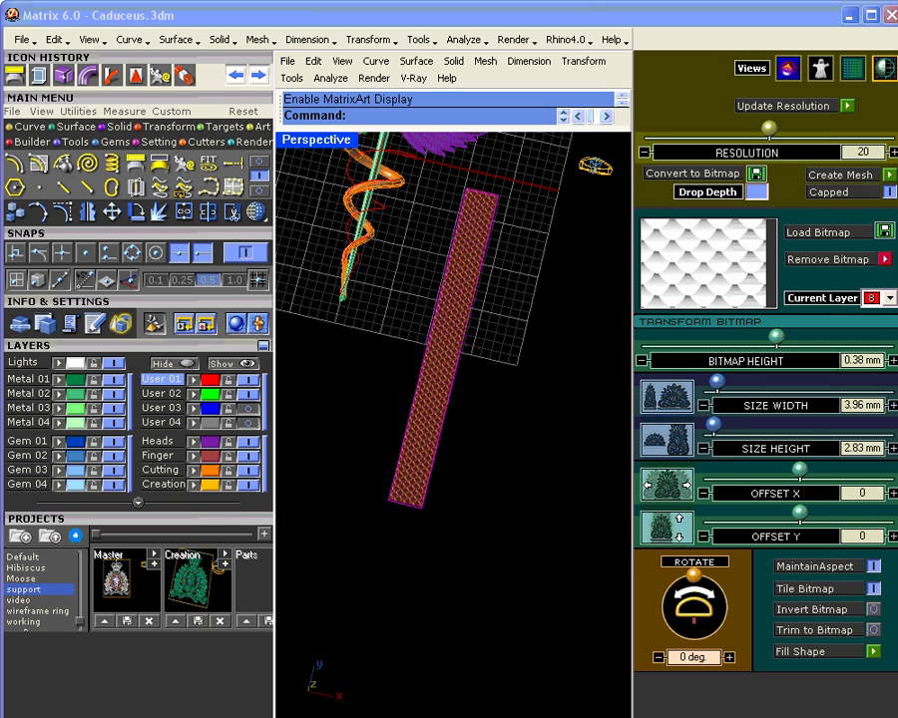
scroll(445, 344, up, 5)
scroll(446, 343, down, 5)
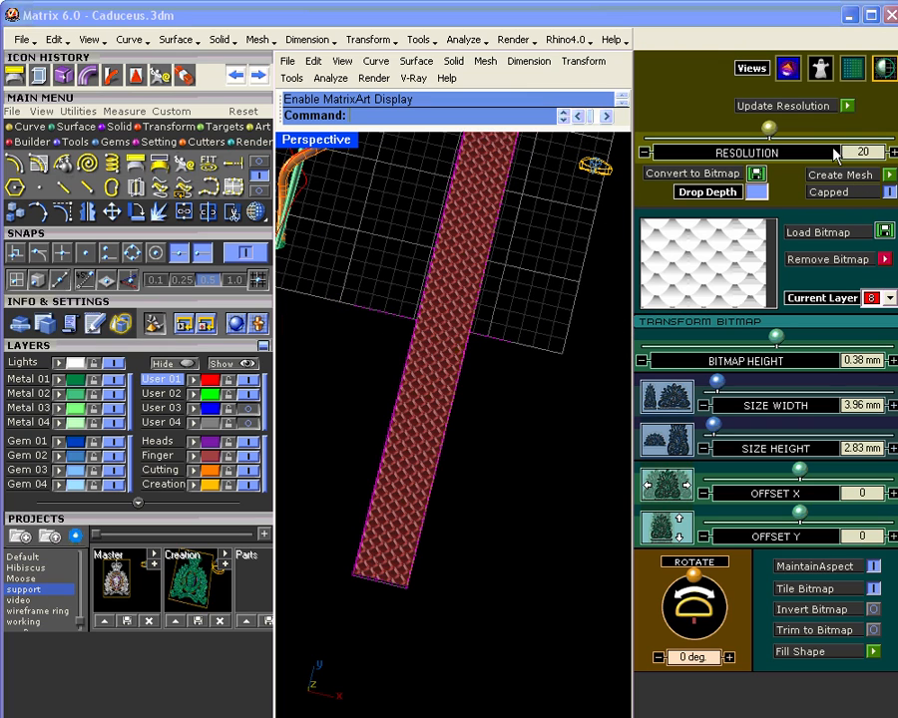
click(847, 106)
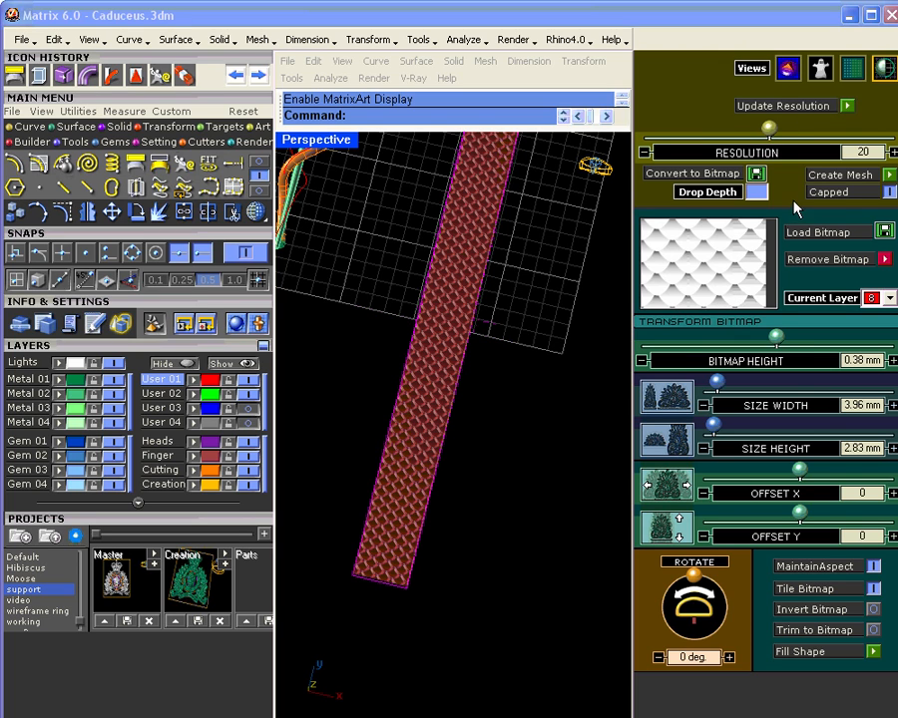
- Compare Med blur on the tiled fish-scale relief and reapply the High Blur Amount
scroll(785, 205, up, 3)
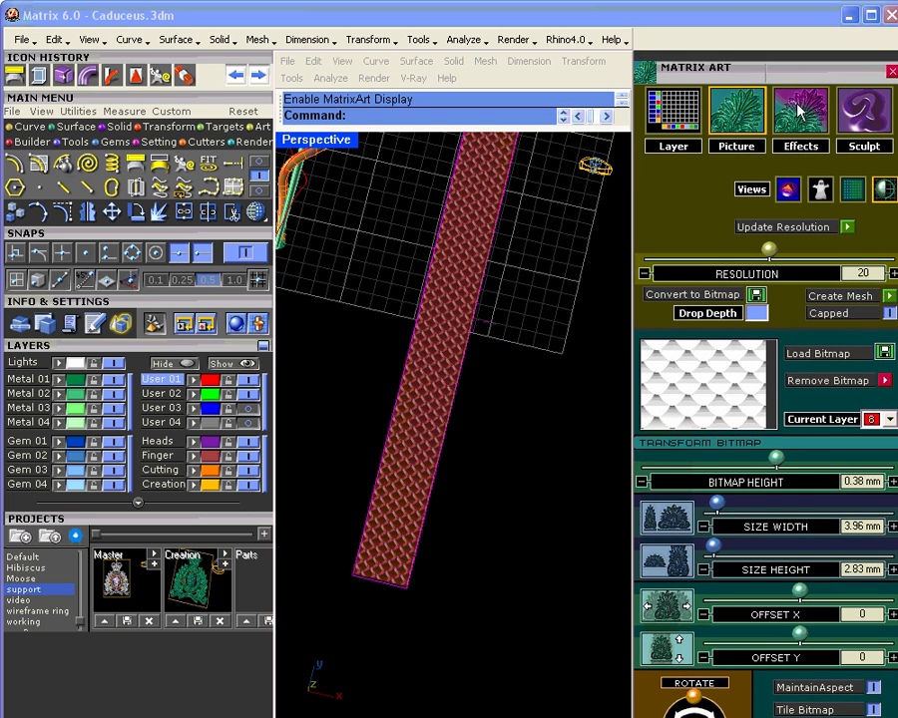
click(798, 112)
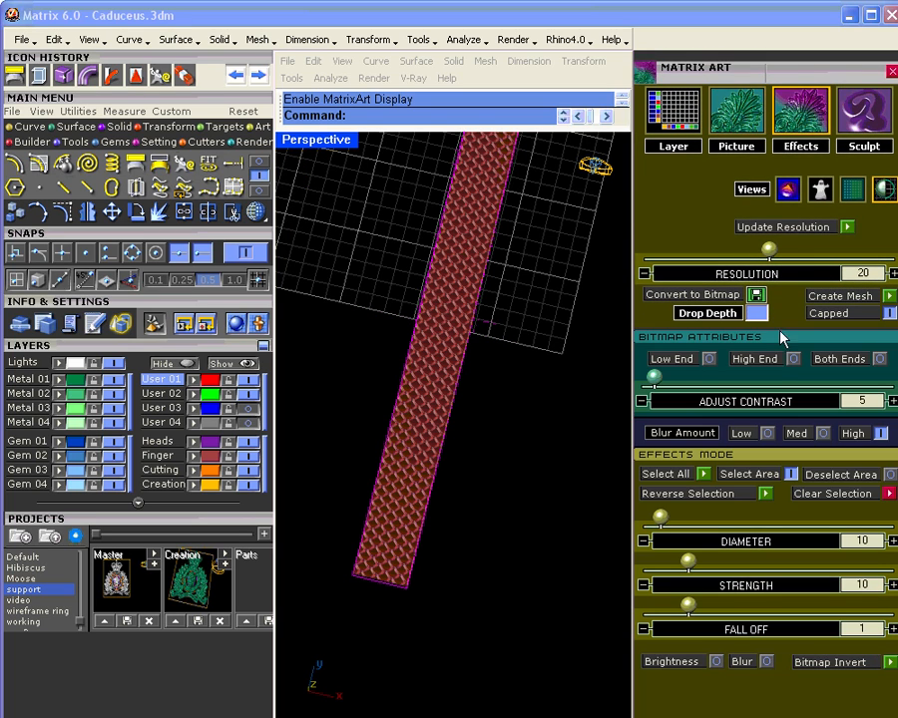
click(824, 433)
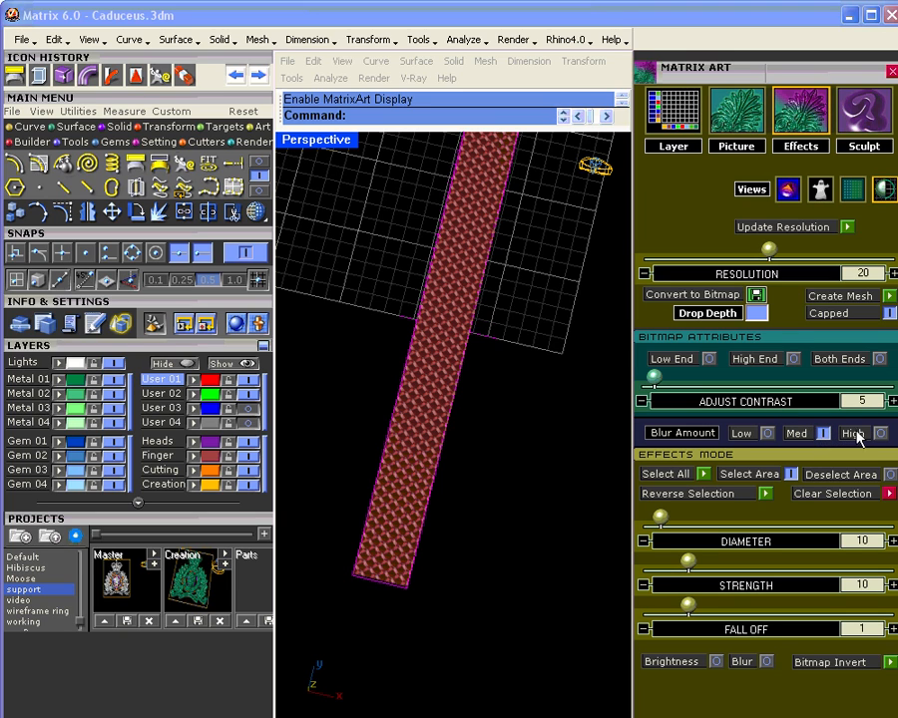
click(879, 433)
right_drag(518, 373, 513, 411)
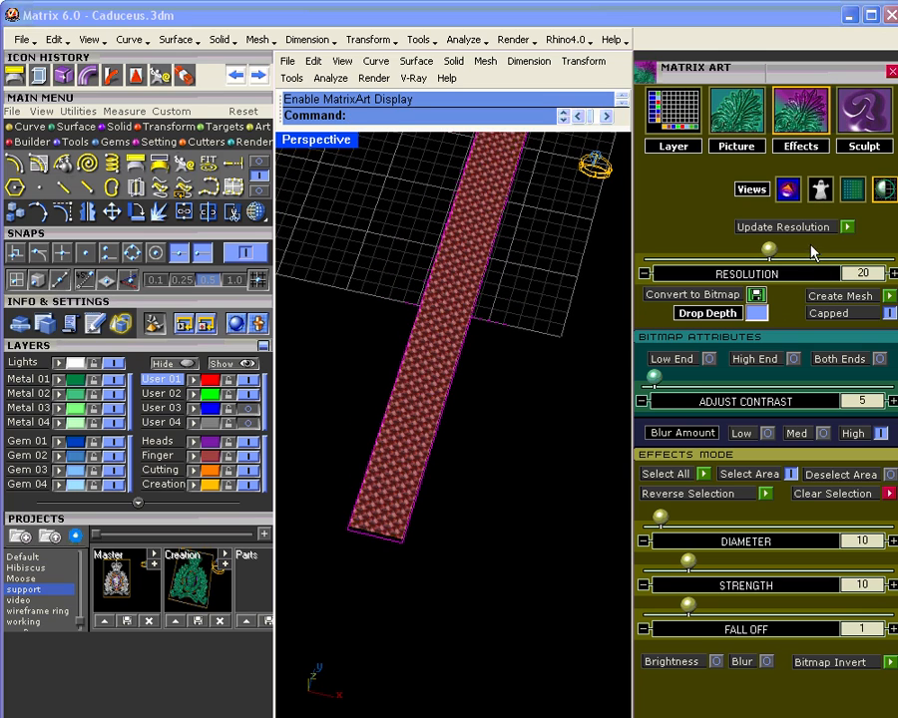
- Create a mesh from the fish-scale surface with Capped enabled and close Matrix Art
click(888, 314)
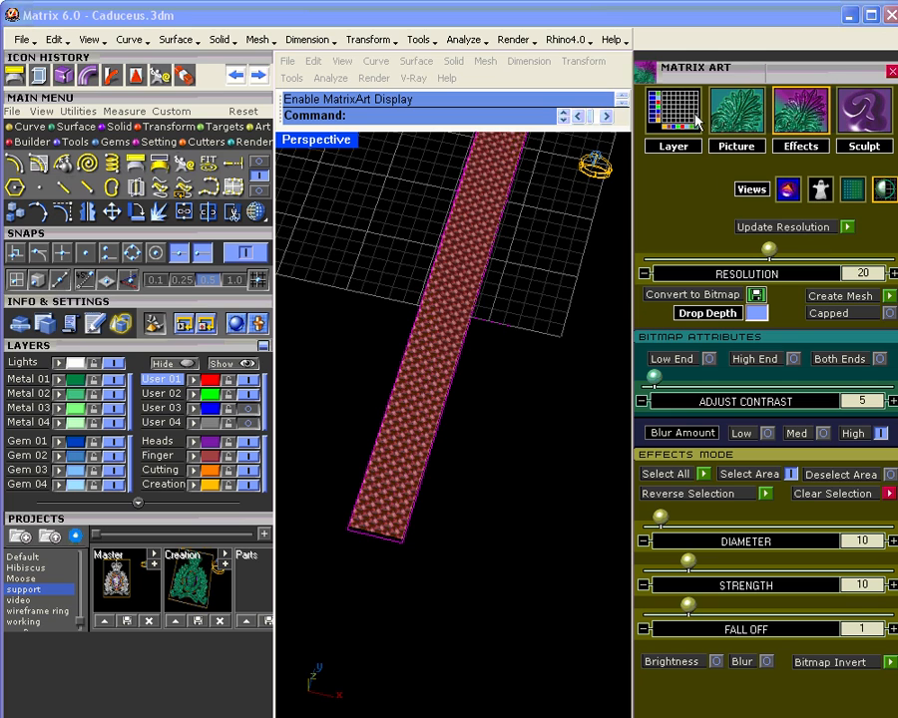
click(684, 121)
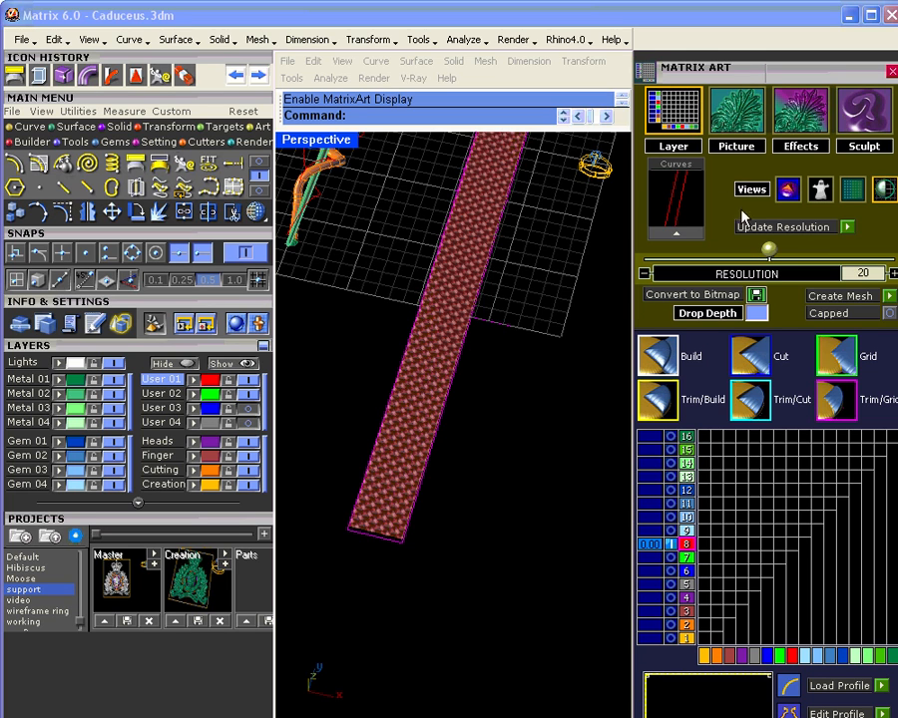
right_drag(520, 390, 515, 358)
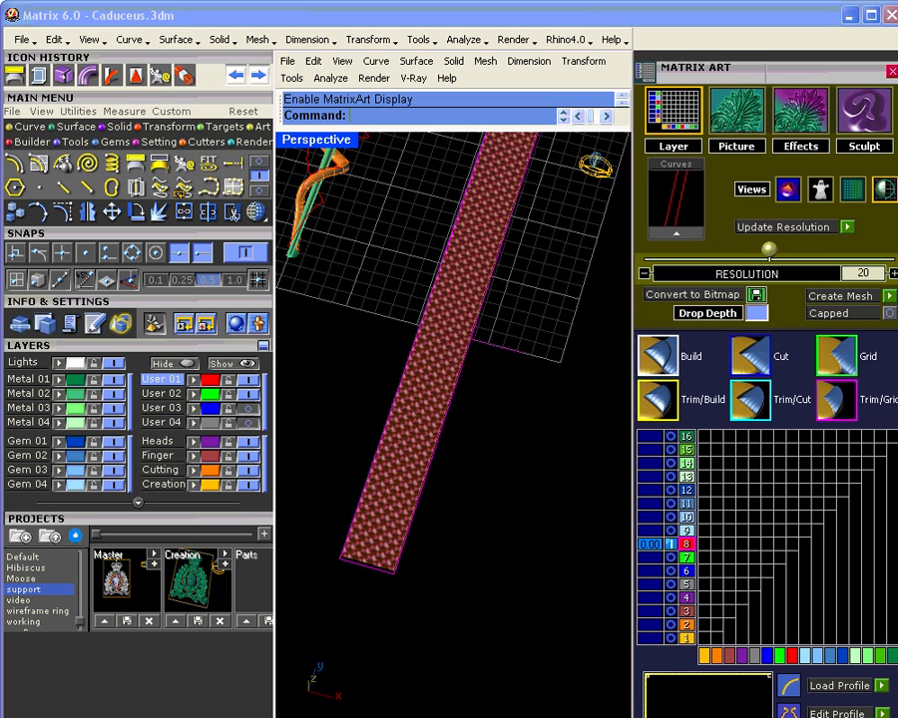
click(887, 314)
click(889, 296)
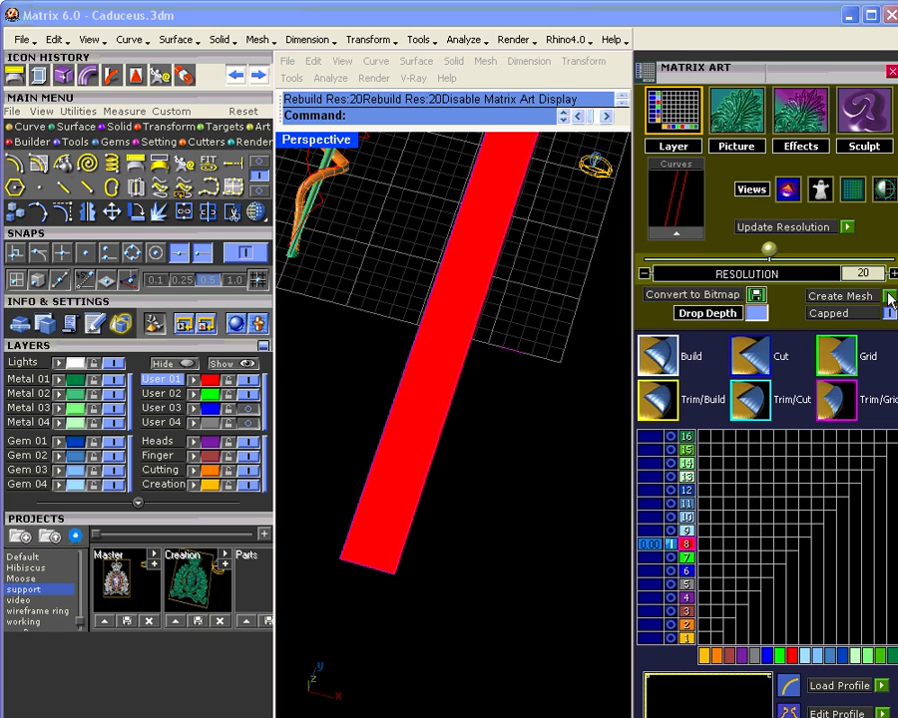
click(892, 70)
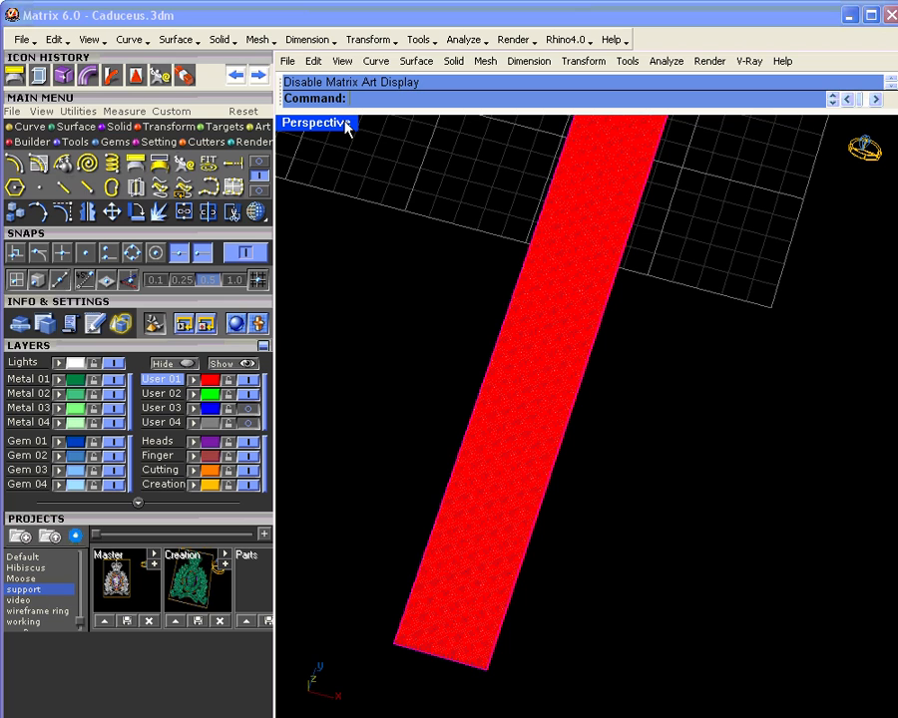
- Move the fish-scale mesh to the Metal 01 layer
scroll(441, 211, down, 7)
shift+right_drag(448, 245, 460, 485)
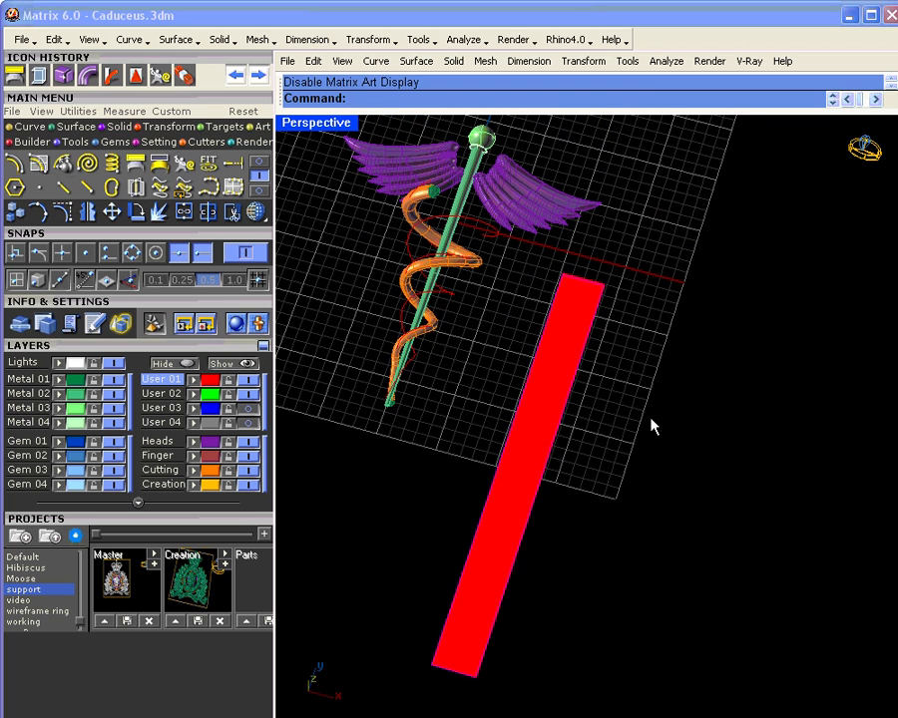
click(540, 411)
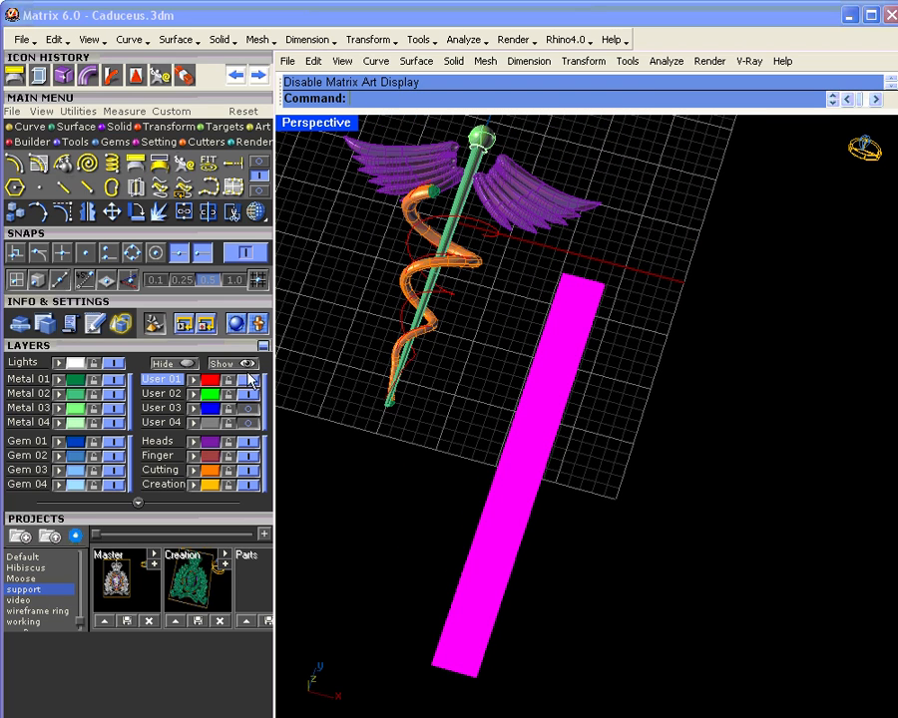
click(58, 379)
click(753, 399)
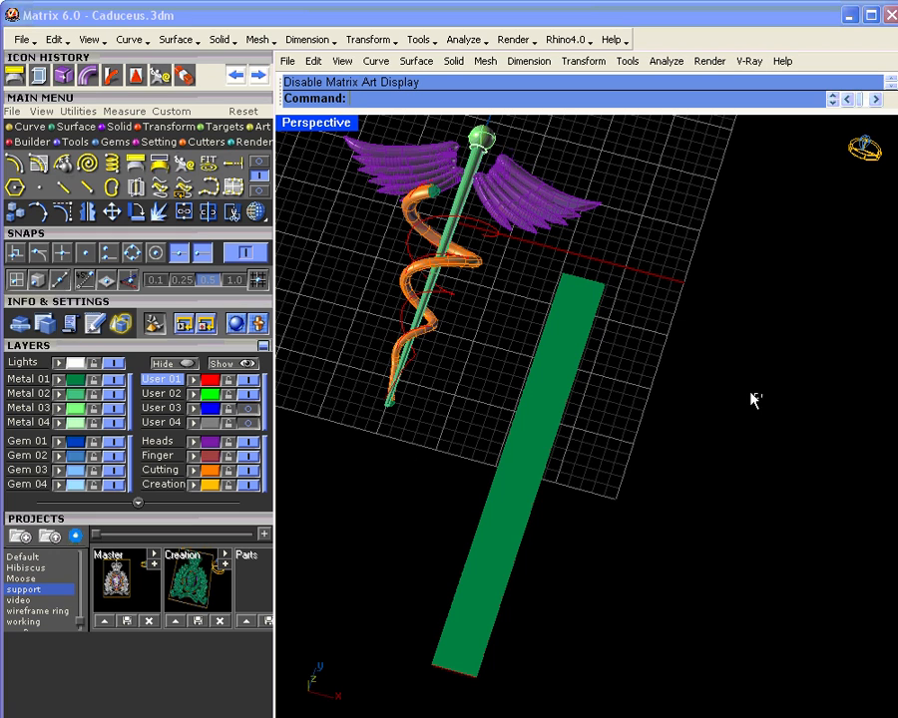
- Switch the Perspective view to a smooth shaded display without surface wires and inspect the scale relief on the mesh
click(255, 211)
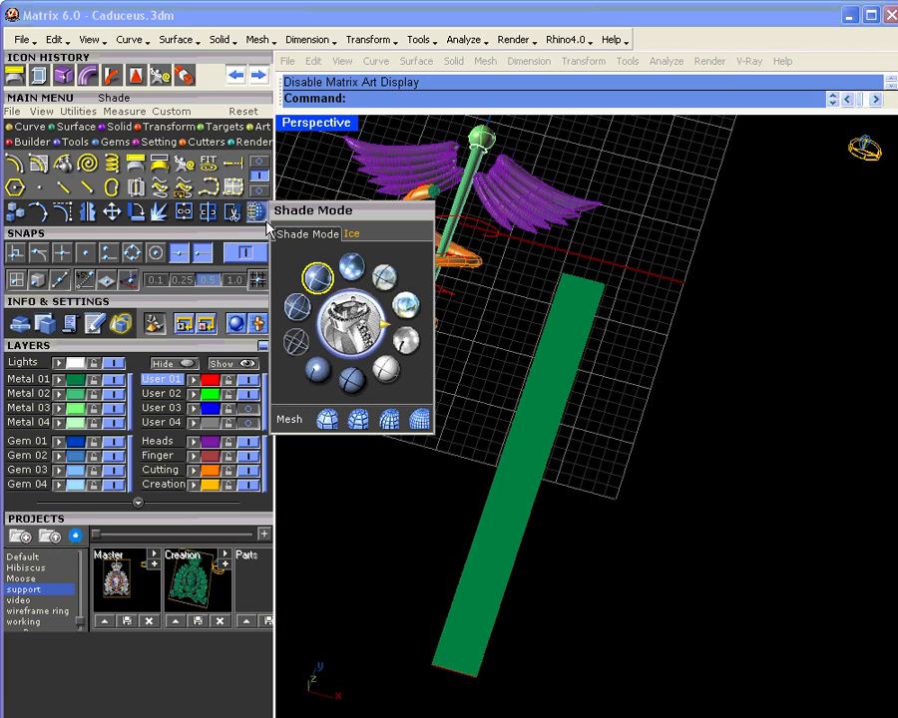
click(315, 369)
mouse_move(638, 411)
right_down()
mouse_move(657, 362)
mouse_move(648, 407)
right_up()
right_drag(574, 409, 568, 361)
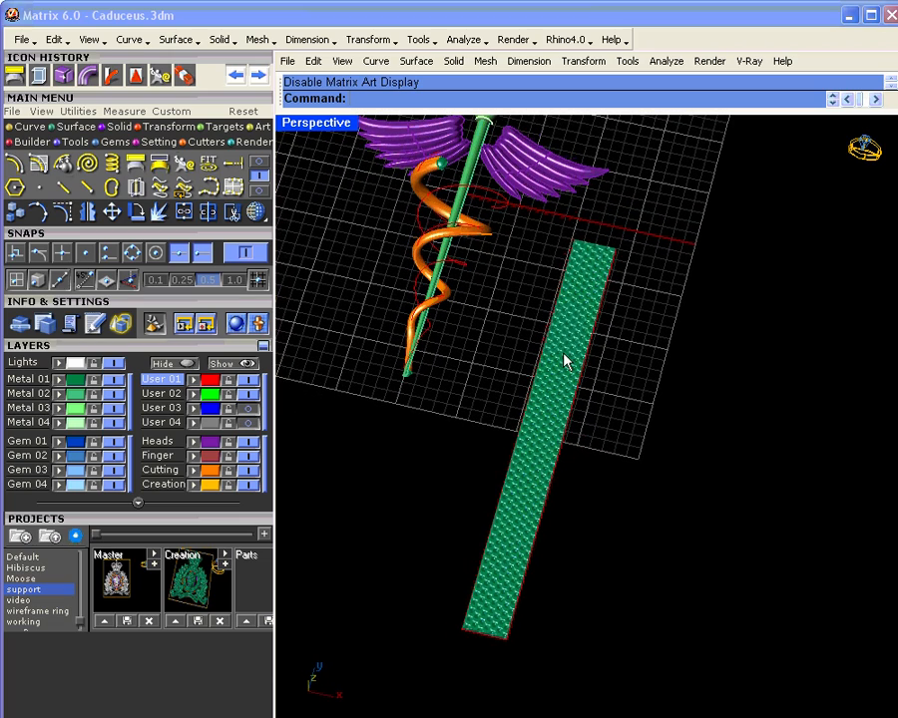
- Rotate the fish-scale mesh a quarter turn about a point near its middle so it lies across the UV rectangle
click(564, 361)
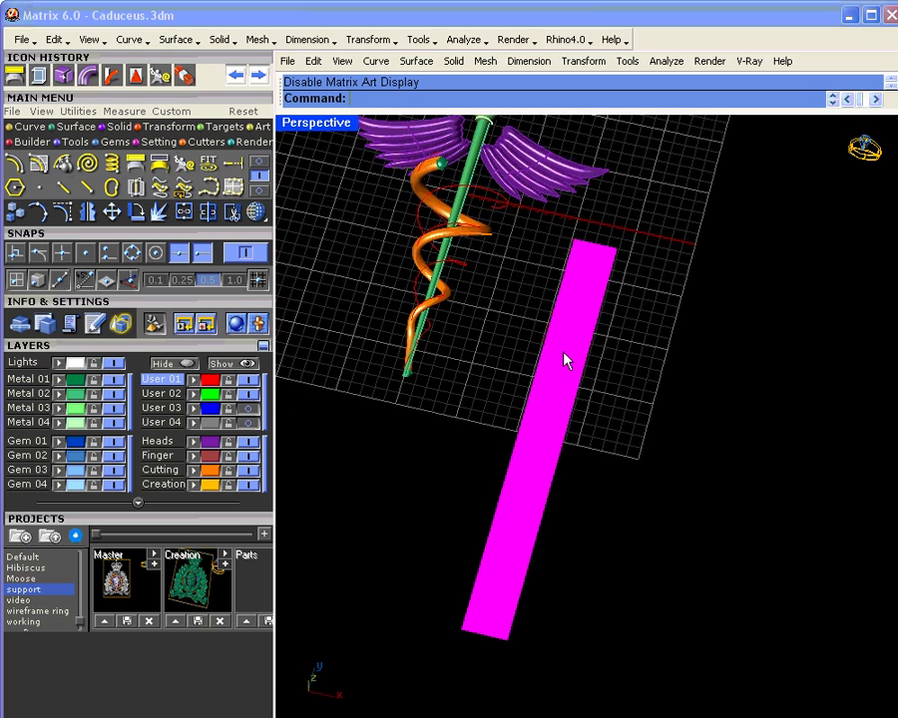
click(137, 211)
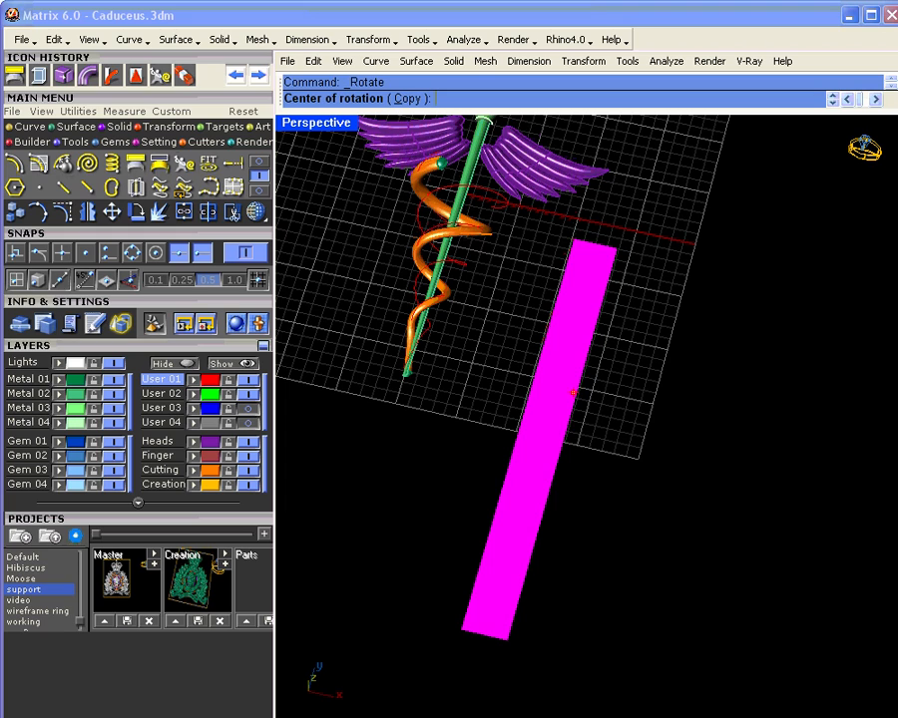
click(572, 457)
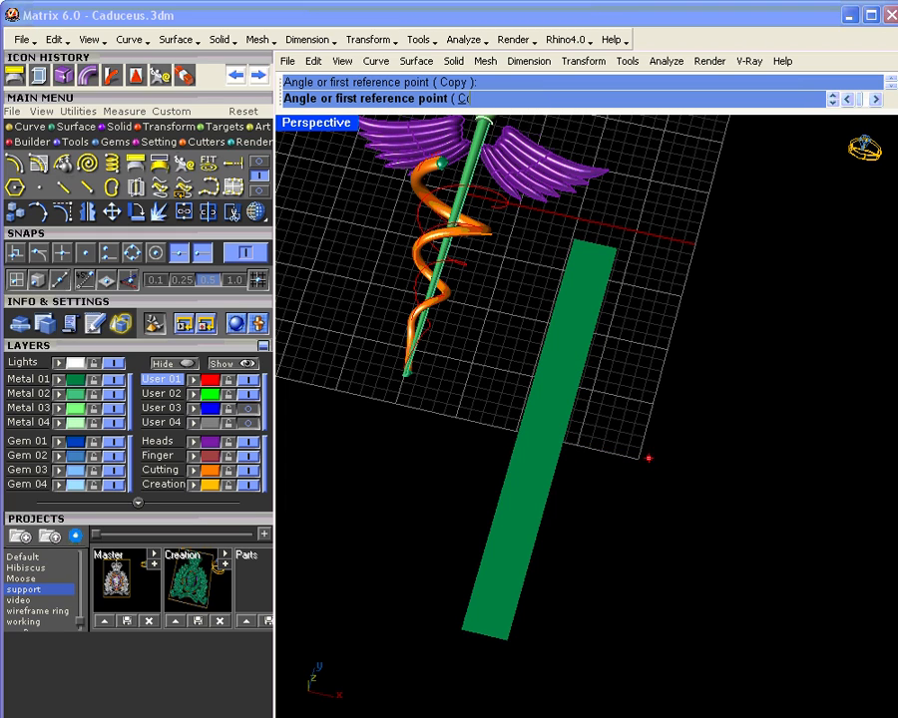
click(634, 322)
click(649, 380)
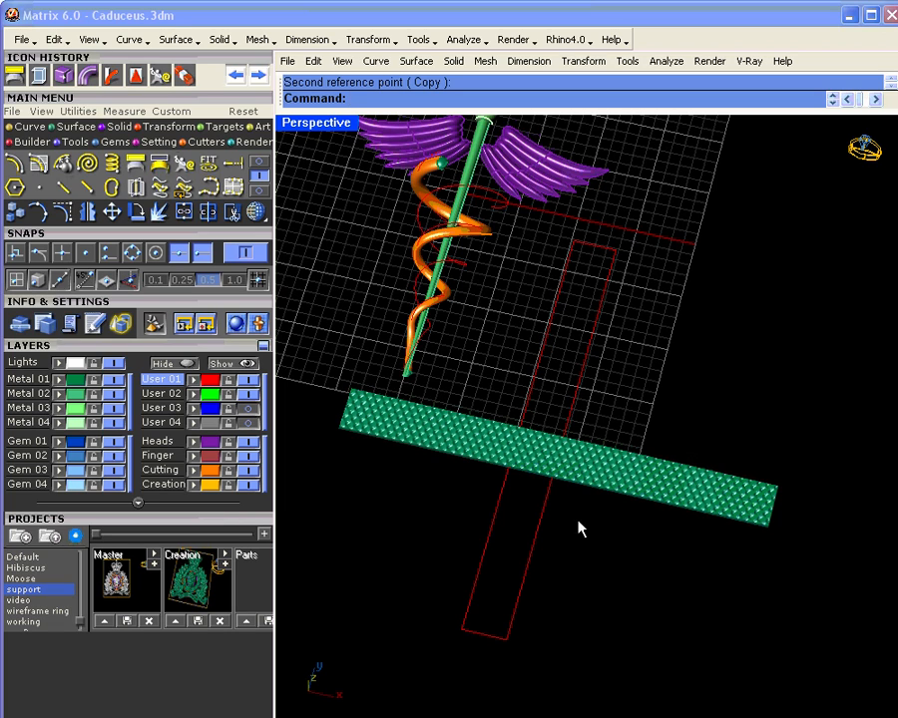
- Apply the flat fish-scale mesh onto the orange snake body surface using ApplyMeshUVN with a vertical scale of 1
click(626, 479)
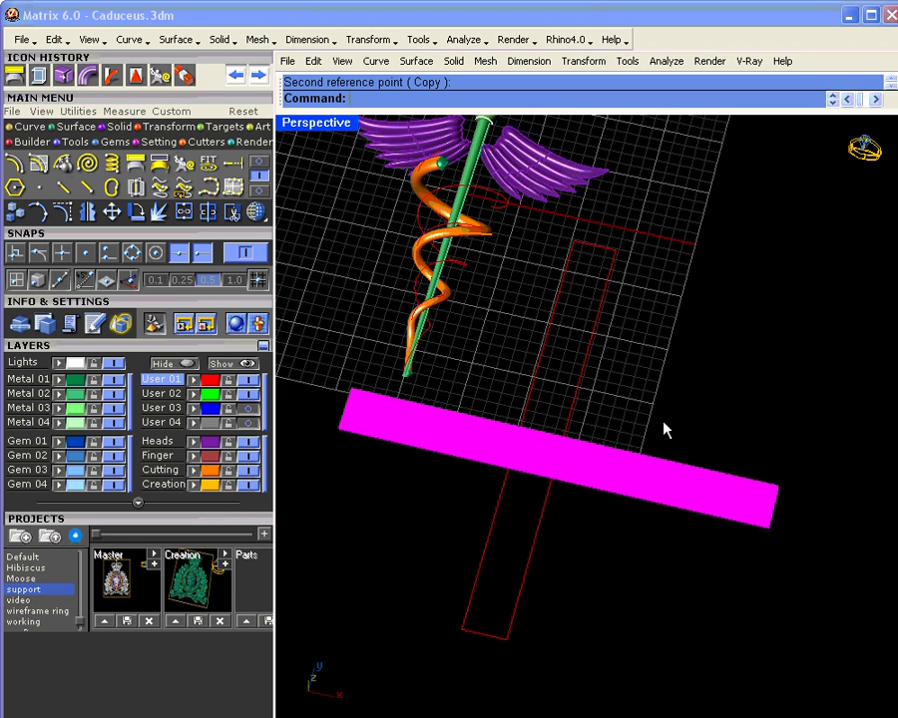
text(ApplyM)
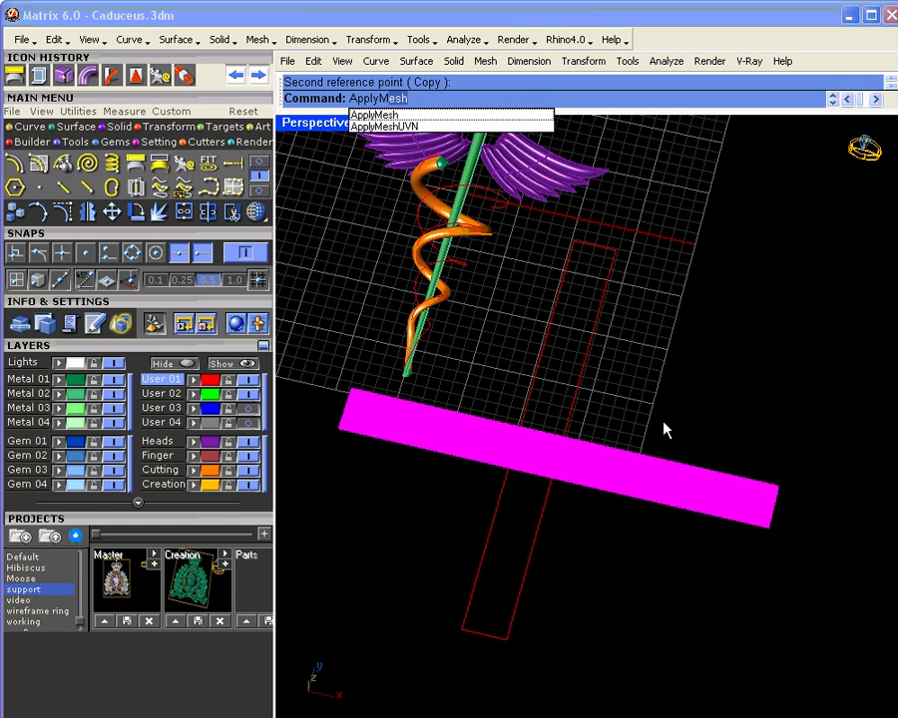
text(esh)
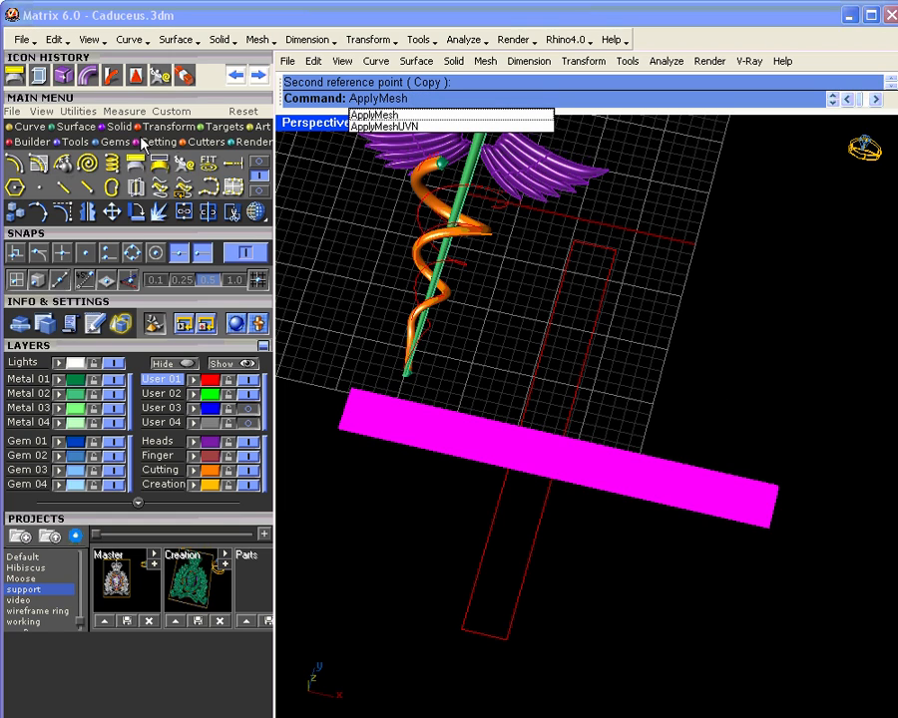
key(Return)
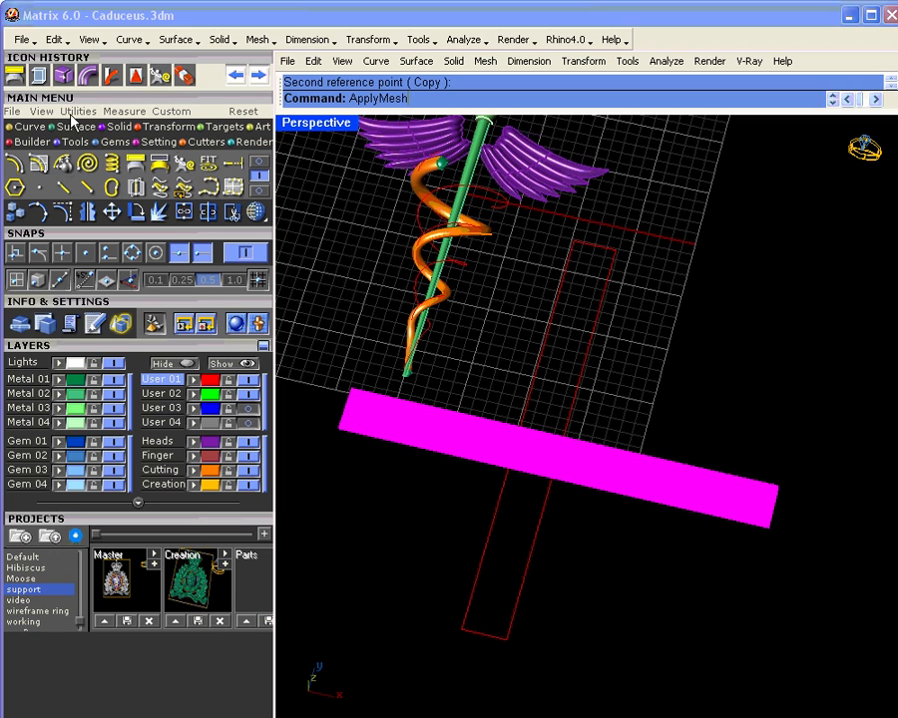
click(77, 112)
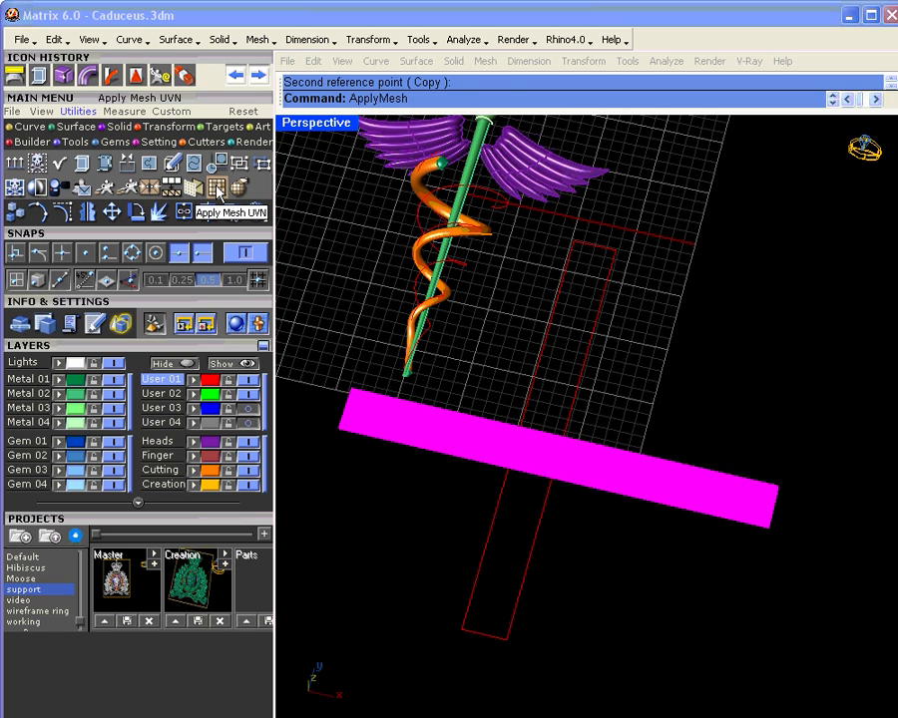
click(216, 189)
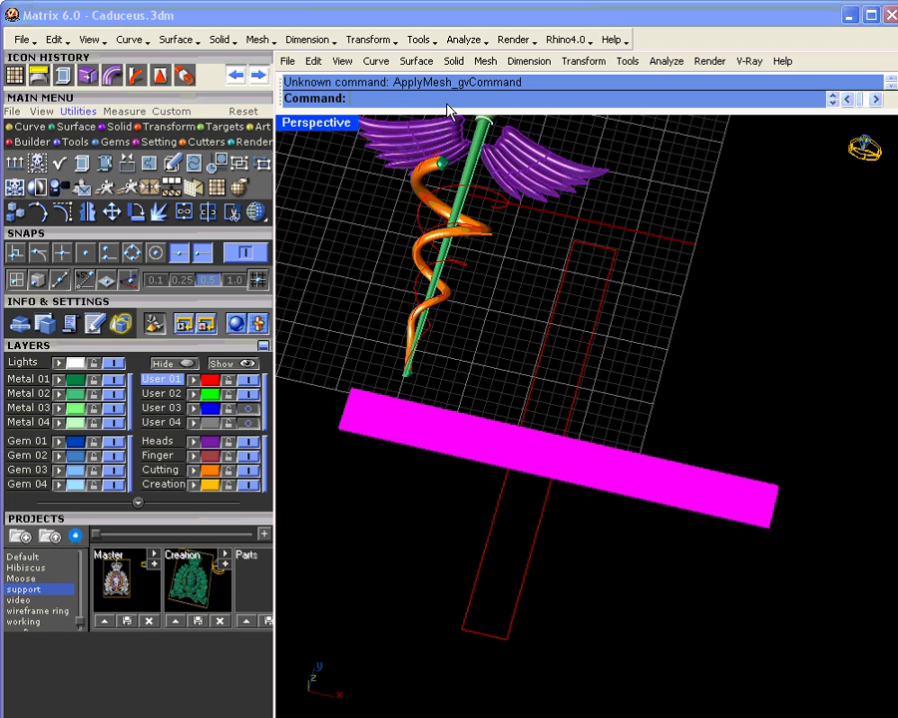
click(475, 391)
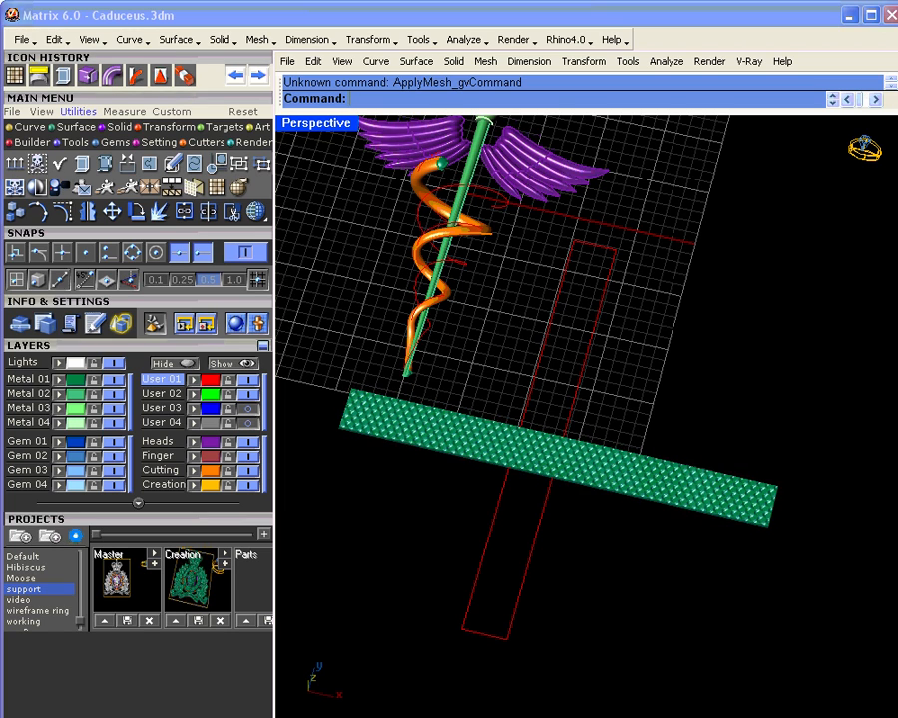
click(458, 429)
click(219, 188)
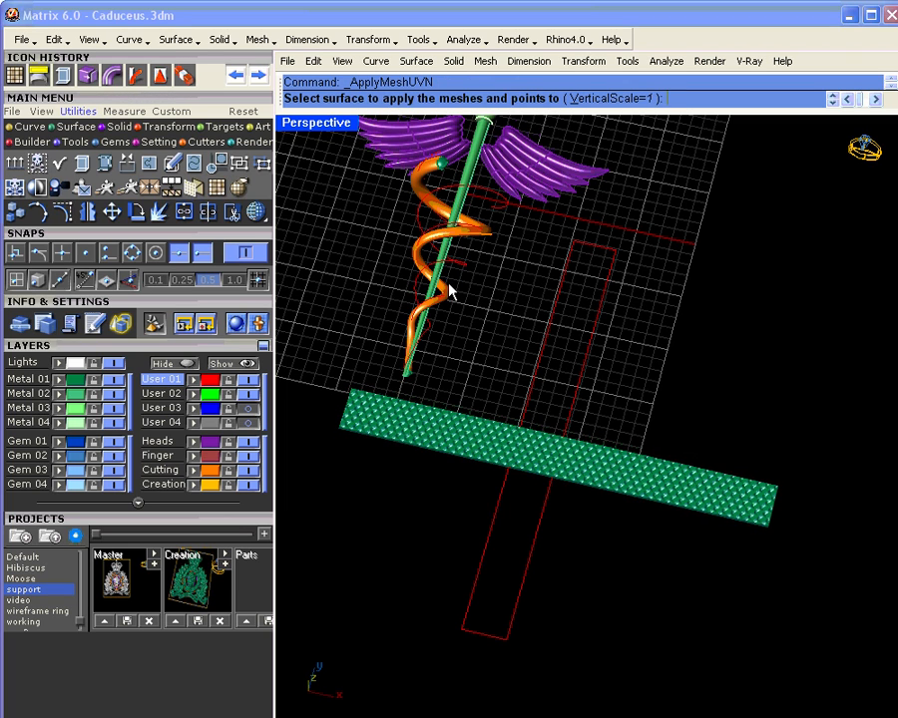
scroll(432, 197, up, 5)
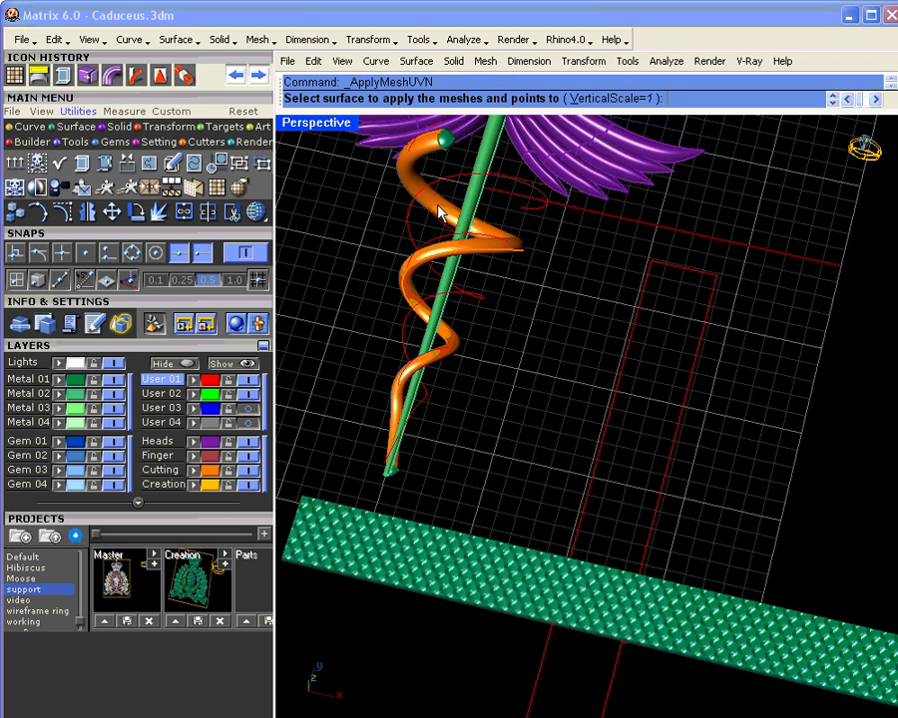
click(447, 210)
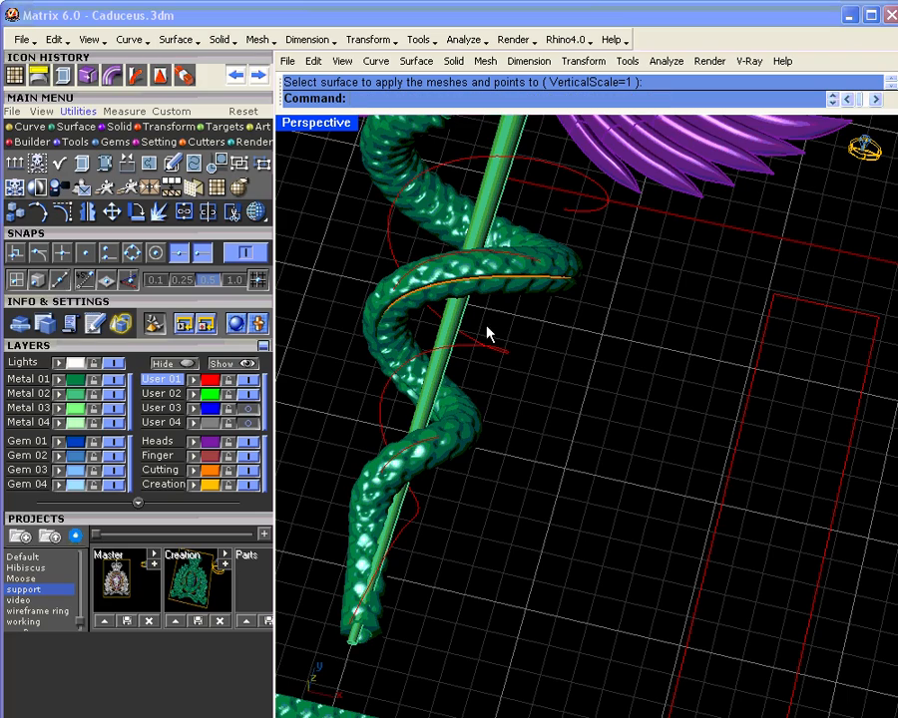
- Inspect the scales wrapped around the snake body from several angles and undo the mesh application
scroll(462, 339, down, 4)
shift+right_drag(456, 411, 458, 434)
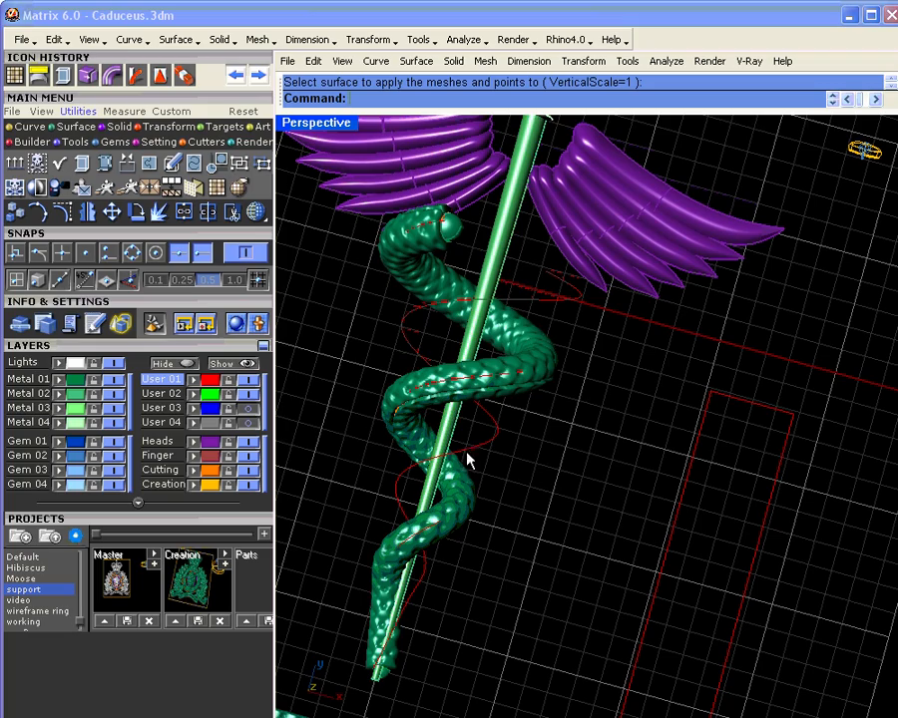
right_drag(503, 477, 493, 413)
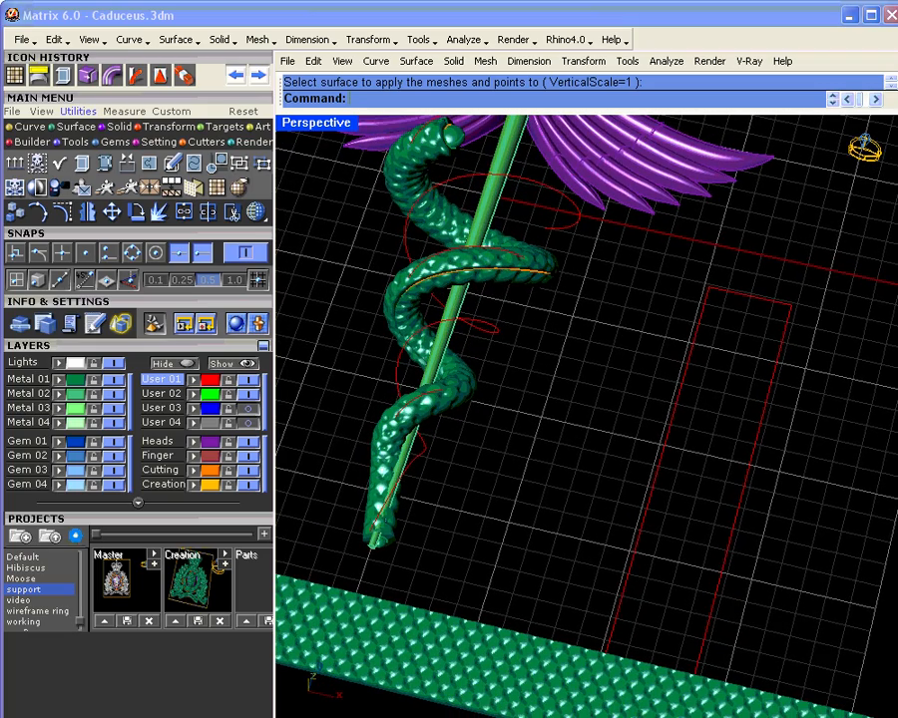
right_drag(457, 286, 465, 355)
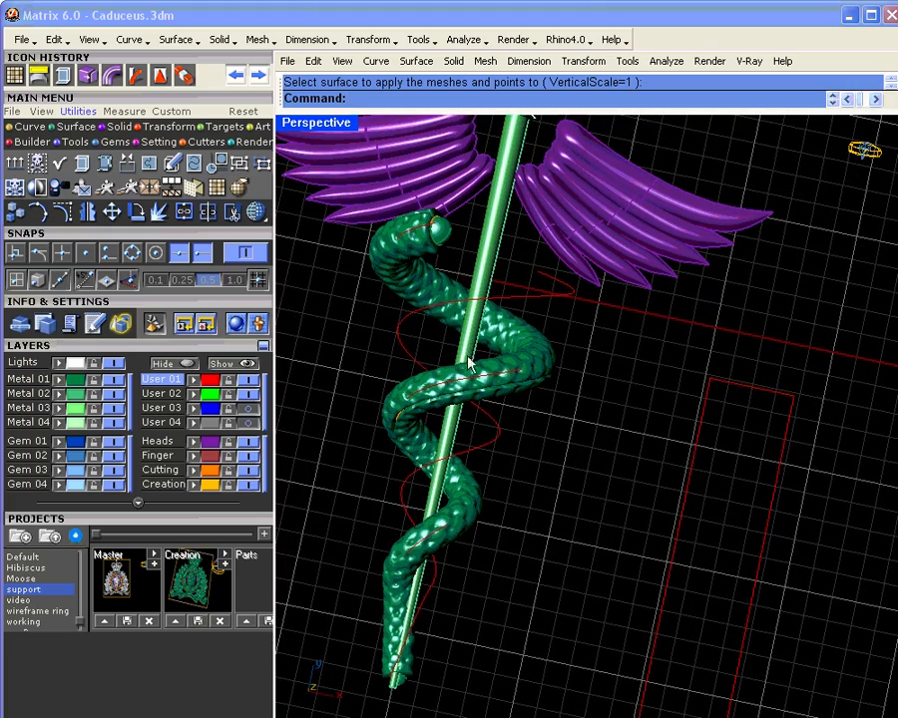
scroll(488, 372, up, 2)
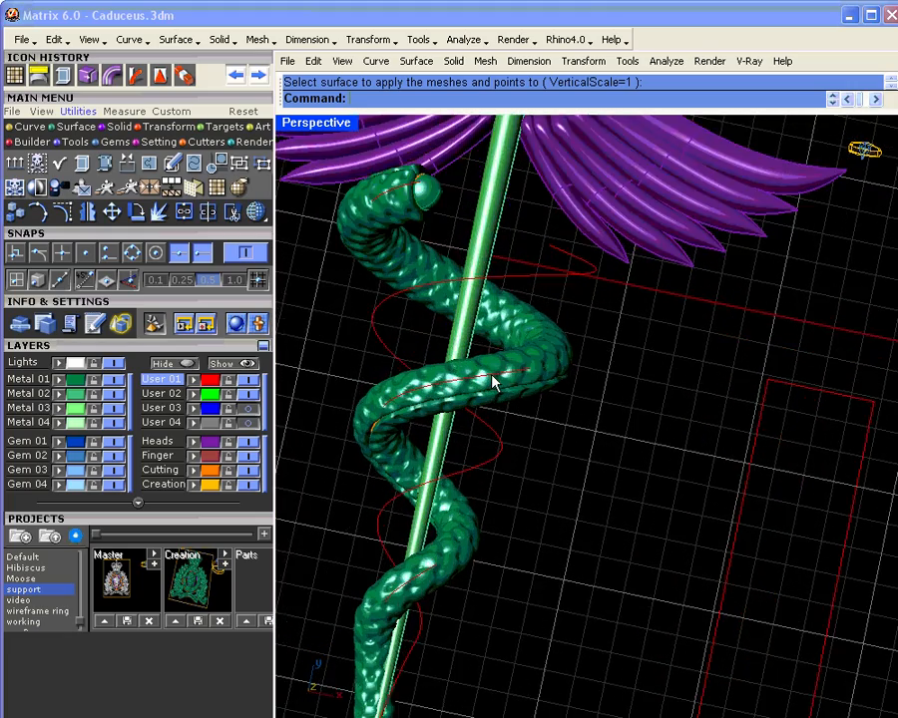
right_drag(484, 372, 511, 310)
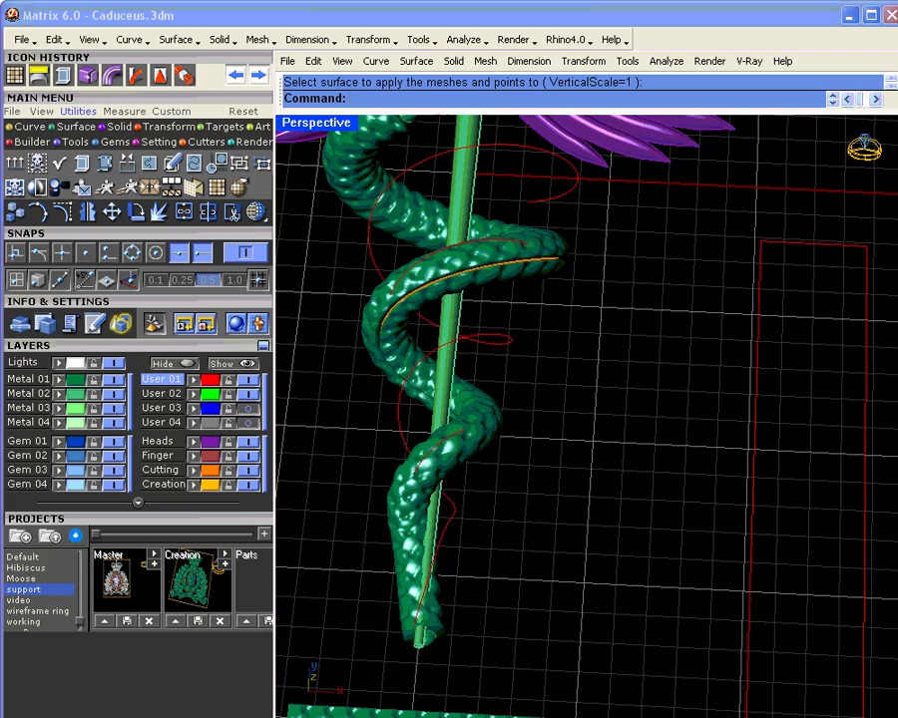
double_click(325, 123)
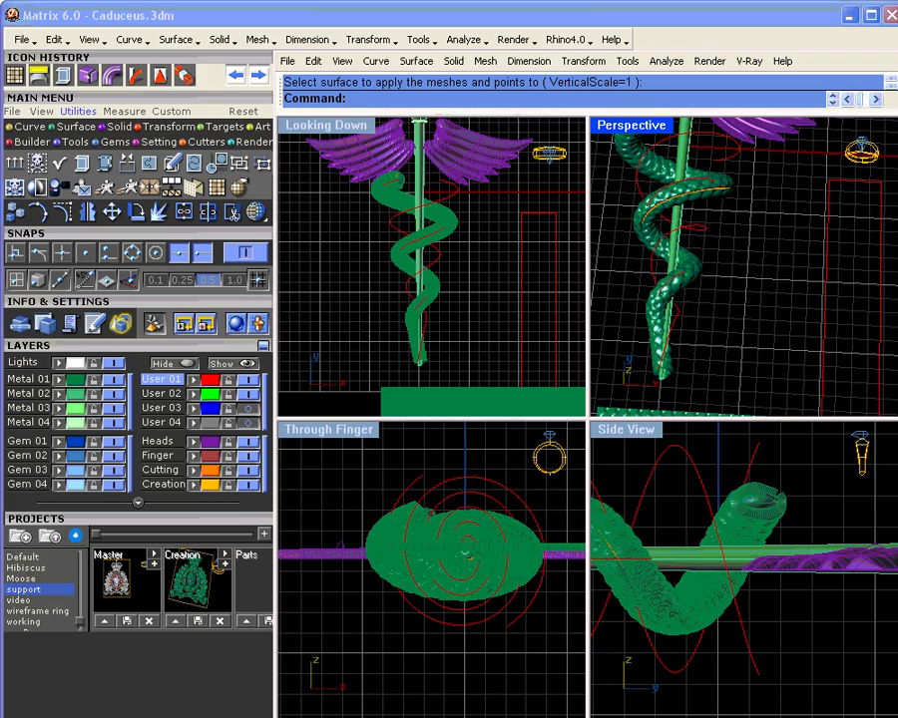
right_drag(564, 555, 399, 546)
key(ctrl+z)
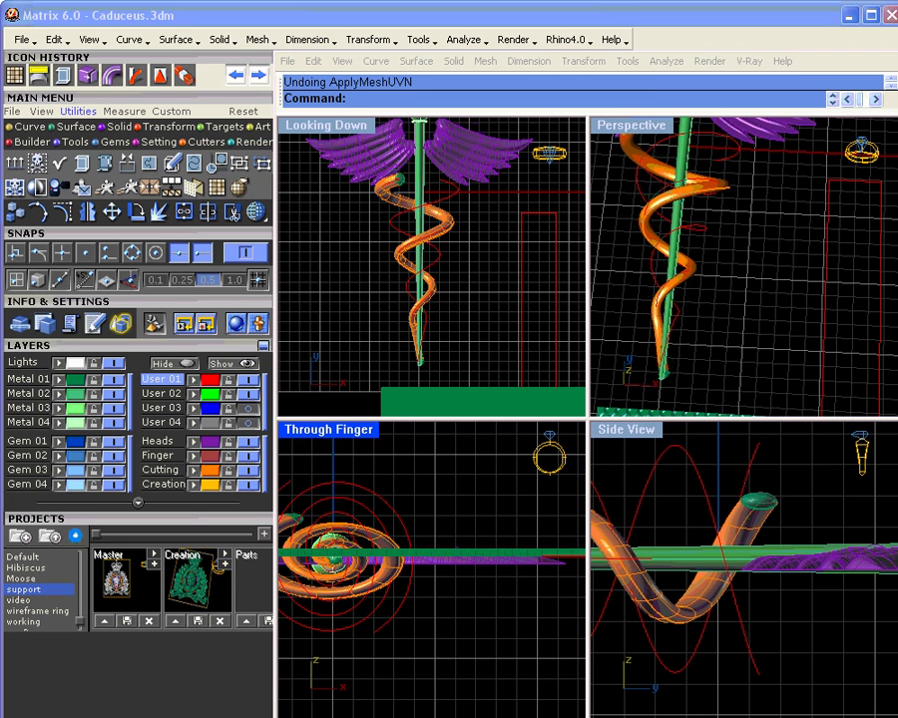
- Lower the flat fish-scale mesh in the Through Finger view until the UV rectangle's plane runs through the middle of its thickness
right_drag(555, 583, 463, 568)
scroll(544, 539, up, 7)
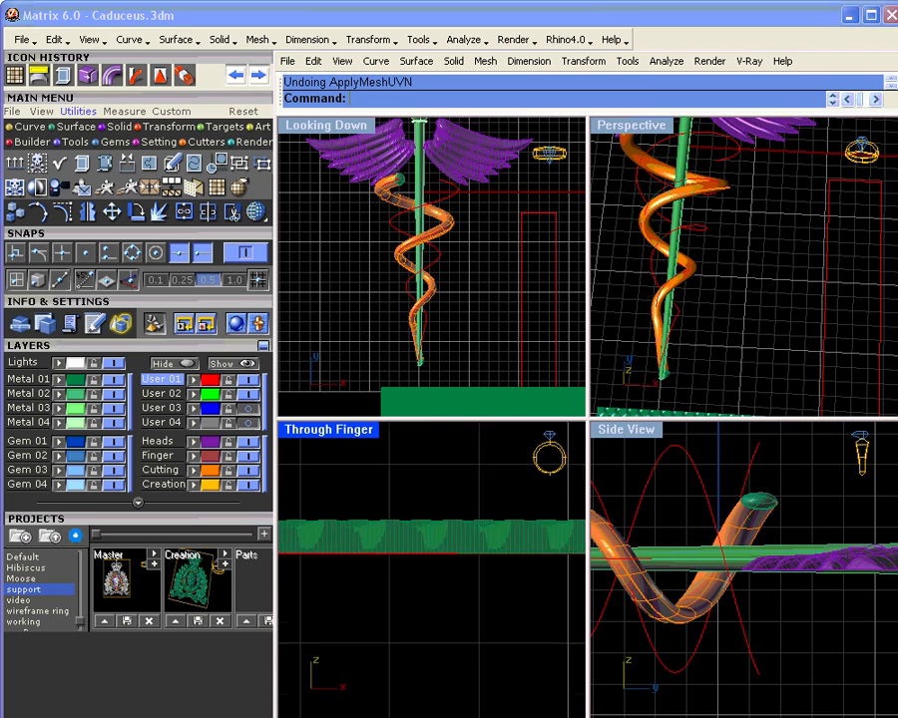
click(544, 539)
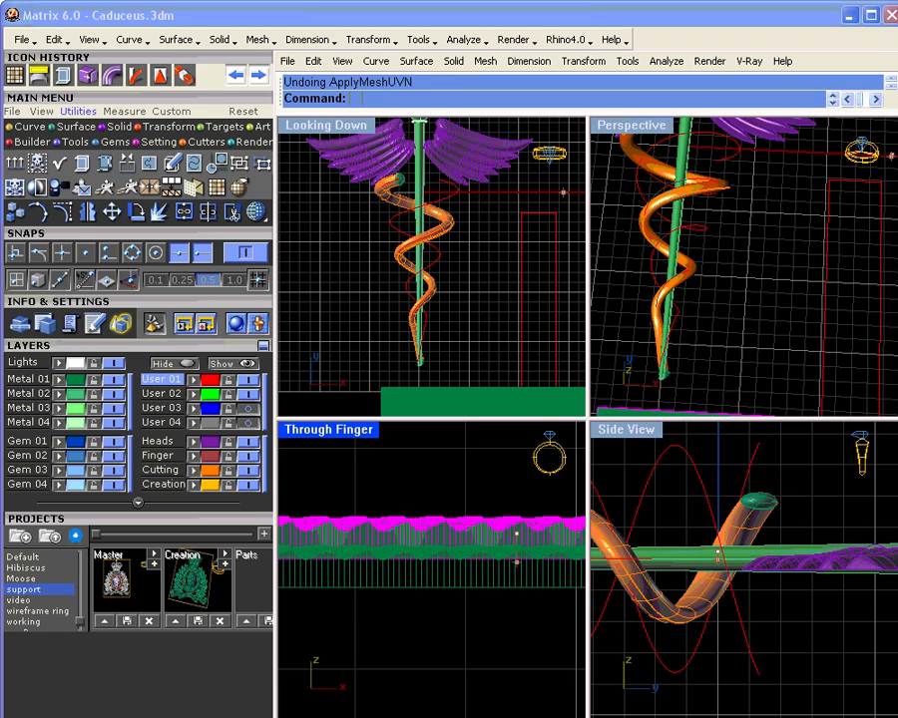
drag(518, 543, 523, 567)
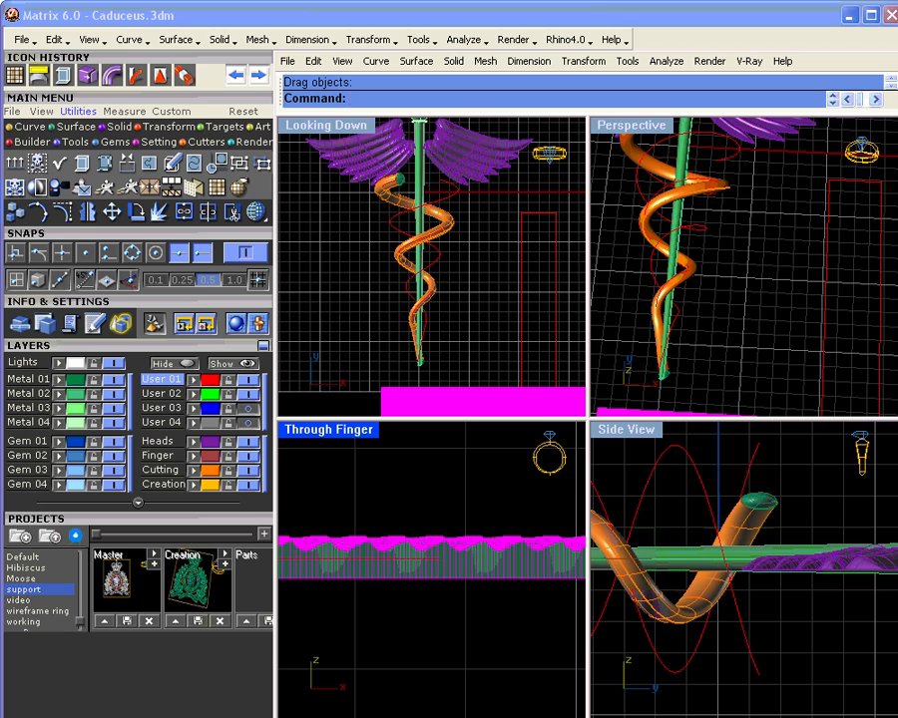
- Wrap the lowered fish-scale mesh onto the orange snake body surface using ApplyMeshUVN with a vertical scale of 1
right_drag(496, 295, 465, 240)
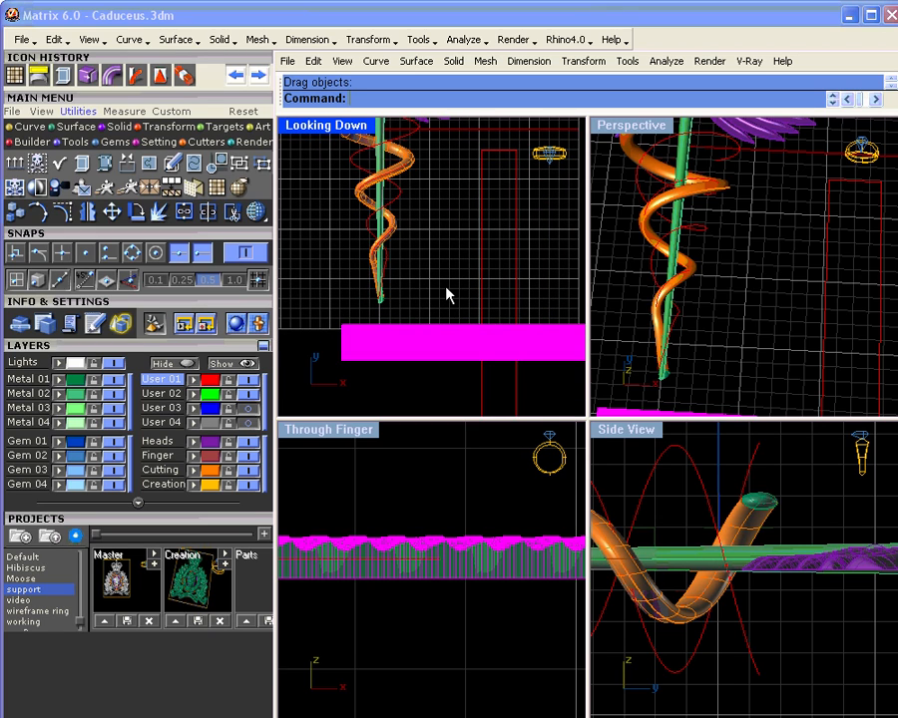
text(ApplyMesh)
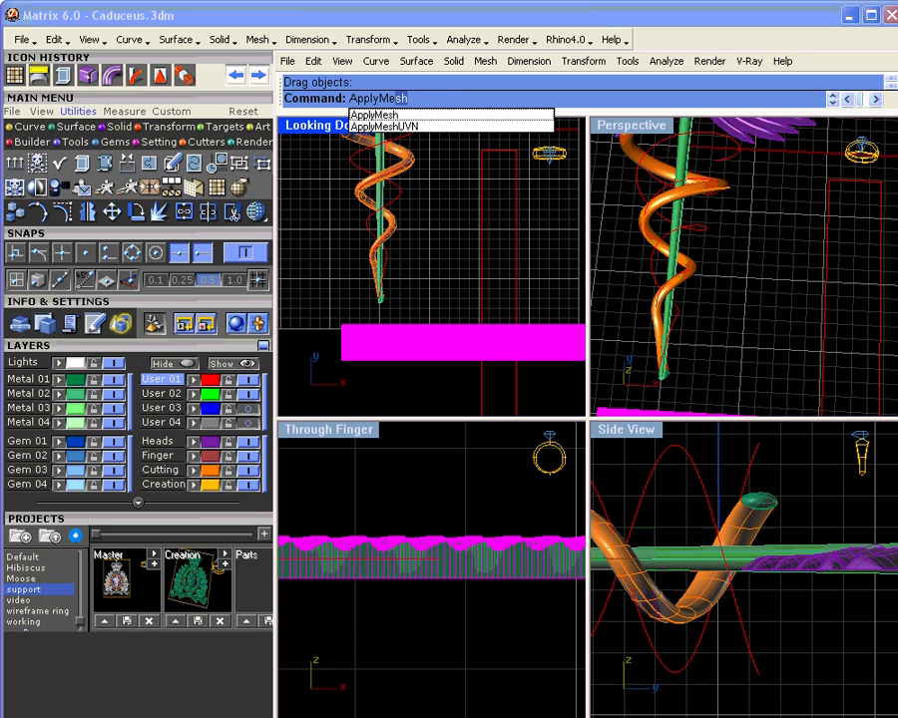
text(UVN)
key(Return)
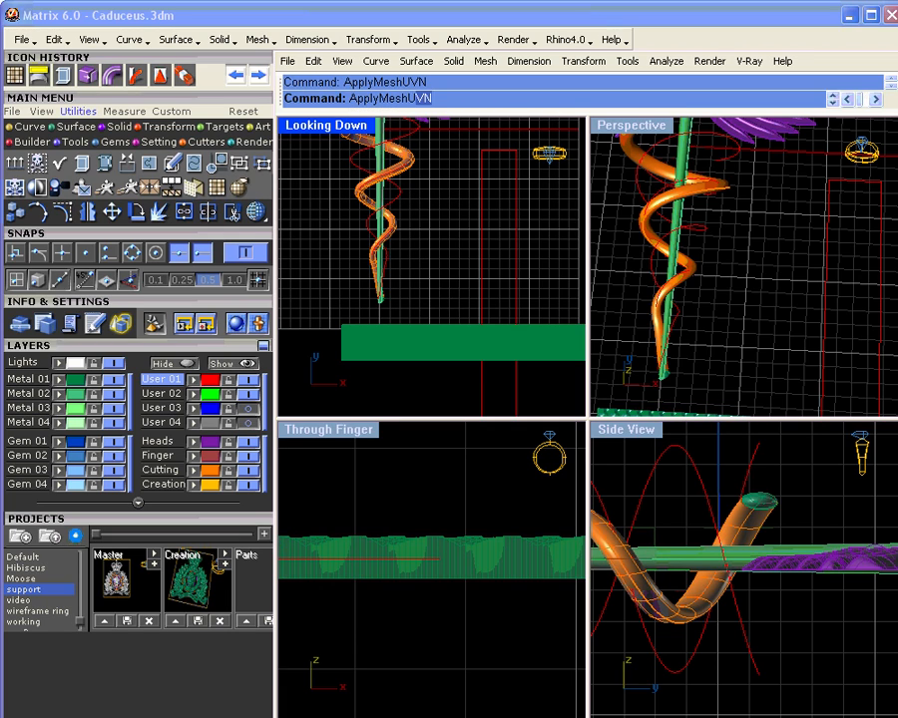
click(402, 165)
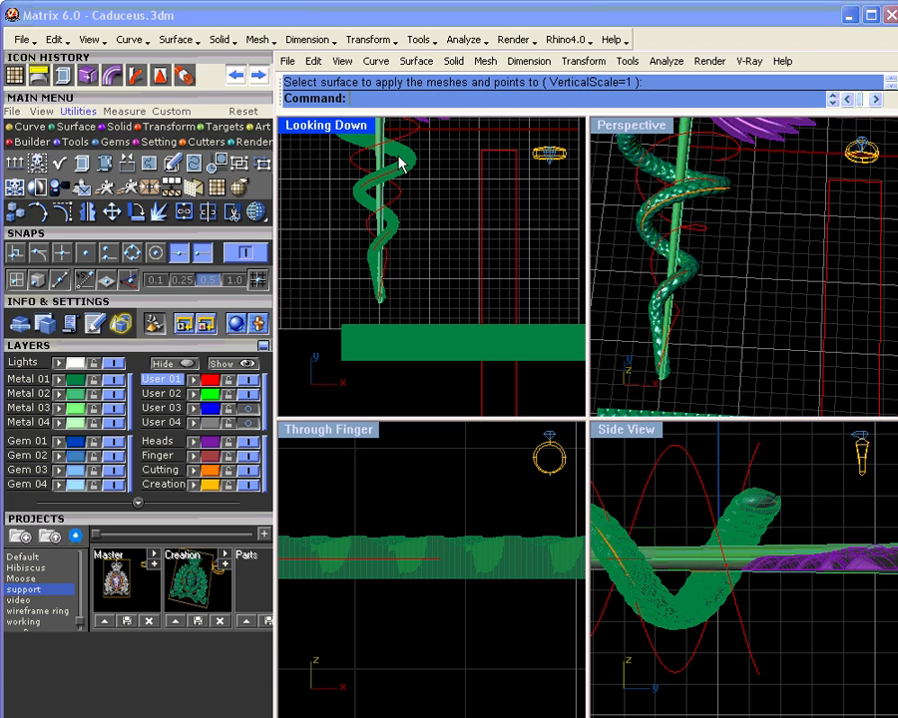
- Examine the scale relief along the snake's coils and its fit at the rounded head end in the Perspective view
scroll(648, 195, up, 8)
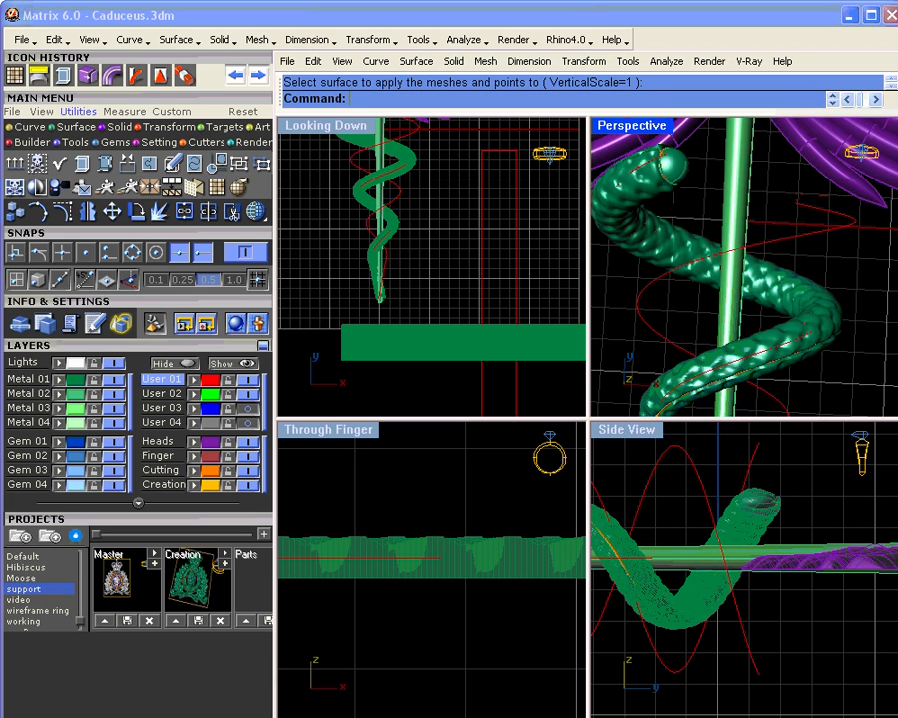
right_drag(669, 208, 727, 199)
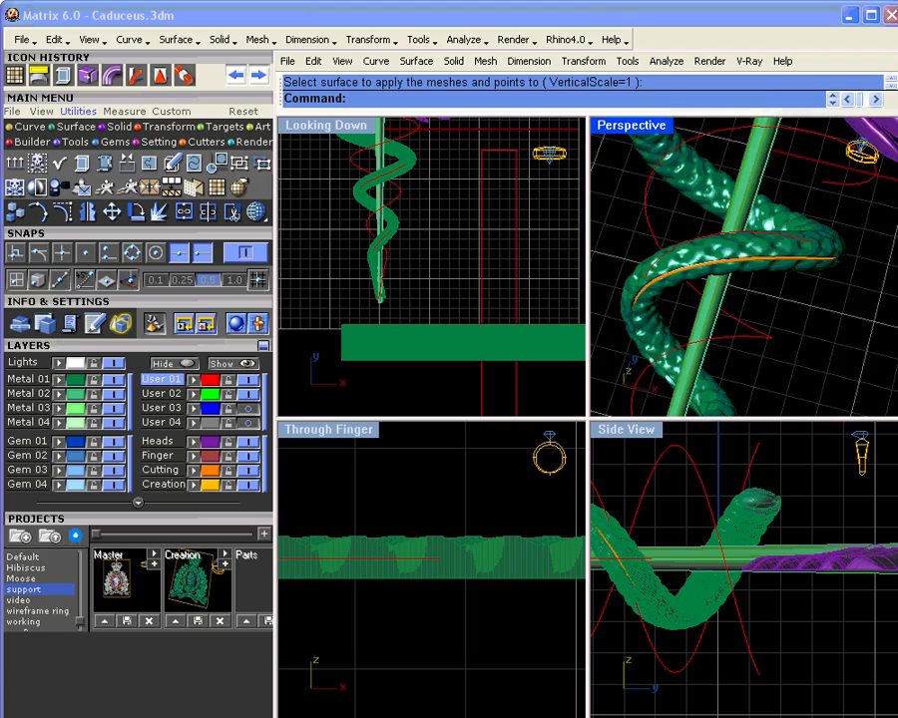
right_drag(698, 261, 720, 281)
scroll(717, 259, down, 6)
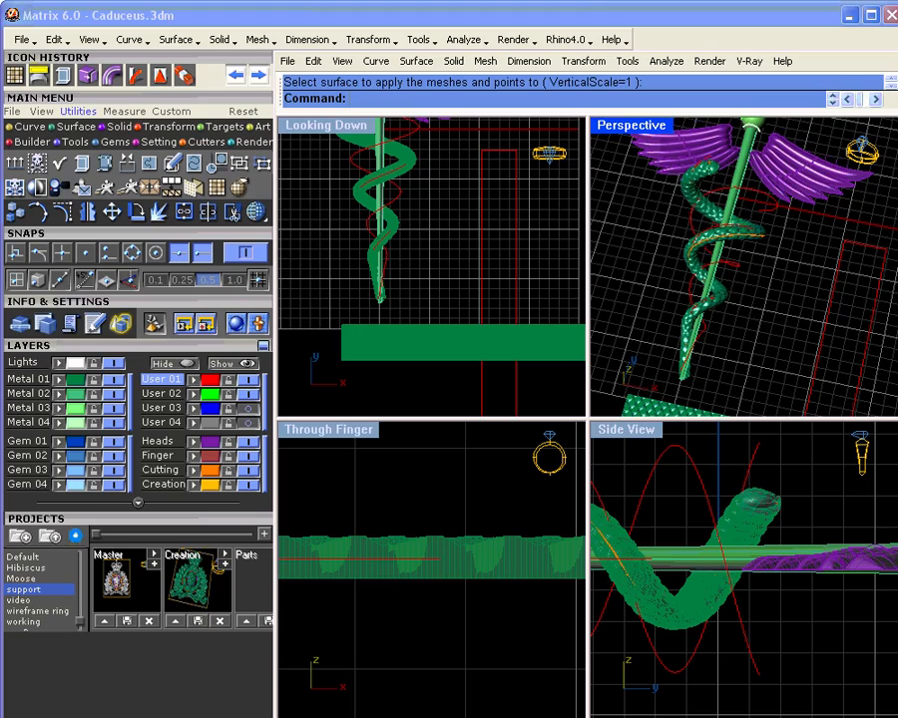
double_click(657, 130)
right_drag(602, 215, 577, 324)
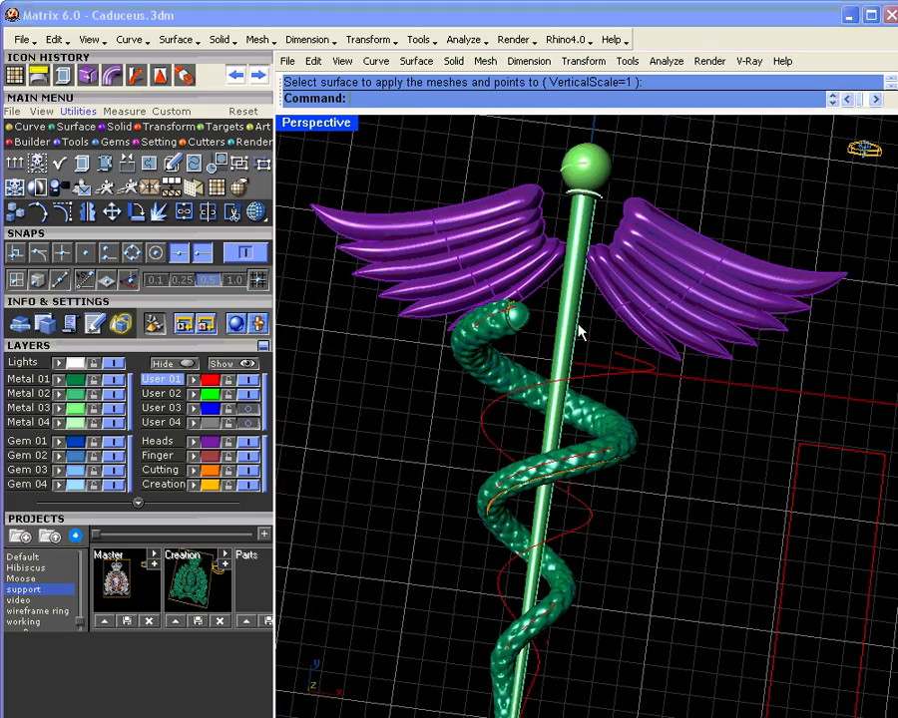
scroll(534, 323, up, 5)
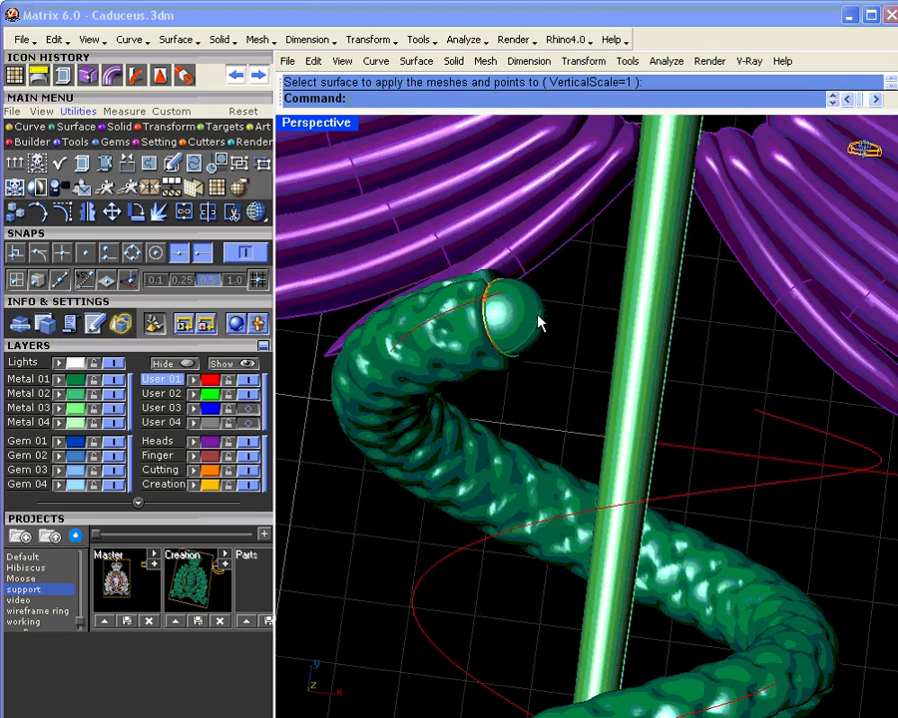
scroll(536, 320, down, 5)
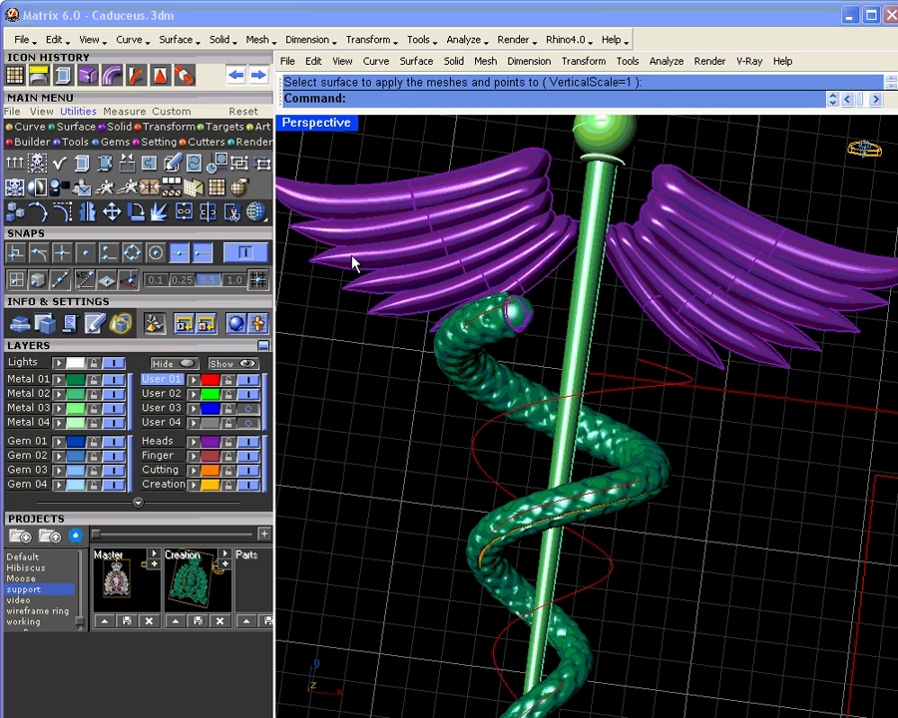
scroll(487, 350, down, 4)
mouse_move(488, 352)
right_down()
mouse_move(489, 447)
mouse_move(512, 427)
mouse_move(475, 403)
mouse_move(473, 363)
right_up()
scroll(479, 423, down, 3)
- Hide the flat fish-scale mesh lying below the caduceus
click(473, 341)
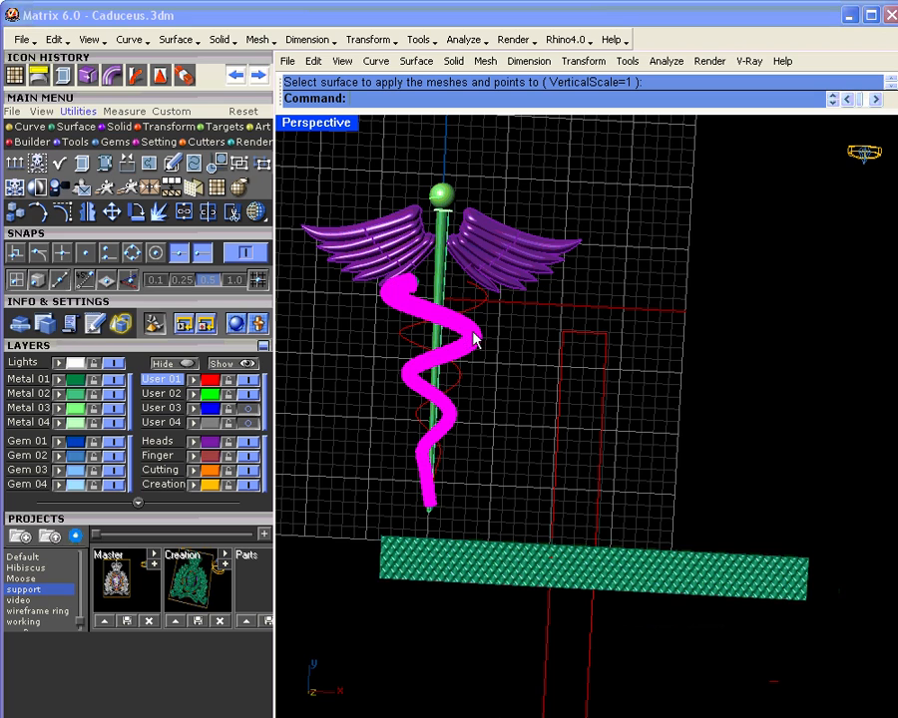
double_click(319, 124)
scroll(440, 516, down, 18)
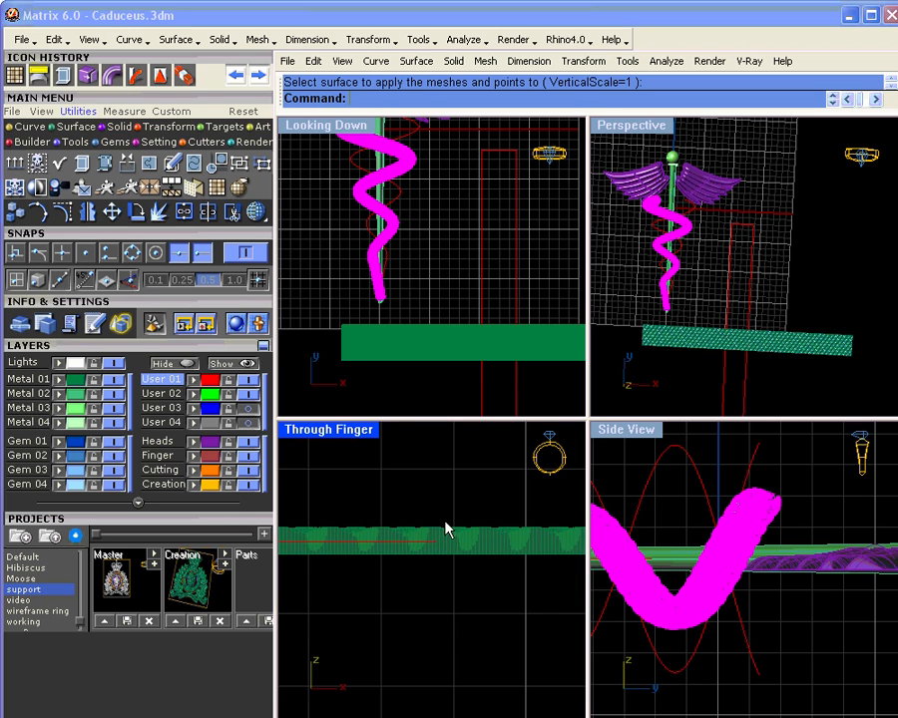
scroll(438, 516, down, 4)
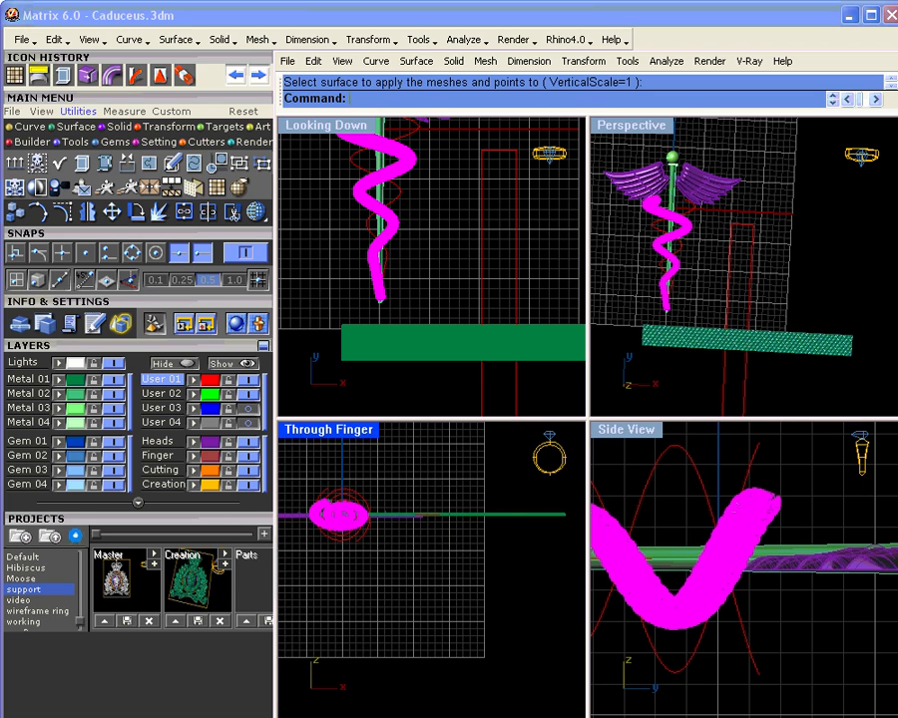
right_drag(381, 526, 435, 585)
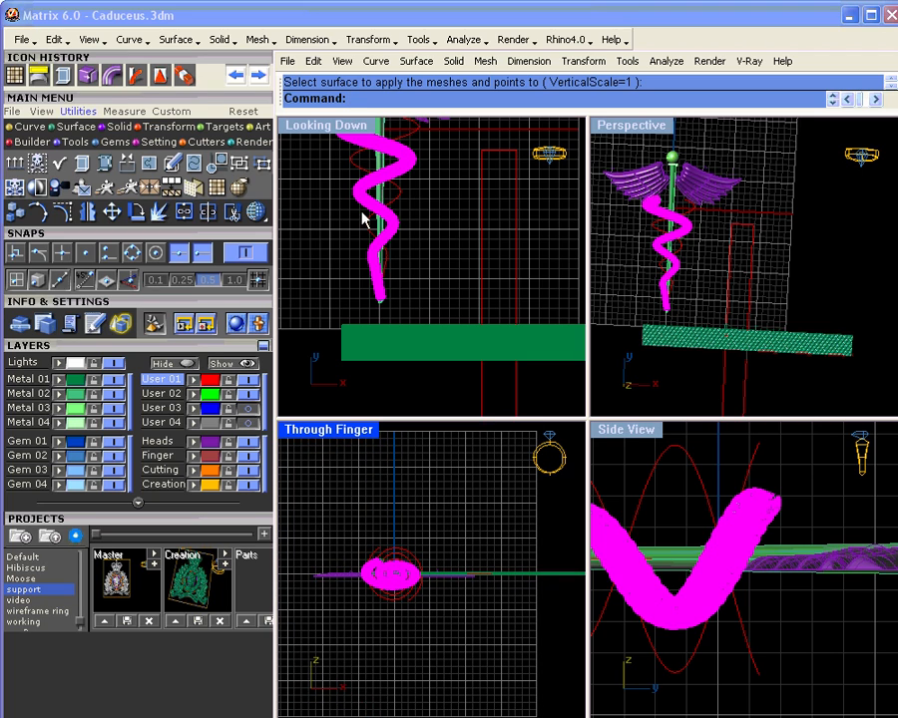
click(424, 333)
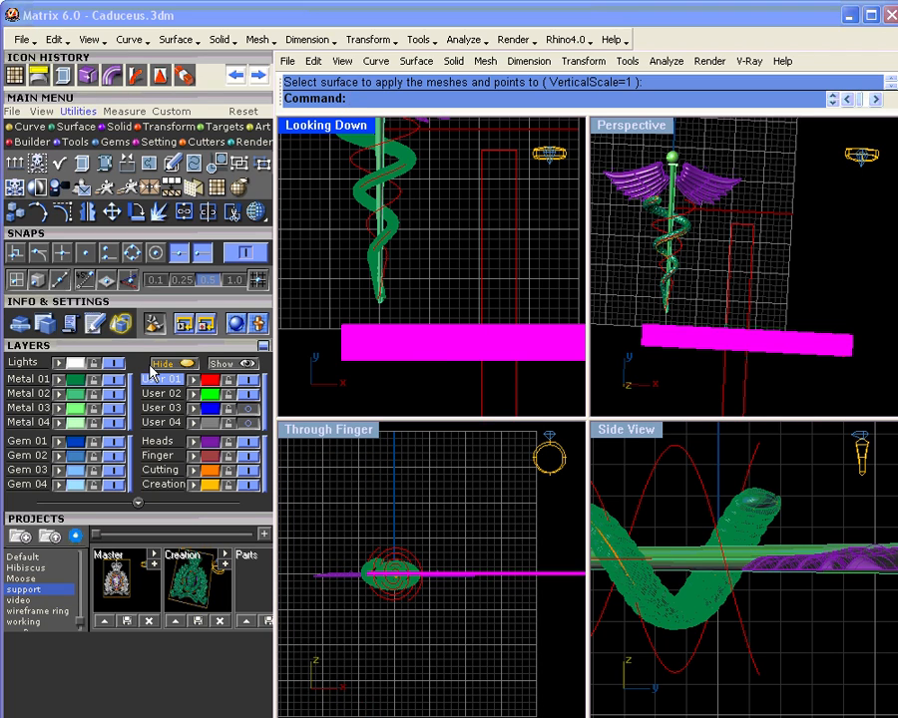
click(187, 366)
- Rotate a copy of the Metal 01 snake half a turn about the origin 0,0,0 in the Through Finger view to form the second snake
click(63, 379)
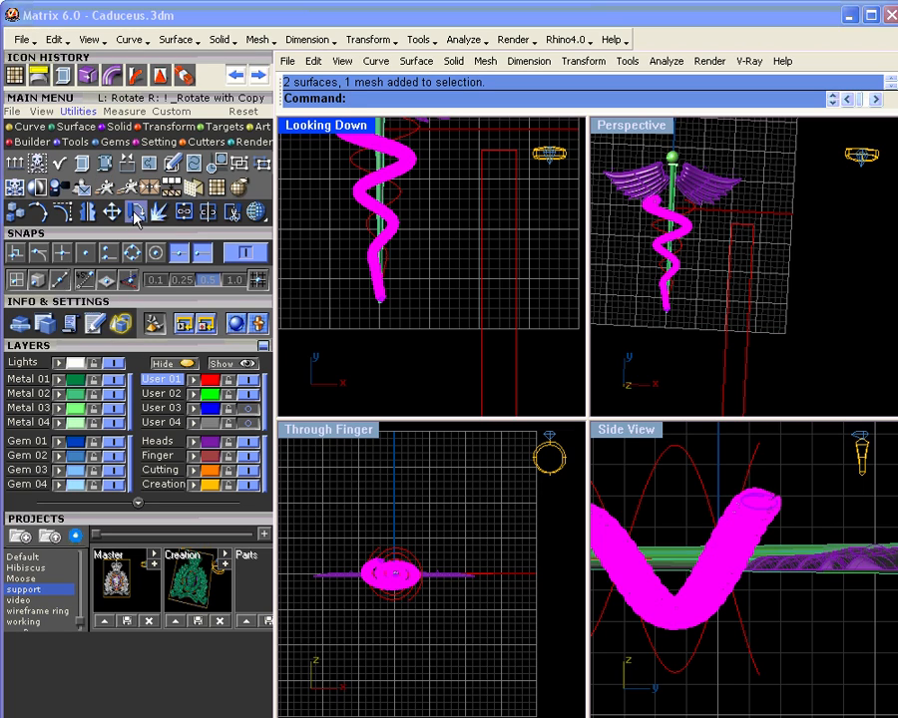
click(137, 215)
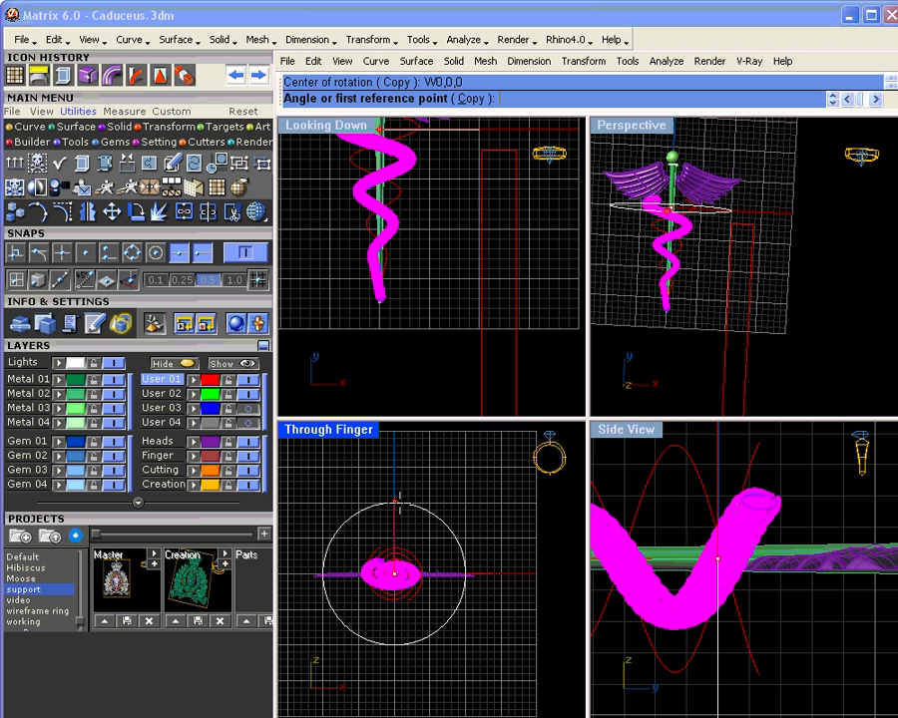
click(474, 99)
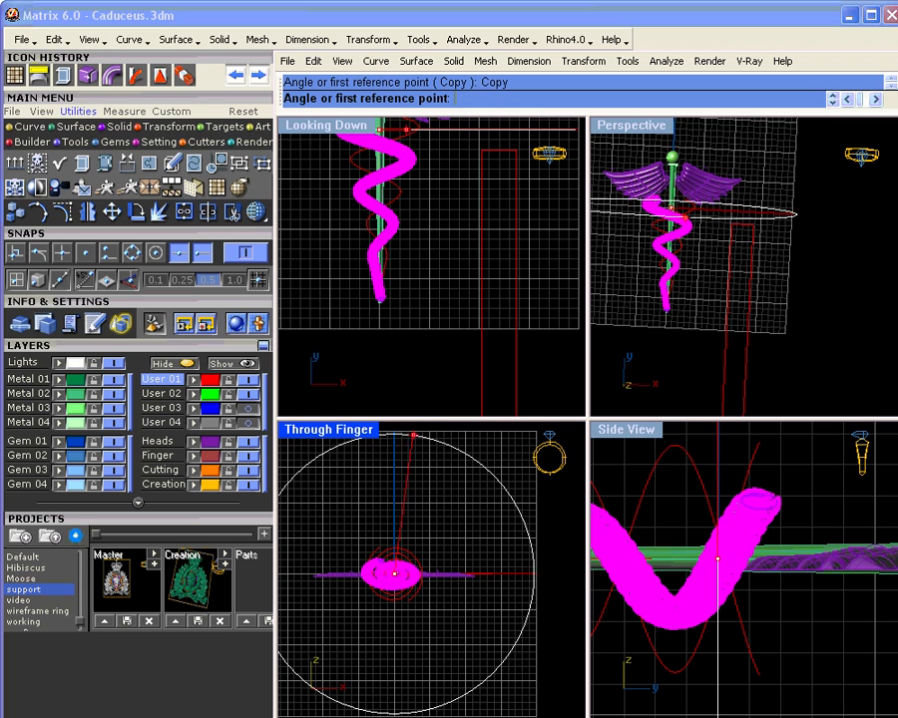
click(394, 471)
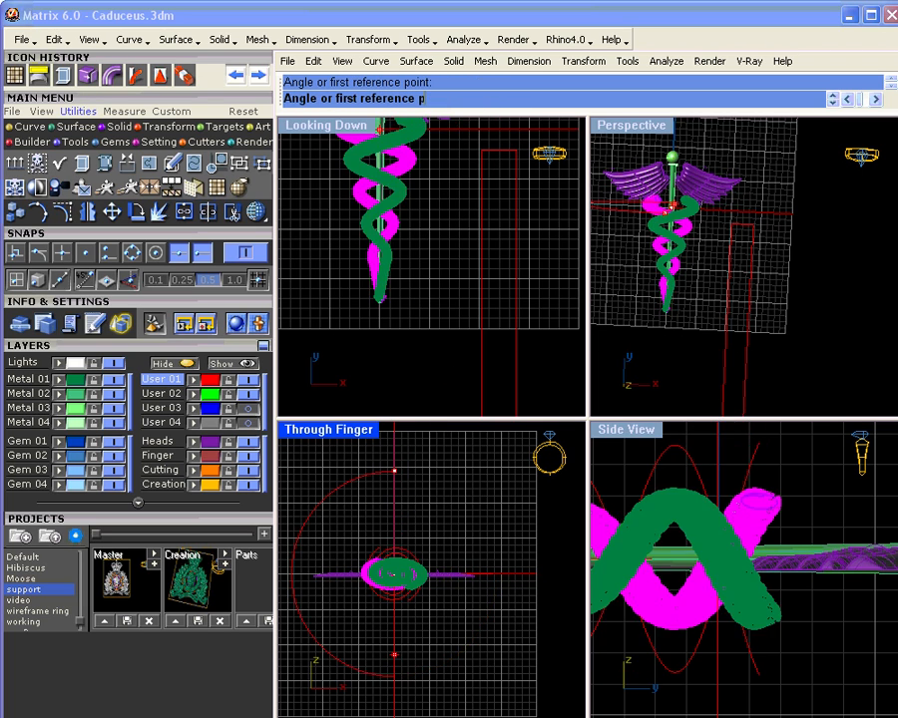
click(397, 659)
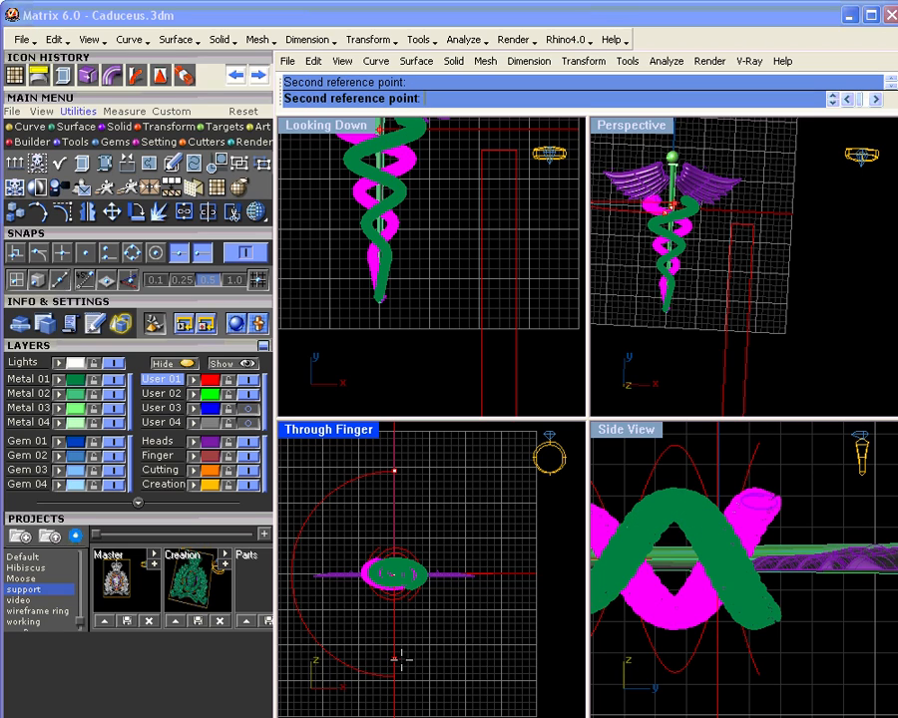
right_click(401, 660)
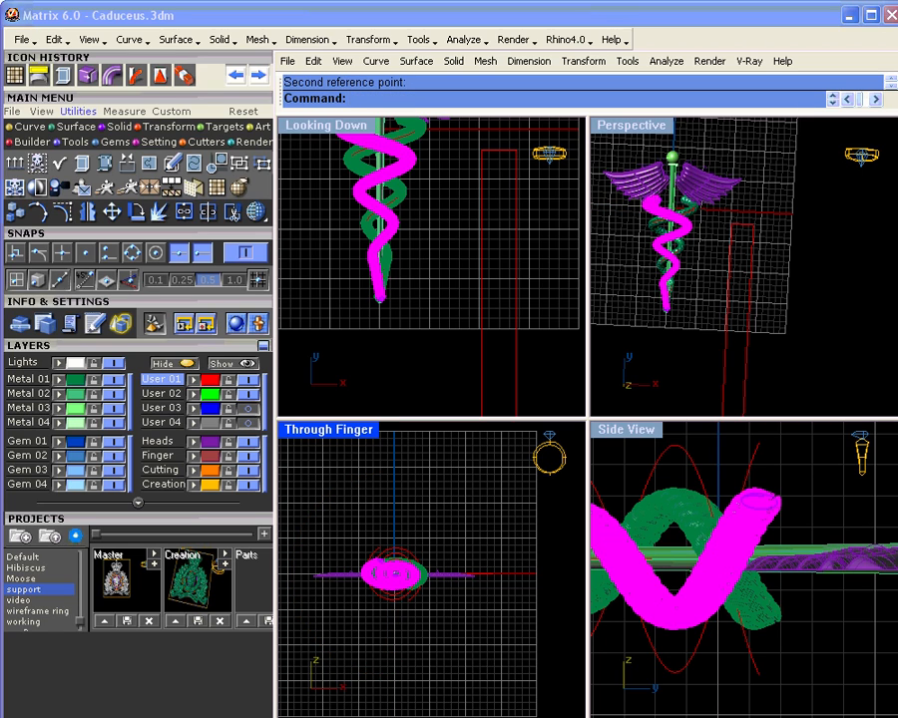
click(679, 140)
mouse_move(682, 241)
right_down()
mouse_move(689, 254)
mouse_move(685, 244)
right_up()
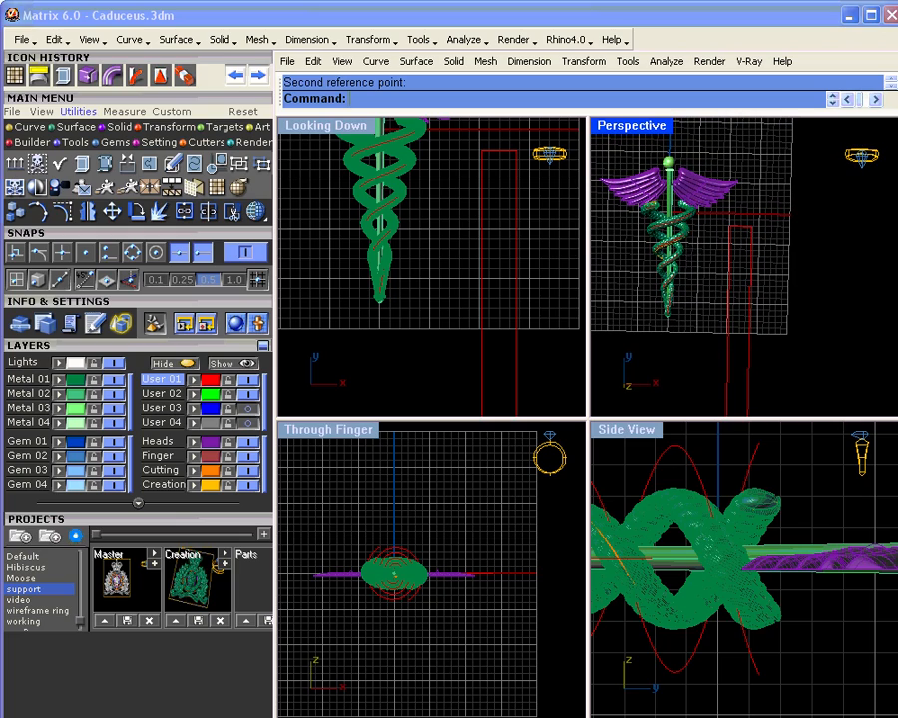
- Turn on the User 04 layer in the Perspective view and hide the white reference picture behind the caduceus
double_click(653, 130)
right_drag(563, 244, 279, 377)
click(247, 423)
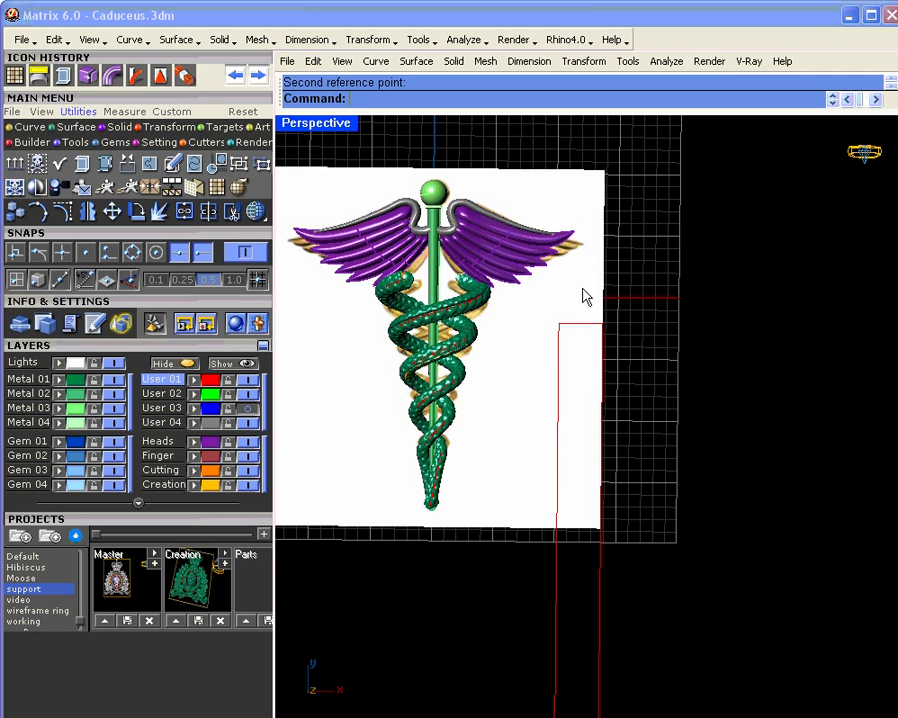
click(185, 364)
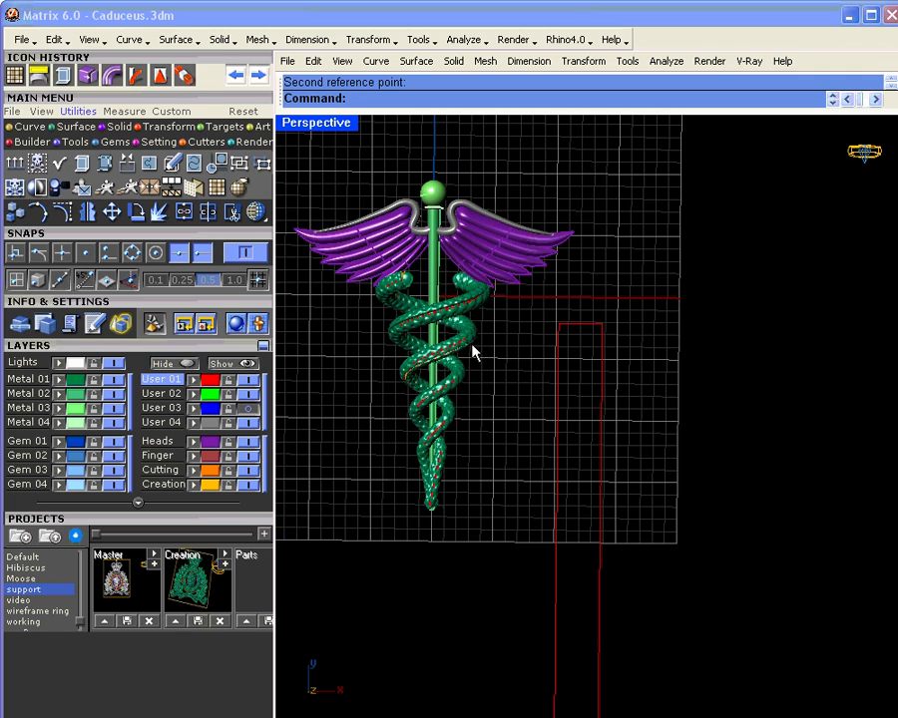
- Move both wings together with their grey upper border slightly upward along the staff in the Looking Down view
shift+right_drag(473, 351, 538, 361)
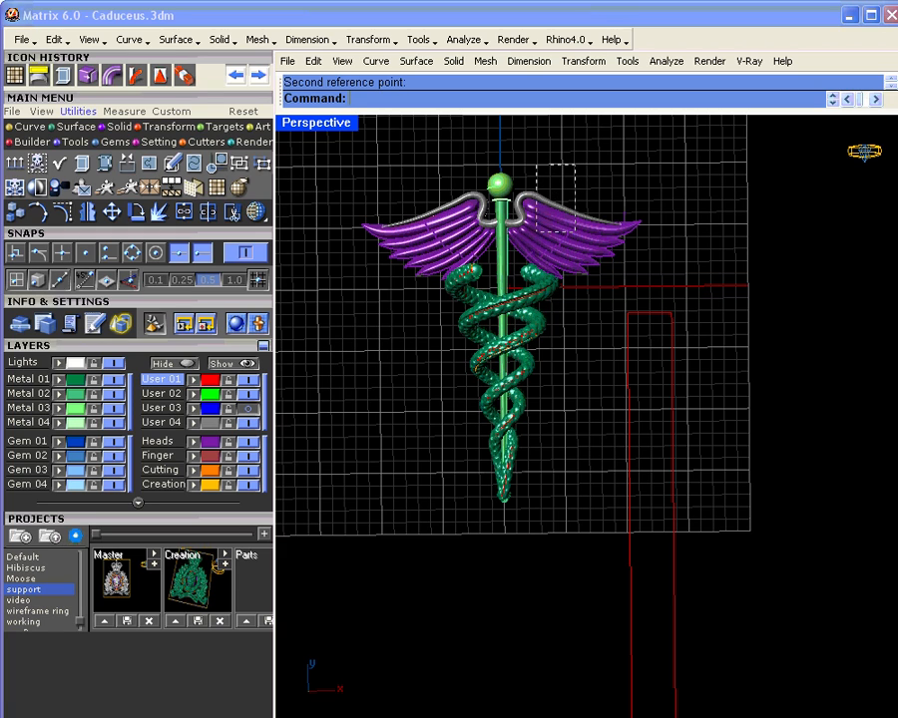
click(518, 261)
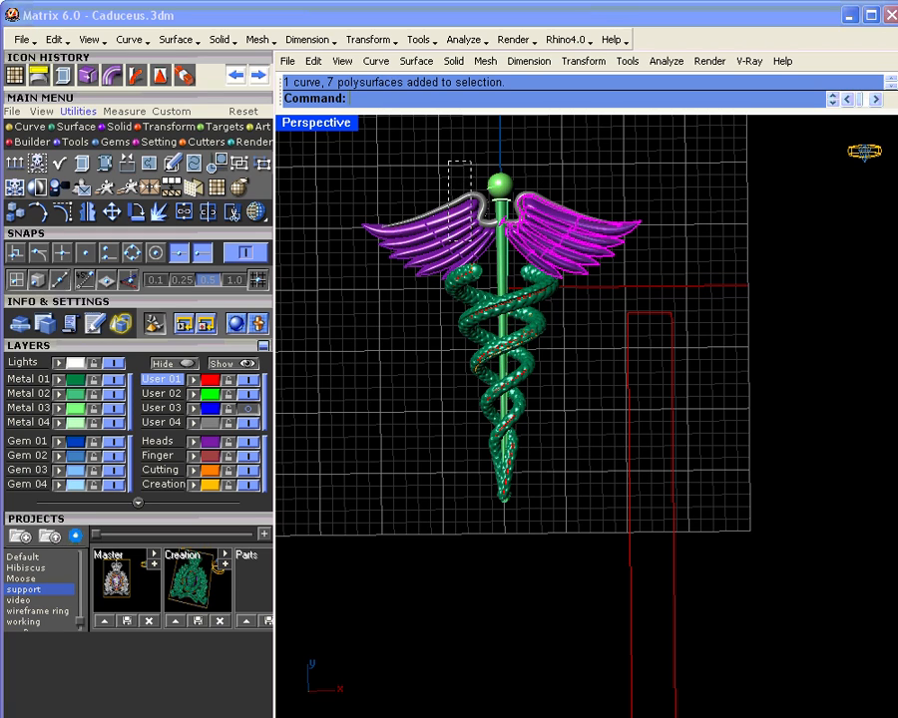
shift+click(432, 267)
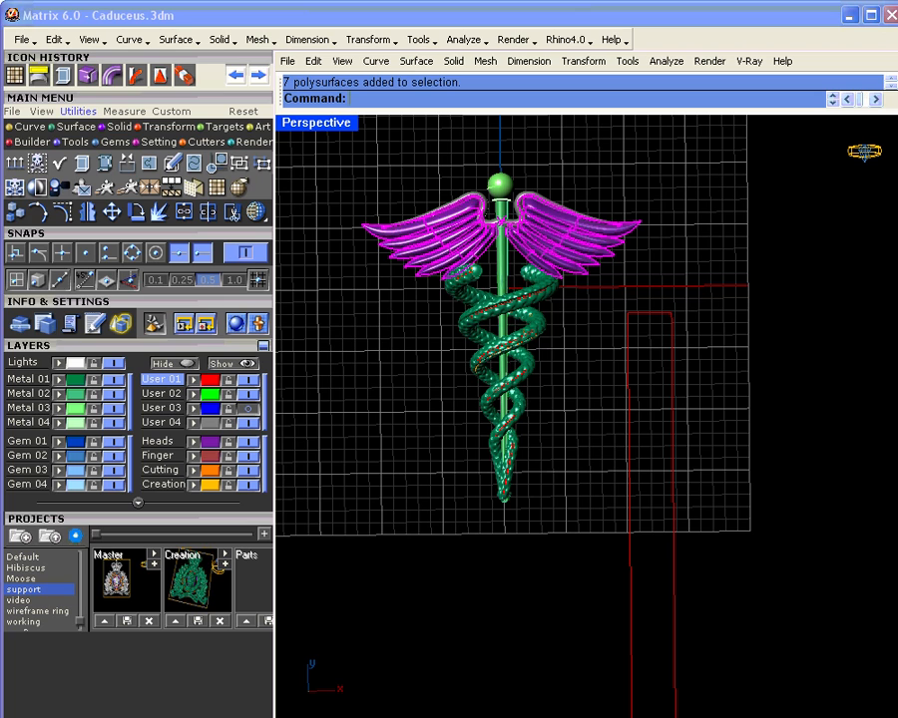
double_click(340, 124)
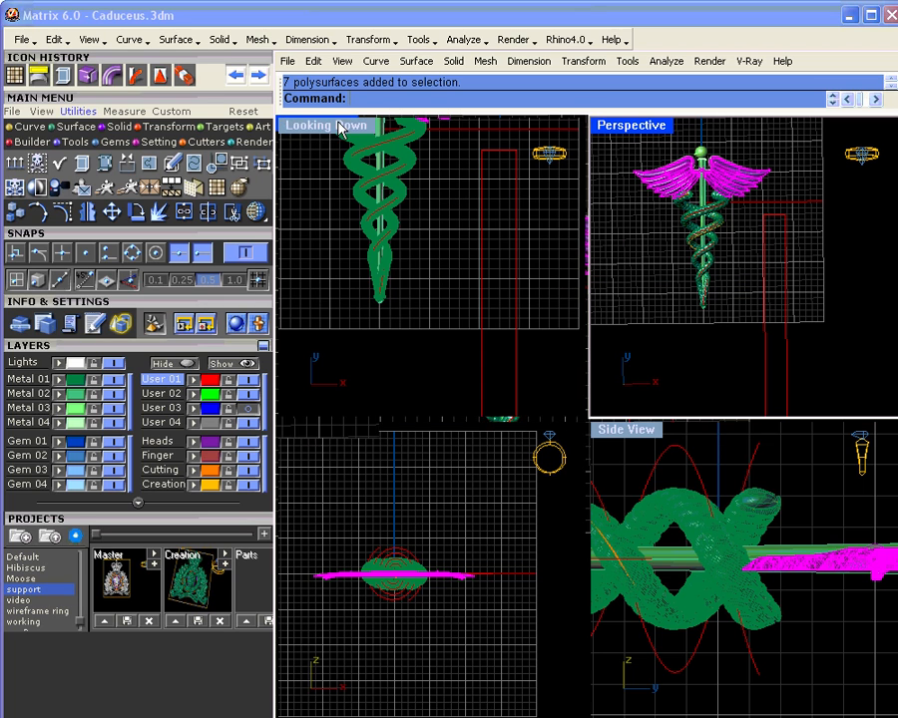
click(339, 128)
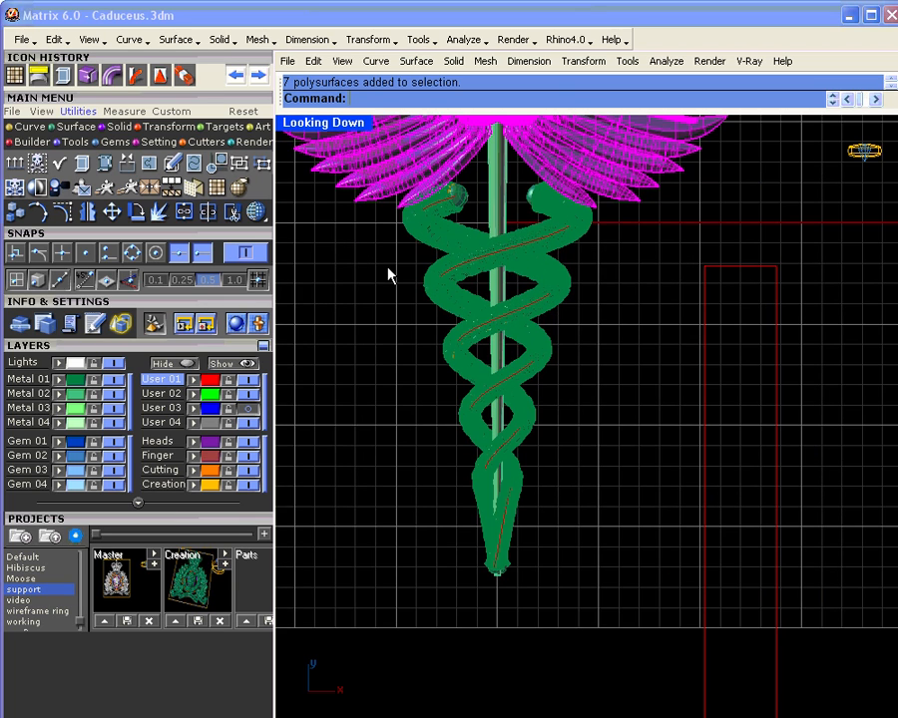
right_drag(439, 270, 411, 380)
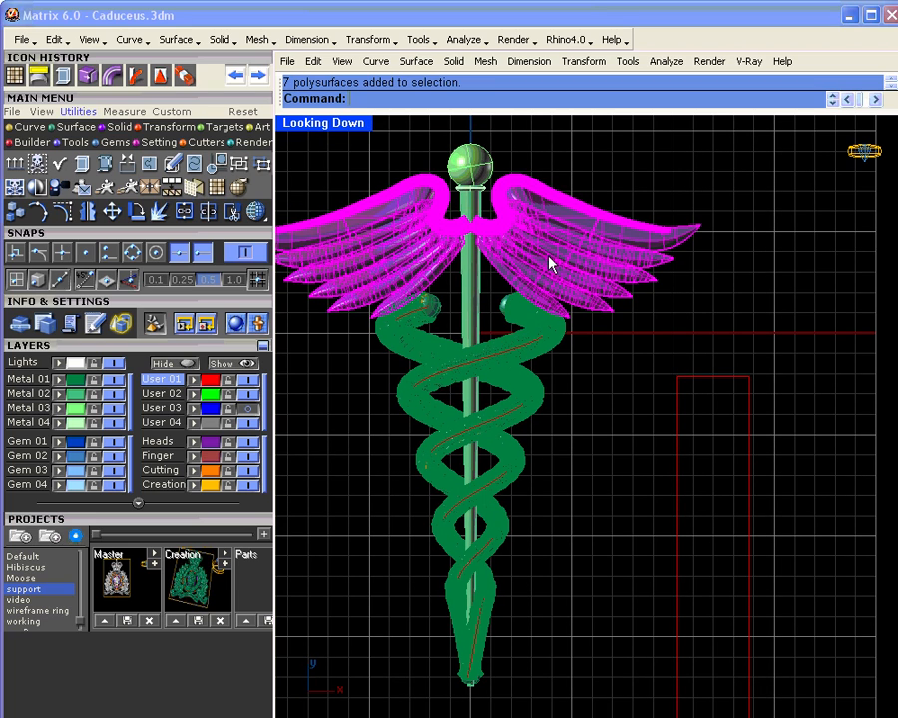
drag(549, 257, 550, 251)
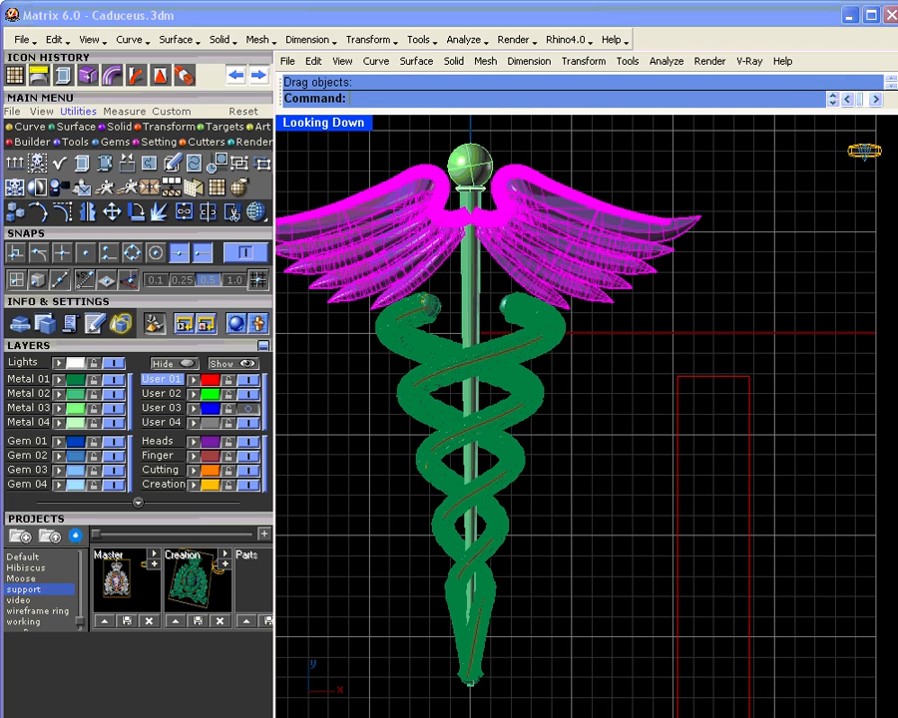
click(638, 356)
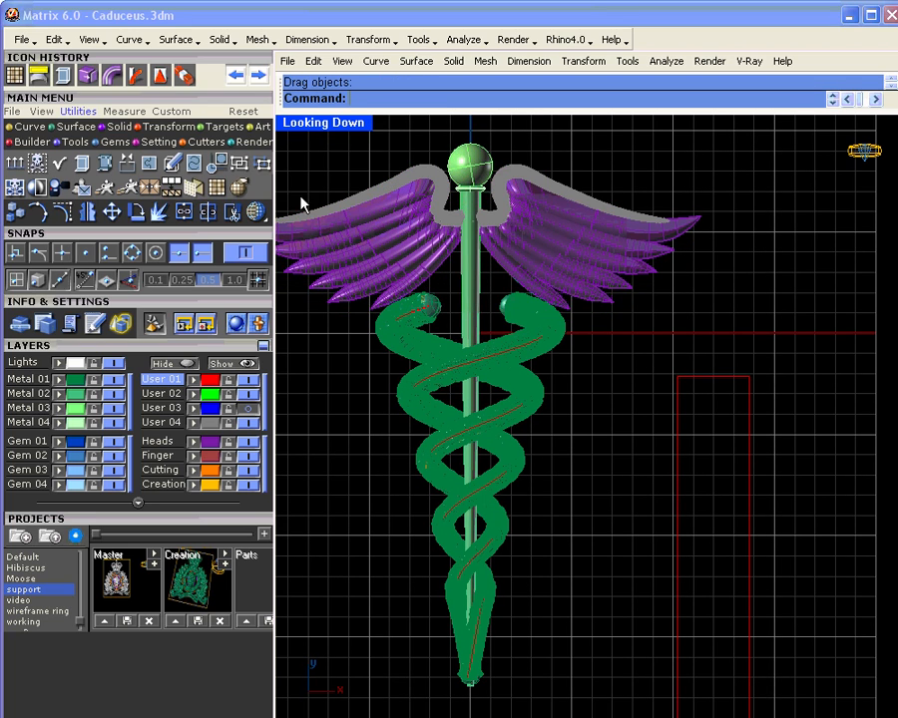
- Make User 02 the current layer and turn off the User 01 and Cutting layers to hide the construction geometry
double_click(330, 122)
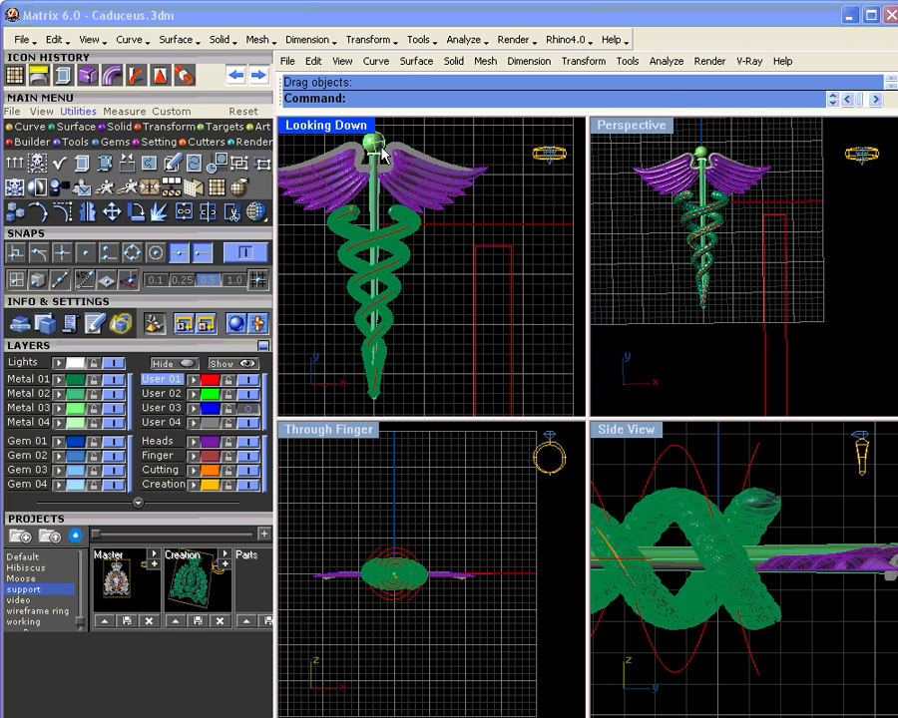
double_click(637, 130)
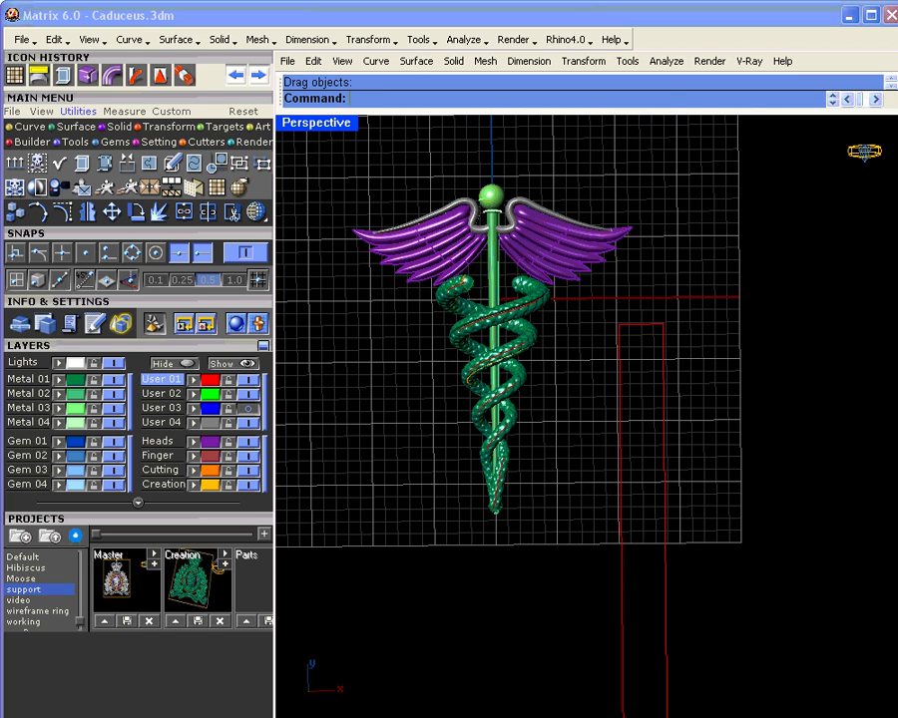
click(211, 392)
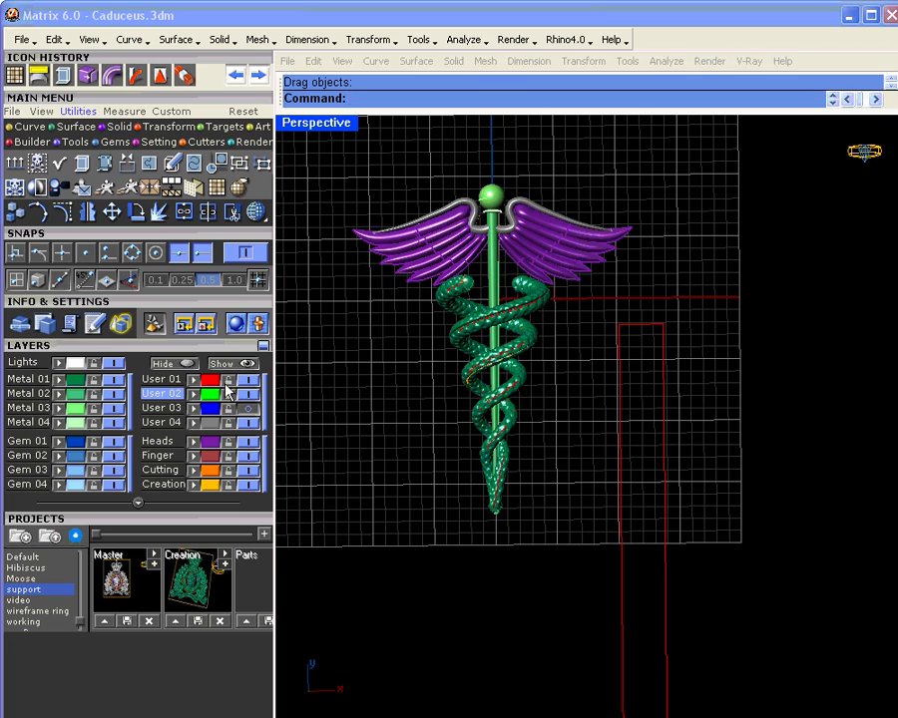
click(247, 381)
shift+right_drag(501, 357, 510, 374)
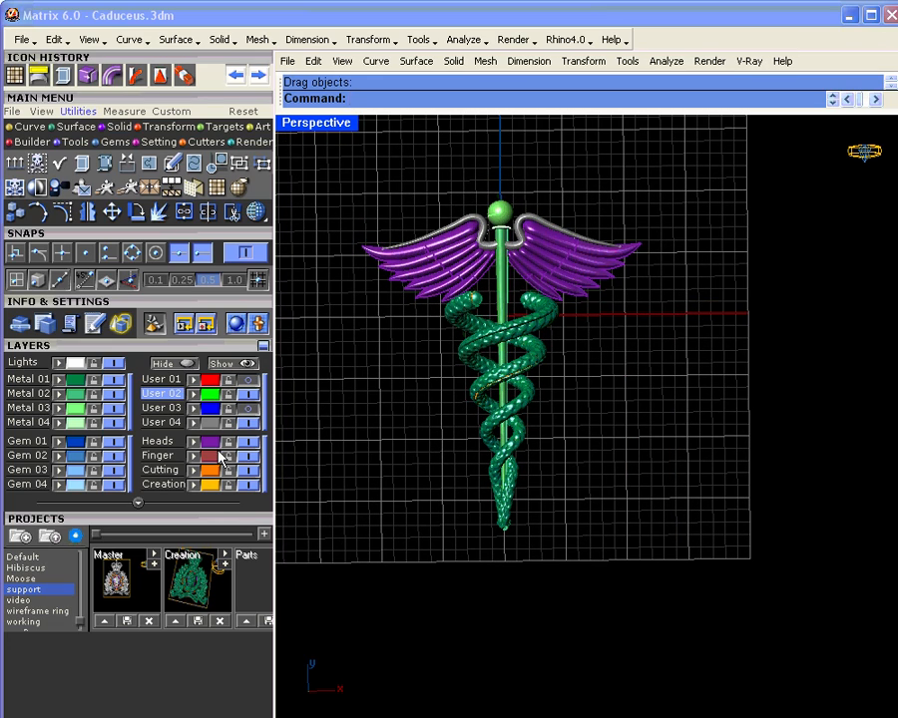
click(247, 470)
- Examine the assembled caduceus with its two scaled snakes, staff and wings up close from slightly different angles
scroll(499, 384, up, 3)
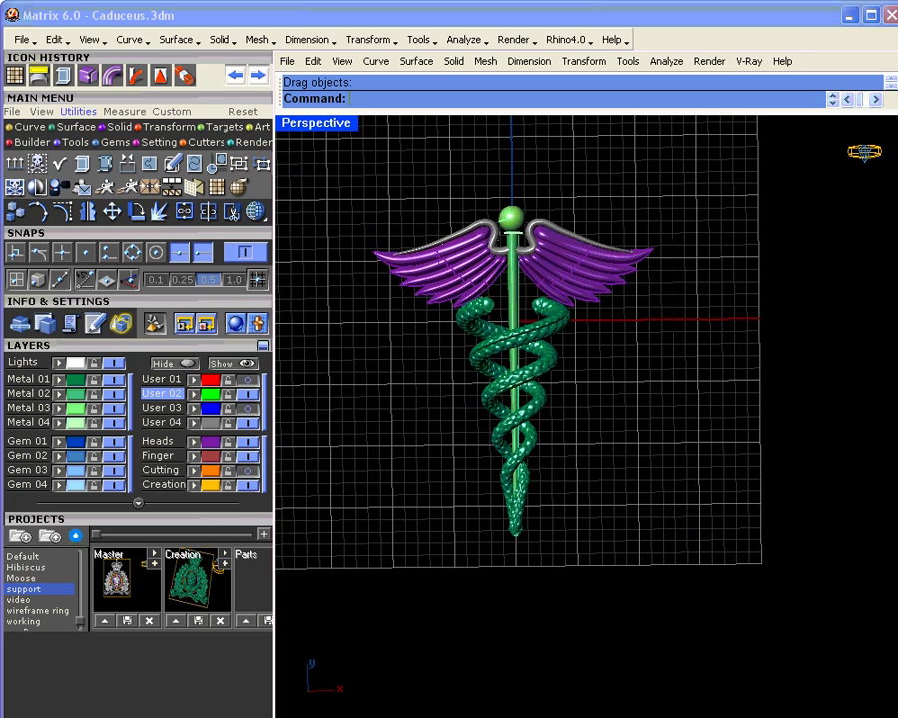
ctrl+right_drag(524, 379, 530, 368)
shift+right_drag(530, 368, 575, 379)
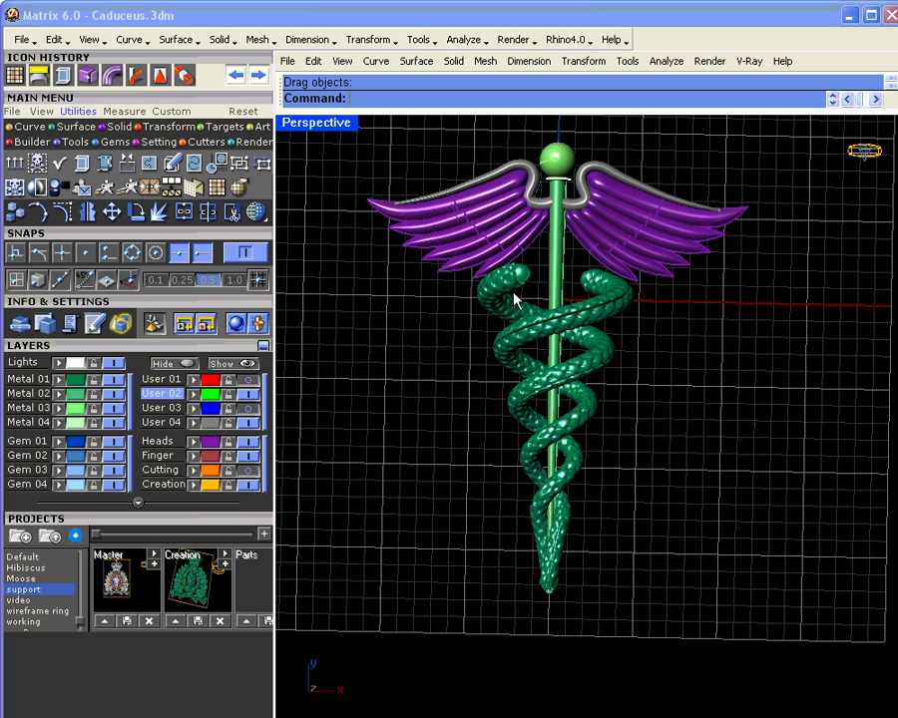
mouse_move(542, 324)
right_down()
mouse_move(551, 315)
mouse_move(546, 320)
right_up()
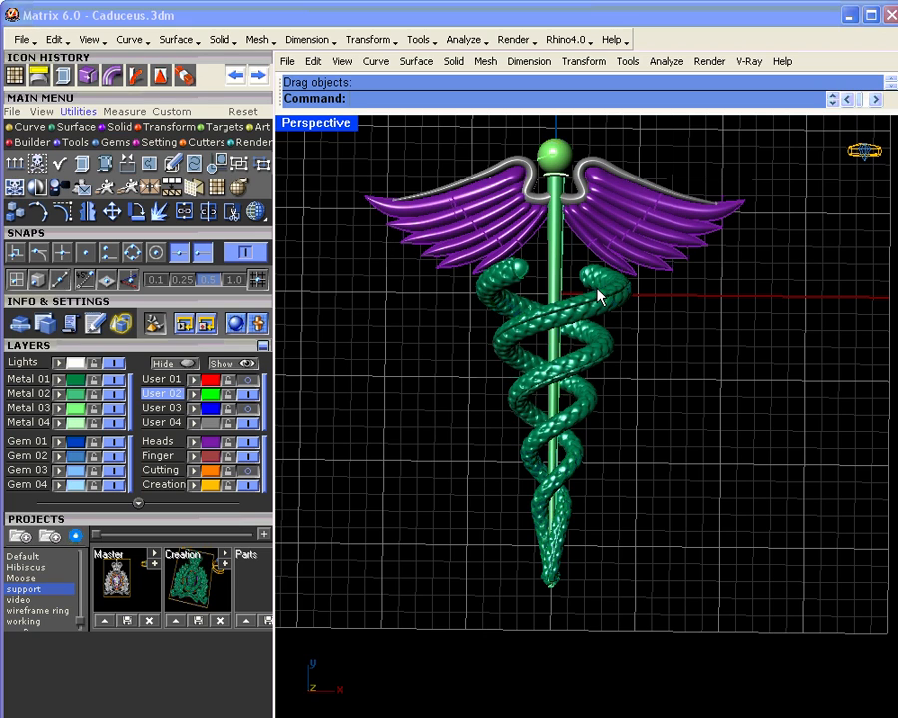
right_drag(597, 353, 610, 364)
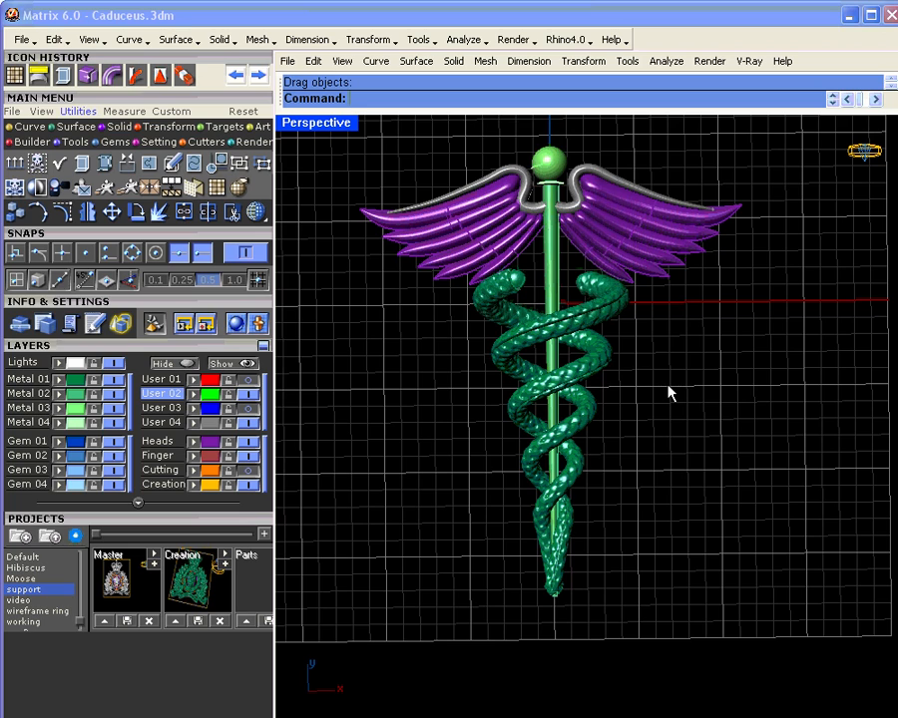